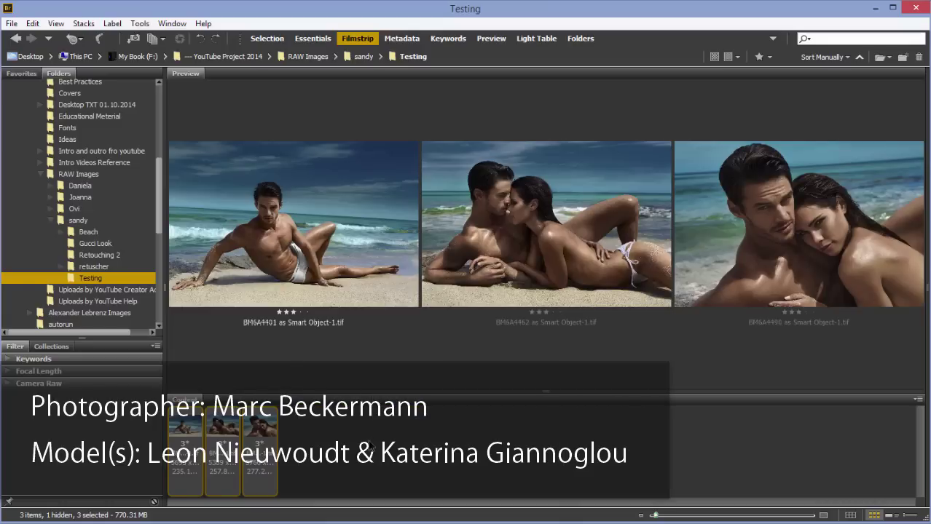
# Compare the three Testing portraits in the preview, then select all of them.
pyautogui.click(187, 429)
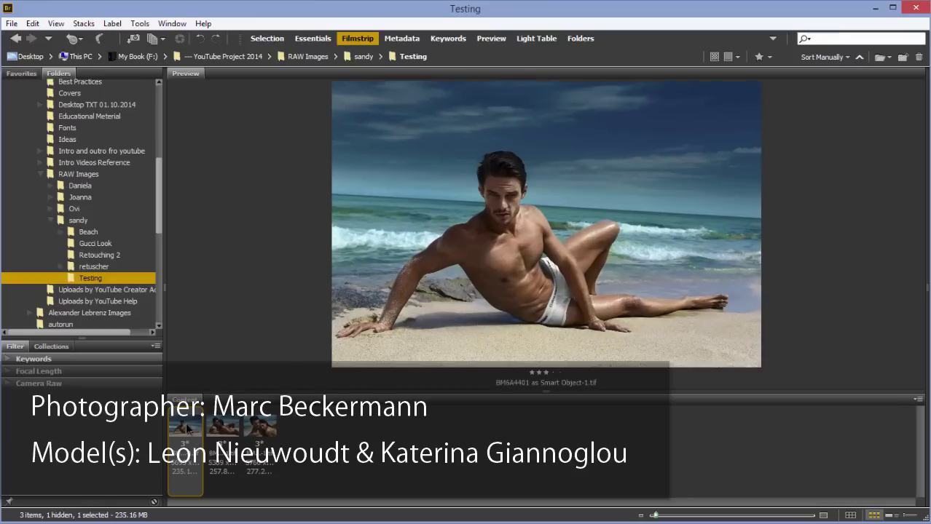
pyautogui.keyDown('ctrl'); pyautogui.click(229, 430); pyautogui.keyUp('ctrl')
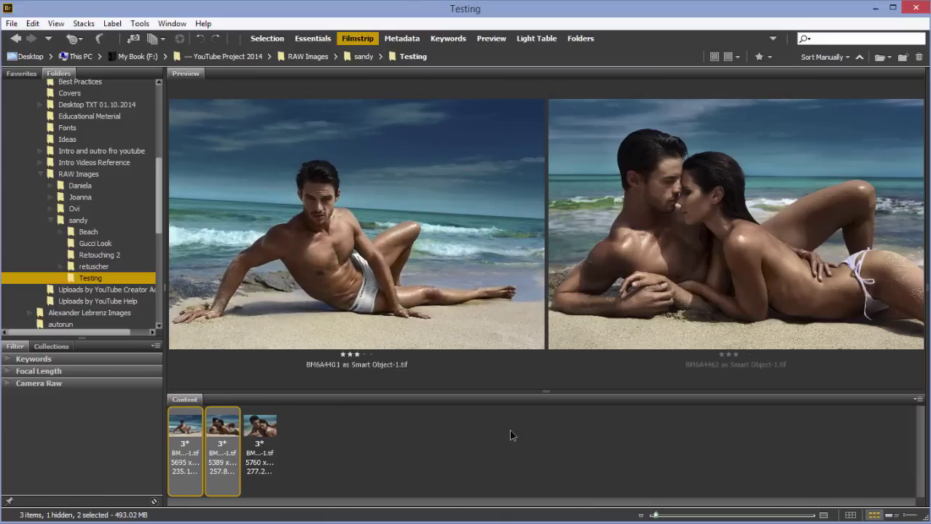
pyautogui.keyDown('ctrl'); pyautogui.click(264, 428); pyautogui.keyUp('ctrl')
pyautogui.moveTo(373, 430); pyautogui.dragTo(219, 434)
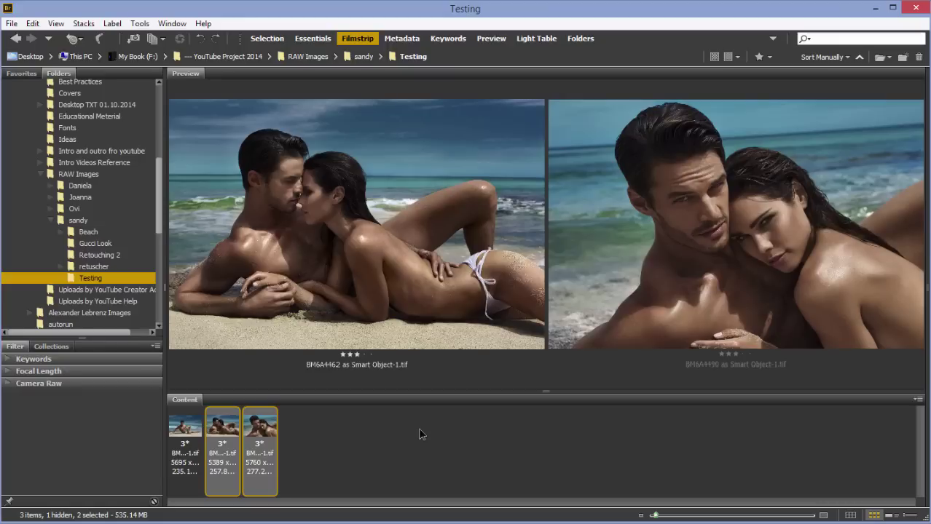
pyautogui.click(396, 431)
pyautogui.hotkey('ctrl', 'a')
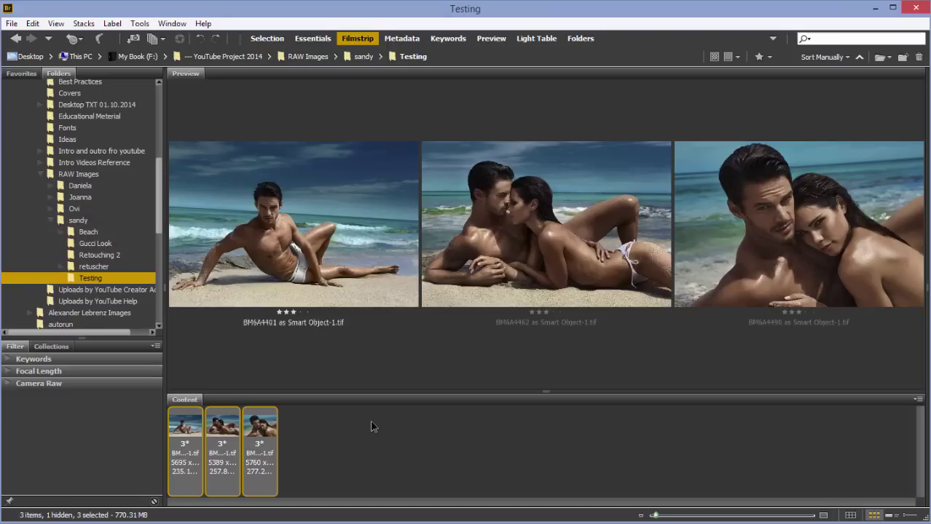
# Open the Retouching 2 folder and filter it to show only five-star images.
pyautogui.click(110, 256)
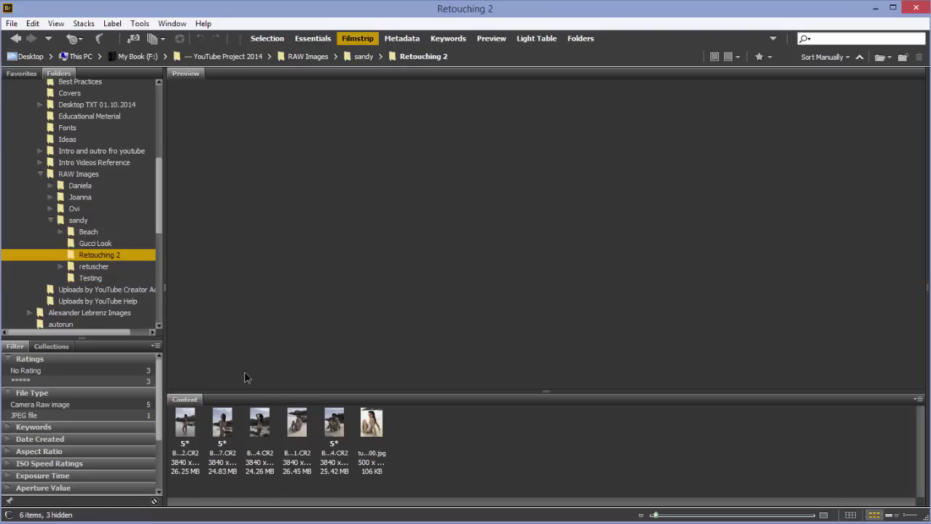
pyautogui.moveTo(357, 434); pyautogui.dragTo(169, 431)
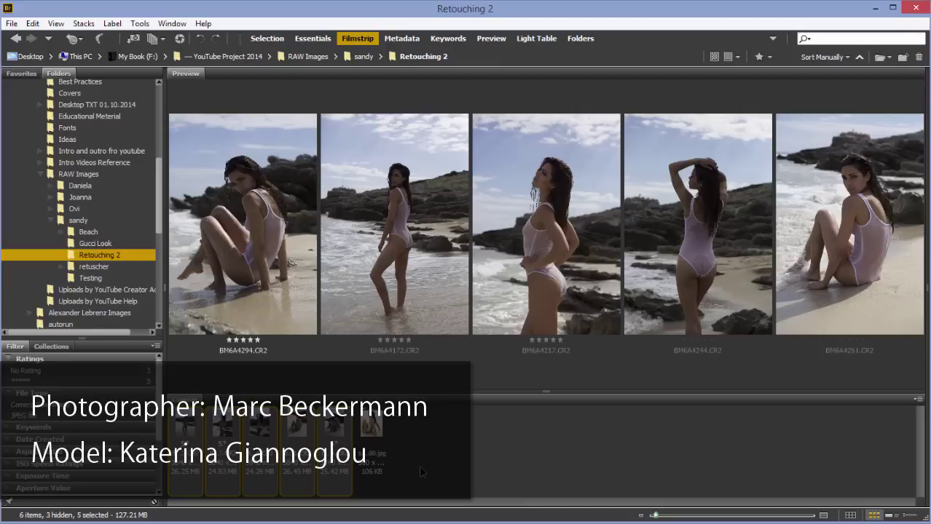
pyautogui.click(64, 381)
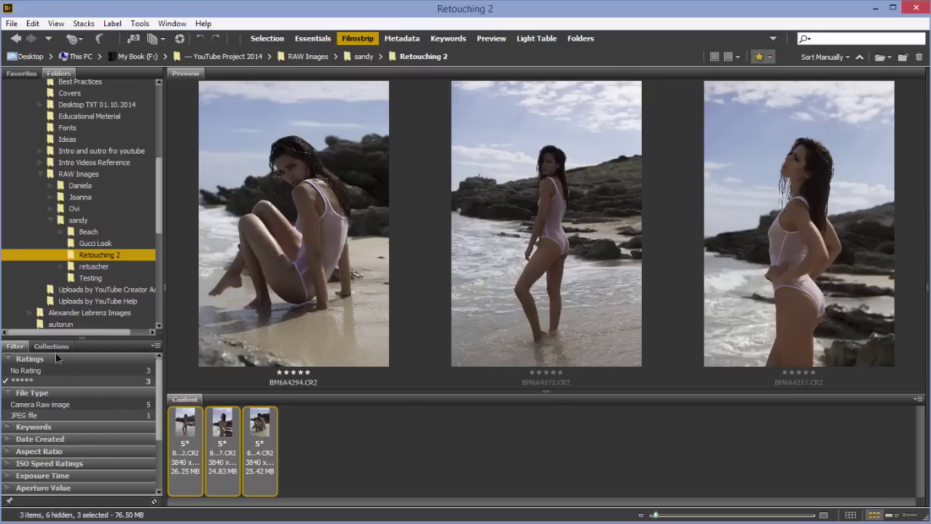
# Select all three five-star portraits and preview only the third one.
pyautogui.click(91, 279)
pyautogui.moveTo(348, 436); pyautogui.dragTo(145, 499)
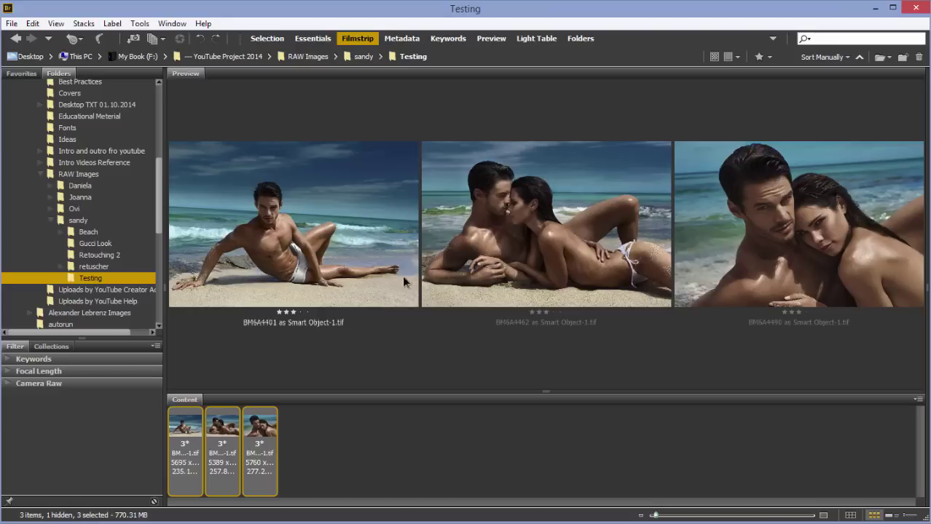
pyautogui.press('Right')
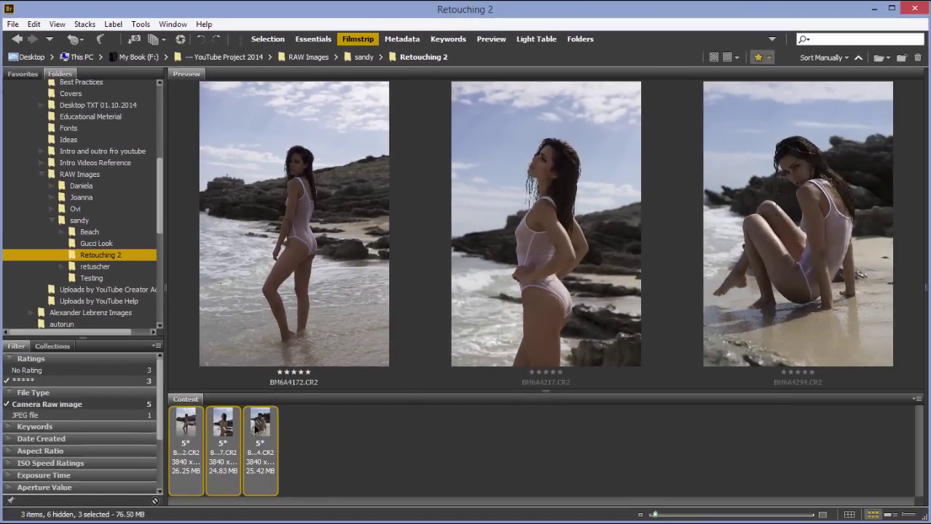
# Open the three selected CR2 photos in Camera Raw and step through them, returning to the first.
pyautogui.rightClick(257, 425)
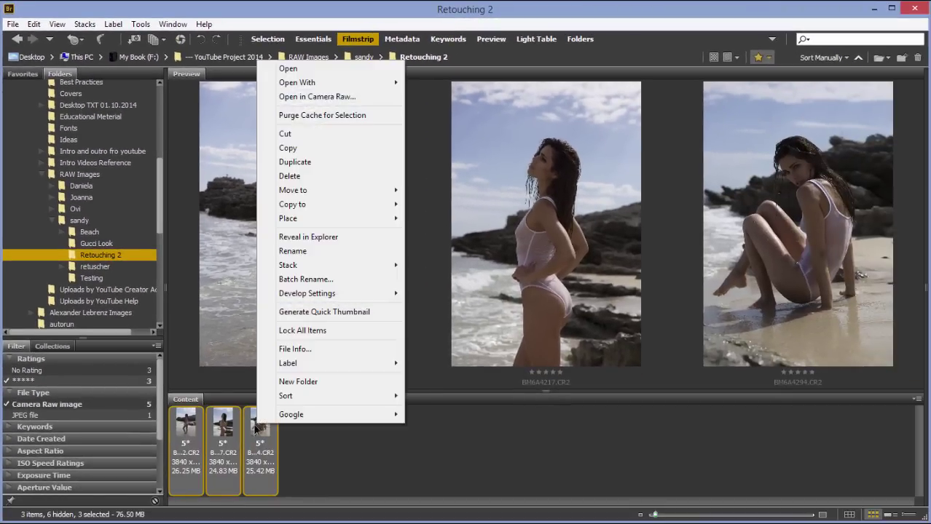
pyautogui.click(348, 97)
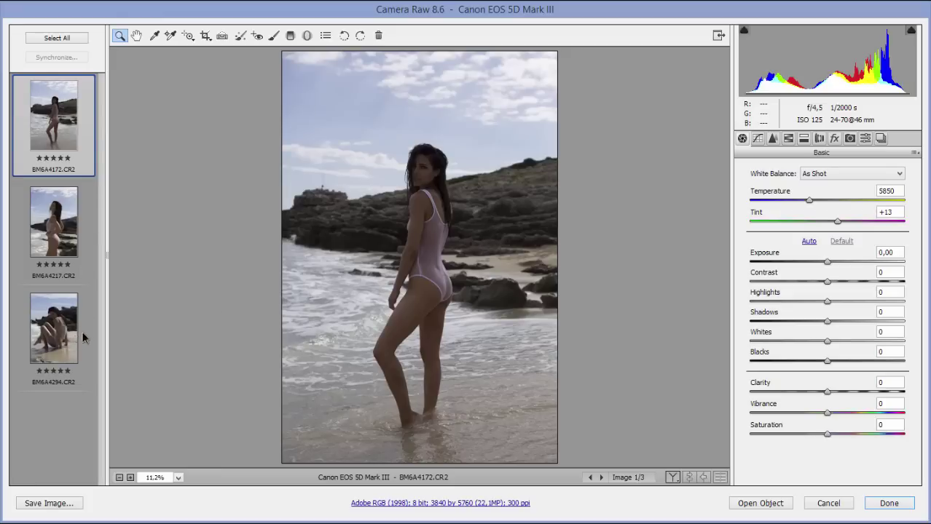
pyautogui.click(67, 222)
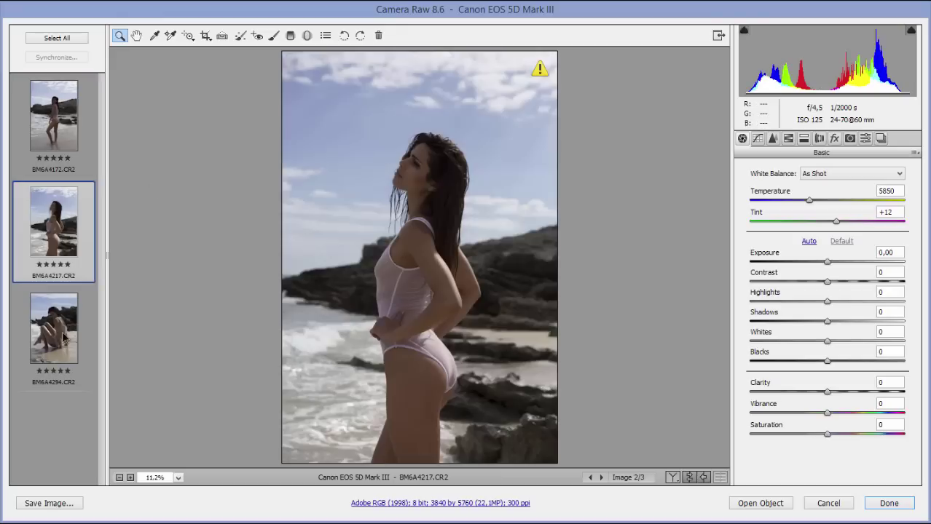
pyautogui.press('Down')
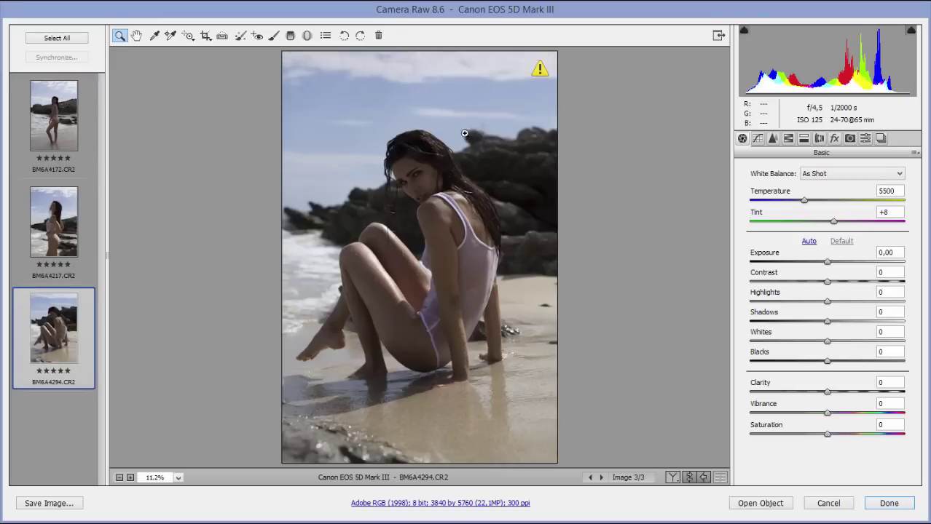
pyautogui.press('Up')
pyautogui.press('Up')
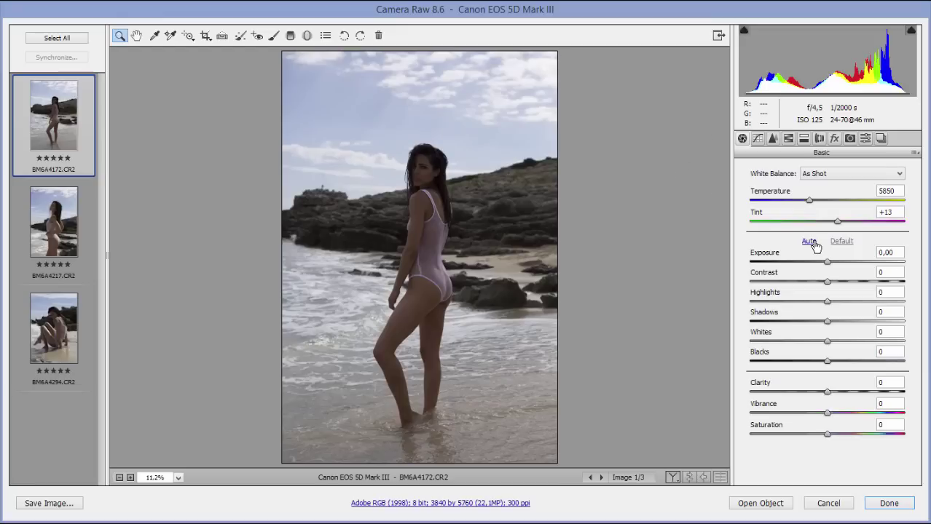
# Apply Auto tone to BM6A4172.CR2, giving Exposure +0,75, Contrast -20 and Shadows +17.
pyautogui.click(809, 242)
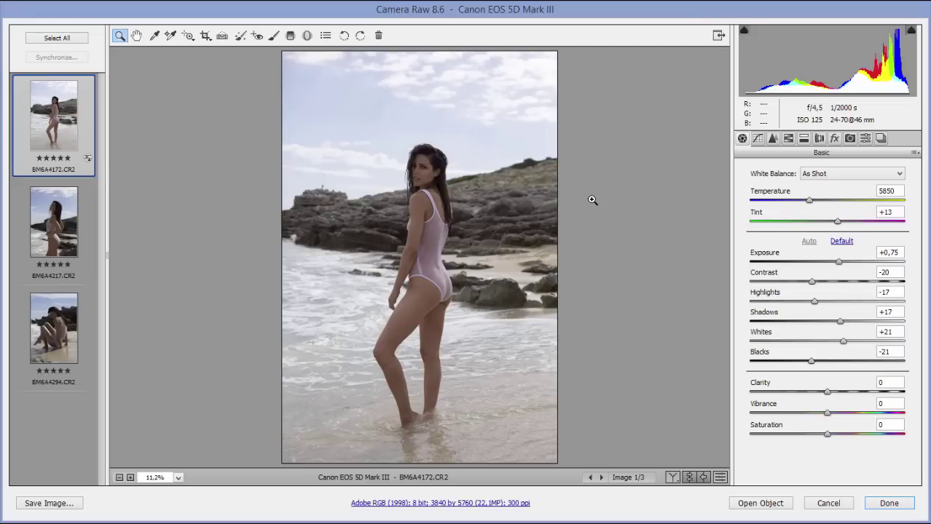
pyautogui.click(865, 140)
pyautogui.click(834, 140)
pyautogui.click(848, 140)
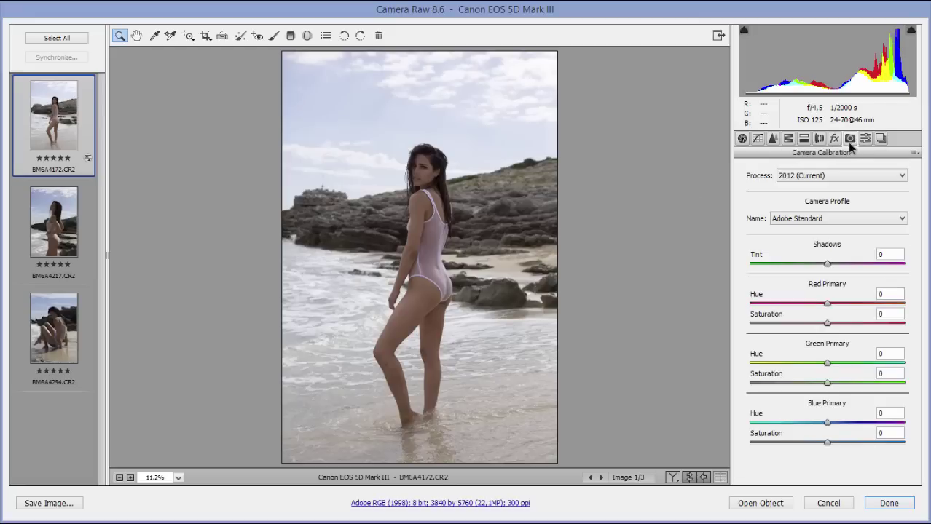
pyautogui.click(854, 218)
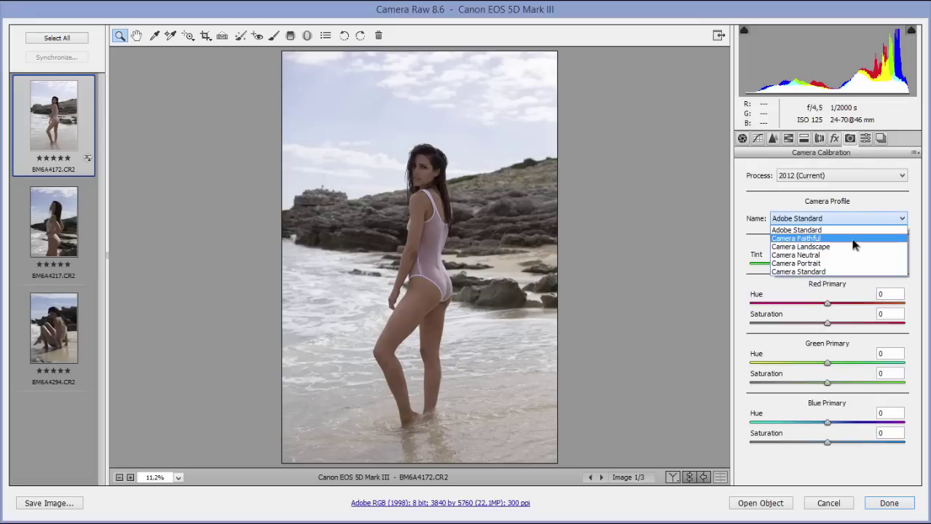
pyautogui.click(853, 241)
pyautogui.press('Down')
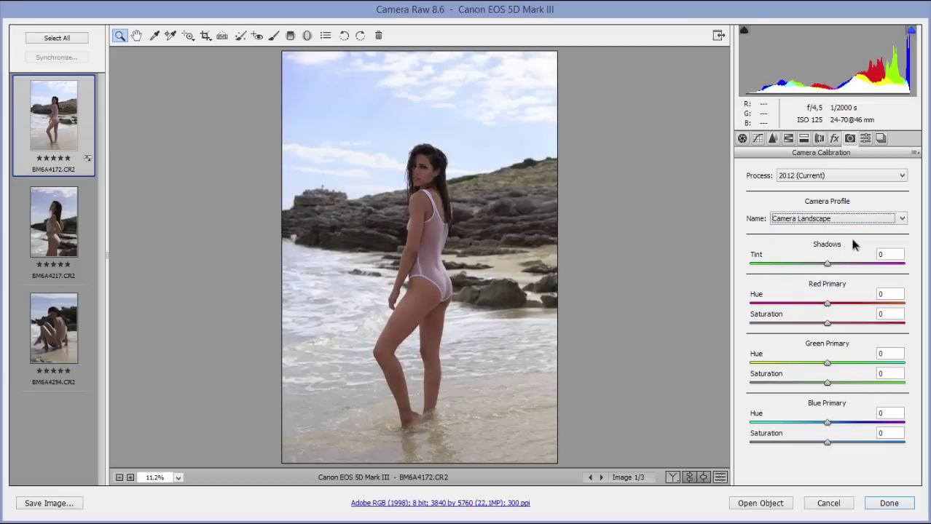
pyautogui.press('Down')
pyautogui.press('Down')
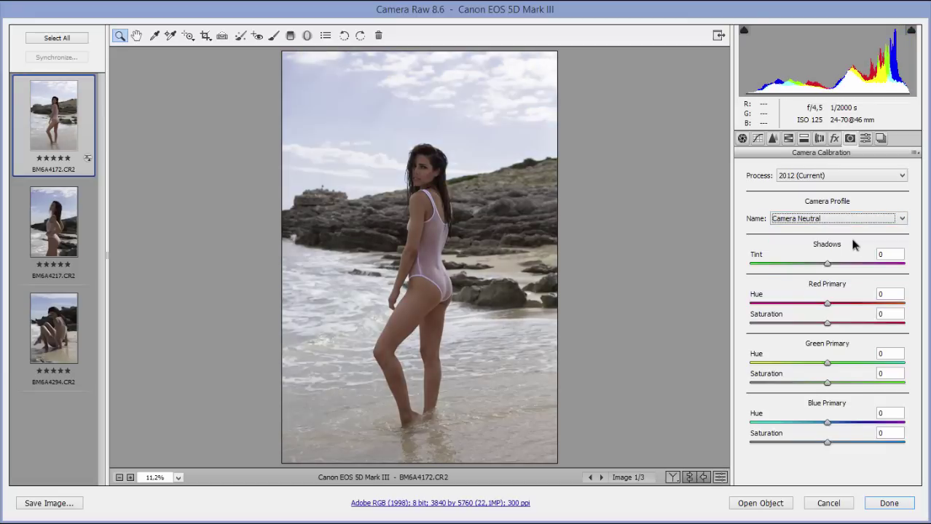
pyautogui.press('Up')
pyautogui.press('Up')
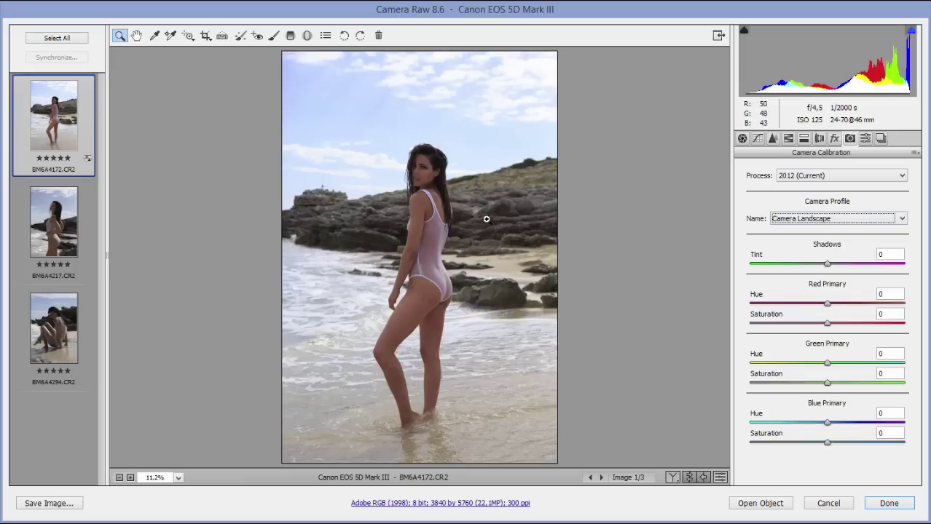
pyautogui.click(804, 219)
pyautogui.click(804, 230)
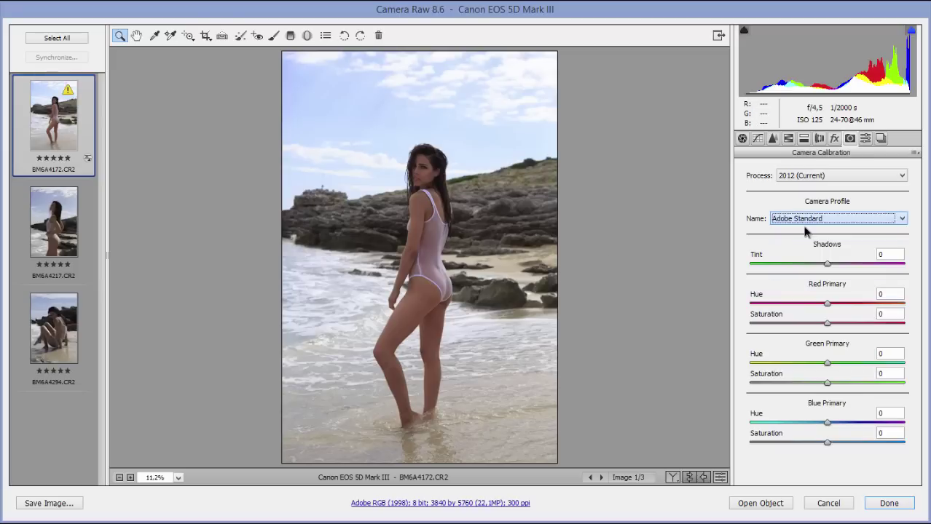
pyautogui.click(742, 139)
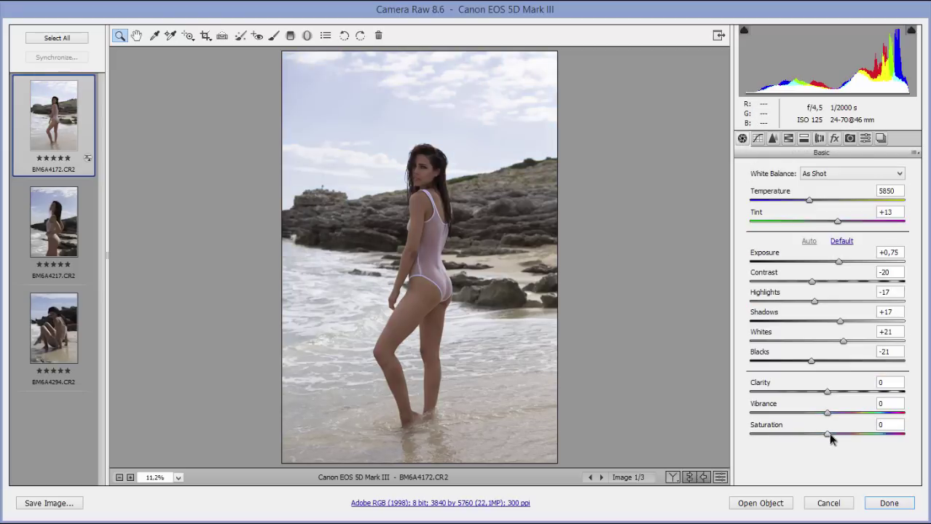
# Set Saturation +34, Clarity +18, Temperature 6600 and Shadows +25 in the Basic panel.
pyautogui.moveTo(828, 432); pyautogui.dragTo(854, 433)
pyautogui.click(829, 393)
pyautogui.moveTo(831, 395); pyautogui.dragTo(843, 397)
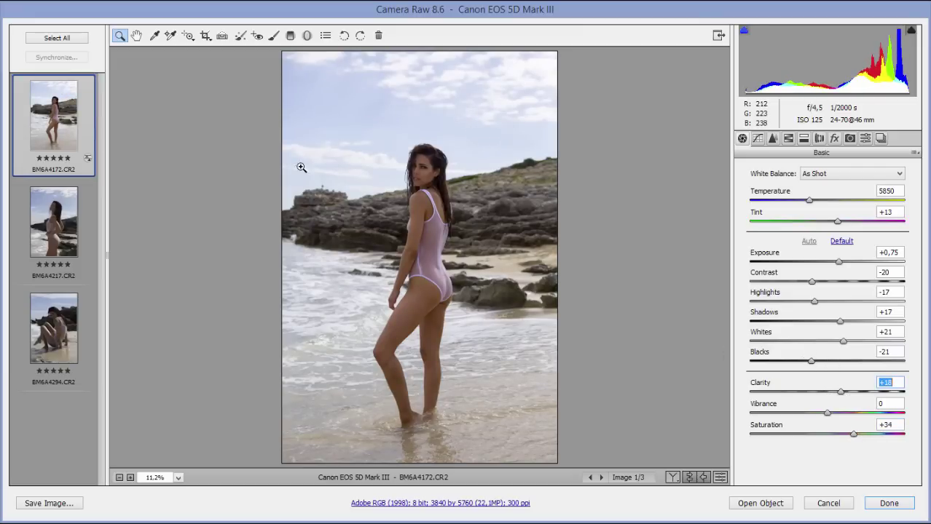
pyautogui.click(809, 200)
pyautogui.moveTo(809, 201); pyautogui.dragTo(821, 204)
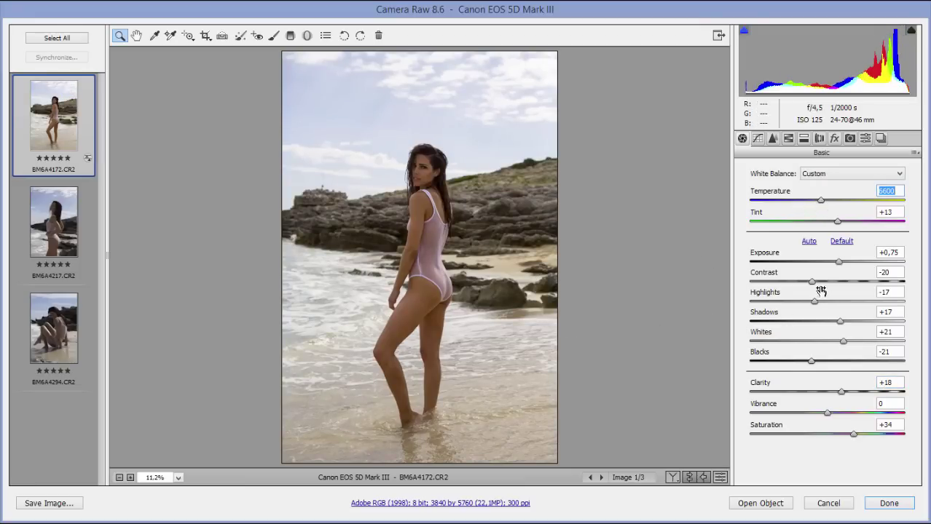
pyautogui.moveTo(840, 321)
pyautogui.mouseDown()
pyautogui.moveTo(871, 323)
pyautogui.moveTo(849, 322)
pyautogui.mouseUp()
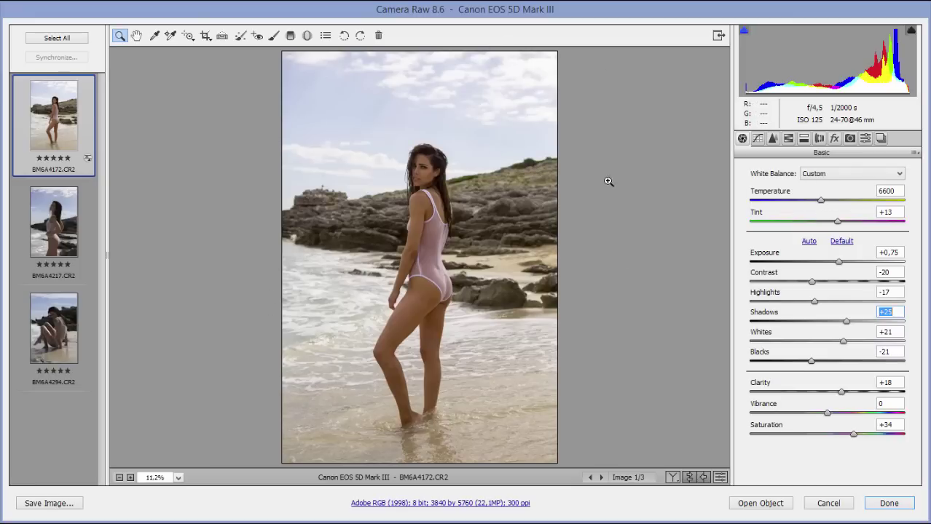
# In HSL / Grayscale, lower the Blues luminance and raise the Blues saturation.
pyautogui.click(789, 139)
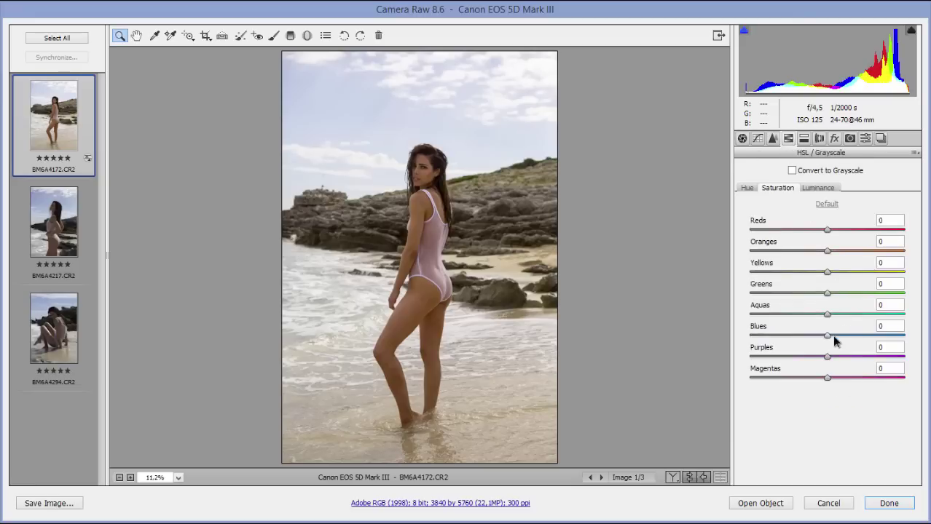
pyautogui.click(818, 191)
pyautogui.moveTo(828, 339); pyautogui.dragTo(783, 336)
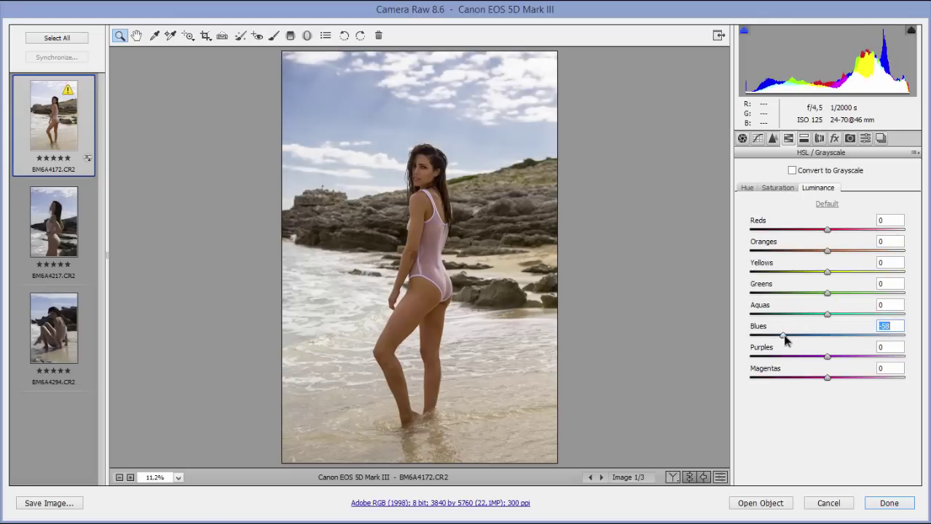
pyautogui.click(776, 188)
pyautogui.click(872, 332)
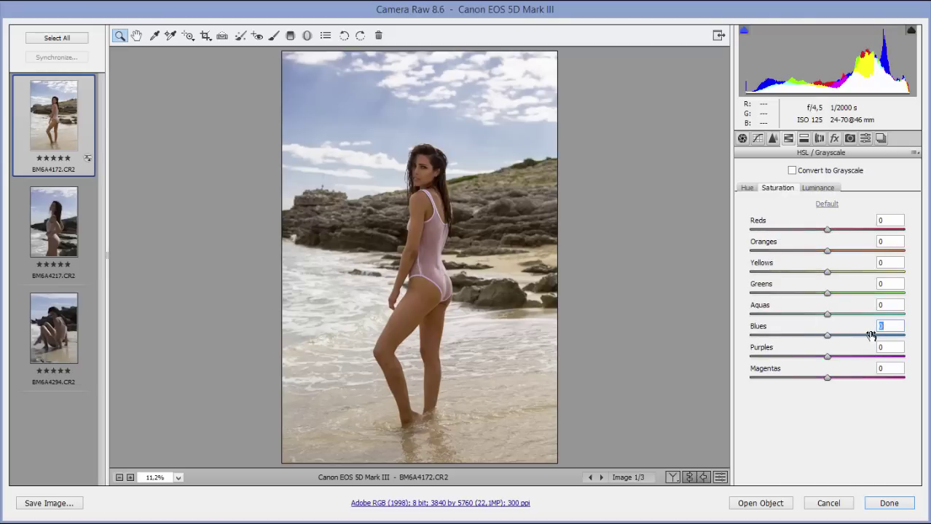
pyautogui.moveTo(826, 337); pyautogui.dragTo(870, 336)
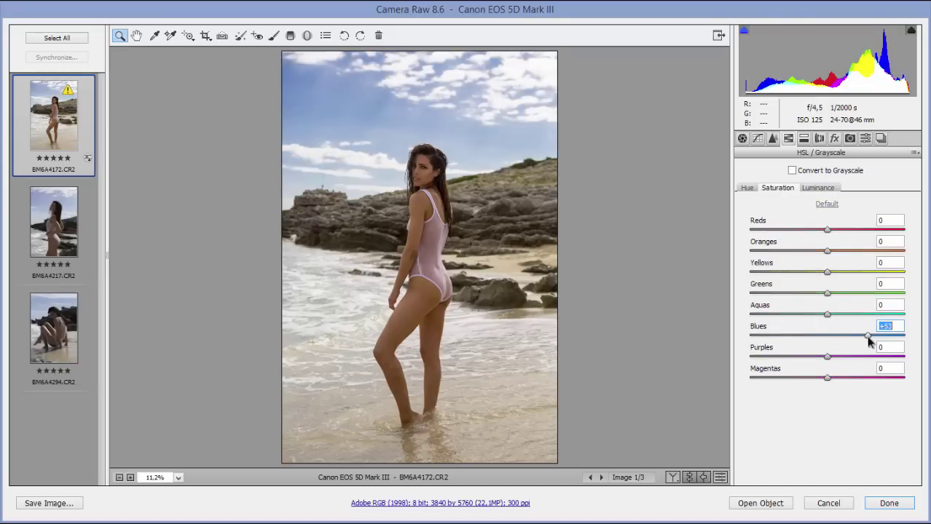
# Set the Blues hue to -13 and zoom in on the model's face.
pyautogui.click(750, 188)
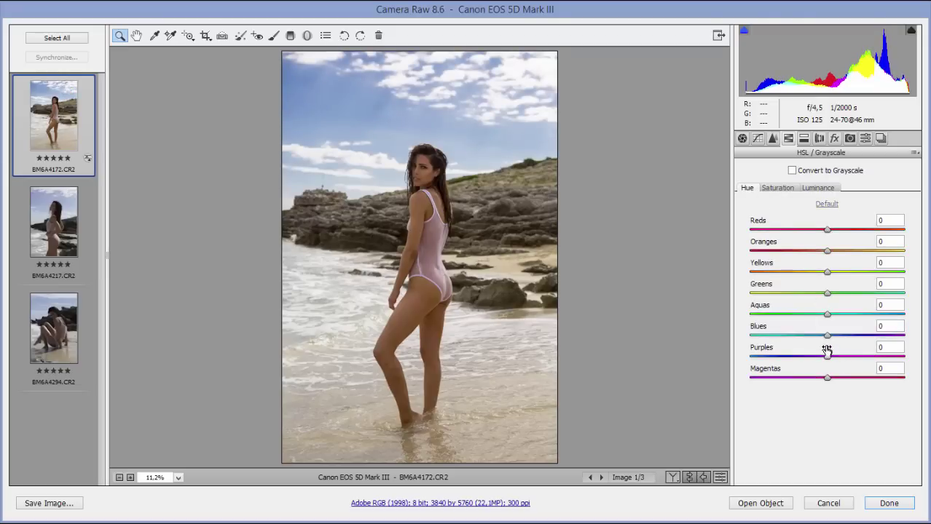
pyautogui.moveTo(826, 337); pyautogui.dragTo(815, 340)
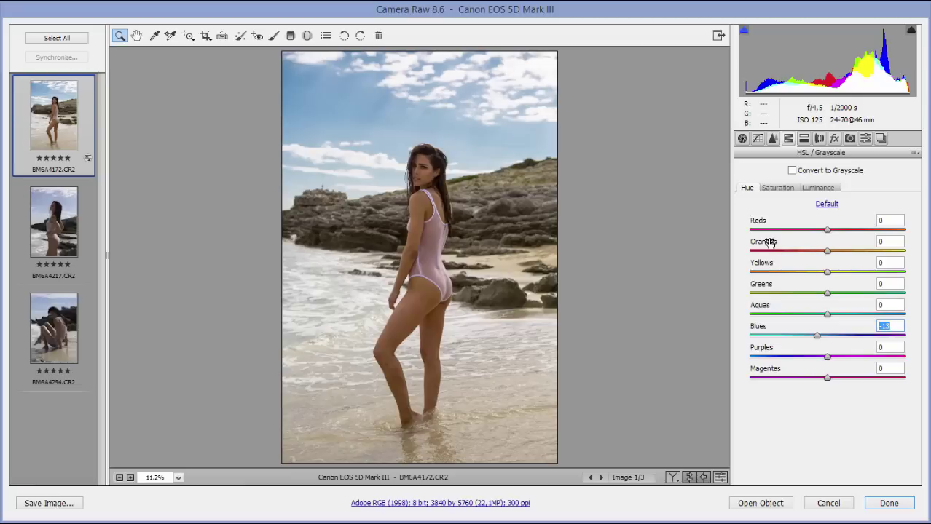
pyautogui.moveTo(371, 144); pyautogui.dragTo(507, 258)
pyautogui.moveTo(278, 93); pyautogui.dragTo(464, 236)
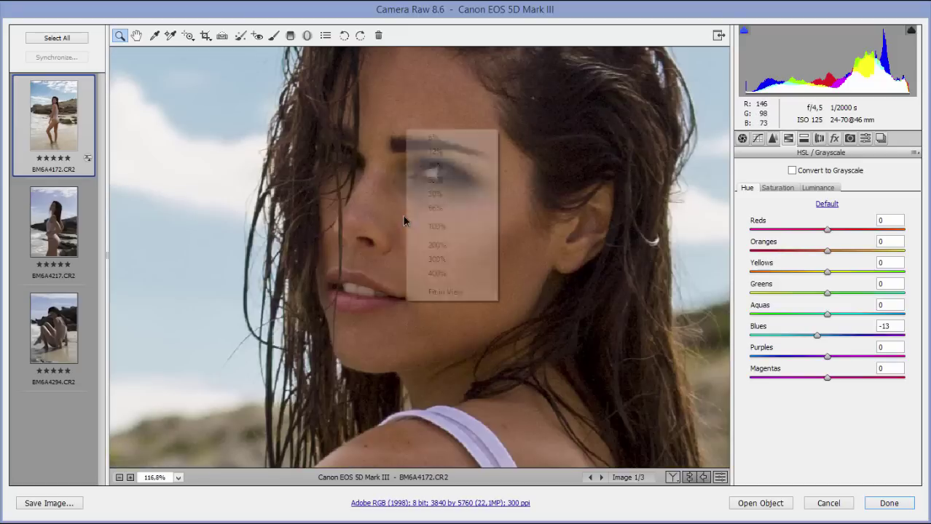
# At 100% zoom, set noise reduction Luminance 21, Color 37 and Sharpening Amount 41.
pyautogui.rightClick(439, 228)
pyautogui.click(493, 236)
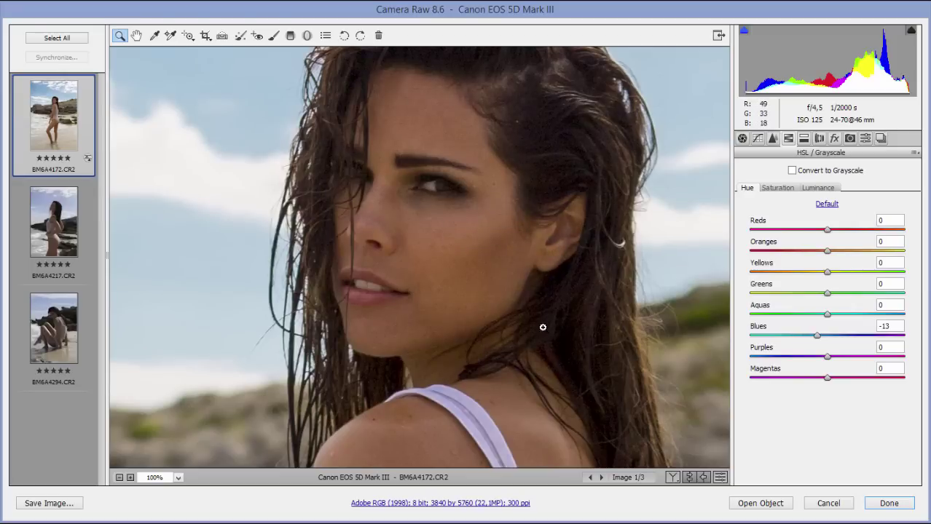
pyautogui.click(773, 139)
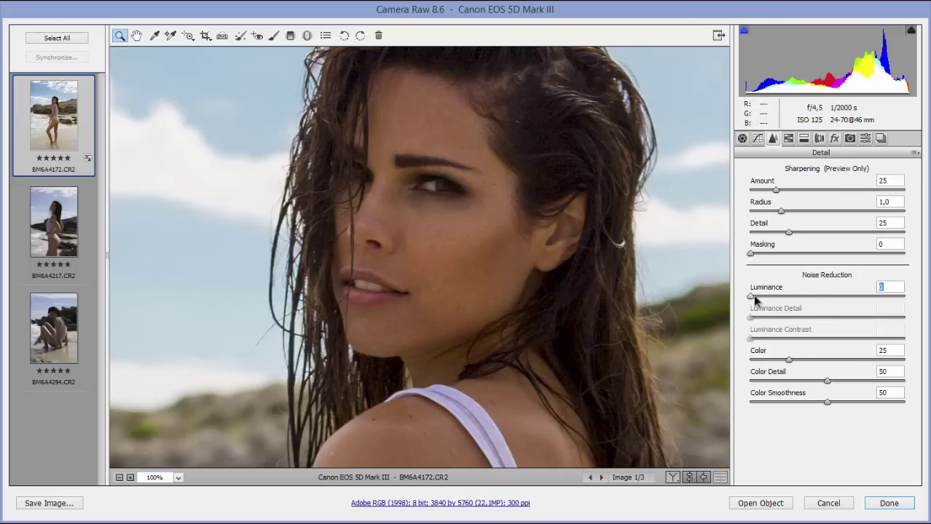
pyautogui.moveTo(755, 299); pyautogui.dragTo(789, 300)
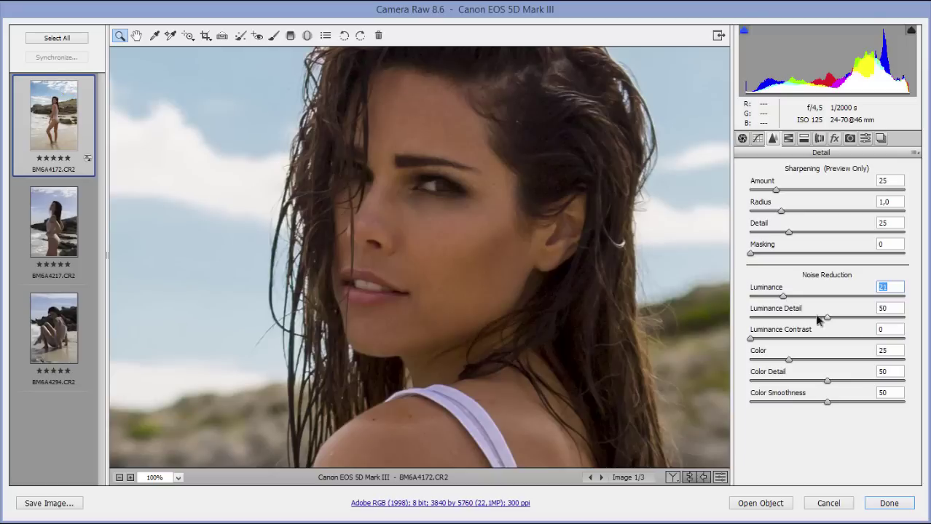
pyautogui.moveTo(790, 360)
pyautogui.mouseDown()
pyautogui.moveTo(827, 361)
pyautogui.moveTo(806, 363)
pyautogui.mouseUp()
pyautogui.moveTo(776, 190); pyautogui.dragTo(791, 198)
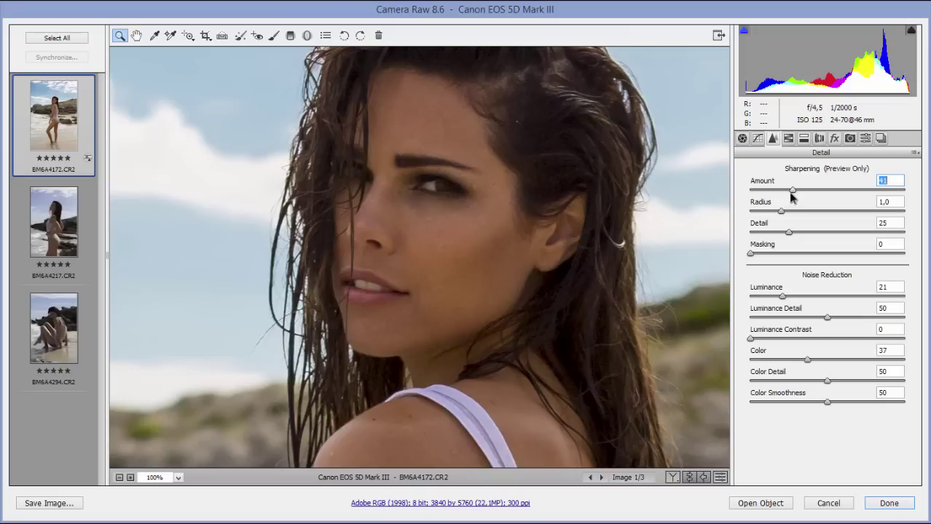
# Compare the preview with and without detail settings, then pan over the torso and back to the face.
pyautogui.click(719, 477)
pyautogui.click(719, 477)
pyautogui.moveTo(439, 426); pyautogui.dragTo(482, 75)
pyautogui.moveTo(466, 305); pyautogui.dragTo(374, 158)
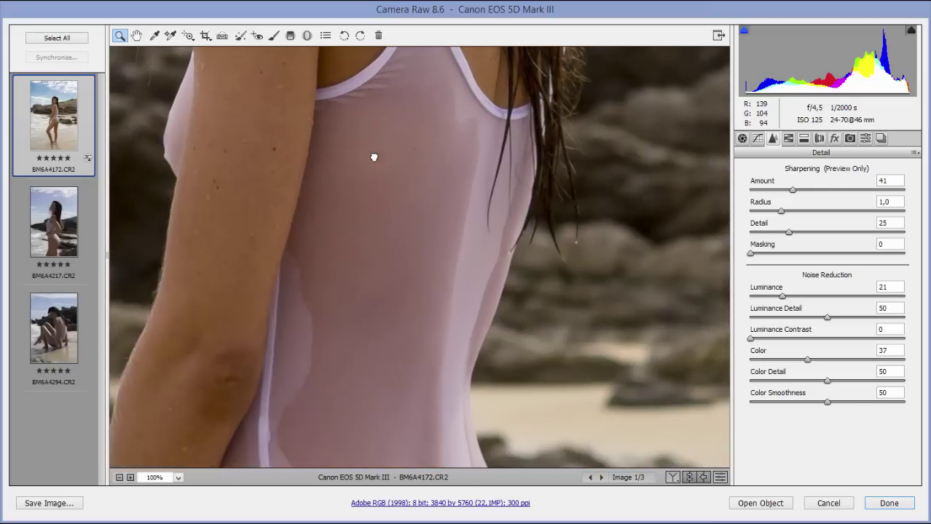
pyautogui.moveTo(455, 158); pyautogui.dragTo(455, 316)
pyautogui.moveTo(472, 242); pyautogui.dragTo(574, 328)
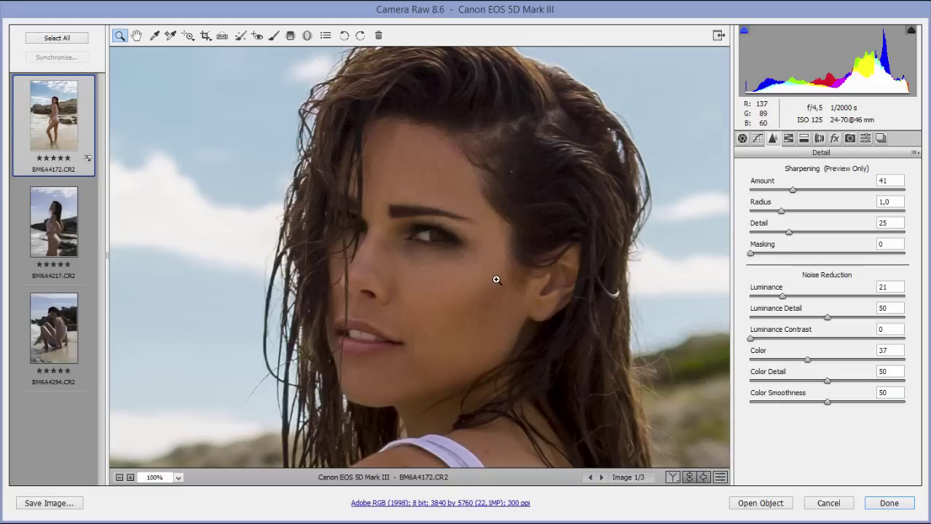
# Shift the Oranges hue to about +11 and desaturate the Oranges.
pyautogui.click(790, 139)
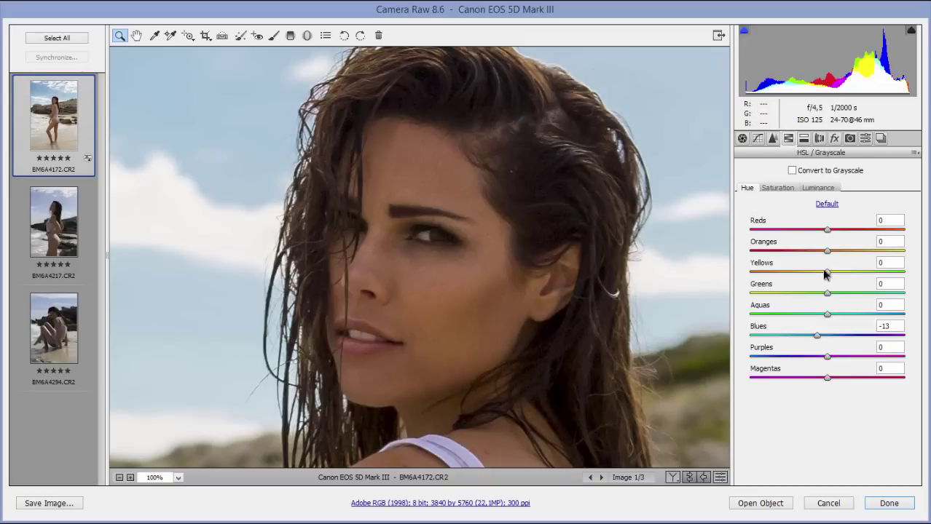
pyautogui.moveTo(827, 253)
pyautogui.mouseDown()
pyautogui.moveTo(845, 253)
pyautogui.moveTo(836, 254)
pyautogui.mouseUp()
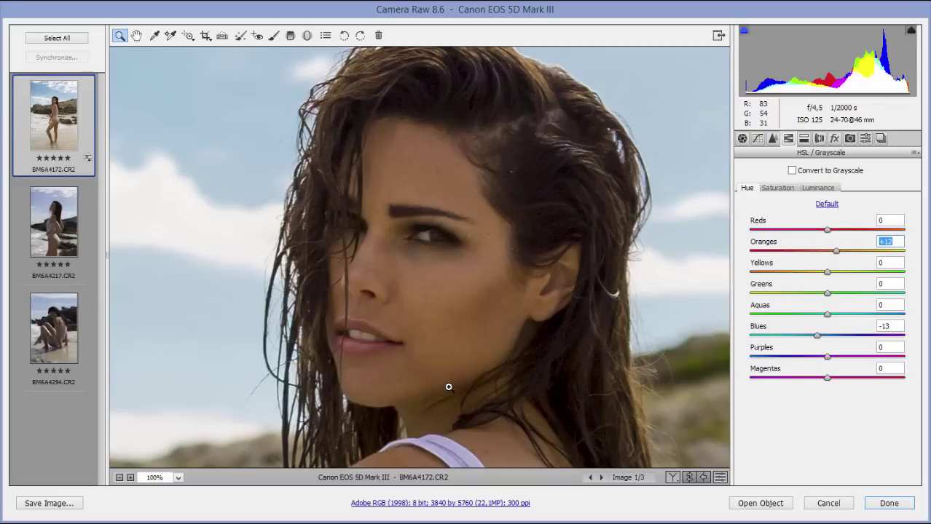
pyautogui.moveTo(835, 254); pyautogui.dragTo(840, 255)
pyautogui.click(785, 188)
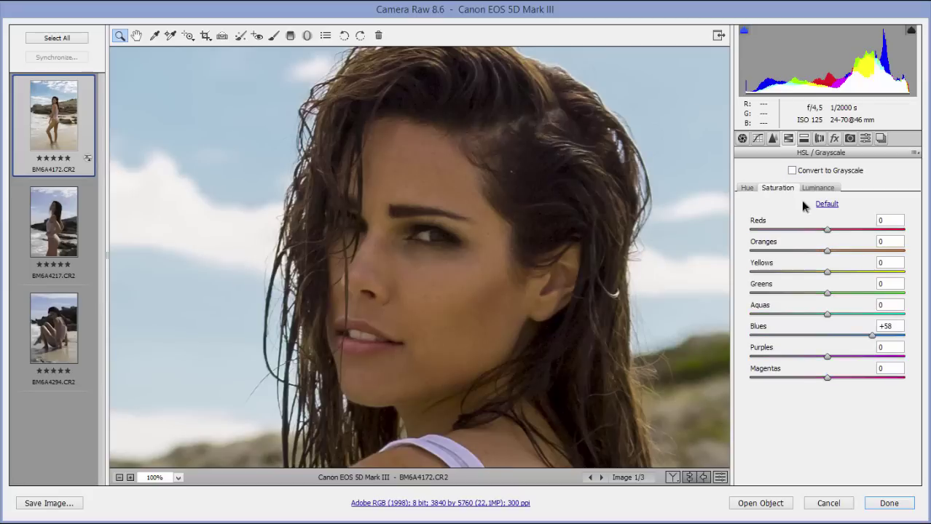
pyautogui.moveTo(828, 251)
pyautogui.mouseDown()
pyautogui.moveTo(810, 251)
pyautogui.moveTo(820, 252)
pyautogui.mouseUp()
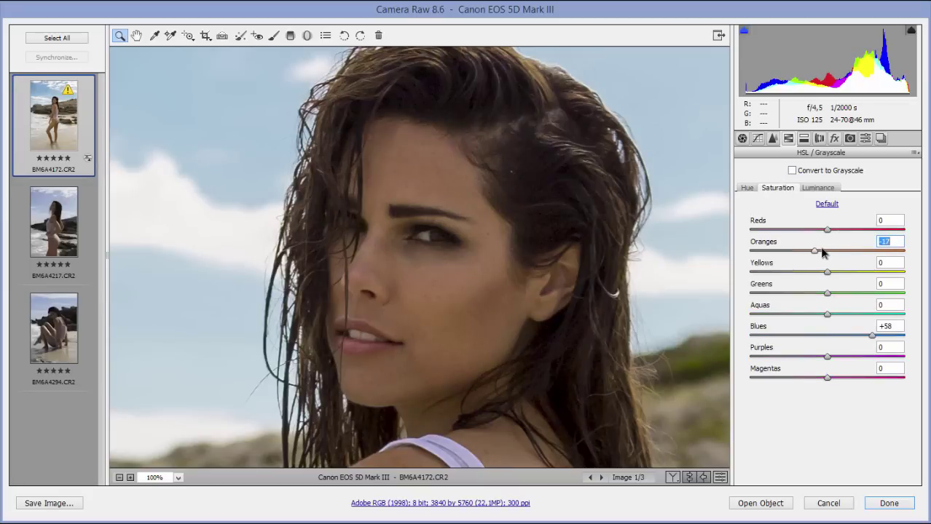
# Brighten the Oranges luminance to +18 and fit the whole photo in view.
pyautogui.click(818, 188)
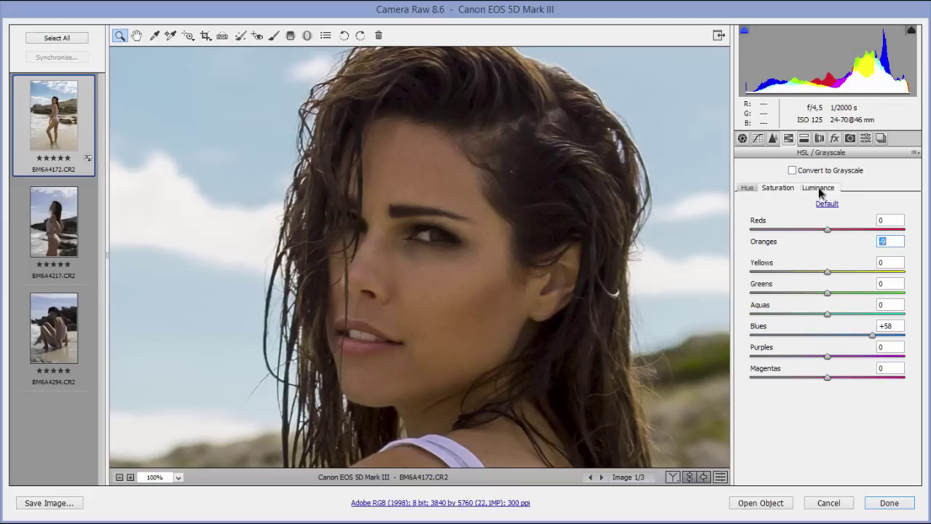
pyautogui.moveTo(832, 253); pyautogui.dragTo(844, 252)
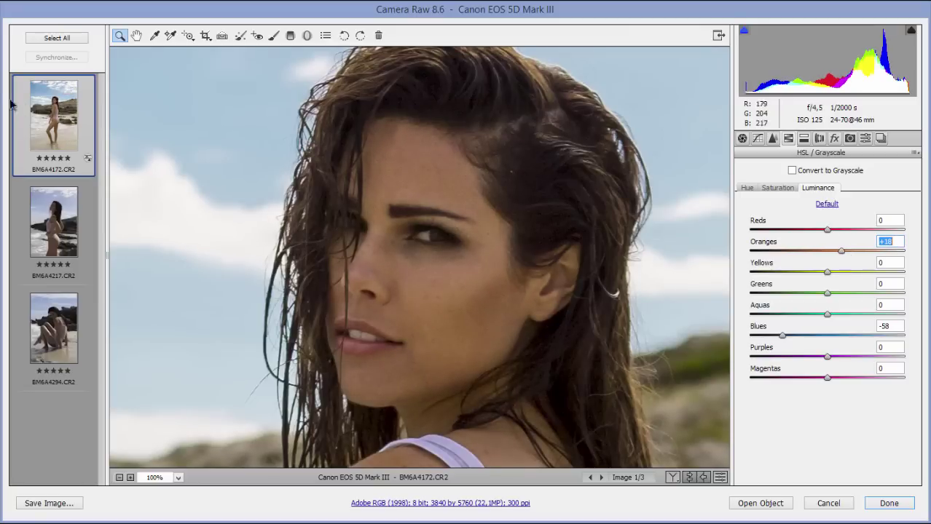
pyautogui.doubleClick(137, 35)
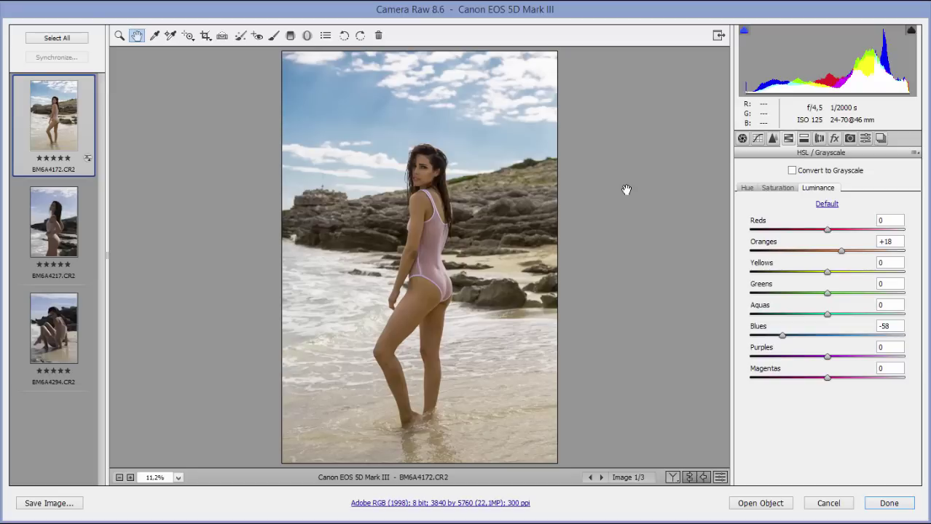
pyautogui.click(804, 140)
# Try split-toning tints: highlight hue around 53–83, shadow hue 171 toward purple, shadow saturation 13–30.
pyautogui.moveTo(750, 190); pyautogui.dragTo(773, 191)
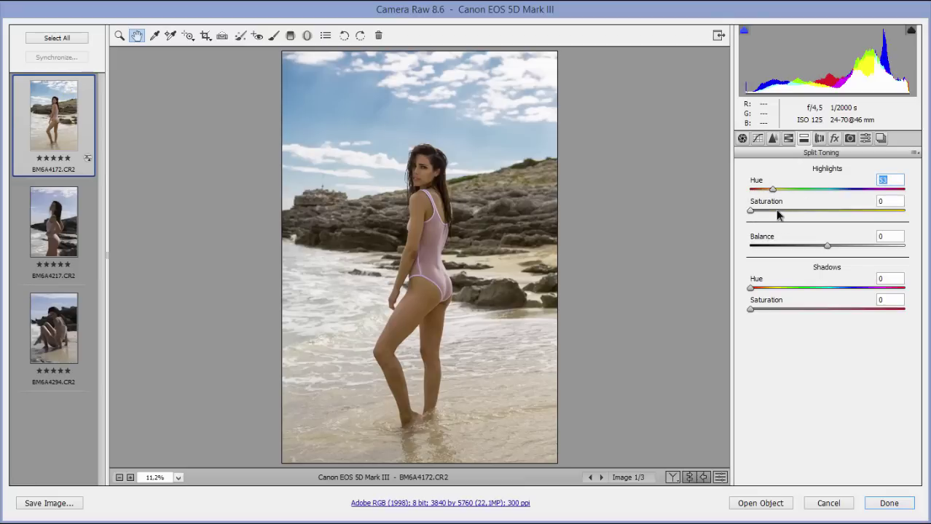
pyautogui.click(776, 212)
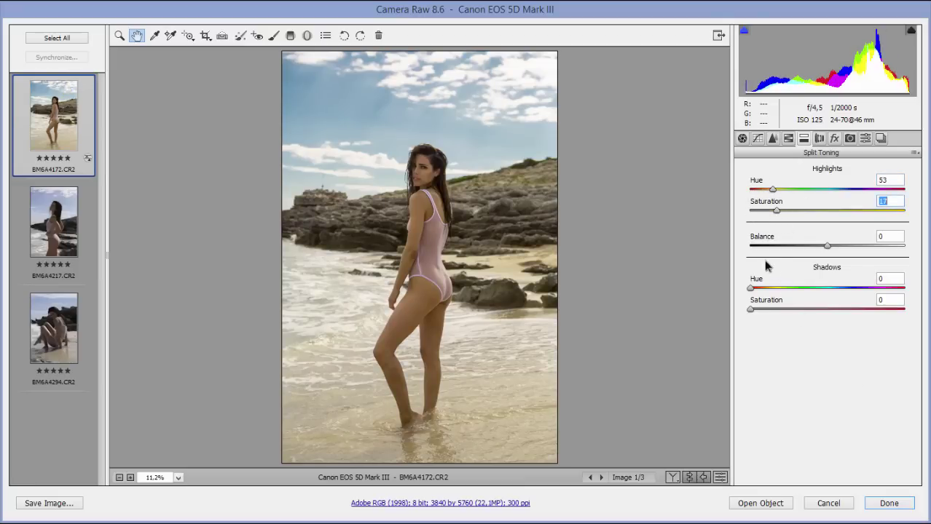
pyautogui.click(845, 289)
pyautogui.moveTo(792, 310); pyautogui.dragTo(770, 311)
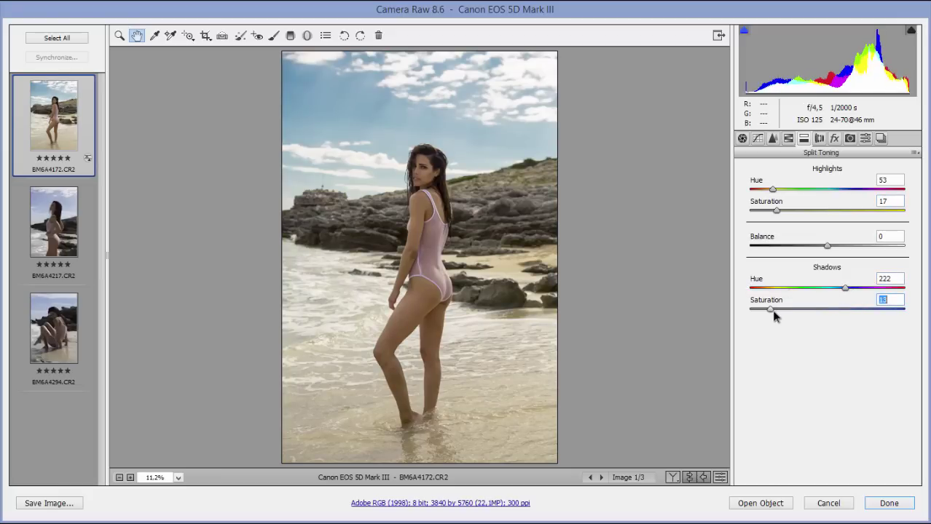
pyautogui.moveTo(845, 288); pyautogui.dragTo(824, 300)
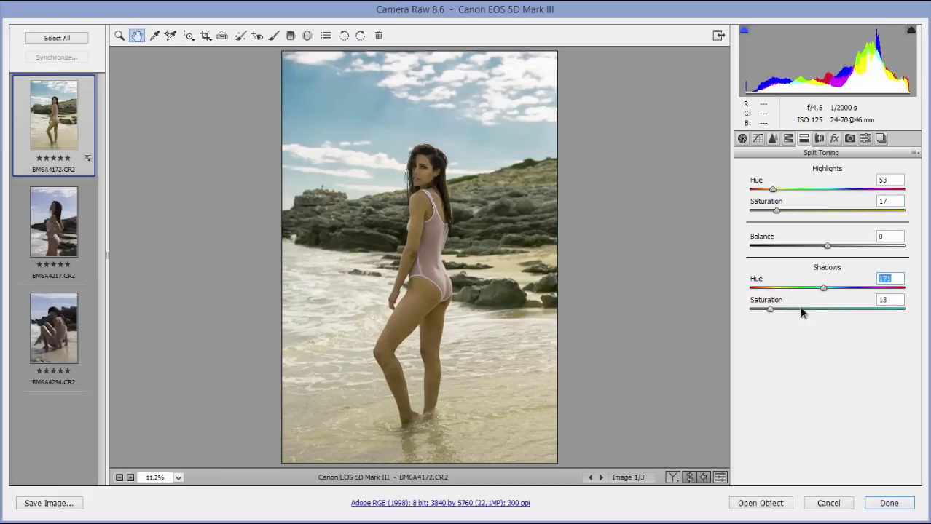
pyautogui.click(799, 310)
pyautogui.click(787, 310)
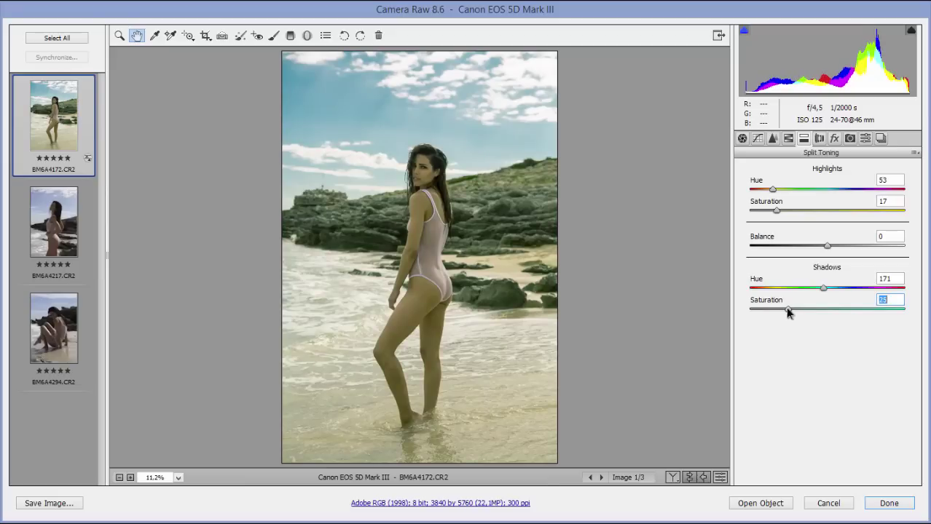
pyautogui.click(836, 291)
pyautogui.moveTo(836, 292); pyautogui.dragTo(861, 290)
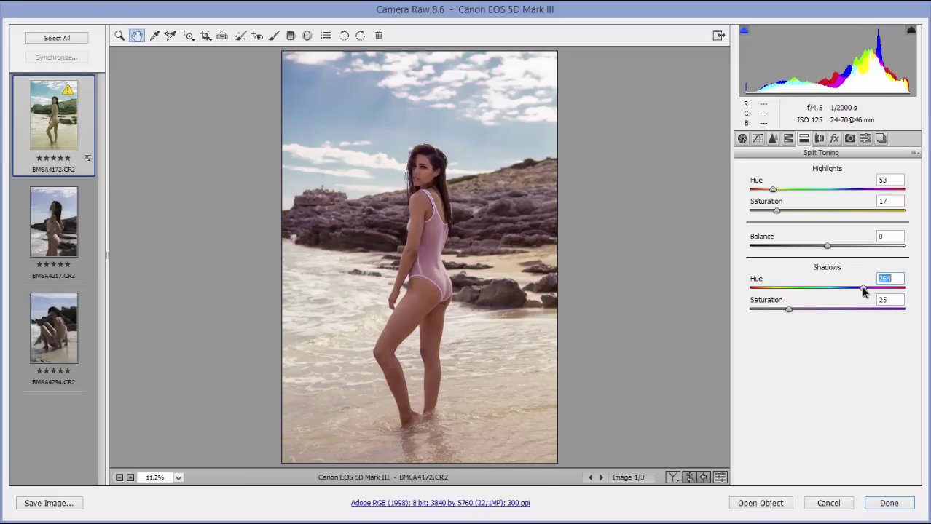
pyautogui.moveTo(773, 190); pyautogui.dragTo(797, 216)
pyautogui.moveTo(781, 189); pyautogui.dragTo(787, 191)
pyautogui.moveTo(787, 309); pyautogui.dragTo(863, 289)
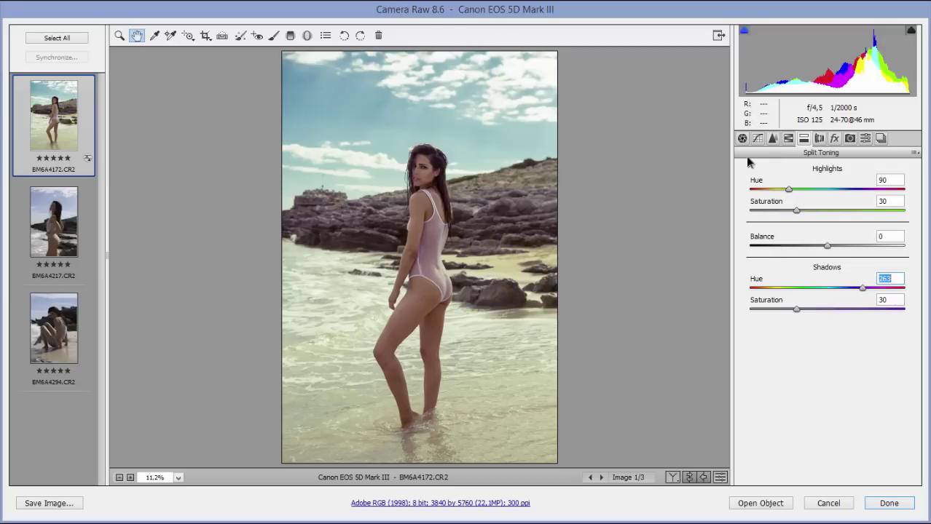
# Reset both the highlight and shadow tint saturations to 0.
pyautogui.doubleClick(795, 211)
pyautogui.click(796, 309)
pyautogui.doubleClick(798, 310)
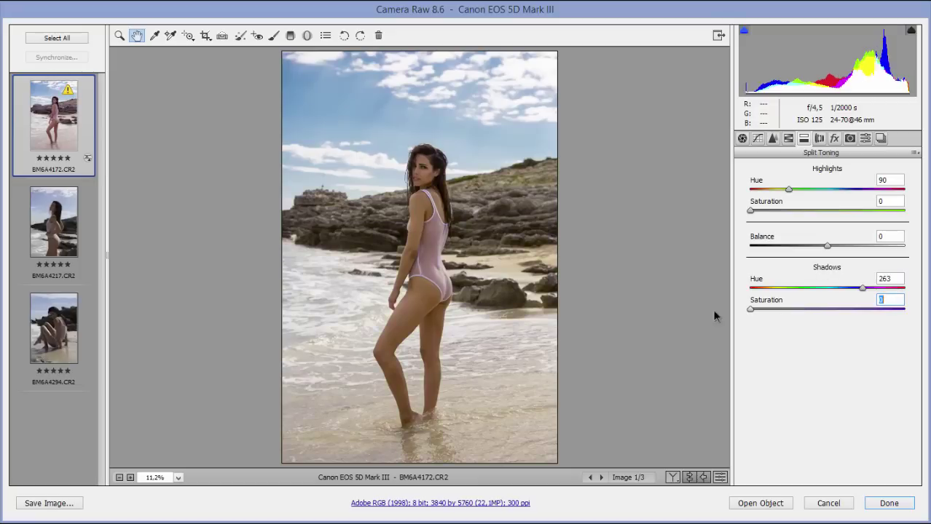
pyautogui.click(758, 139)
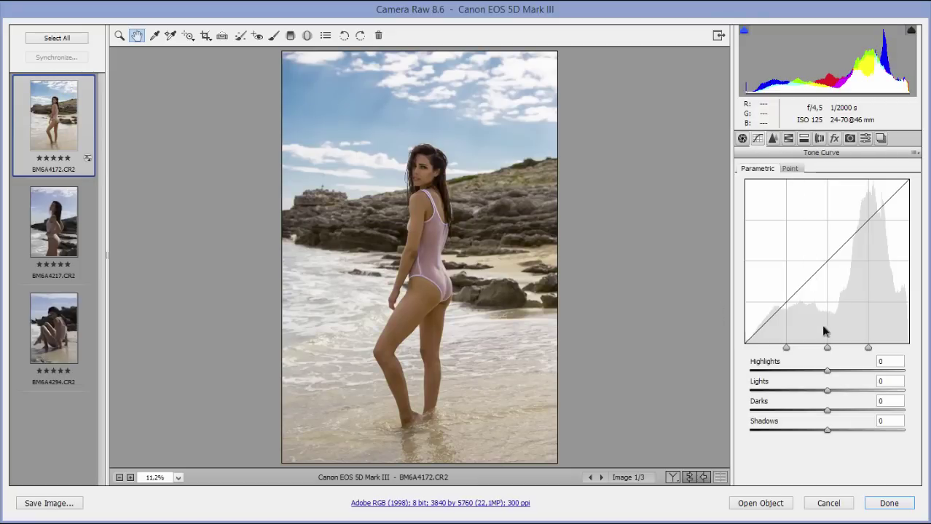
# On the Point curve, lift the Red channel shadows and pull its highlights down.
pyautogui.click(788, 168)
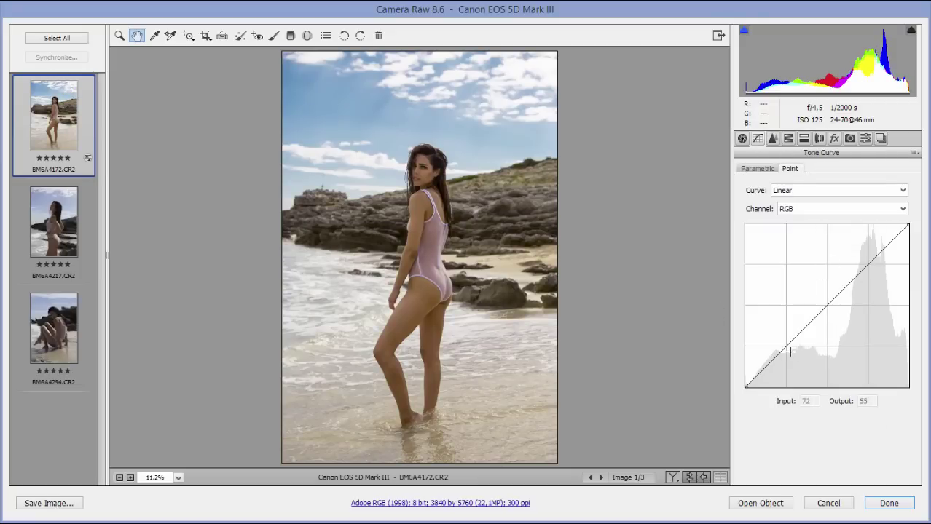
pyautogui.moveTo(777, 356); pyautogui.dragTo(777, 361)
pyautogui.moveTo(855, 276); pyautogui.dragTo(860, 263)
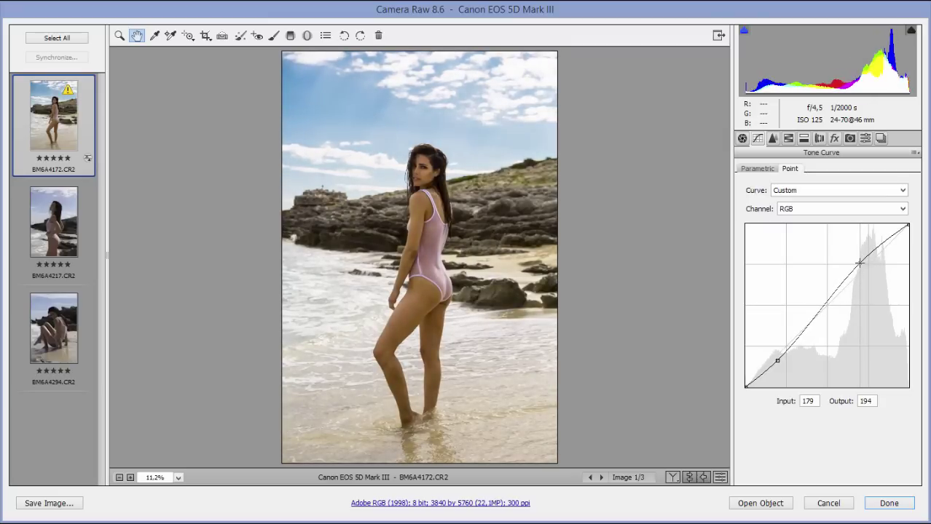
pyautogui.click(778, 358)
pyautogui.click(801, 209)
pyautogui.click(798, 231)
pyautogui.moveTo(770, 362); pyautogui.dragTo(766, 361)
pyautogui.moveTo(871, 260); pyautogui.dragTo(872, 266)
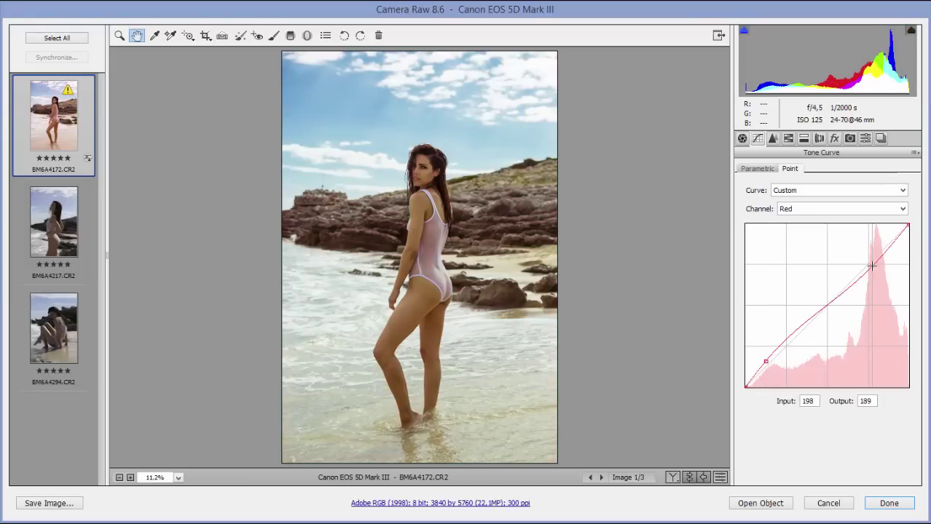
# Adjust the Green curve's shadow and highlight points, then lift blue shadows and lower blue highlights.
pyautogui.click(815, 209)
pyautogui.click(817, 236)
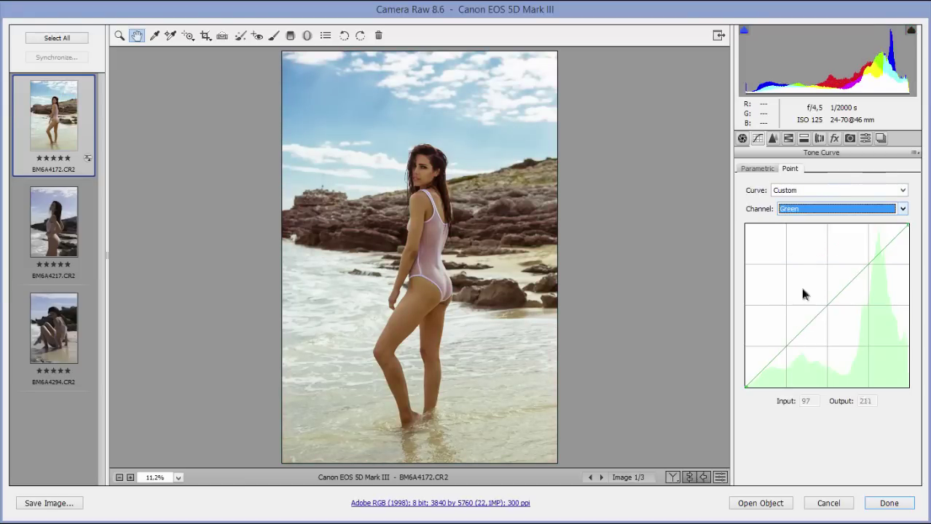
pyautogui.moveTo(777, 344); pyautogui.dragTo(779, 357)
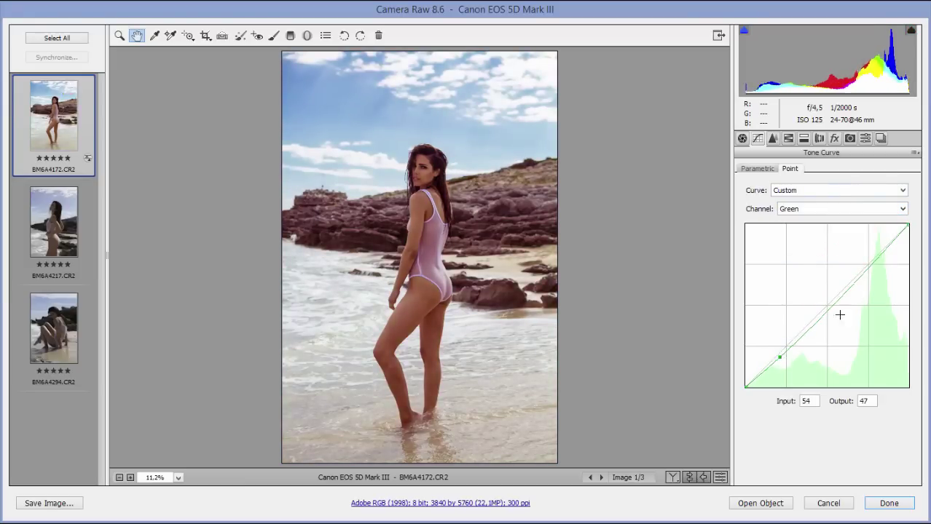
pyautogui.moveTo(871, 262); pyautogui.dragTo(870, 259)
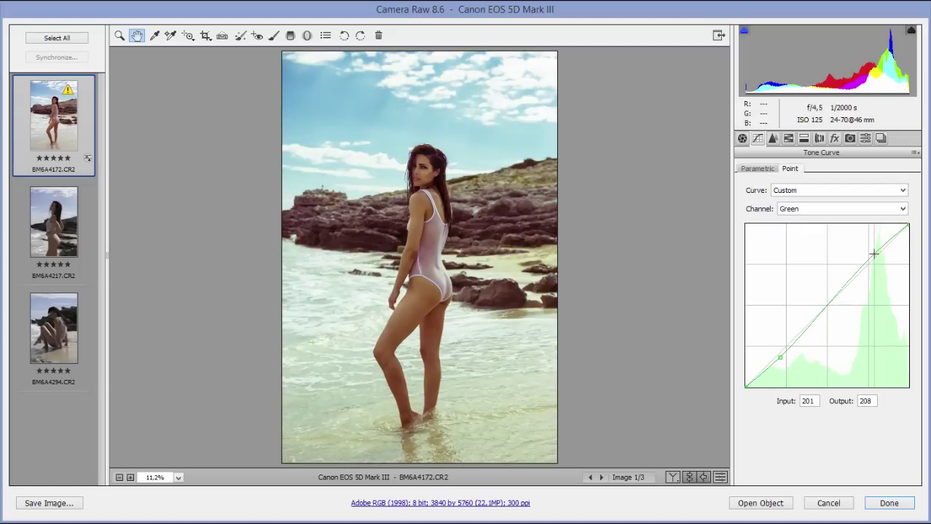
pyautogui.moveTo(779, 357); pyautogui.dragTo(775, 351)
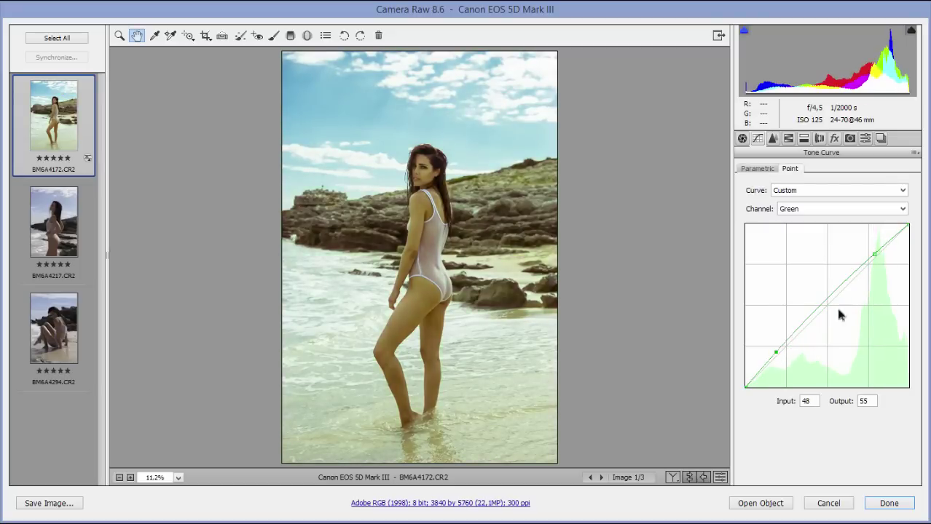
pyautogui.moveTo(878, 248); pyautogui.dragTo(874, 263)
pyautogui.click(819, 210)
pyautogui.click(820, 250)
pyautogui.moveTo(781, 329); pyautogui.dragTo(780, 343)
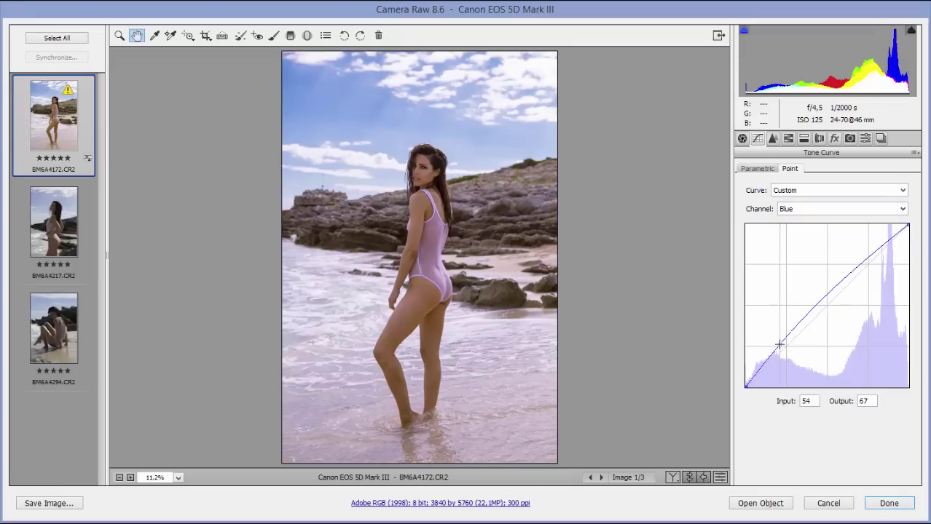
pyautogui.moveTo(859, 271); pyautogui.dragTo(869, 277)
# Refine the Red curve points and compare the result against the default curve.
pyautogui.click(807, 207)
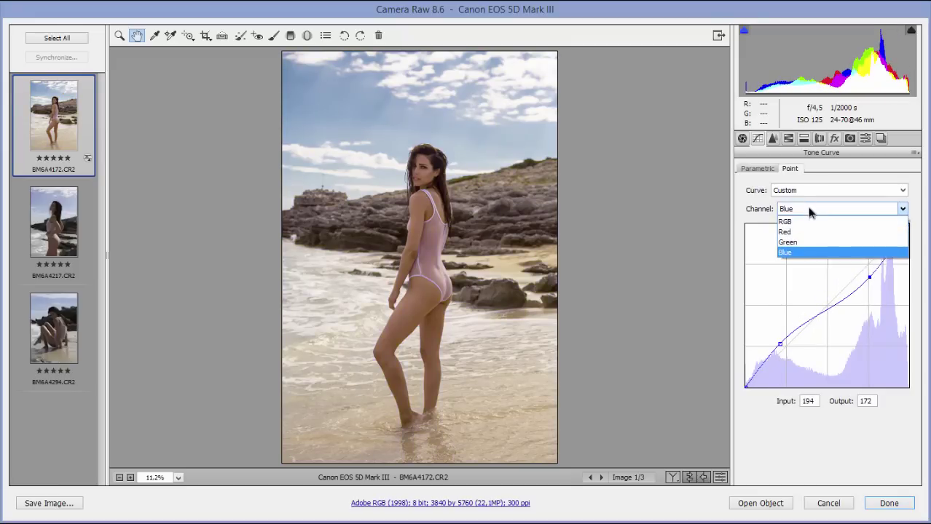
pyautogui.click(806, 233)
pyautogui.moveTo(768, 358); pyautogui.dragTo(771, 361)
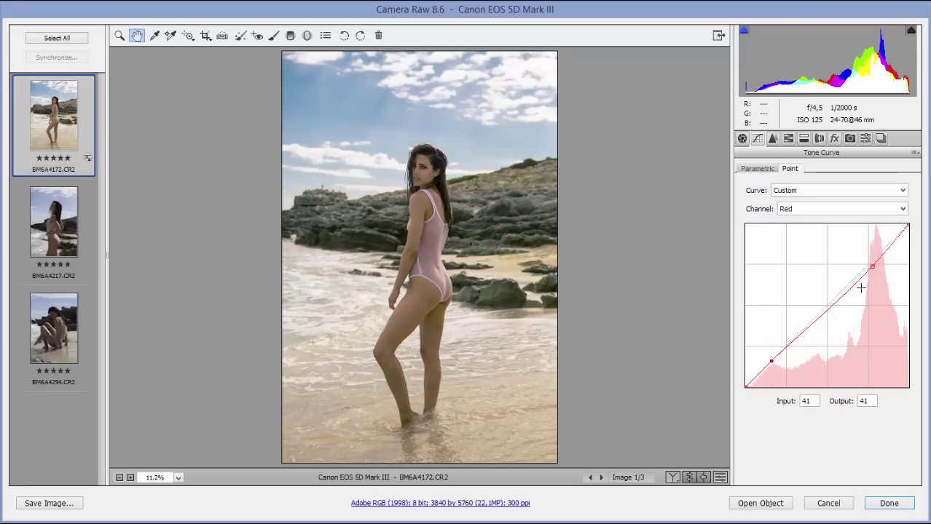
pyautogui.moveTo(874, 268)
pyautogui.mouseDown()
pyautogui.moveTo(853, 256)
pyautogui.moveTo(874, 266)
pyautogui.mouseUp()
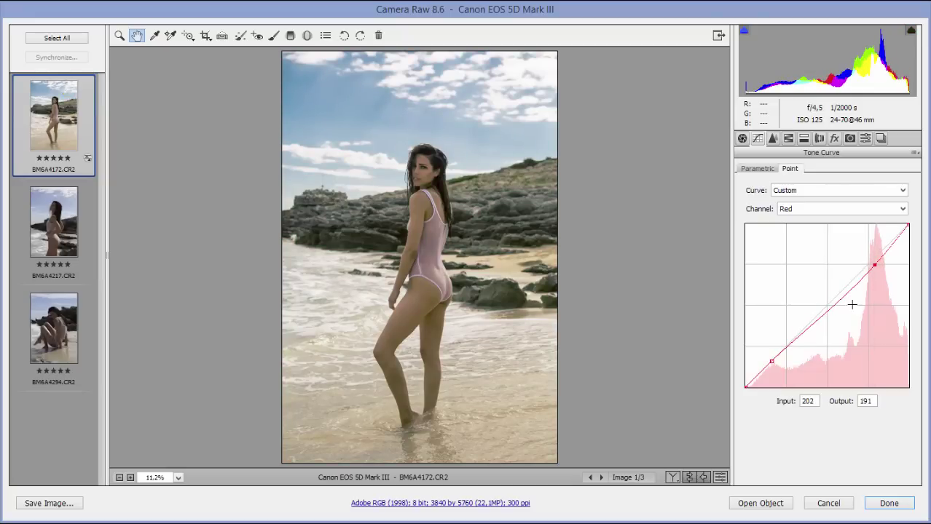
pyautogui.moveTo(770, 361); pyautogui.dragTo(769, 356)
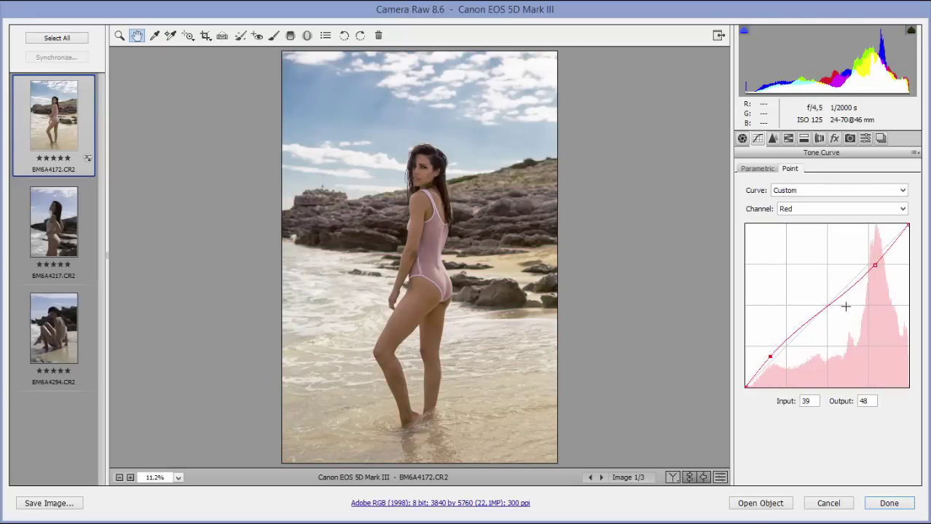
pyautogui.click(721, 479)
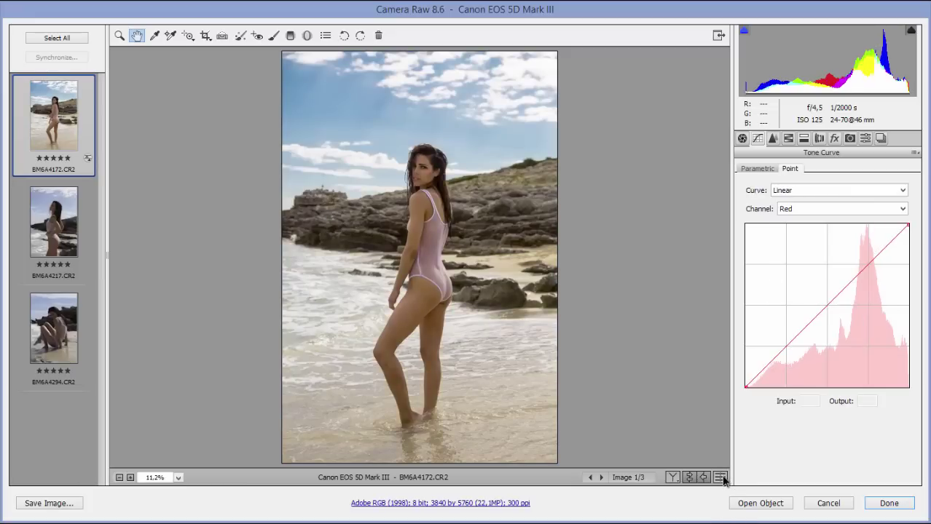
pyautogui.click(722, 479)
pyautogui.click(721, 479)
pyautogui.click(722, 479)
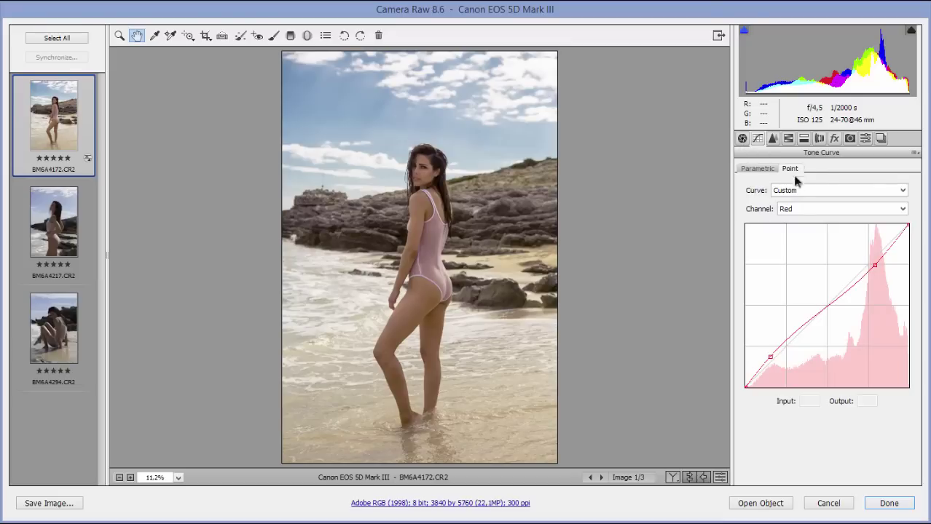
# Pull the Blue channel curve down in the highlights.
pyautogui.click(791, 210)
pyautogui.click(794, 255)
pyautogui.moveTo(867, 277); pyautogui.dragTo(868, 282)
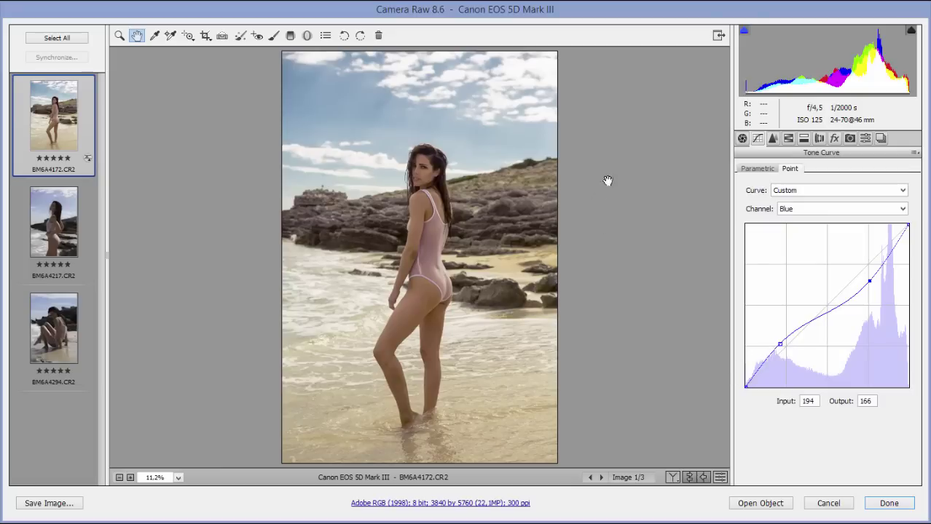
pyautogui.click(804, 139)
# Show the Lens Corrections colour settings and zoom to 400% on the hair against the sky.
pyautogui.click(818, 139)
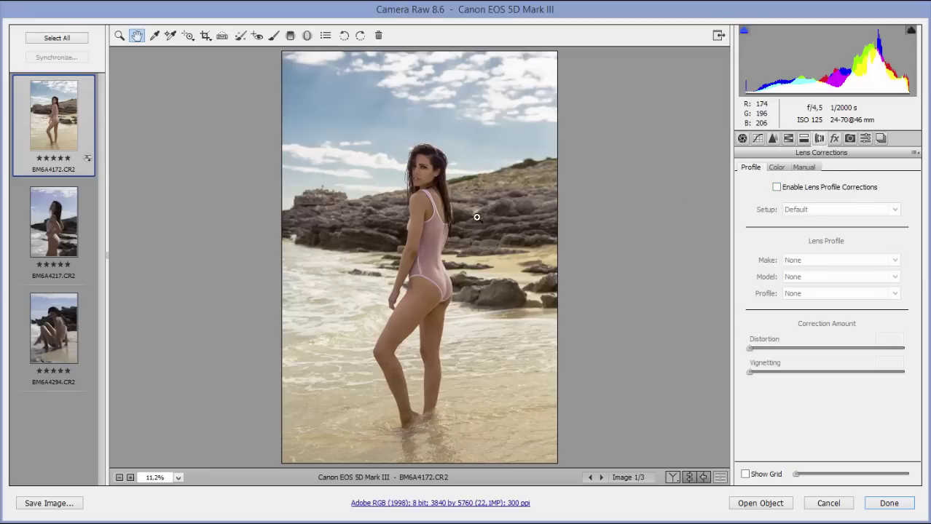
pyautogui.keyDown('ctrl'); pyautogui.click(707, 197); pyautogui.keyUp('ctrl')
pyautogui.click(776, 168)
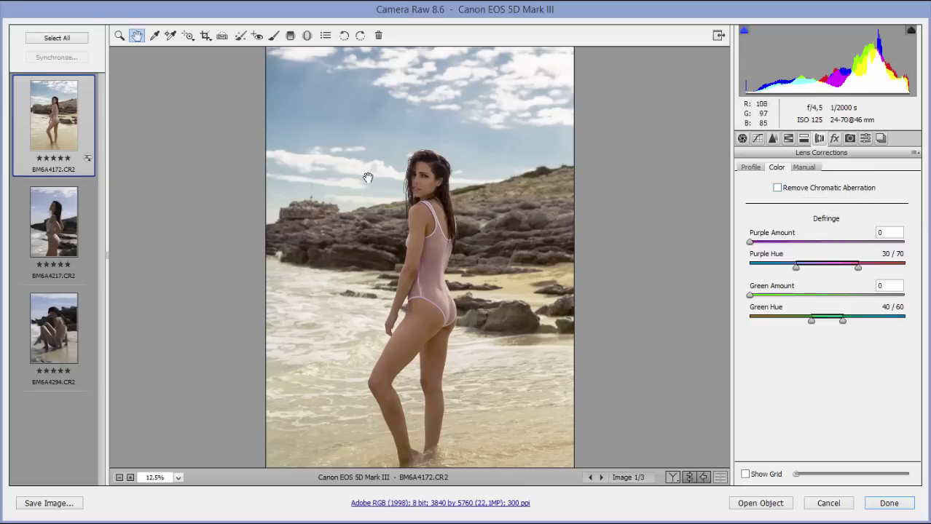
pyautogui.click(120, 35)
pyautogui.moveTo(386, 145); pyautogui.dragTo(466, 216)
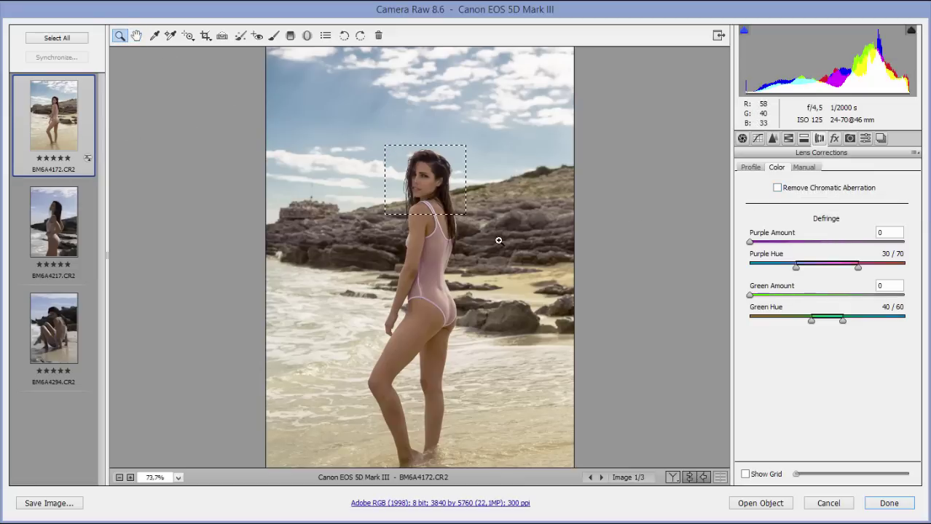
pyautogui.moveTo(385, 343); pyautogui.dragTo(386, 342)
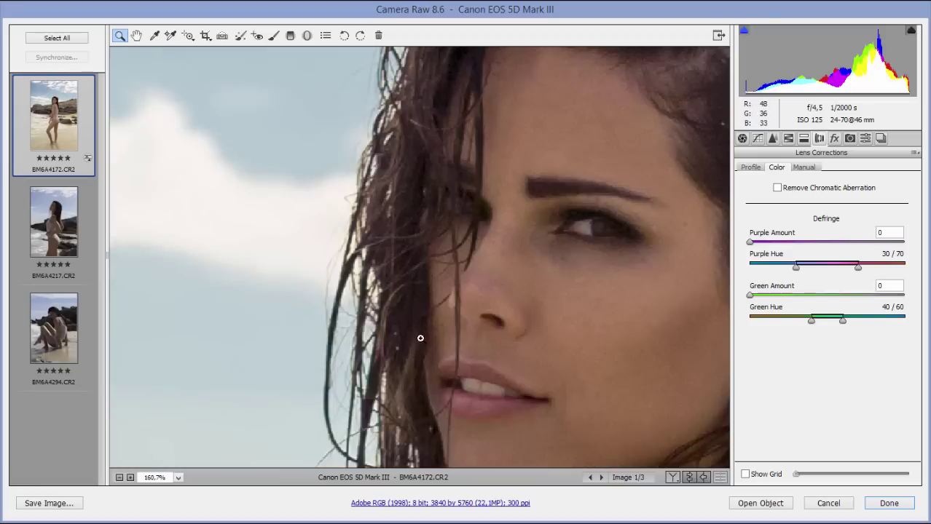
pyautogui.moveTo(306, 146); pyautogui.dragTo(413, 348)
pyautogui.moveTo(486, 397); pyautogui.dragTo(331, 276)
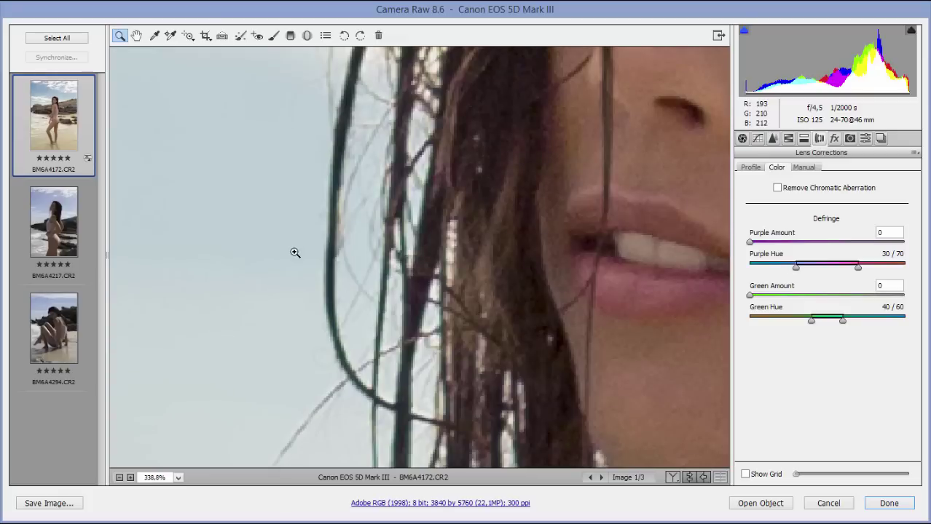
pyautogui.click(424, 385)
pyautogui.moveTo(505, 327); pyautogui.dragTo(370, 339)
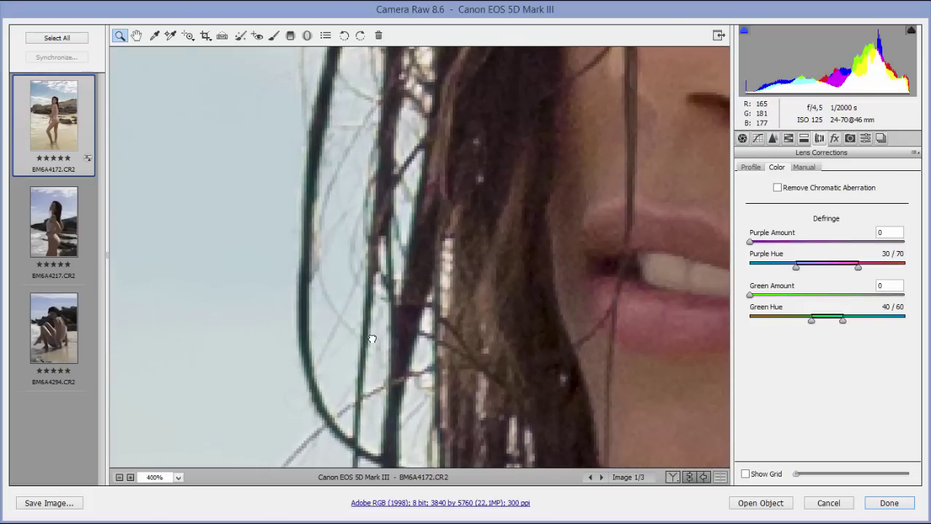
# Enable Remove Chromatic Aberration and set green defringe Amount 6, Hue 55/75, checking the hair edge.
pyautogui.click(778, 188)
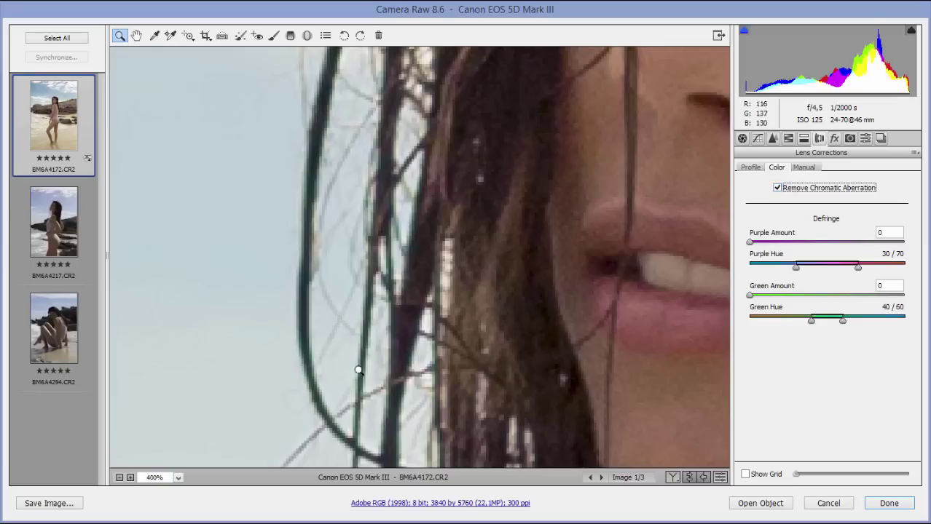
pyautogui.moveTo(757, 294); pyautogui.dragTo(852, 322)
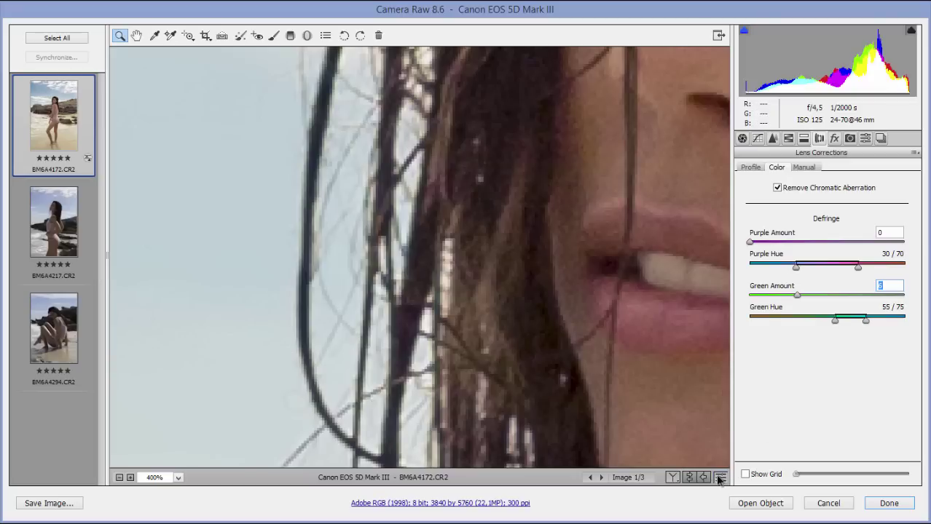
pyautogui.write('5')
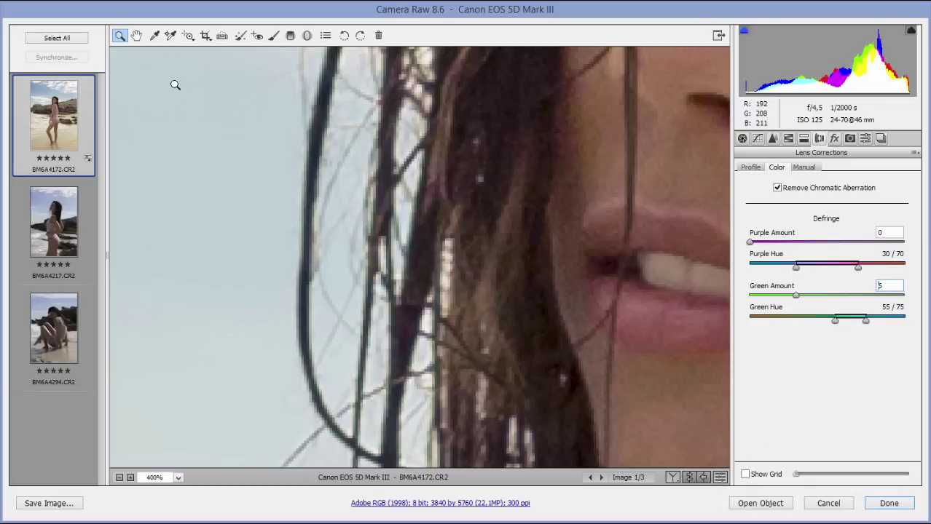
pyautogui.moveTo(505, 312); pyautogui.dragTo(173, 411)
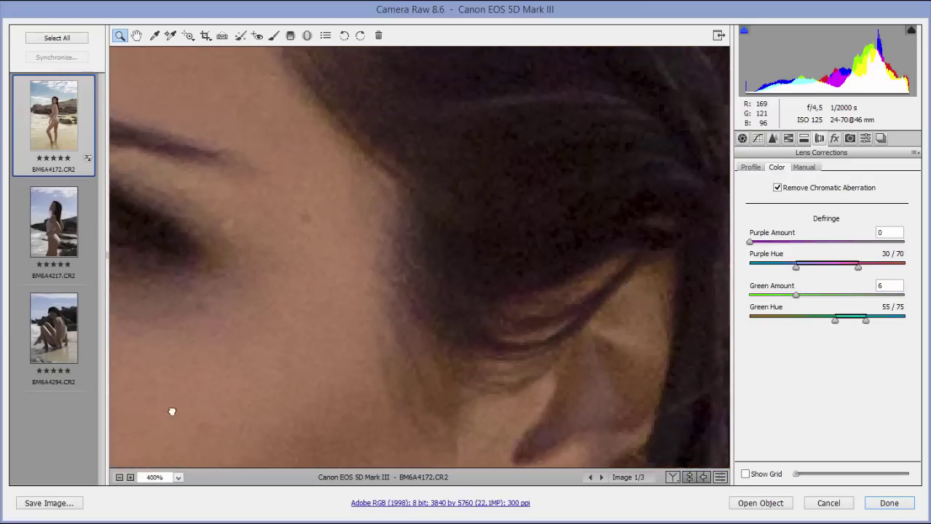
pyautogui.moveTo(513, 332); pyautogui.dragTo(102, 405)
pyautogui.moveTo(244, 397); pyautogui.dragTo(582, 184)
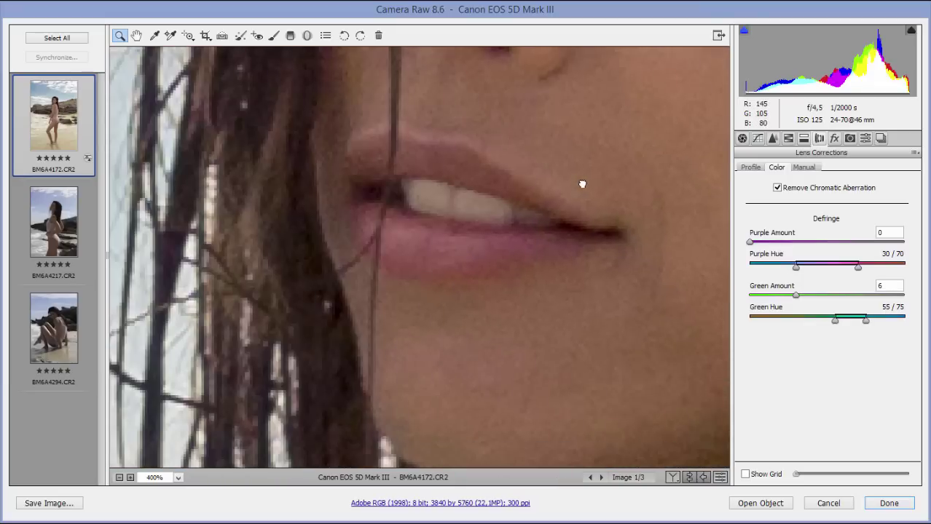
# Zoom out from the face and fit the whole photo in view.
pyautogui.hotkey('ctrl', '-')
pyautogui.hotkey('ctrl', '-')
pyautogui.hotkey('ctrl', '-')
pyautogui.hotkey('ctrl', '-')
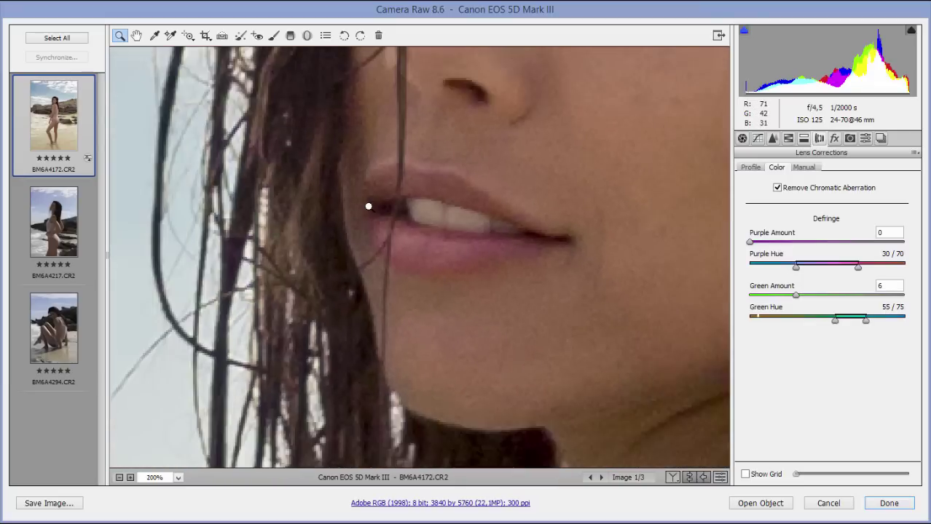
pyautogui.moveTo(429, 373); pyautogui.dragTo(378, 231)
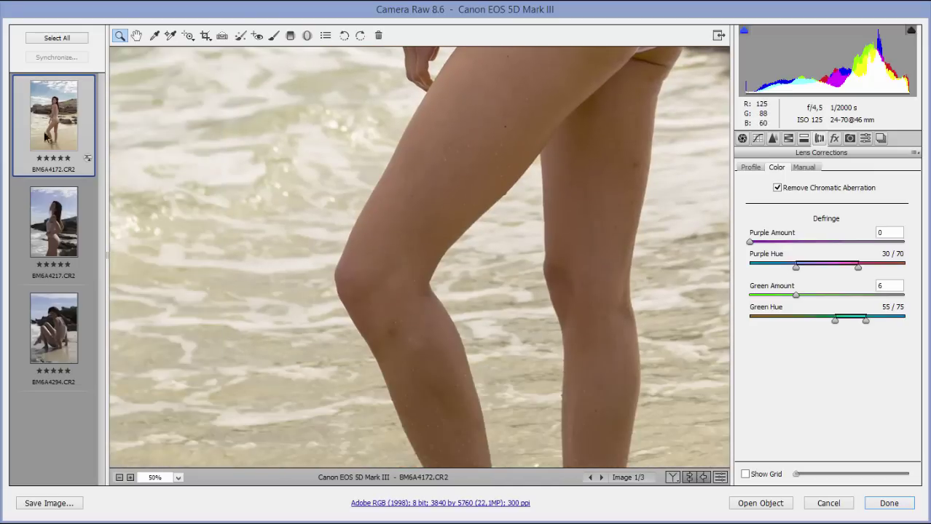
pyautogui.click(137, 35)
pyautogui.doubleClick(138, 36)
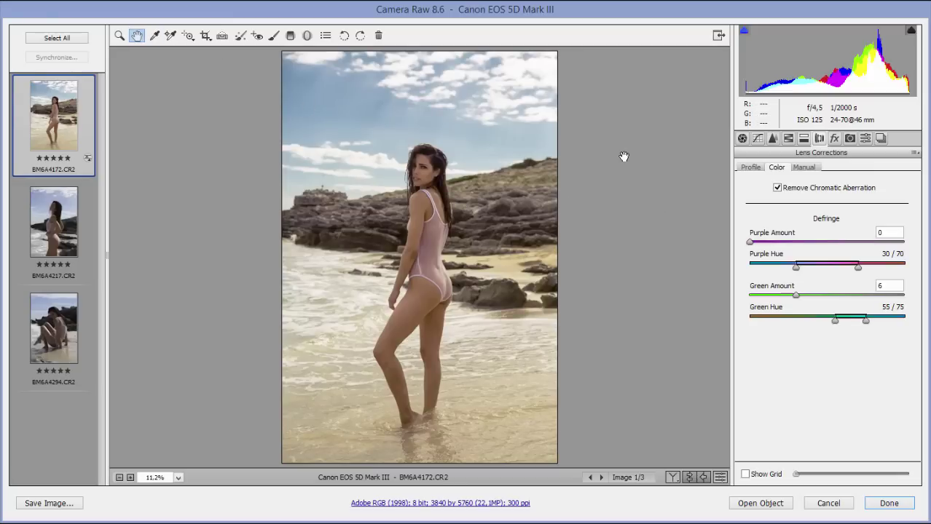
pyautogui.click(742, 139)
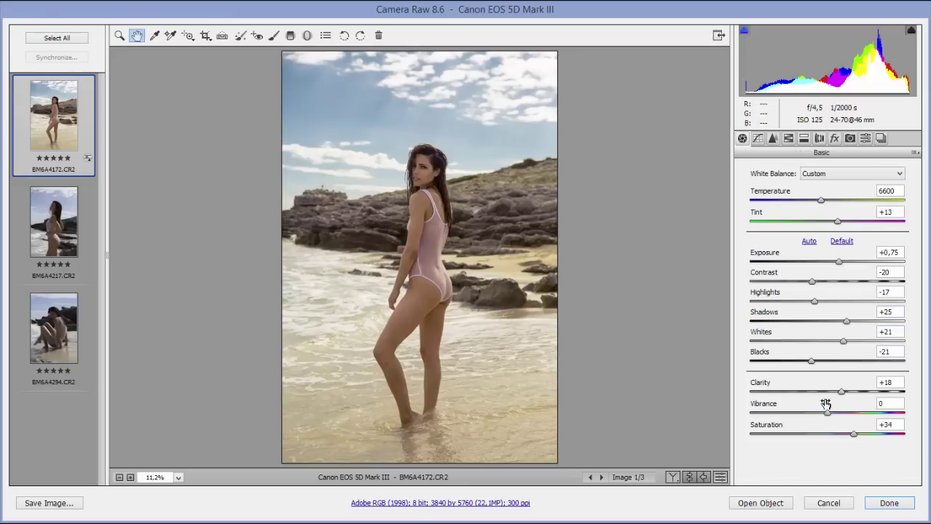
# Raise Clarity to +23 and set Temperature 6050, Tint +16, checking against the defaults.
pyautogui.moveTo(841, 393); pyautogui.dragTo(845, 396)
pyautogui.click(119, 35)
pyautogui.moveTo(820, 201); pyautogui.dragTo(835, 226)
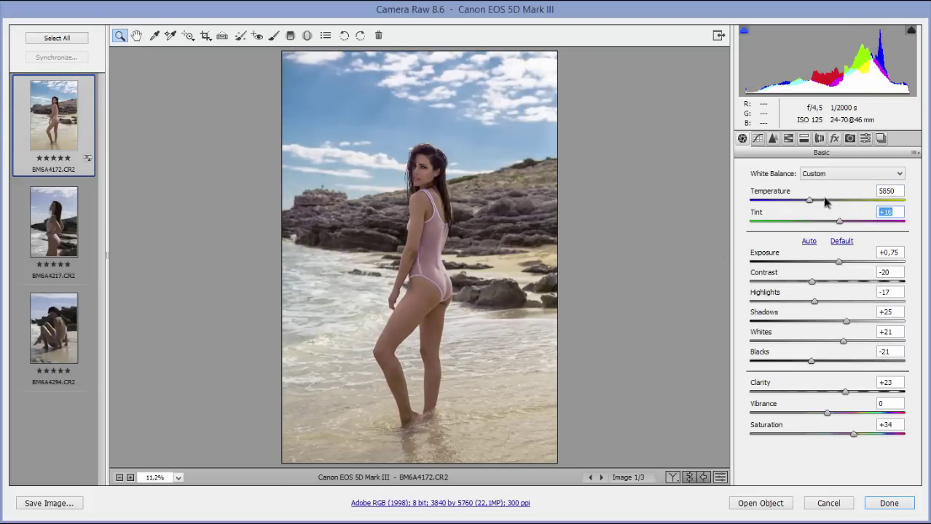
pyautogui.moveTo(811, 202); pyautogui.dragTo(813, 203)
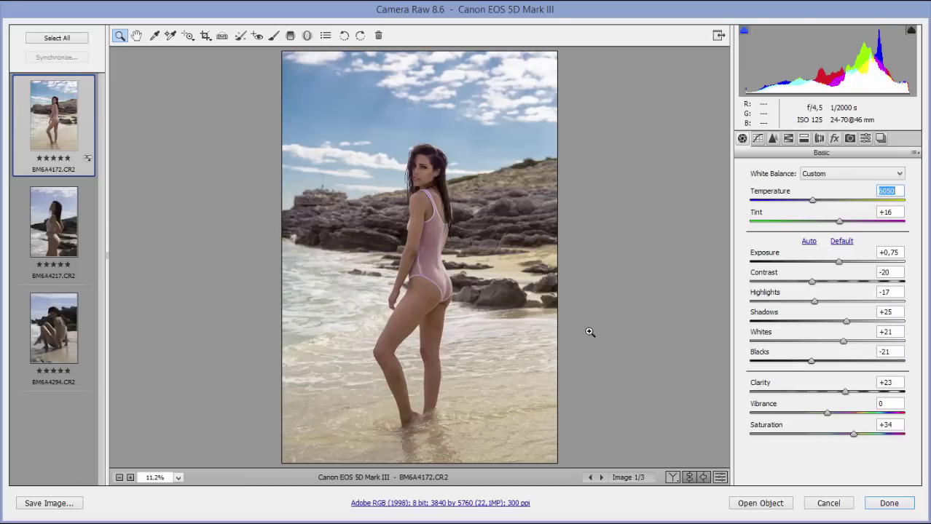
pyautogui.click(720, 481)
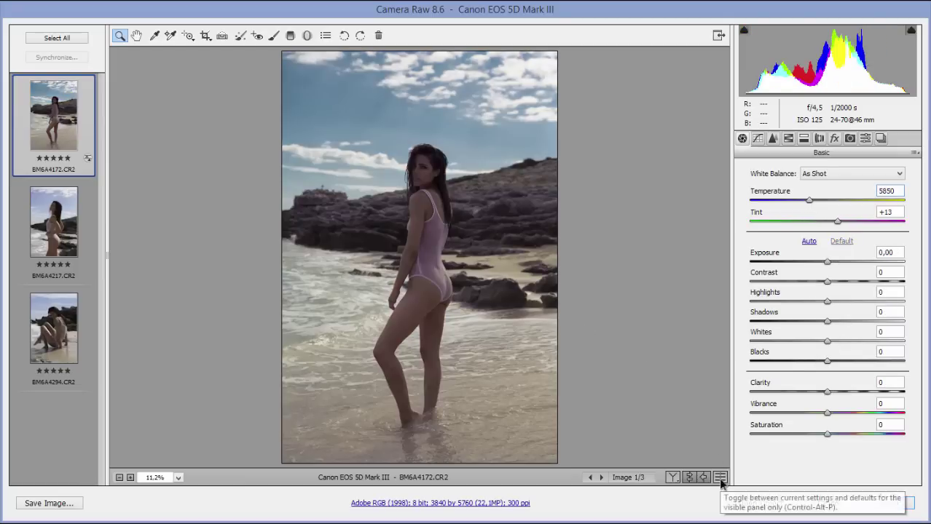
pyautogui.click(720, 480)
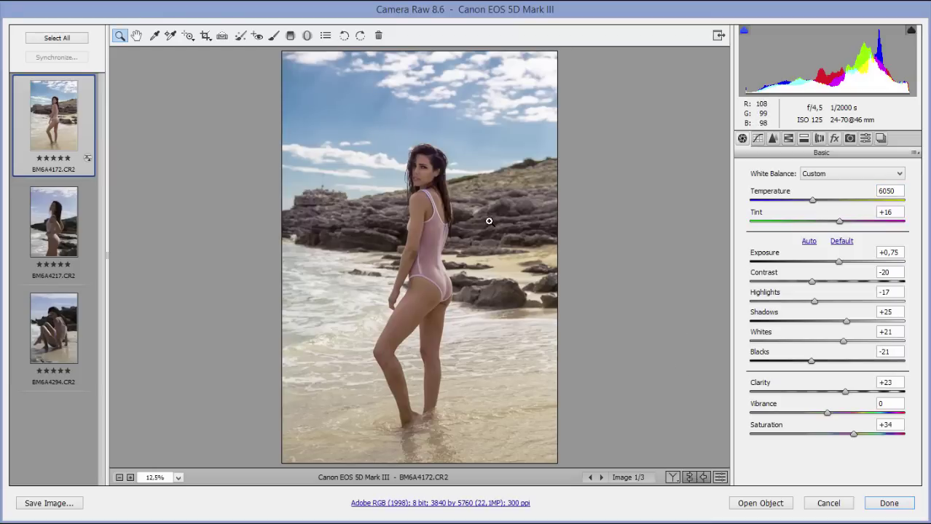
# Zoom the preview to 100% and pan to bring the model's face into view.
pyautogui.rightClick(429, 188)
pyautogui.click(480, 195)
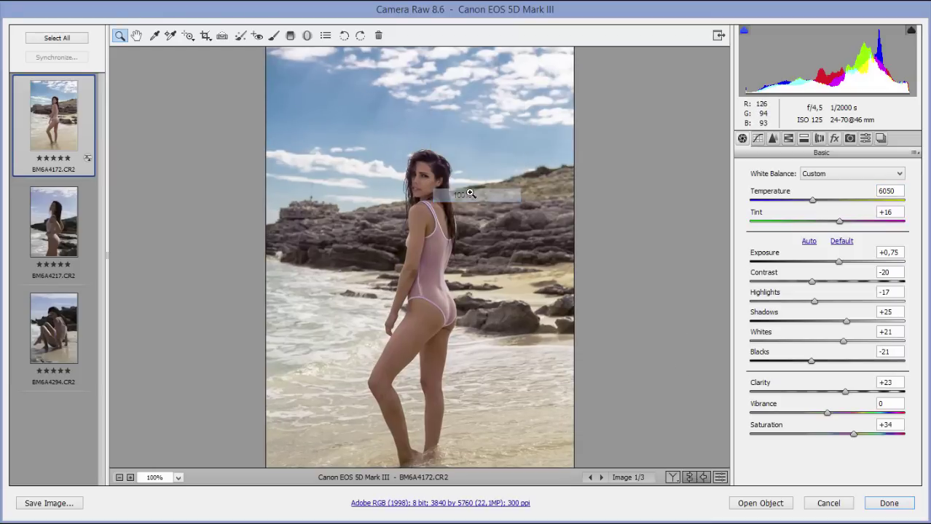
pyautogui.click(136, 35)
pyautogui.moveTo(491, 340); pyautogui.dragTo(484, 416)
pyautogui.moveTo(474, 216); pyautogui.dragTo(479, 301)
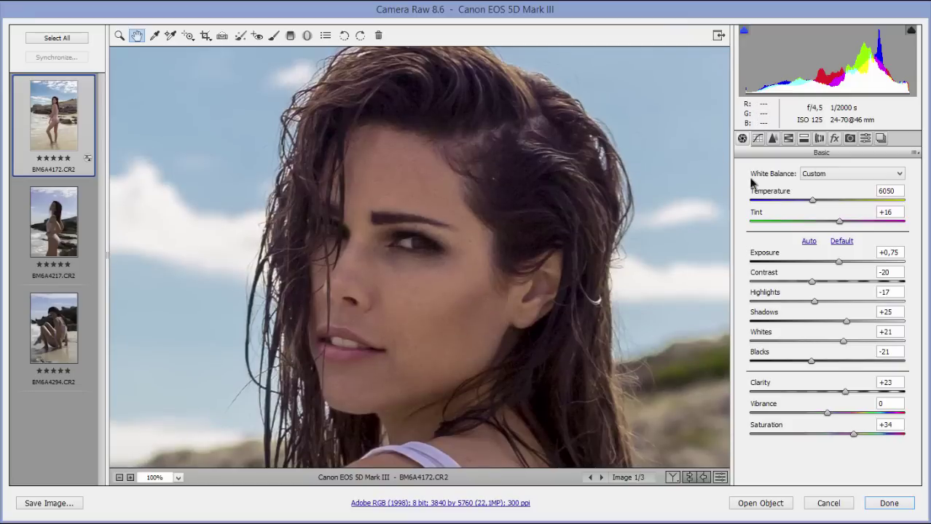
# In the Detail panel set Sharpening Amount 40, Luminance 7, Luminance Detail 22, Color 37.
pyautogui.click(774, 138)
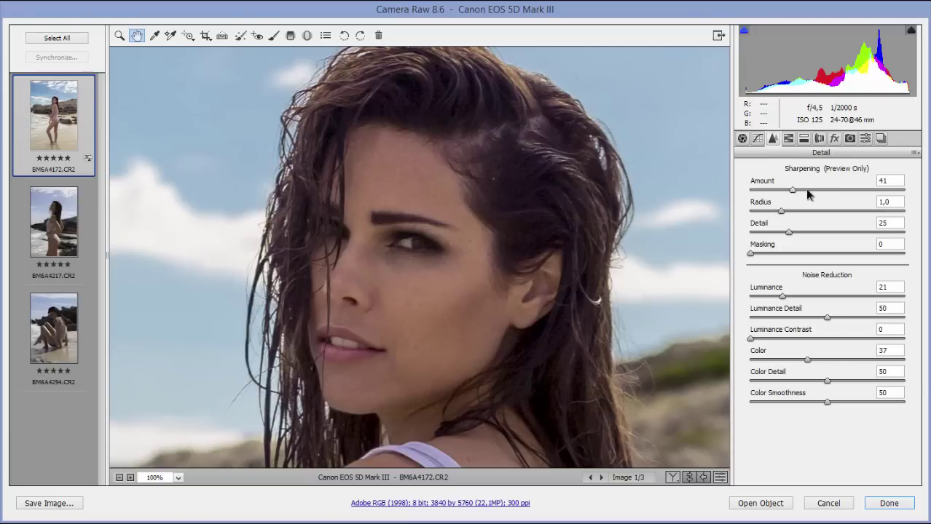
pyautogui.moveTo(456, 318); pyautogui.dragTo(435, 316)
pyautogui.click(719, 477)
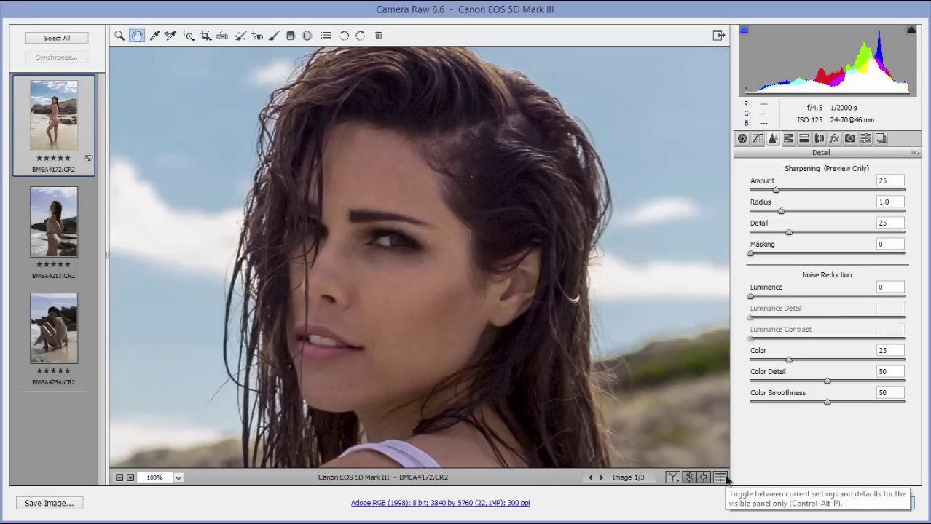
pyautogui.click(720, 479)
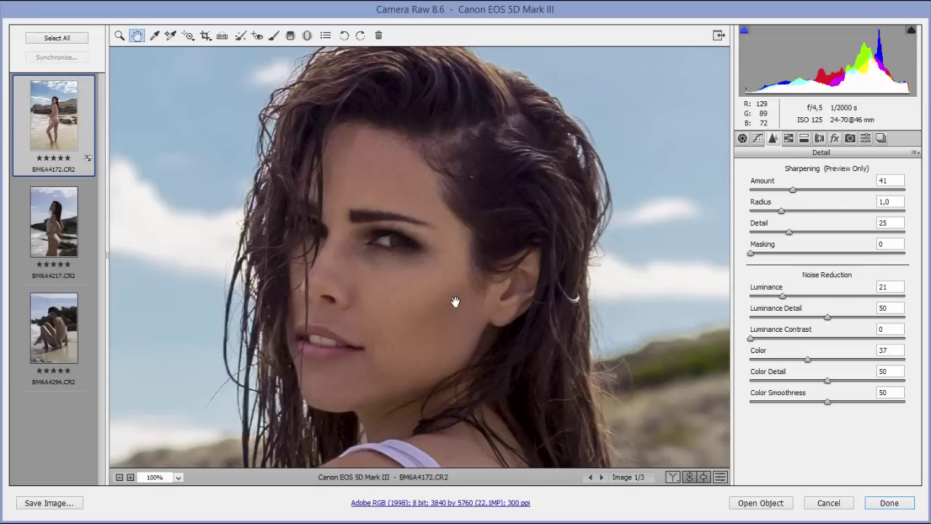
pyautogui.click(784, 318)
pyautogui.moveTo(784, 297); pyautogui.dragTo(766, 299)
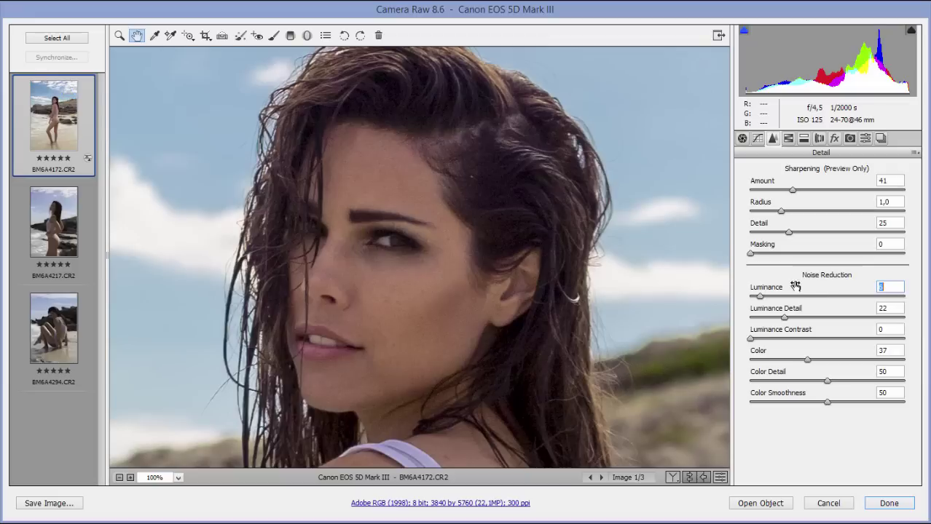
pyautogui.moveTo(759, 303); pyautogui.dragTo(755, 303)
pyautogui.moveTo(792, 192); pyautogui.dragTo(791, 192)
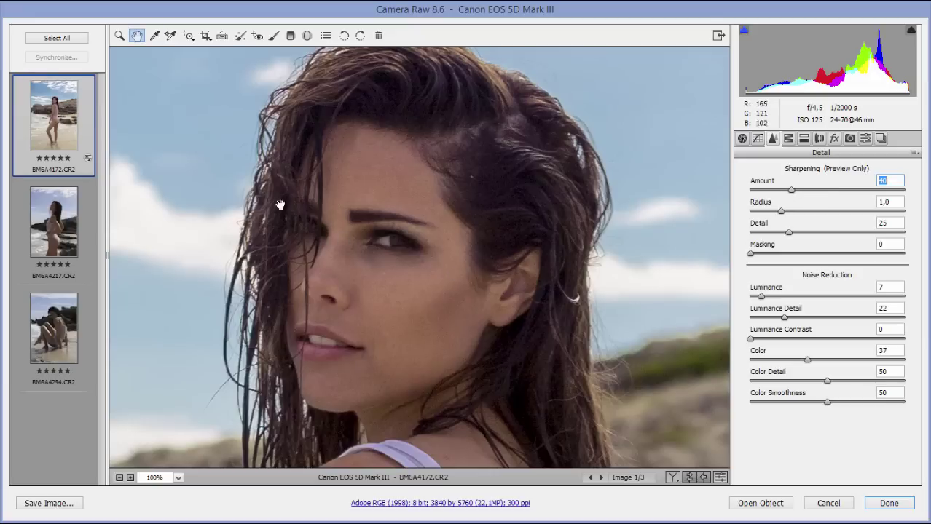
pyautogui.doubleClick(138, 36)
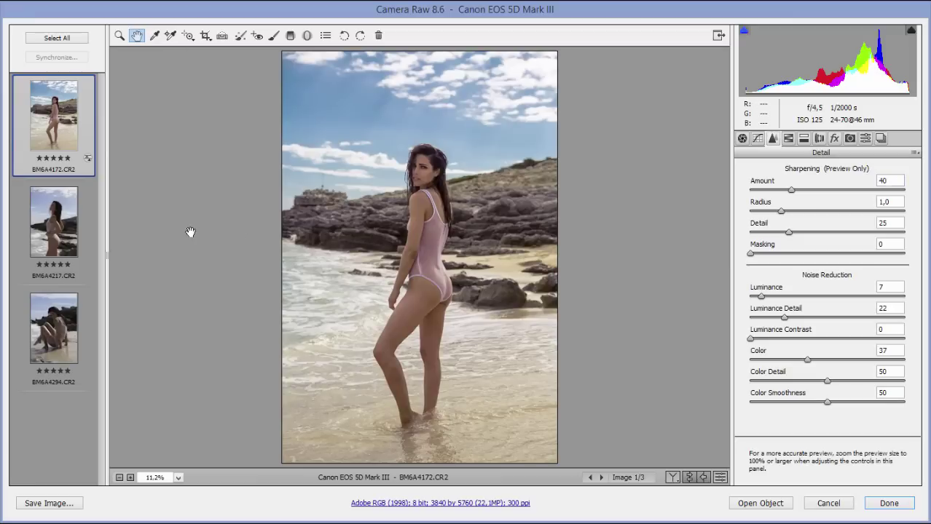
# Sync the first photo's settings to all three selected beach photos, then view the second.
pyautogui.press('shift')
pyautogui.keyDown('shift'); pyautogui.click(62, 339); pyautogui.keyUp('shift')
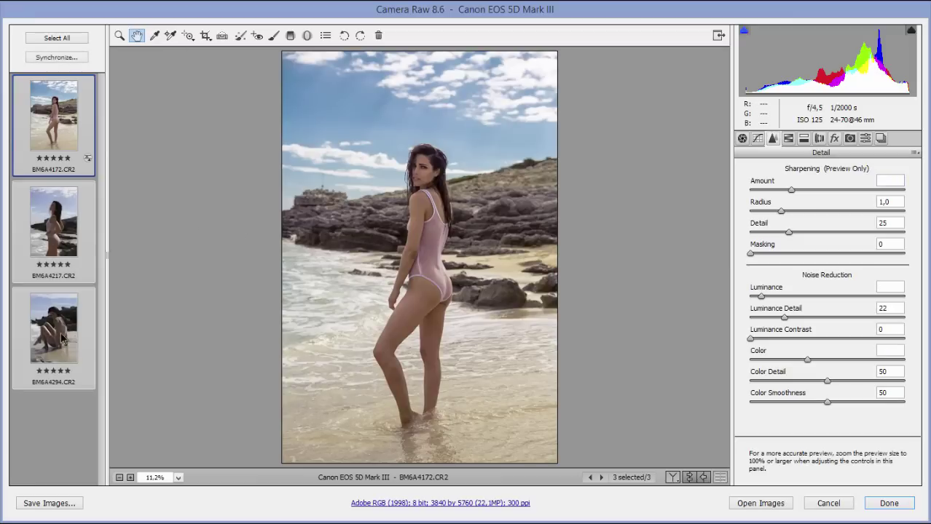
pyautogui.click(70, 59)
pyautogui.moveTo(273, 115); pyautogui.dragTo(305, 44)
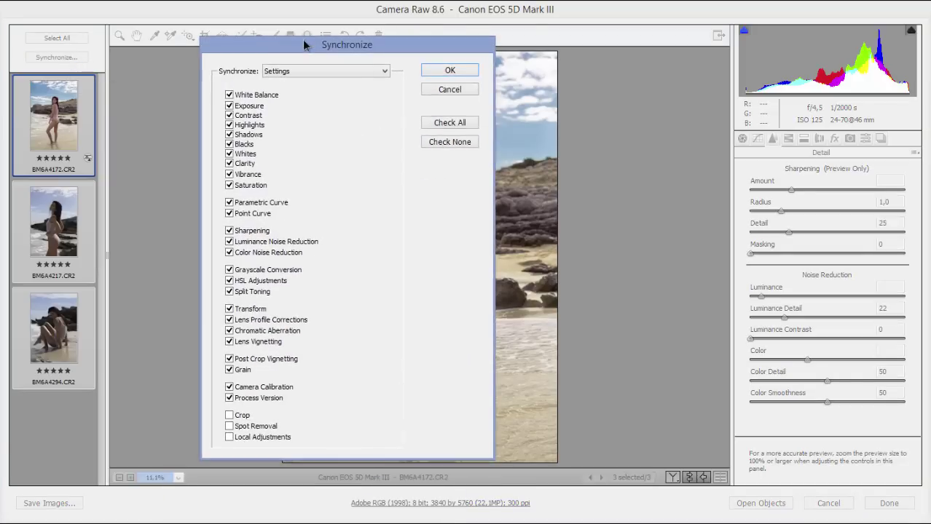
pyautogui.click(449, 70)
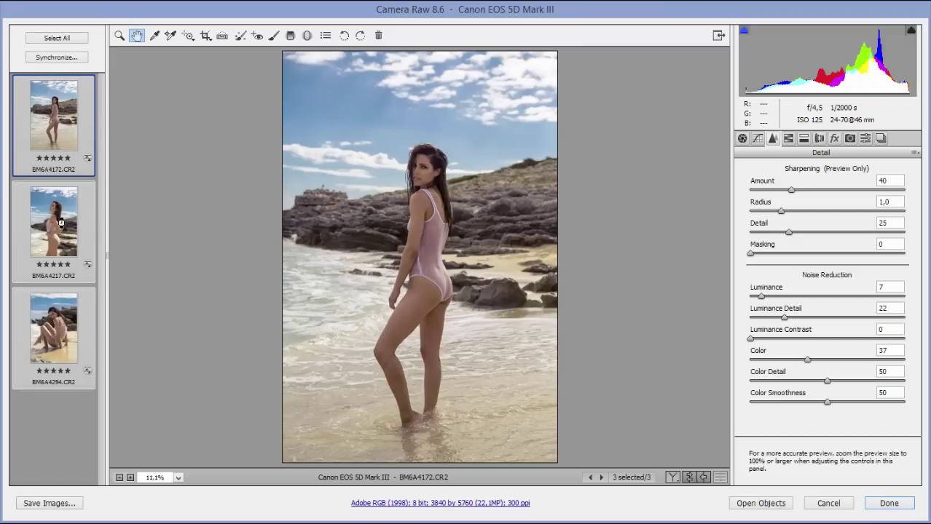
pyautogui.click(61, 224)
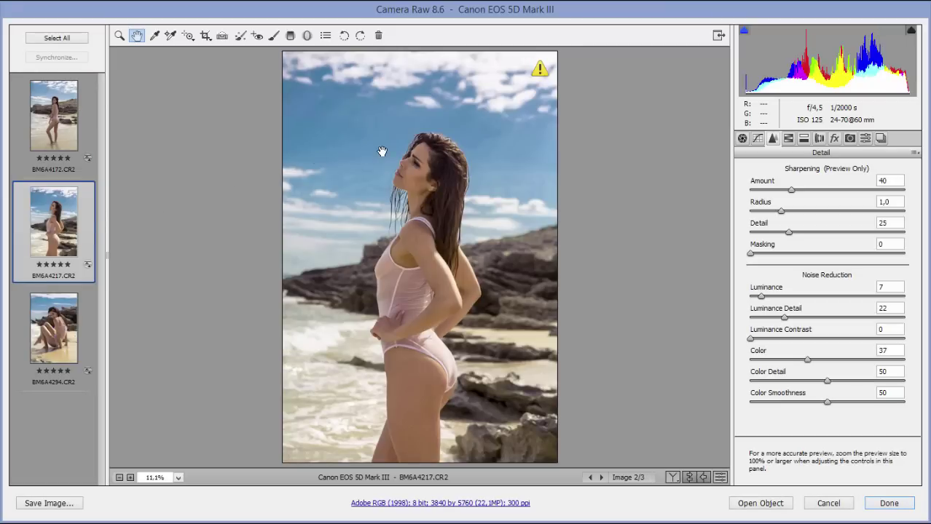
# Inspect the model's head, then set Oranges luminance -14 and saturation -22 in HSL.
pyautogui.click(119, 35)
pyautogui.moveTo(326, 100); pyautogui.dragTo(448, 248)
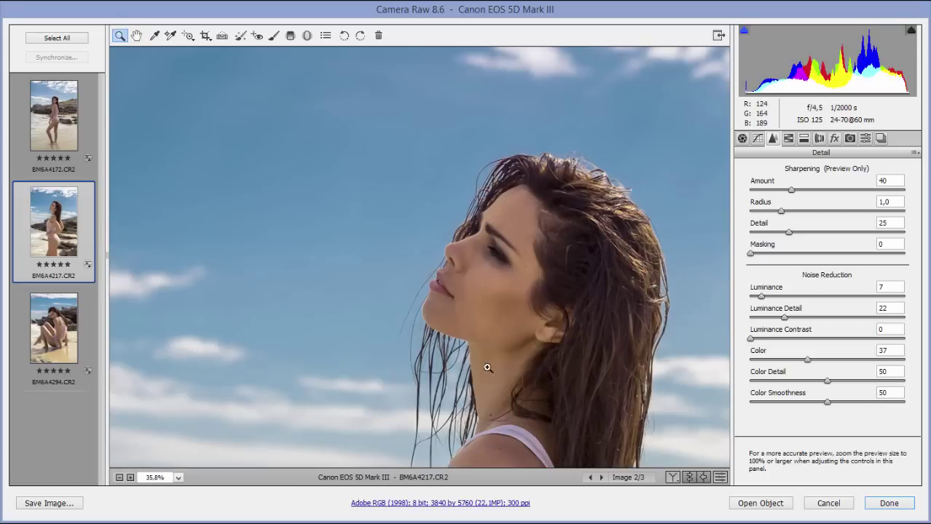
pyautogui.doubleClick(136, 35)
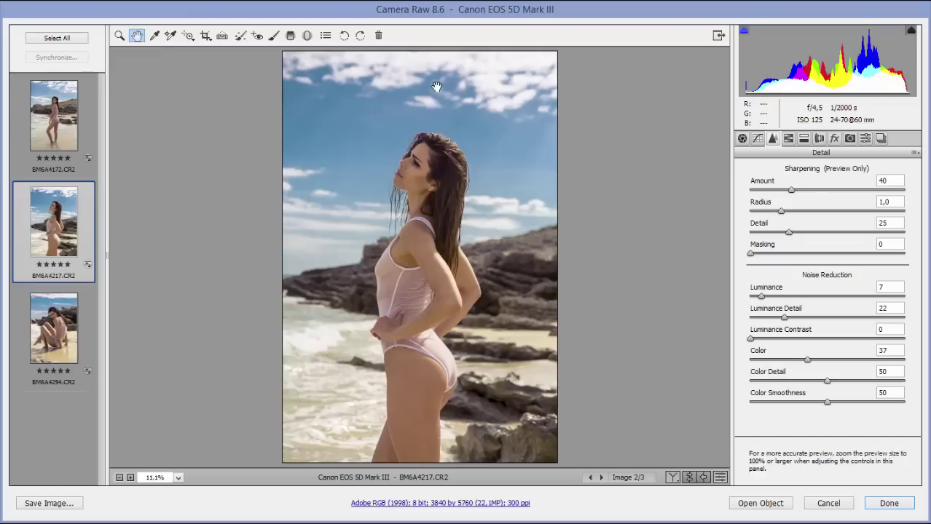
pyautogui.click(803, 140)
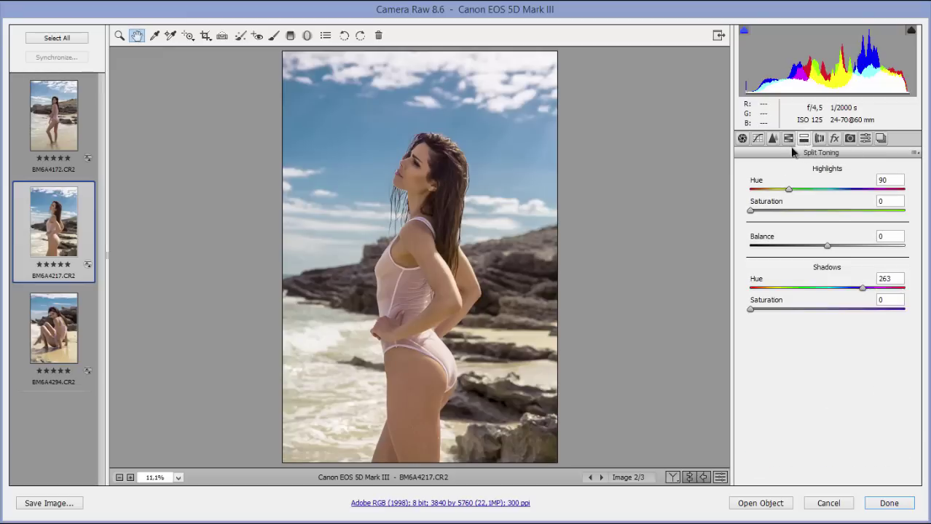
pyautogui.click(788, 140)
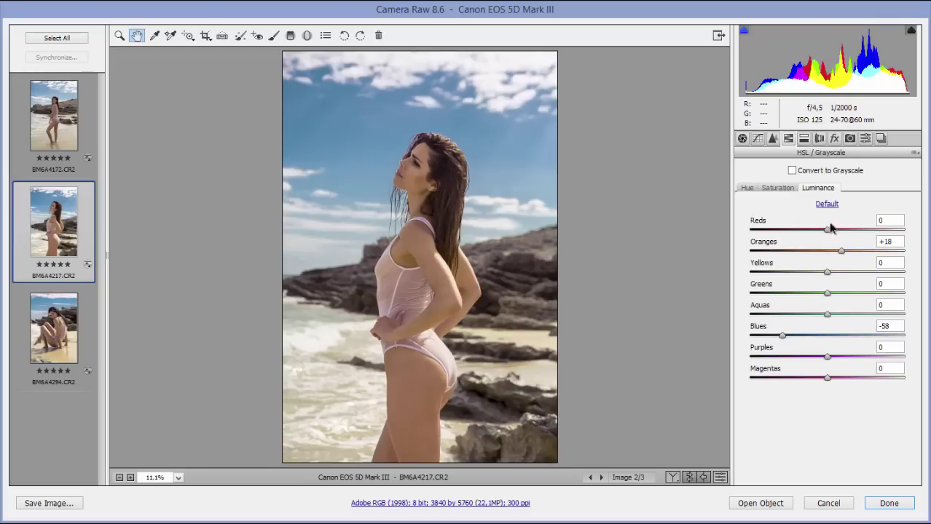
pyautogui.moveTo(841, 253); pyautogui.dragTo(815, 253)
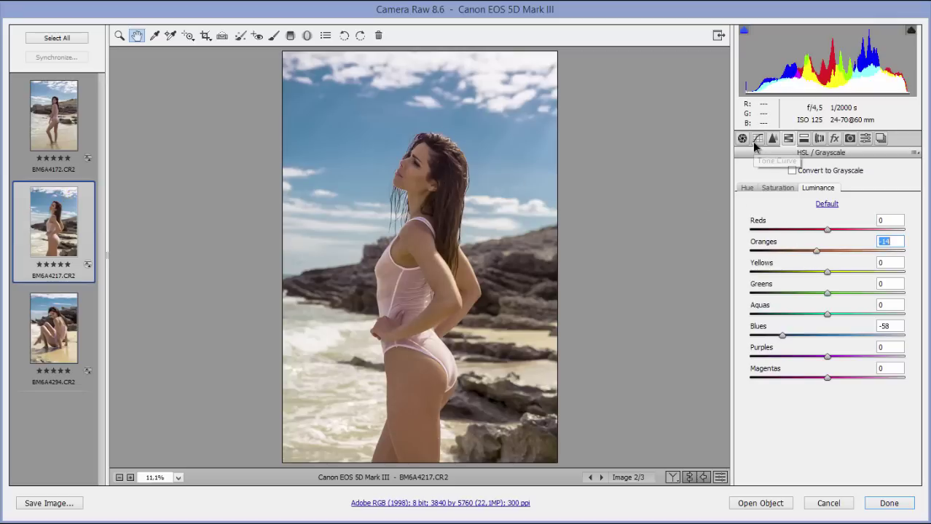
pyautogui.click(747, 190)
pyautogui.click(778, 188)
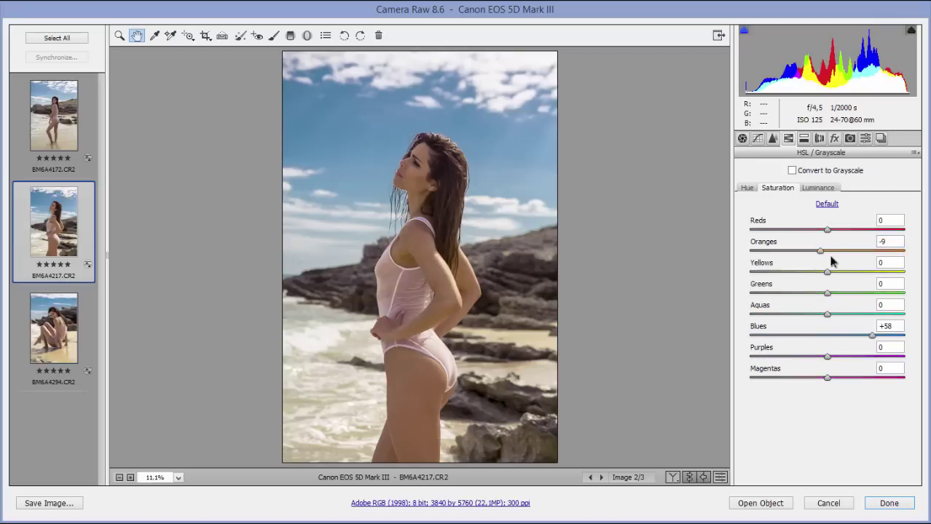
pyautogui.moveTo(821, 251); pyautogui.dragTo(807, 256)
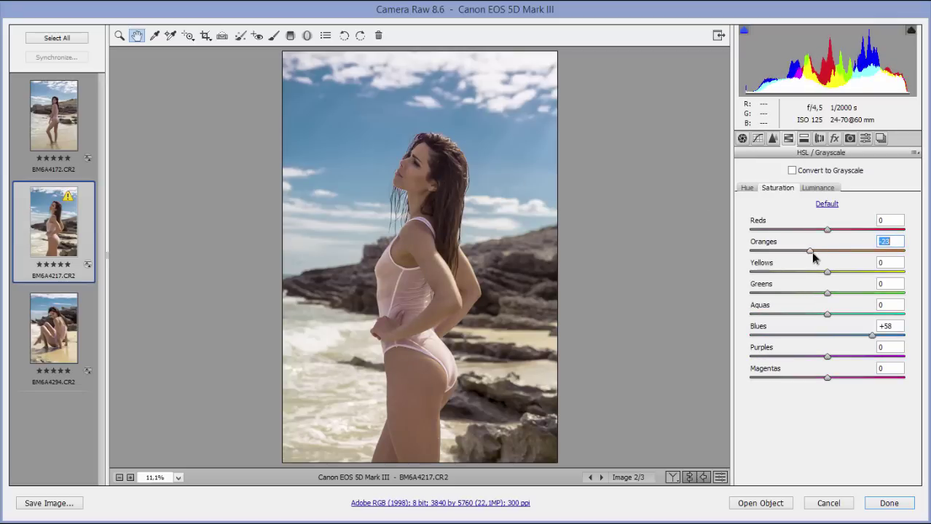
pyautogui.click(812, 255)
# Set Blues saturation +26 and luminance -38, shift Oranges hue +17, then advance to photo three.
pyautogui.click(847, 335)
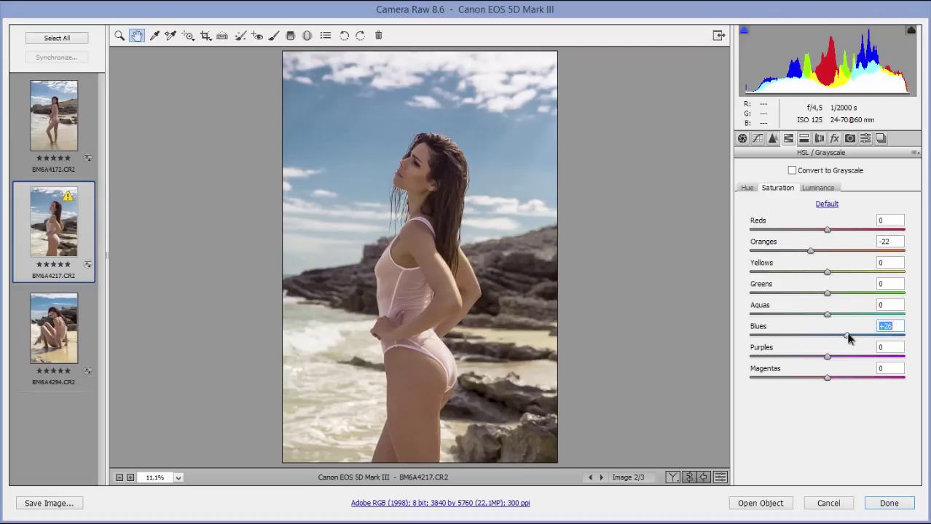
pyautogui.click(817, 190)
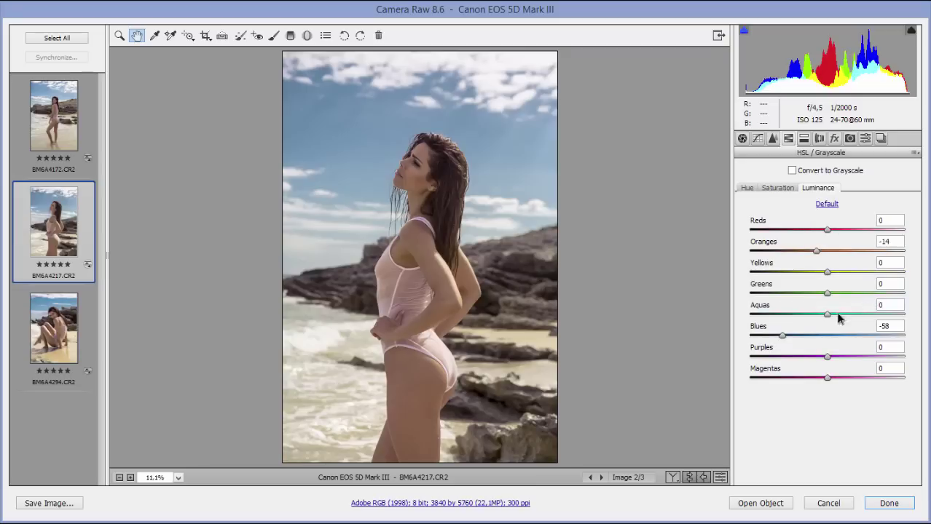
pyautogui.moveTo(785, 336)
pyautogui.mouseDown()
pyautogui.moveTo(801, 337)
pyautogui.moveTo(785, 341)
pyautogui.moveTo(794, 343)
pyautogui.mouseUp()
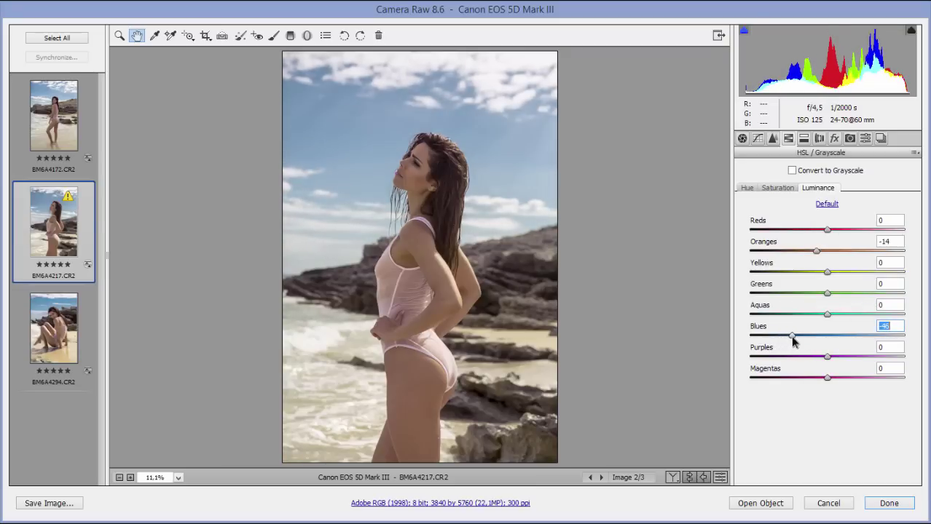
pyautogui.click(79, 174)
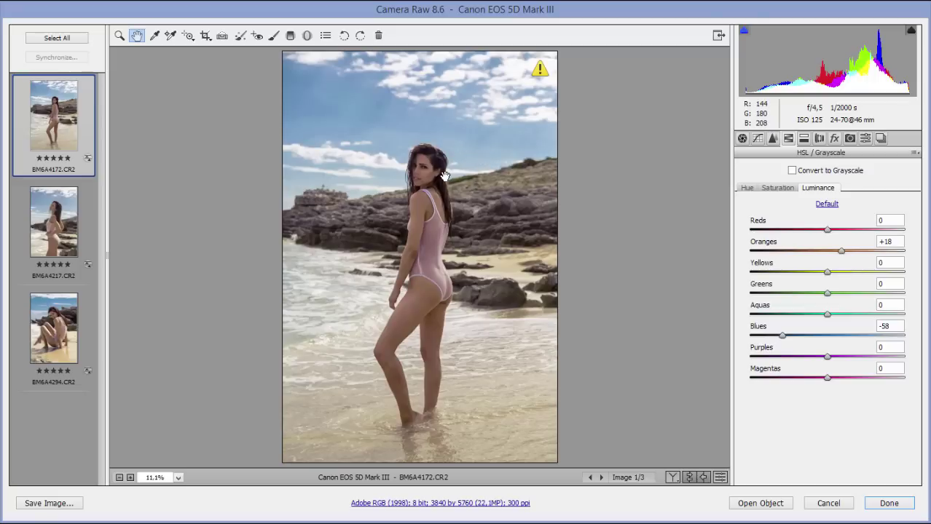
pyautogui.click(64, 217)
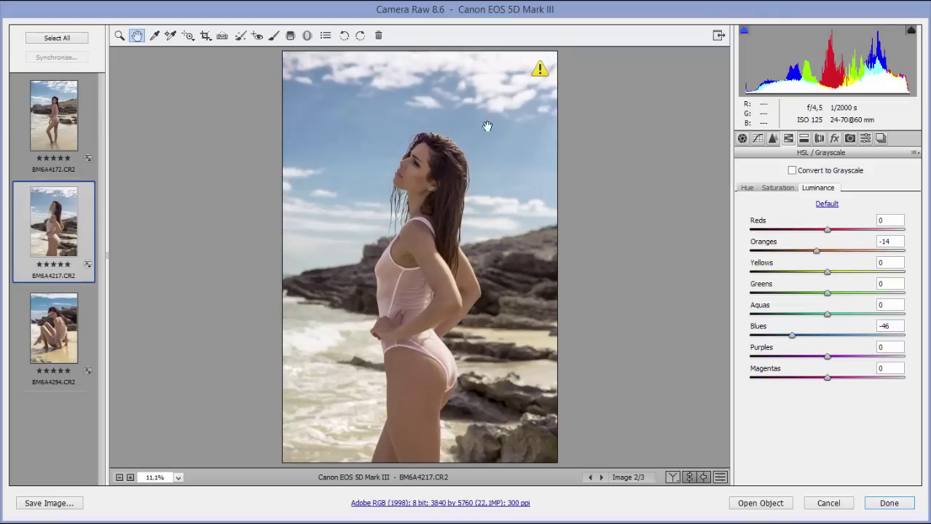
pyautogui.moveTo(794, 342); pyautogui.dragTo(799, 342)
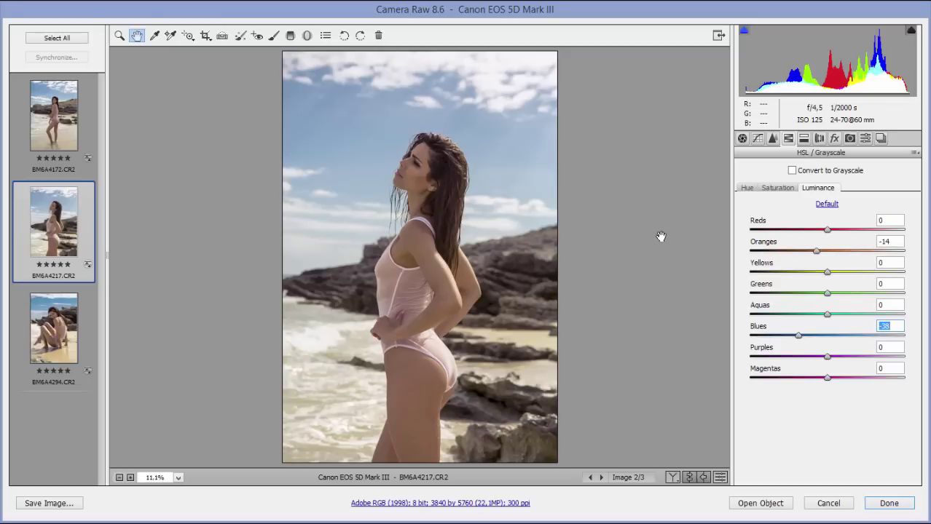
pyautogui.click(747, 187)
pyautogui.moveTo(835, 250); pyautogui.dragTo(838, 251)
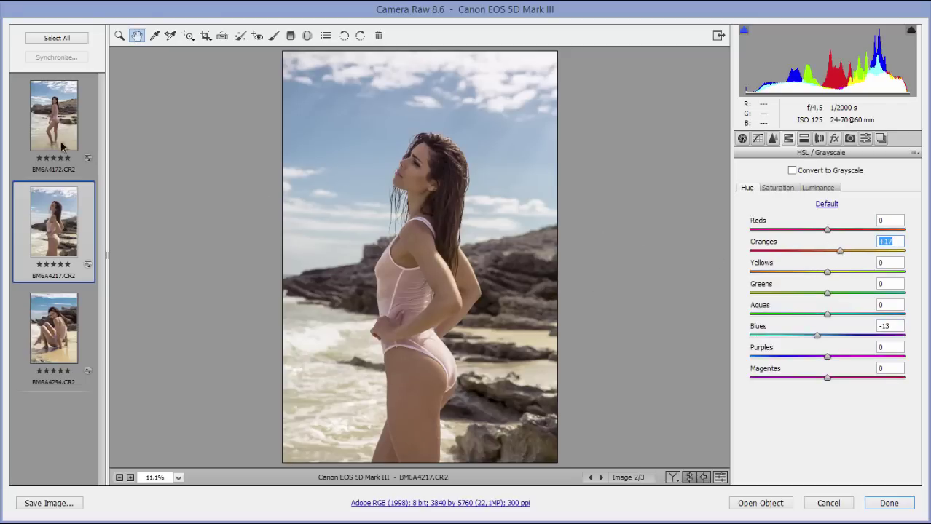
pyautogui.press('Down')
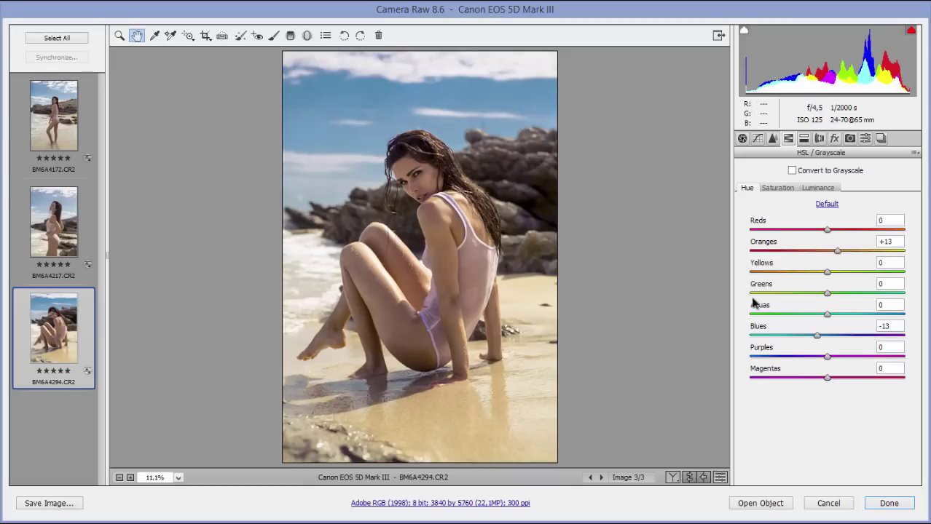
# Give the third photo Blues luminance -13, Blues saturation +60 and Yellows saturation -50.
pyautogui.moveTo(819, 335)
pyautogui.mouseDown()
pyautogui.moveTo(834, 340)
pyautogui.moveTo(812, 342)
pyautogui.mouseUp()
pyautogui.click(817, 188)
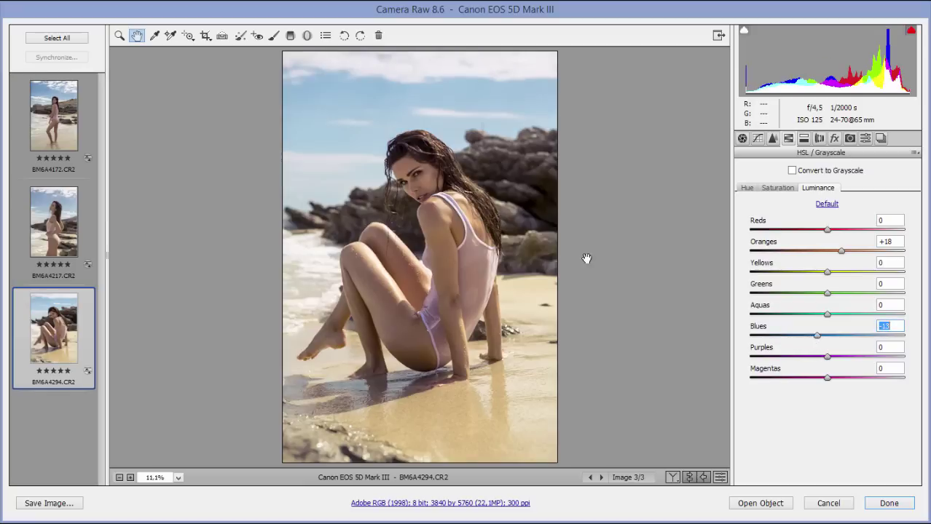
pyautogui.click(773, 187)
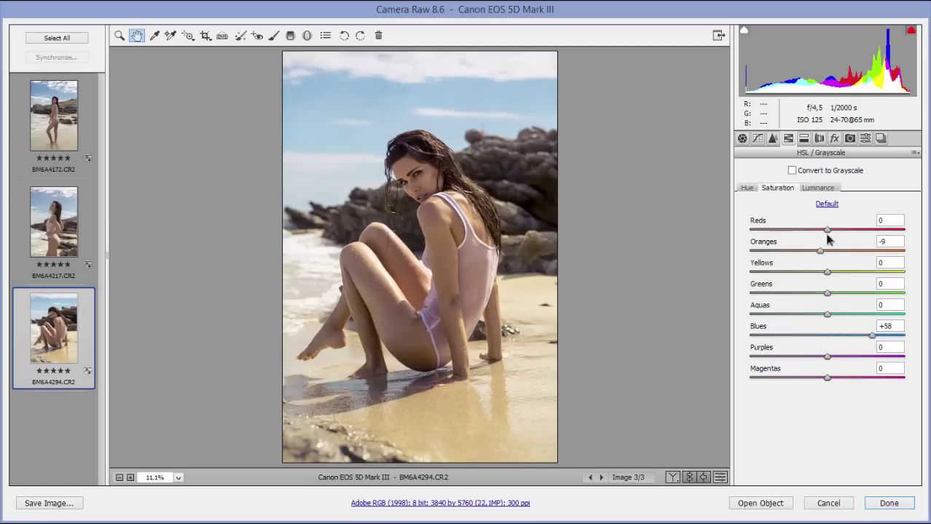
pyautogui.moveTo(872, 335); pyautogui.dragTo(880, 335)
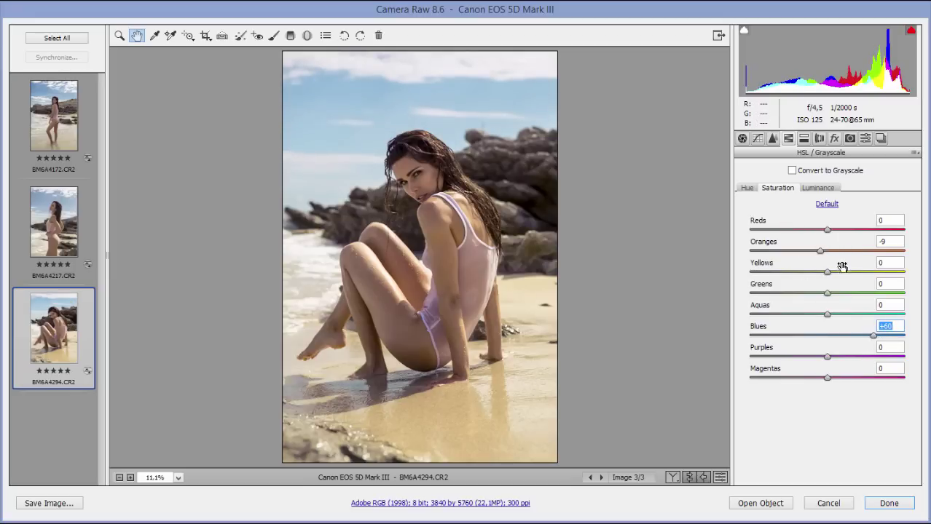
pyautogui.click(814, 273)
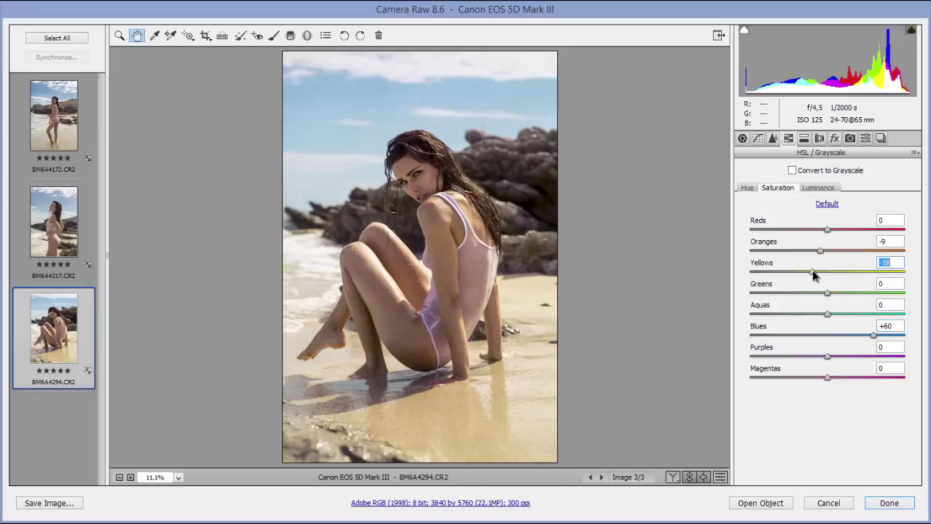
pyautogui.moveTo(813, 274); pyautogui.dragTo(787, 274)
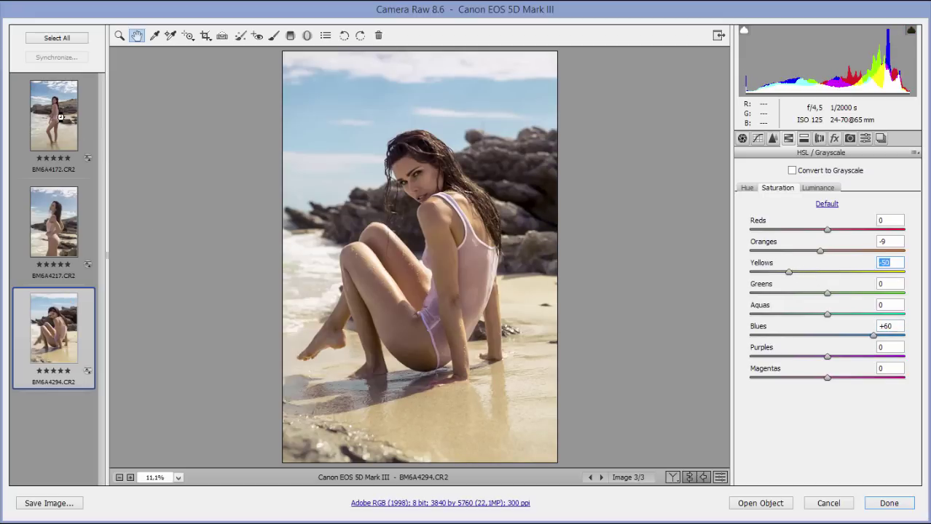
pyautogui.click(61, 116)
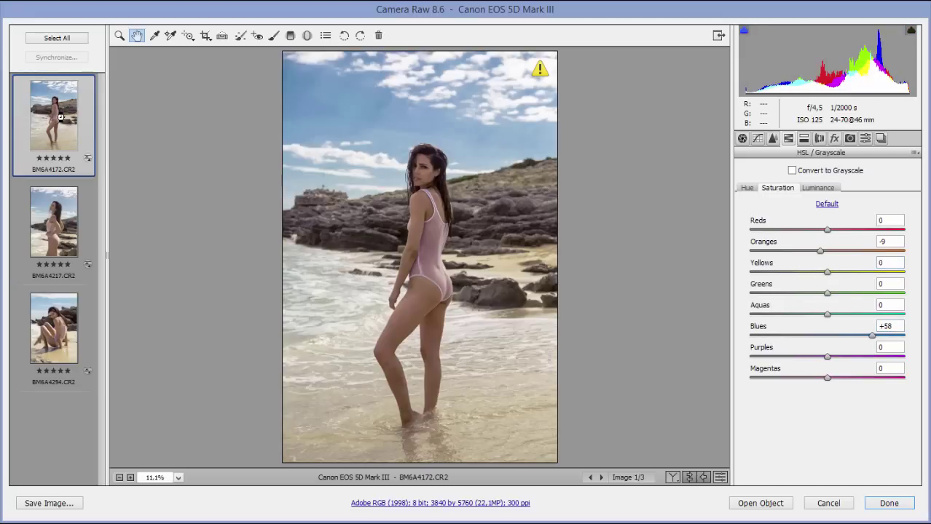
pyautogui.click(54, 328)
# Lower the third photo's overall Saturation to +12 and compare it with the other two.
pyautogui.click(742, 139)
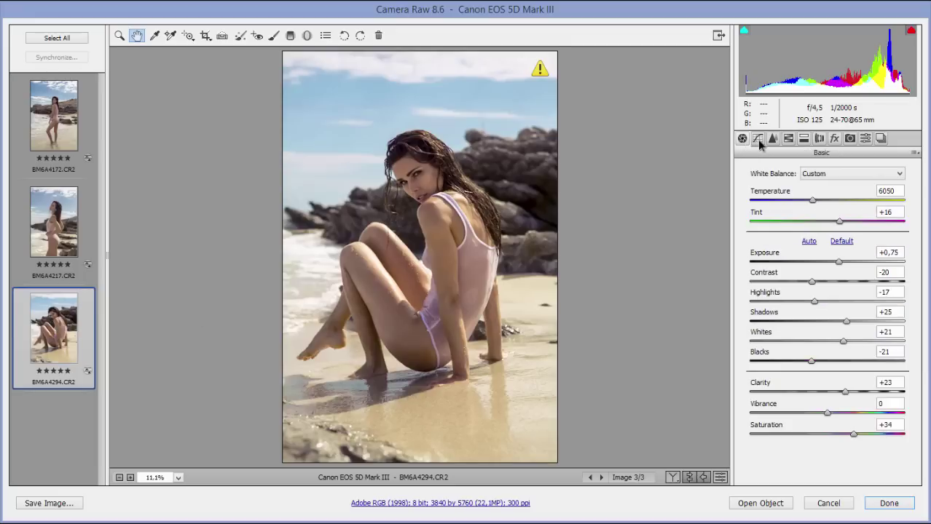
pyautogui.moveTo(847, 434); pyautogui.dragTo(835, 436)
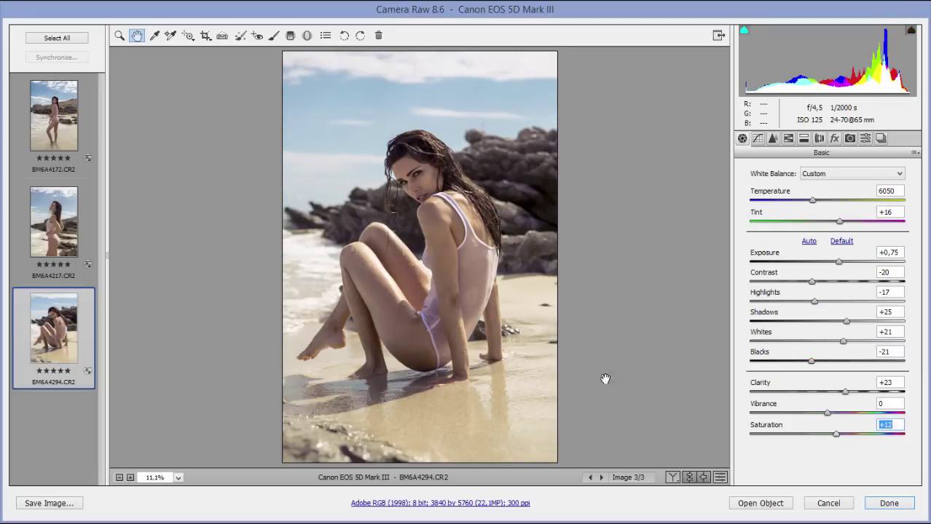
pyautogui.click(50, 93)
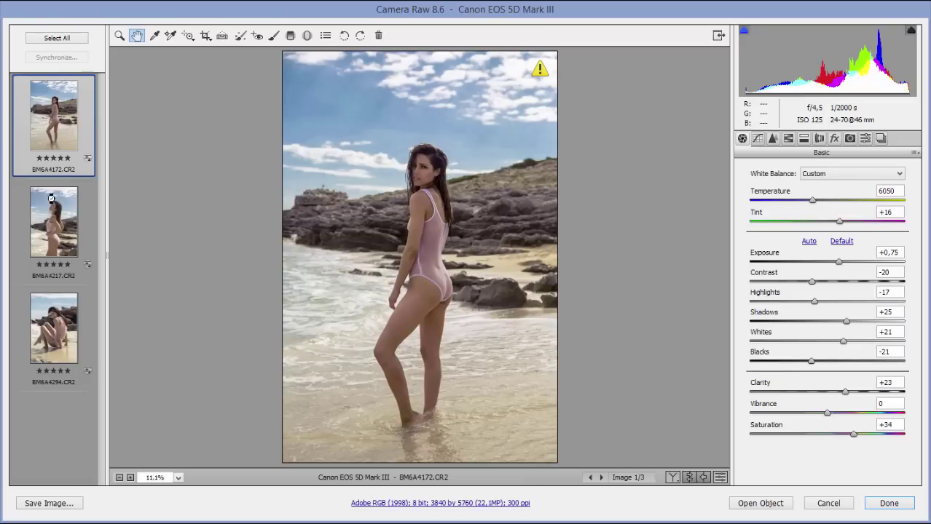
pyautogui.click(53, 199)
pyautogui.press('Down')
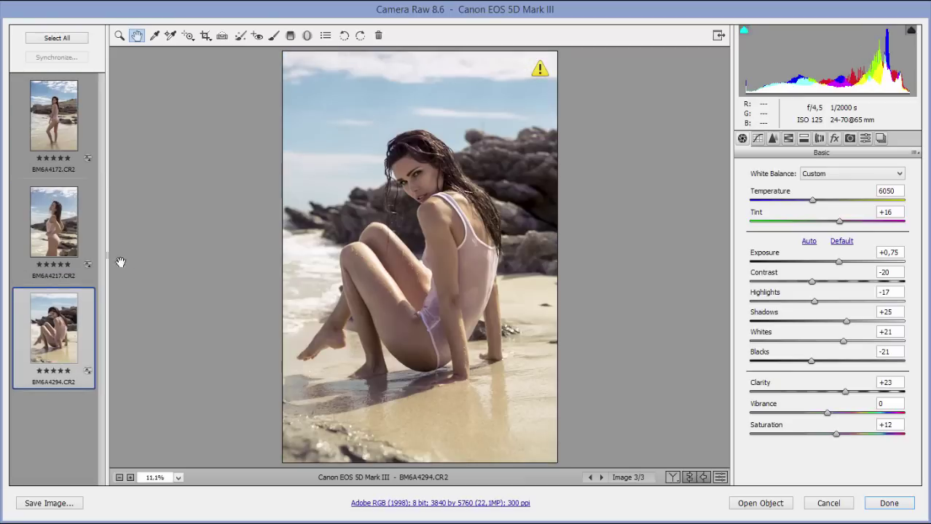
pyautogui.click(44, 100)
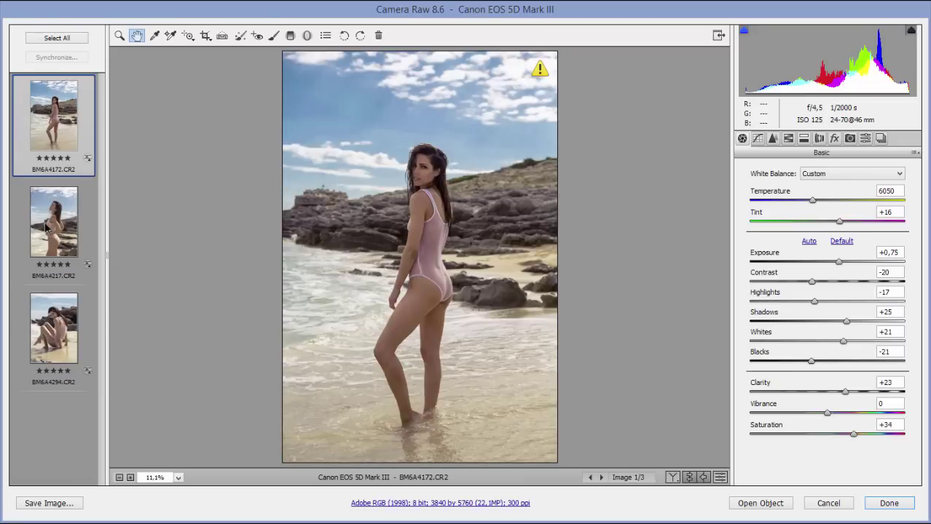
pyautogui.click(45, 228)
pyautogui.press('Down')
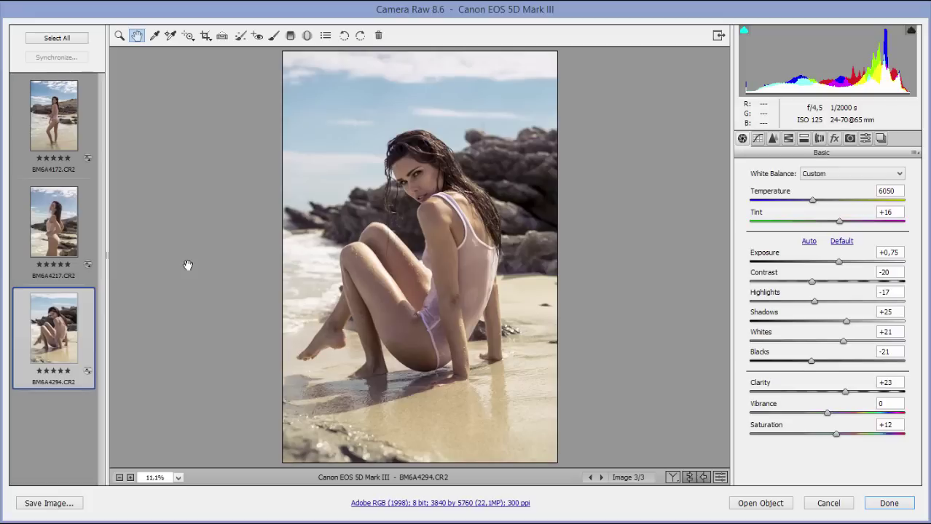
# Review the standing and seated portraits again and bring up the Workflow Options.
pyautogui.click(69, 191)
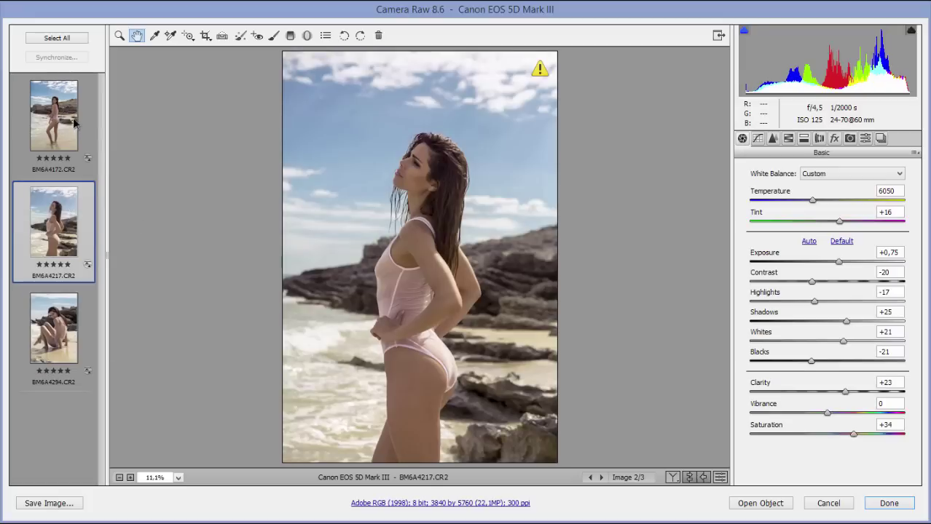
pyautogui.click(73, 118)
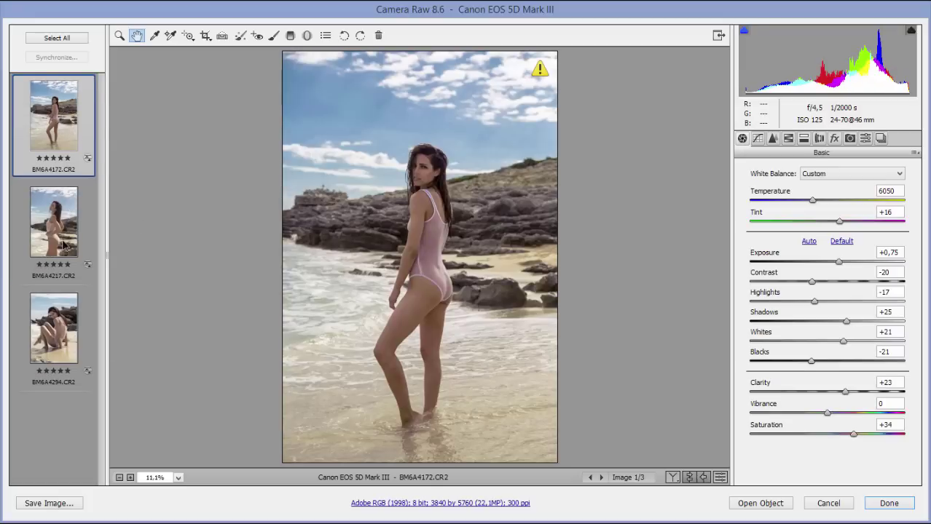
pyautogui.click(64, 227)
pyautogui.click(68, 320)
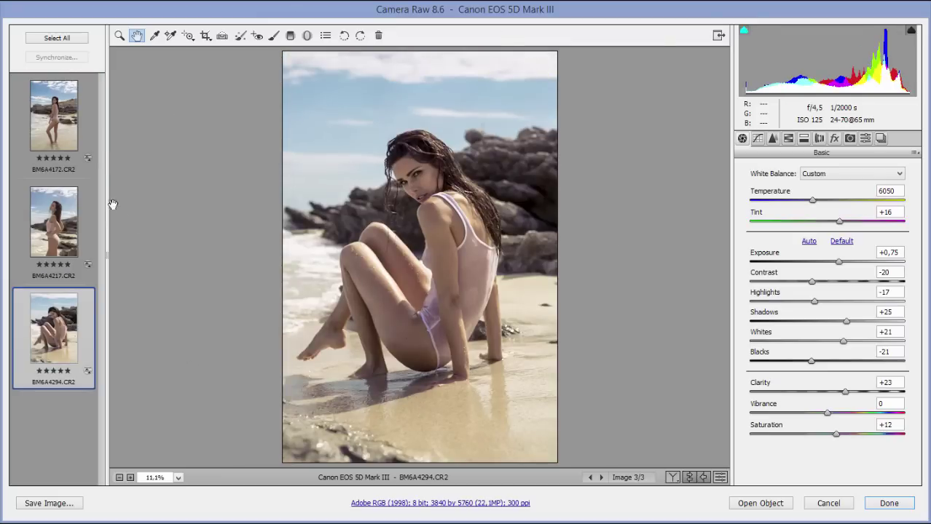
pyautogui.click(44, 121)
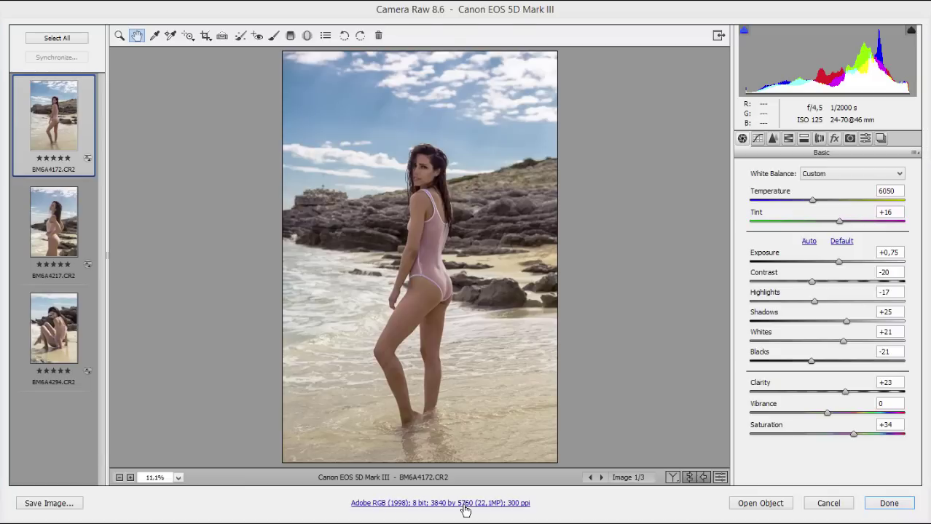
pyautogui.click(466, 504)
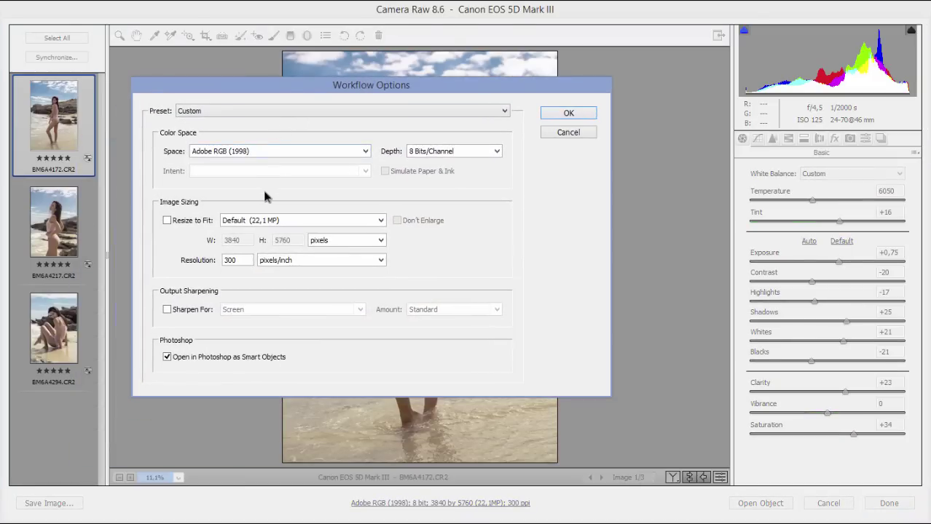
# Set the workflow output colour space to eciRGB v2 and confirm.
pyautogui.click(356, 151)
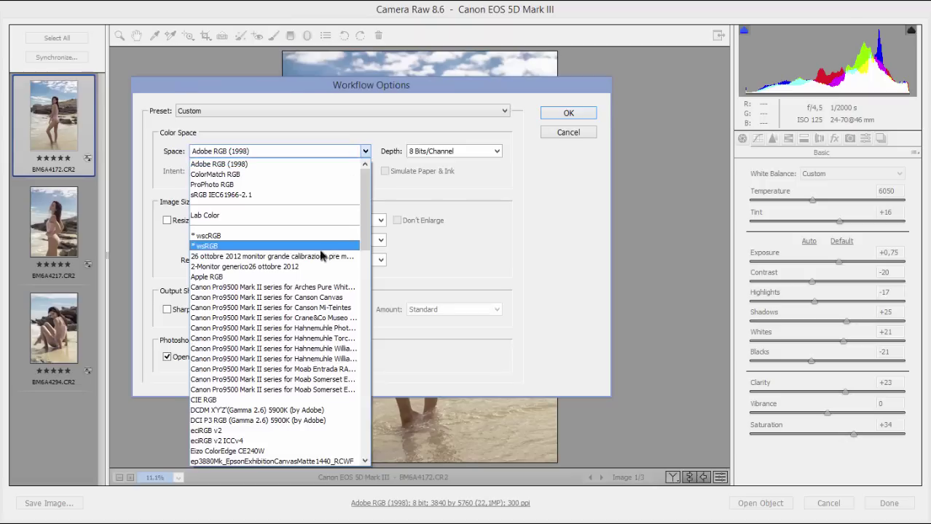
pyautogui.scroll(-2, 306, 262)
pyautogui.scroll(-2, 306, 260)
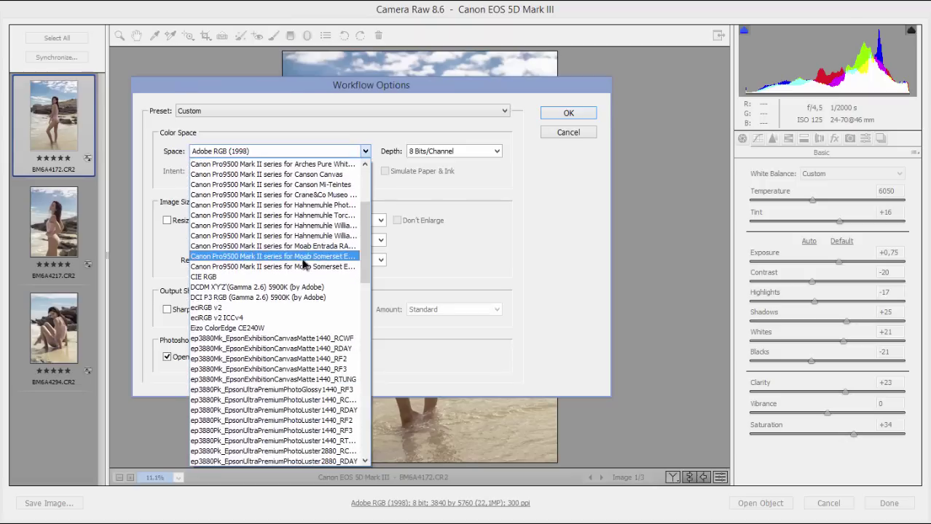
pyautogui.click(288, 313)
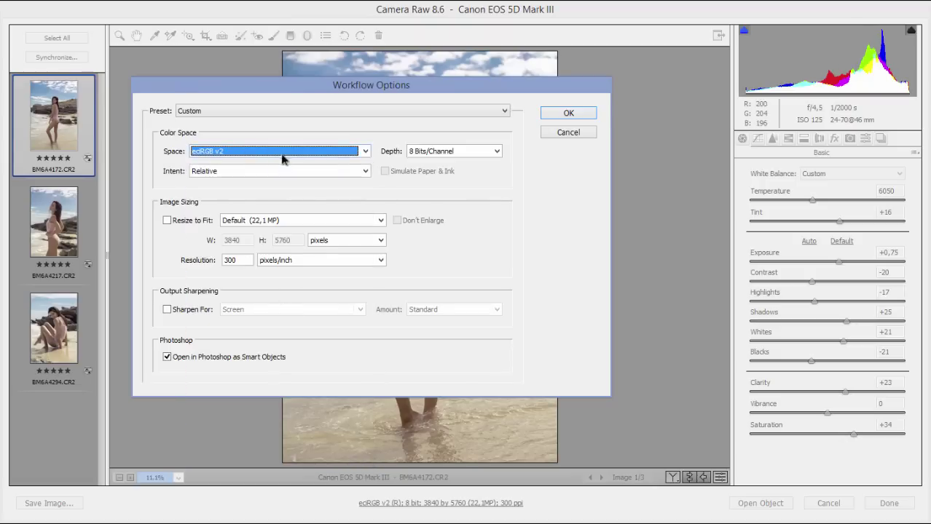
pyautogui.click(567, 114)
# Review all three portraits and close Camera Raw with Done to apply the edits.
pyautogui.click(56, 246)
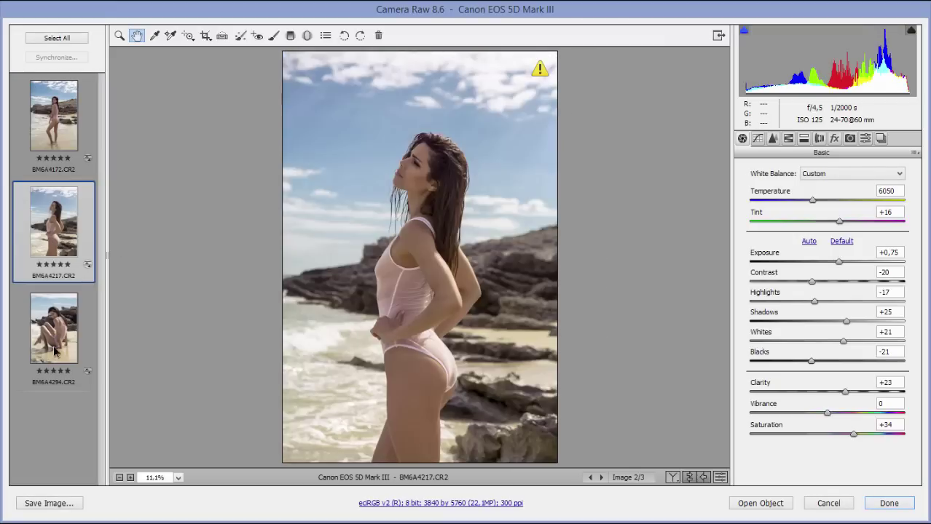
pyautogui.click(53, 309)
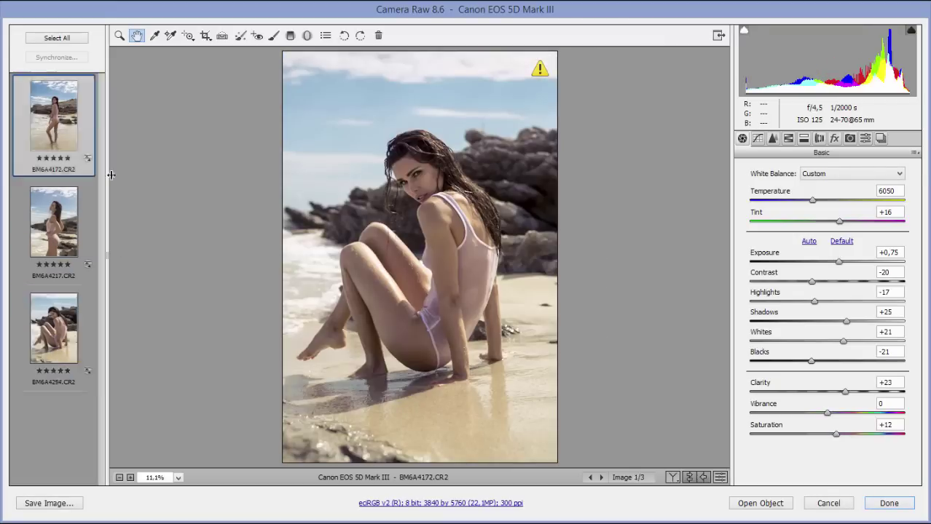
pyautogui.click(92, 167)
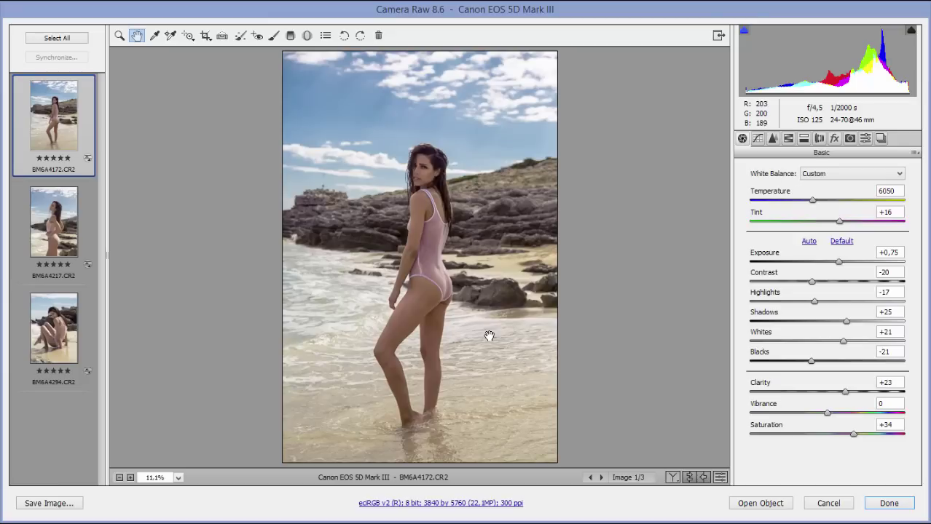
pyautogui.click(889, 504)
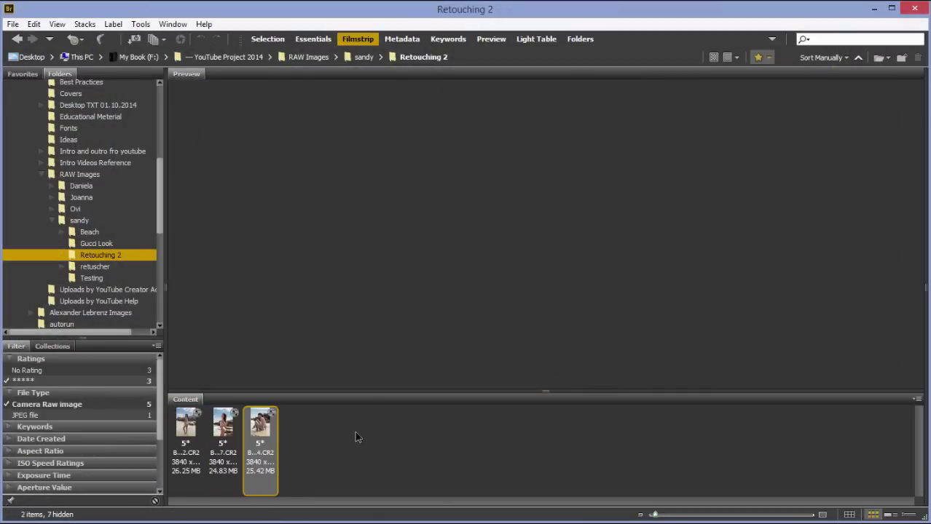
# Marquee-select the three beach portraits in Bridge and choose Open in Camera Raw.
pyautogui.moveTo(381, 432); pyautogui.dragTo(177, 431)
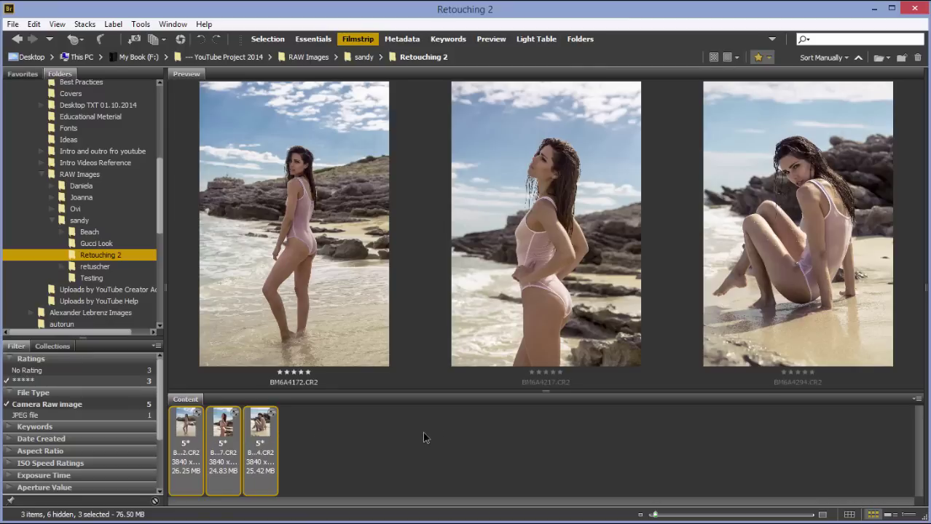
pyautogui.moveTo(353, 441); pyautogui.dragTo(164, 434)
pyautogui.rightClick(265, 429)
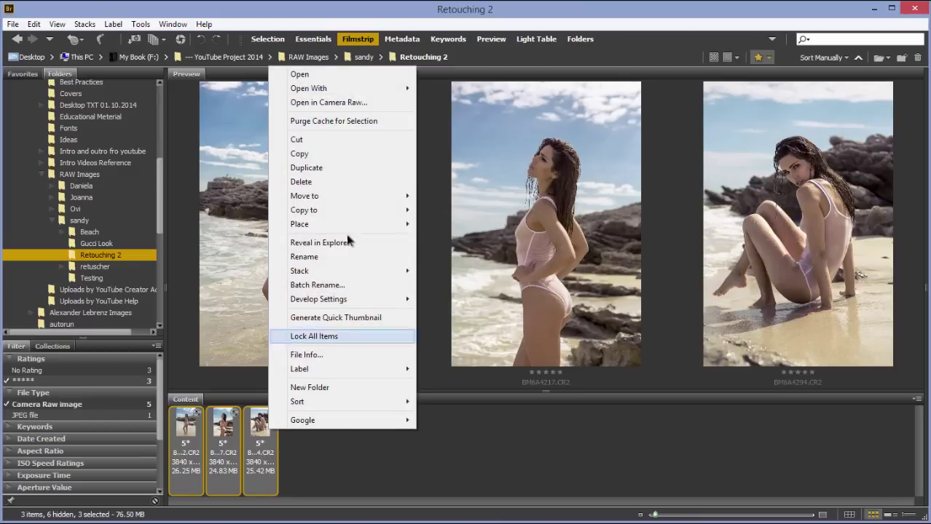
pyautogui.click(353, 106)
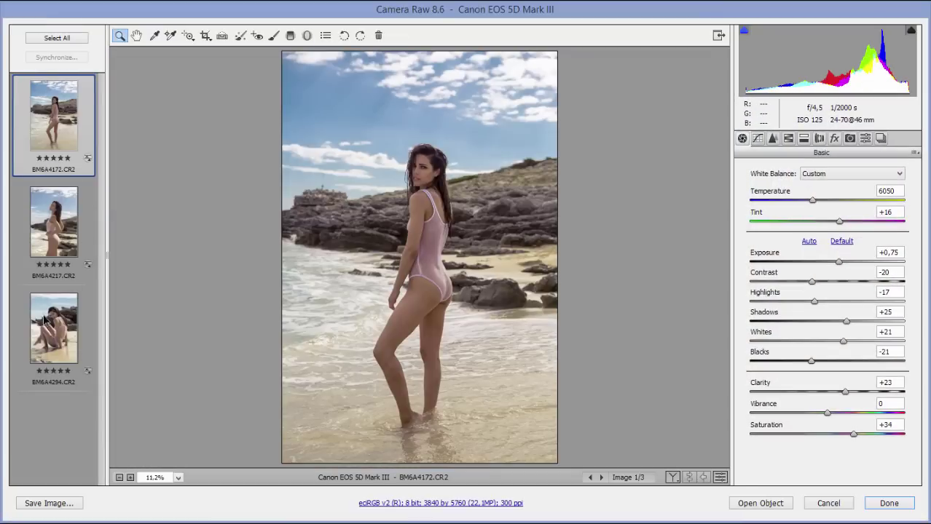
# Give seated portrait BM6A4294.CR2 Vibrance +11 and Saturation +18, then click Done.
pyautogui.click(45, 321)
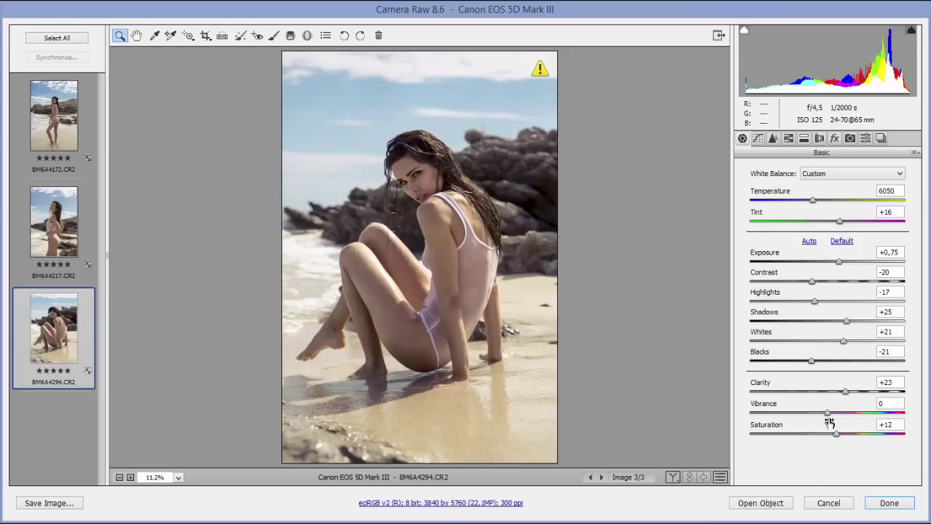
pyautogui.moveTo(827, 413); pyautogui.dragTo(841, 435)
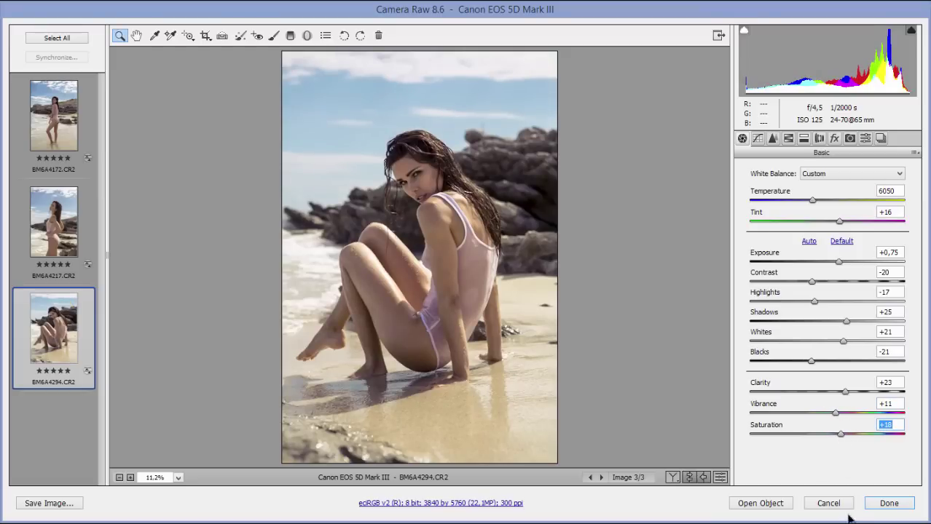
pyautogui.click(888, 503)
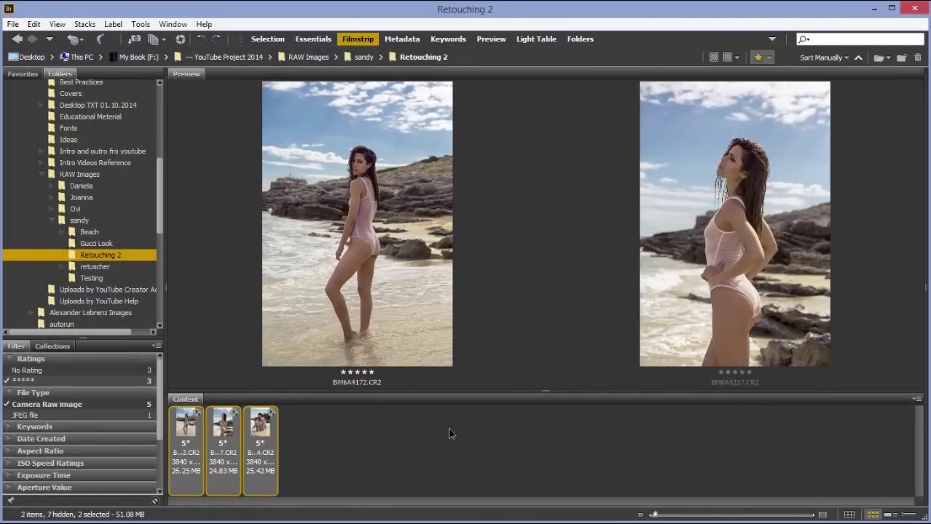
# Select all three beach portrait thumbnails and open them in Camera Raw from the context menu.
pyautogui.click(260, 424)
pyautogui.moveTo(167, 439); pyautogui.dragTo(284, 446)
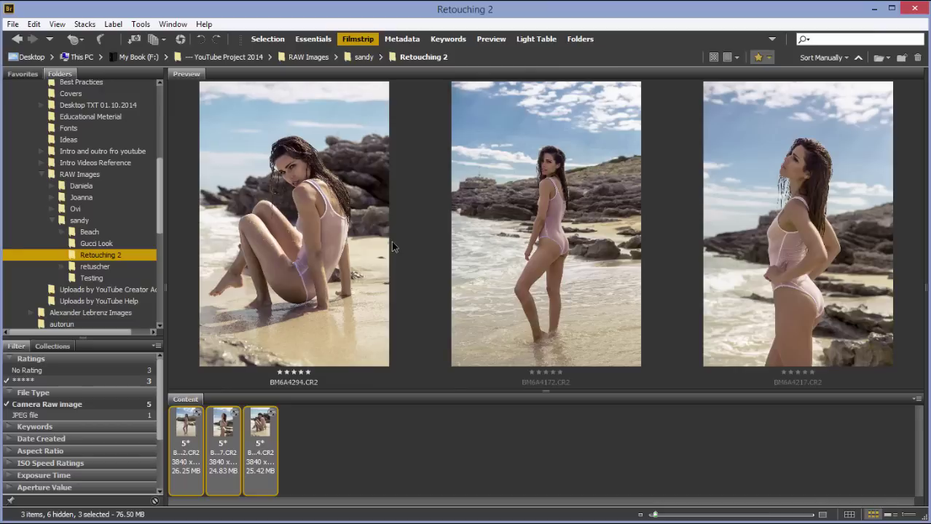
pyautogui.rightClick(266, 429)
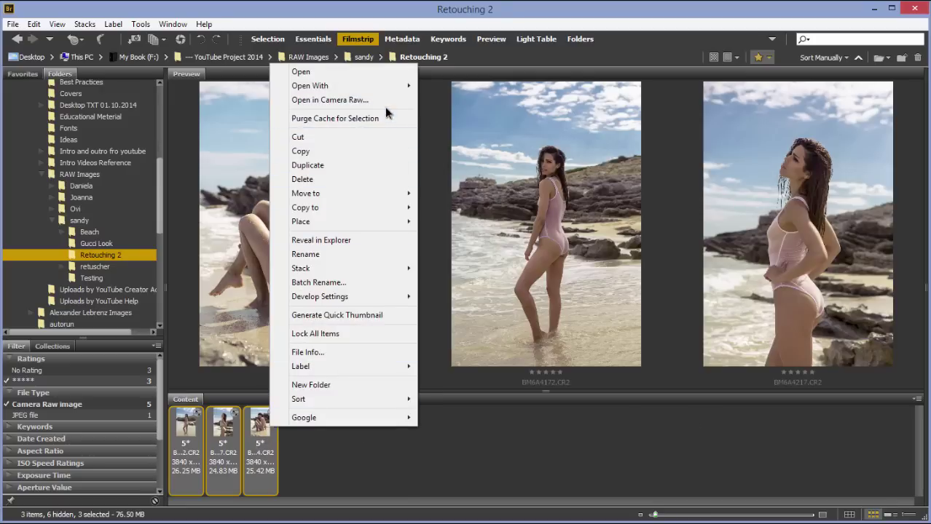
pyautogui.click(364, 100)
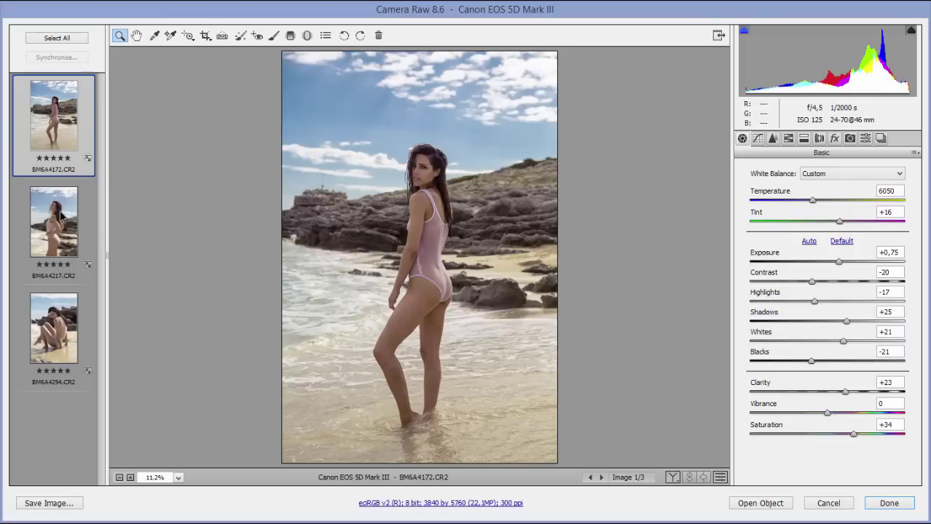
# On the seated portrait, shift the Blues hue to -14 in HSL/Grayscale.
pyautogui.click(72, 321)
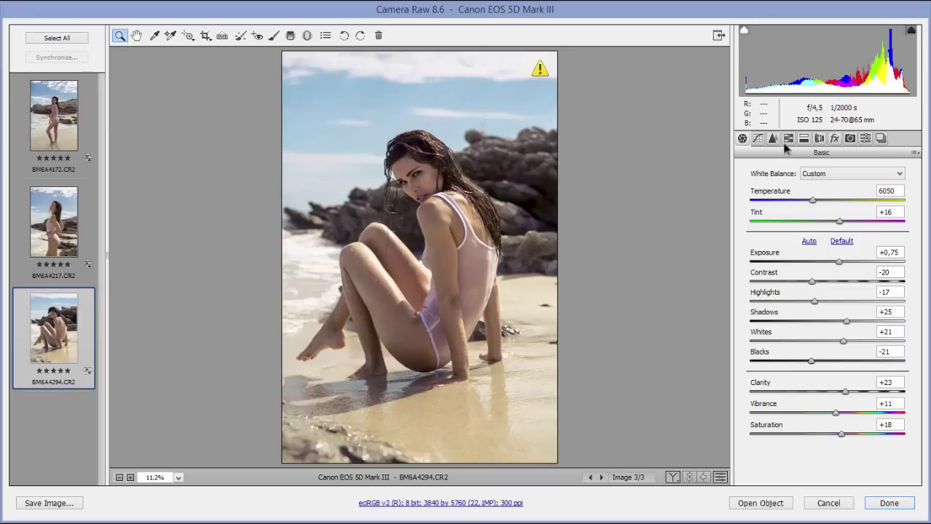
pyautogui.click(788, 139)
pyautogui.click(747, 187)
pyautogui.click(815, 336)
pyautogui.moveTo(816, 336); pyautogui.dragTo(816, 337)
# Darken the Blues luminance to -31 to deepen the sky and apply the edits.
pyautogui.click(779, 188)
pyautogui.click(817, 188)
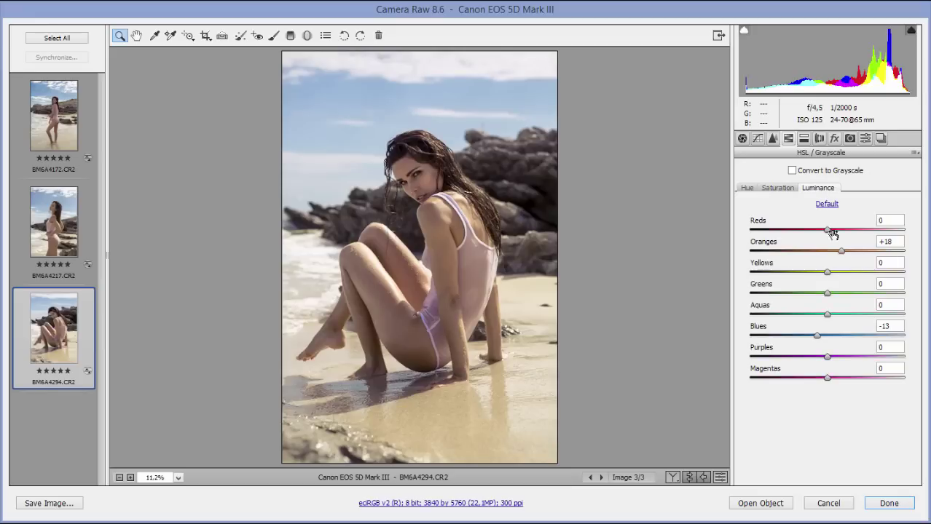
pyautogui.moveTo(826, 335); pyautogui.dragTo(806, 338)
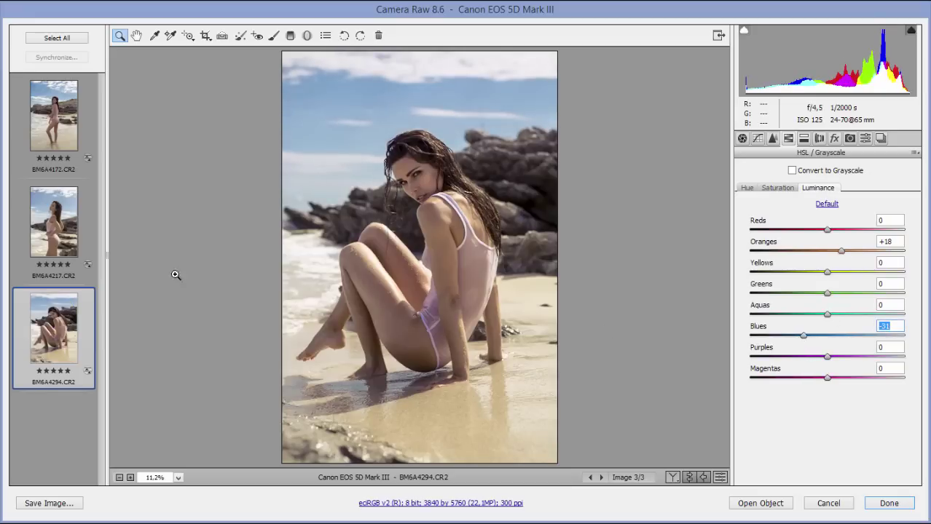
pyautogui.click(889, 503)
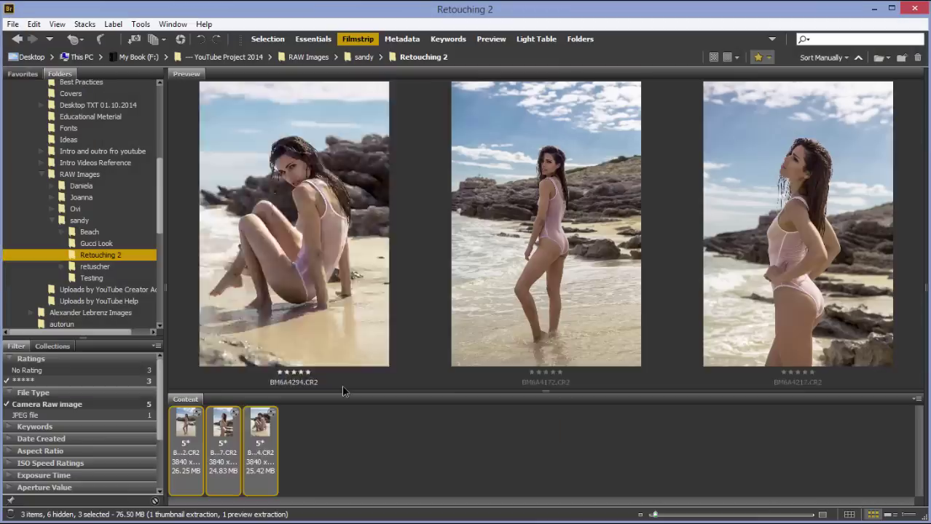
# Select all three beach portraits and open them together in Camera Raw.
pyautogui.click(344, 442)
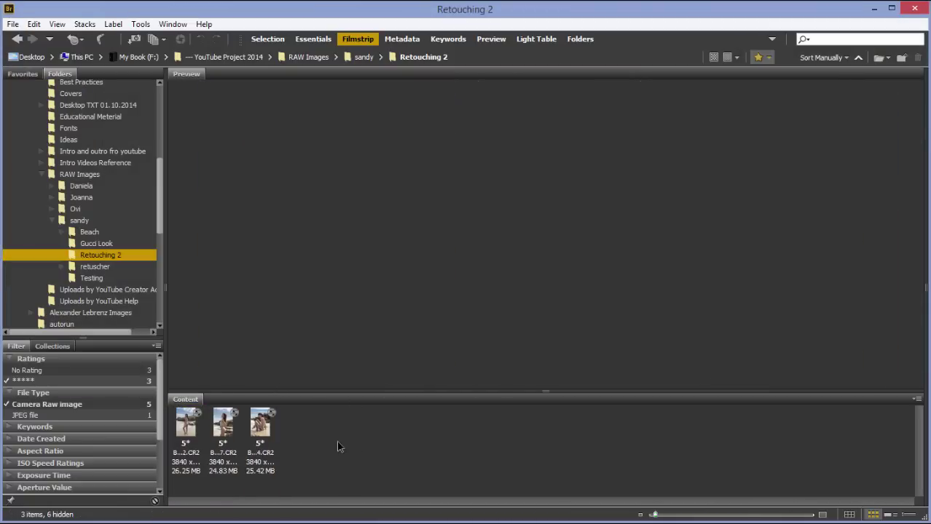
pyautogui.hotkey('ctrl', 'a')
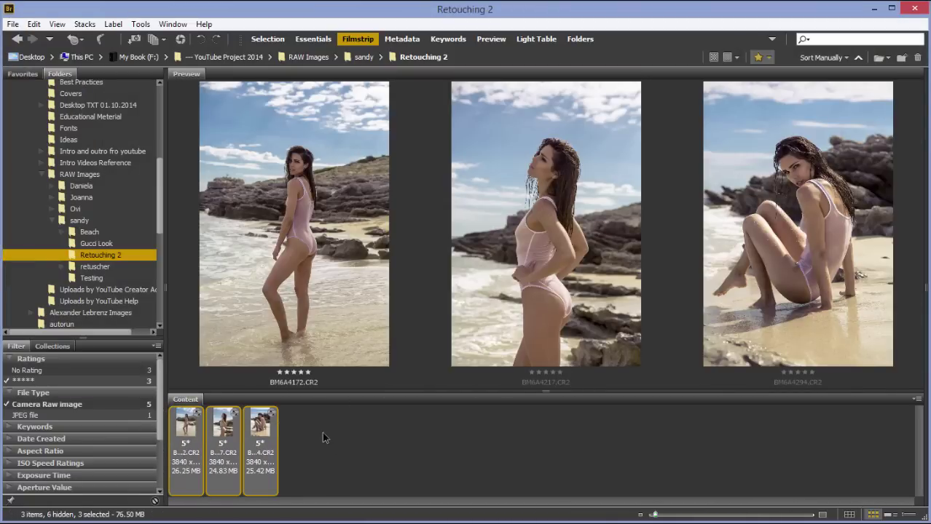
pyautogui.rightClick(182, 425)
pyautogui.click(285, 100)
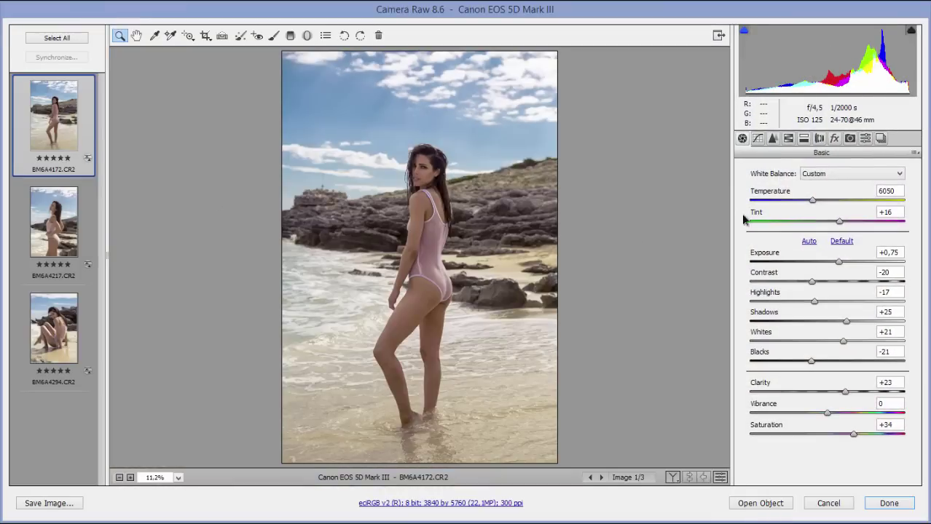
# Ease the standing portrait's Blues luminance from -58 to -39 and apply it.
pyautogui.click(787, 140)
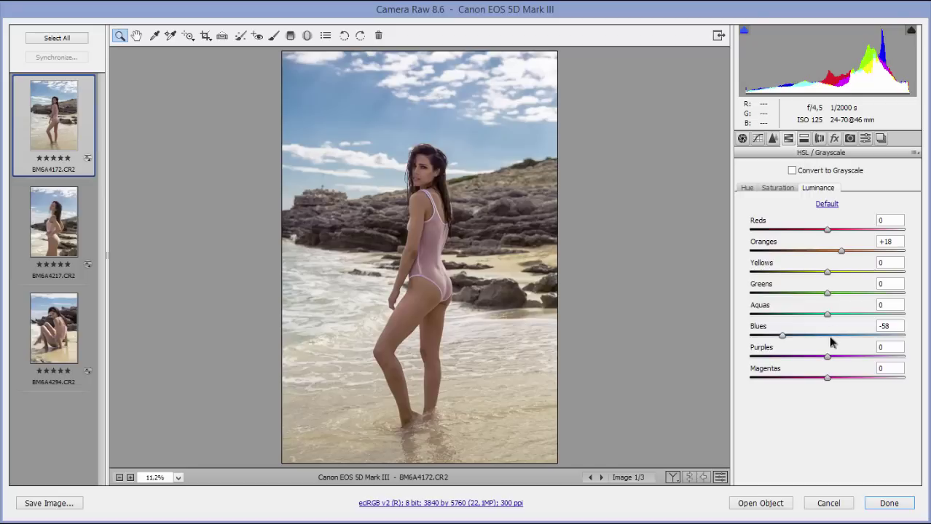
pyautogui.moveTo(780, 336); pyautogui.dragTo(796, 336)
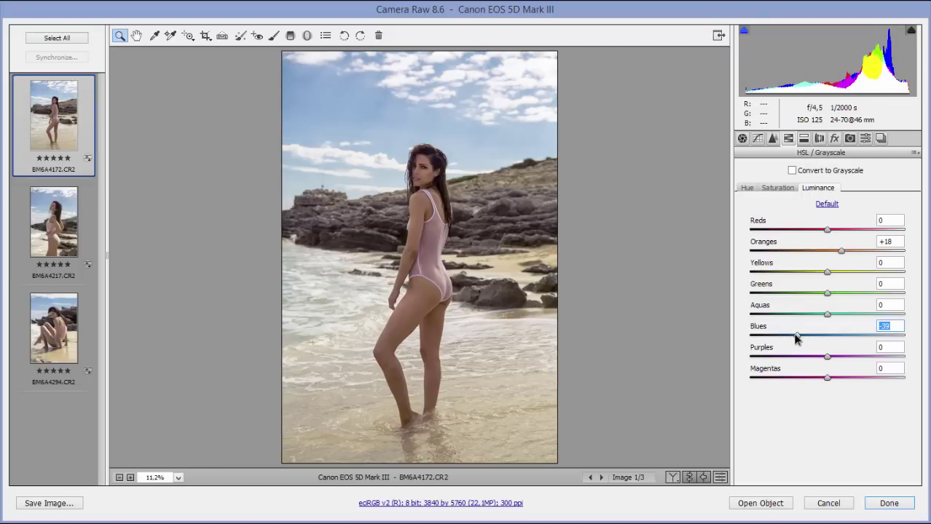
pyautogui.click(889, 504)
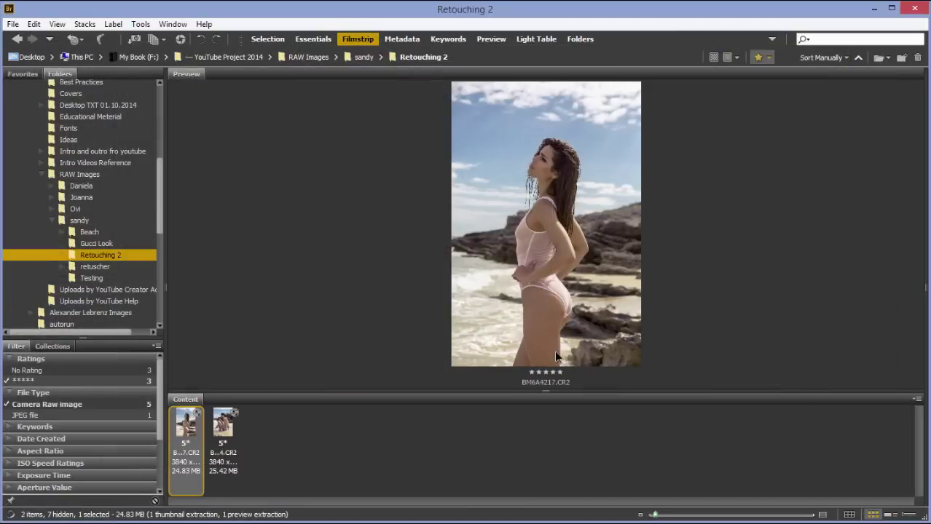
# Deselect, then marquee-select all three retouched portraits to compare them.
pyautogui.click(400, 433)
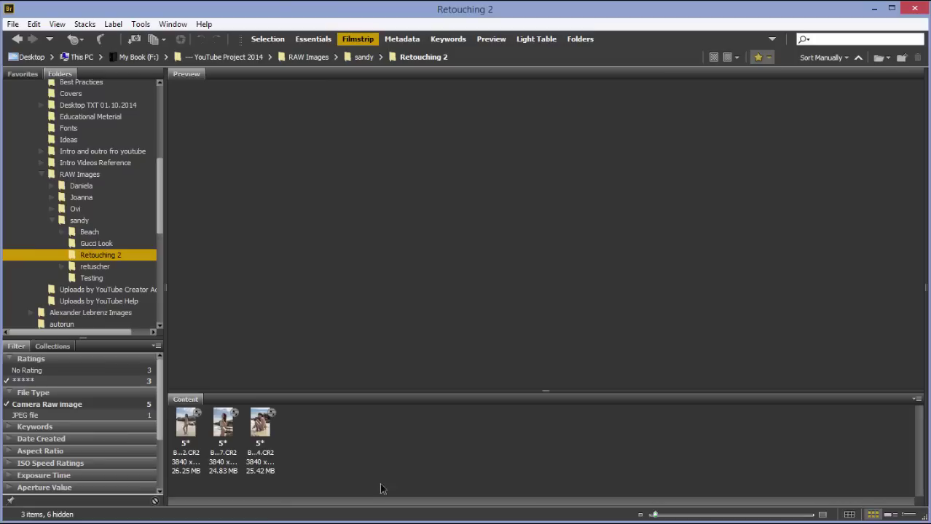
pyautogui.moveTo(379, 482); pyautogui.dragTo(249, 439)
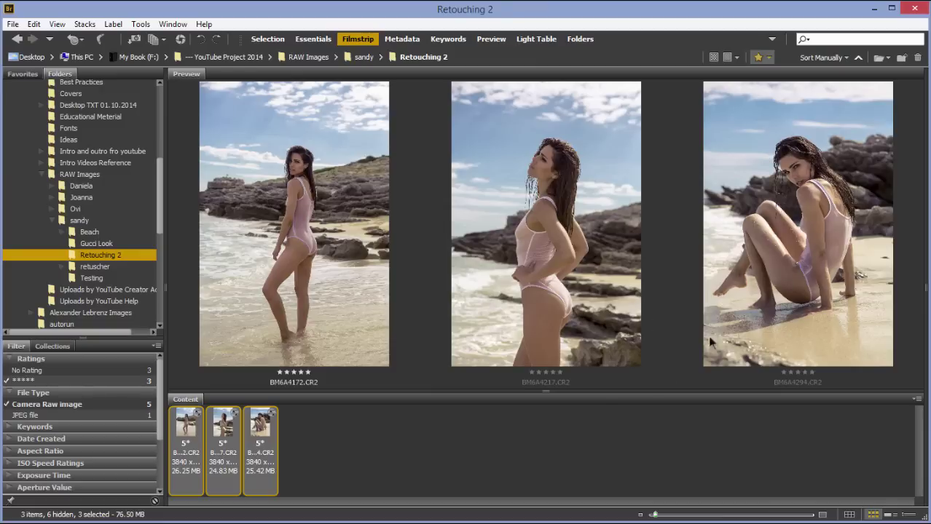
# Purge the cached previews, then raise the seated portrait's Oranges saturation from -9 to about +1.
pyautogui.rightClick(260, 430)
pyautogui.click(346, 116)
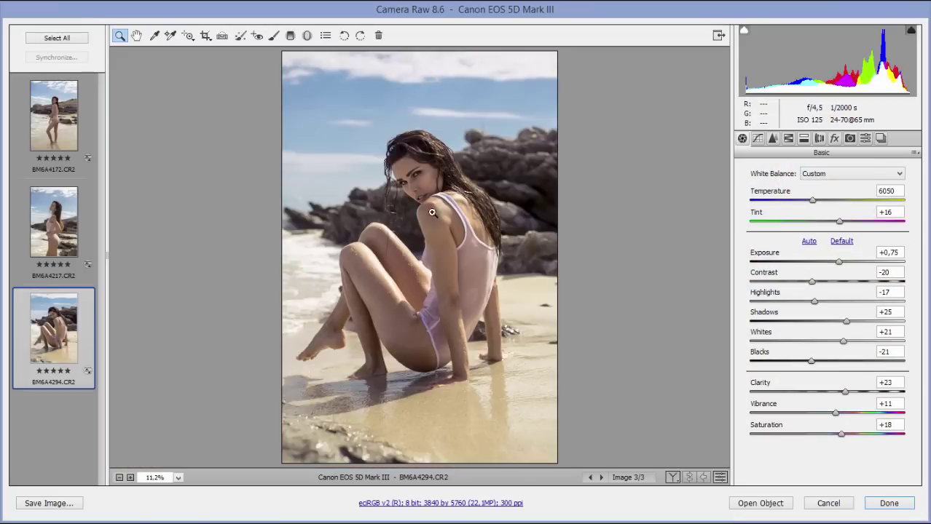
pyautogui.click(789, 140)
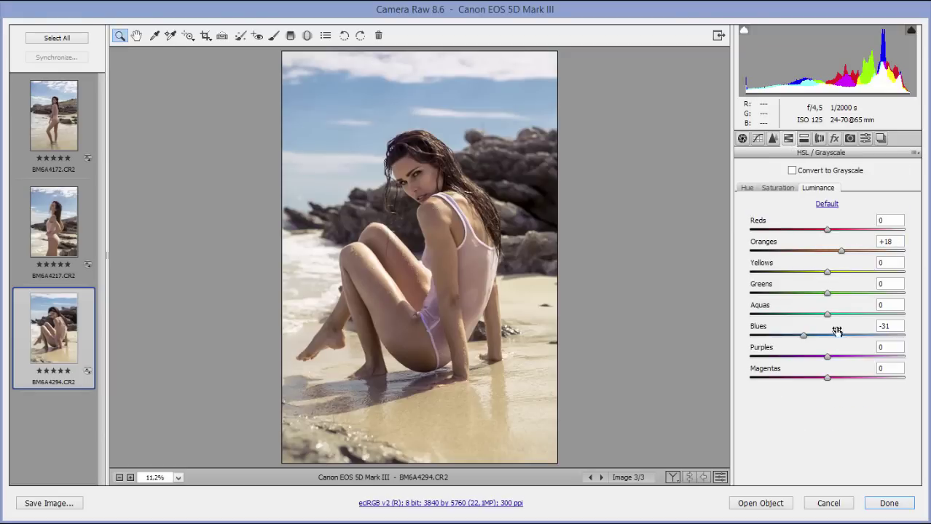
pyautogui.click(785, 191)
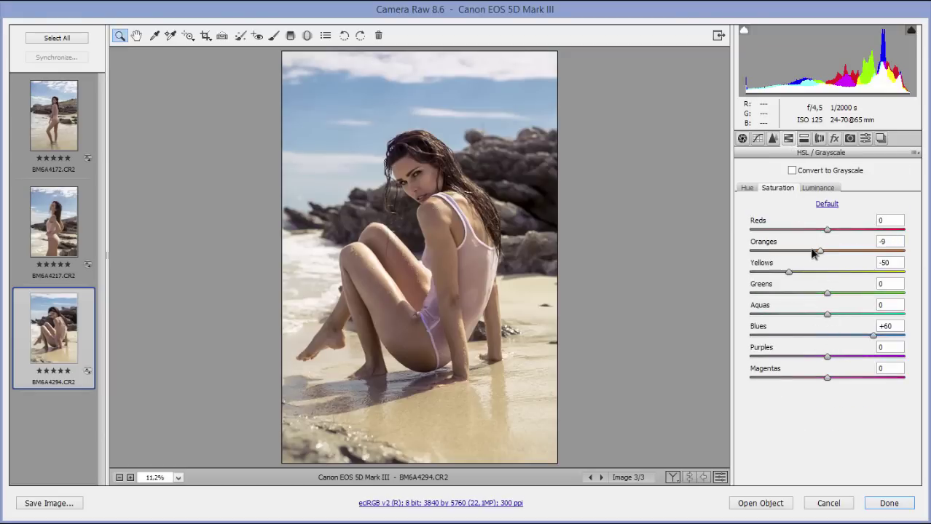
pyautogui.moveTo(818, 251); pyautogui.dragTo(828, 253)
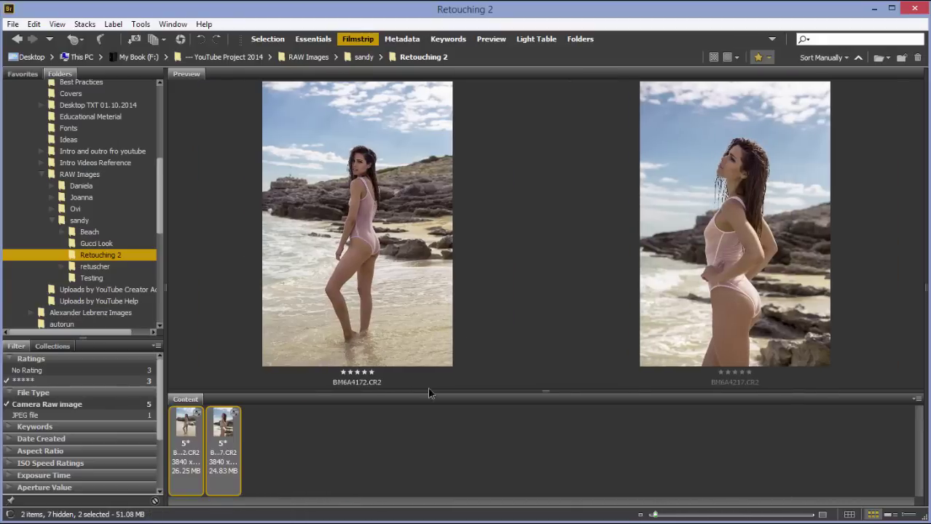
pyautogui.click(353, 432)
# Compare the three photos, then open the seated portrait BM6A4294.CR2 alone in Camera Raw.
pyautogui.moveTo(431, 446); pyautogui.dragTo(174, 426)
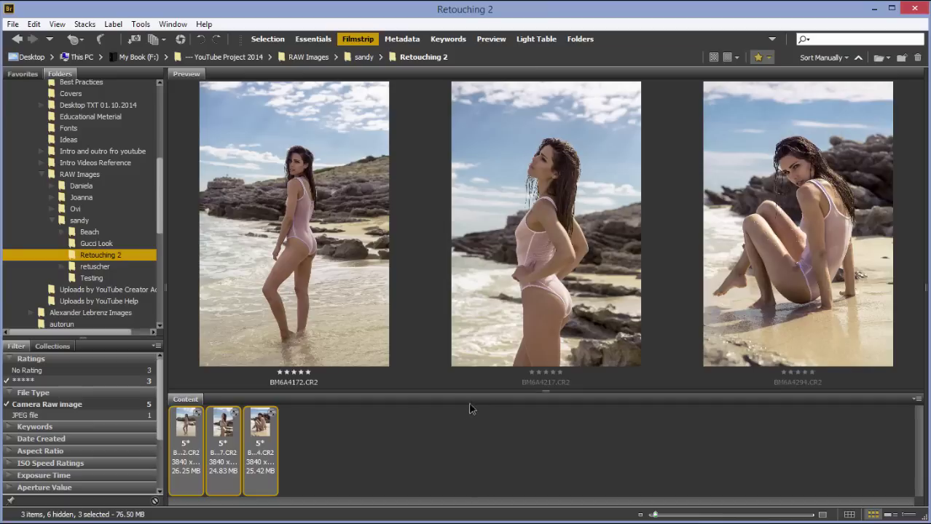
pyautogui.click(329, 429)
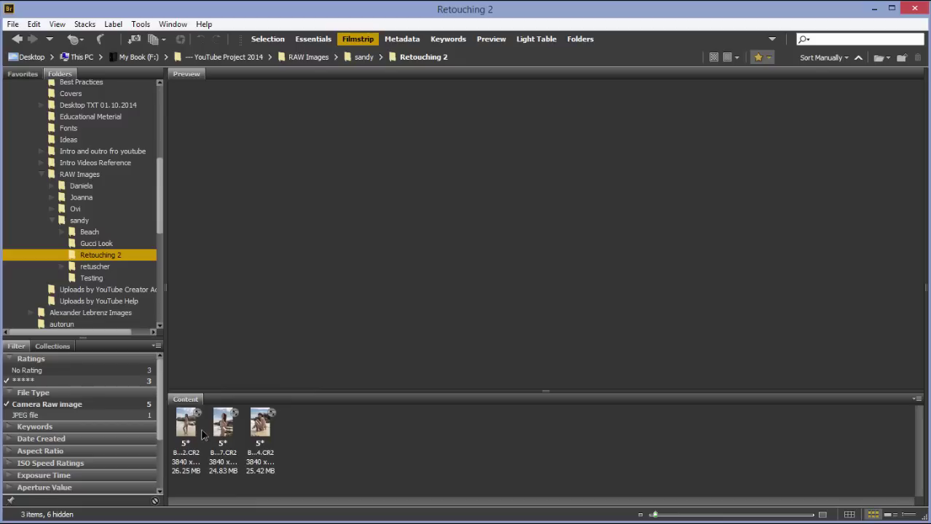
pyautogui.click(196, 431)
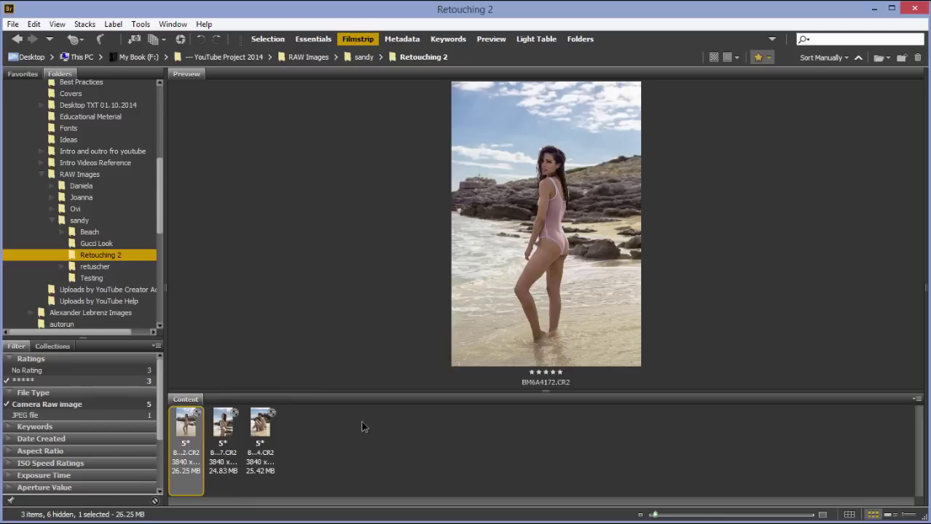
pyautogui.click(263, 430)
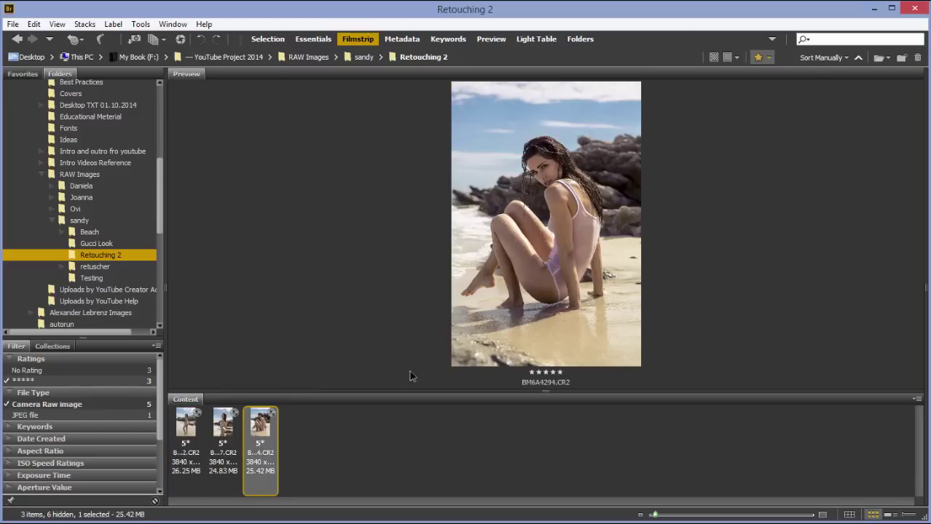
pyautogui.rightClick(267, 427)
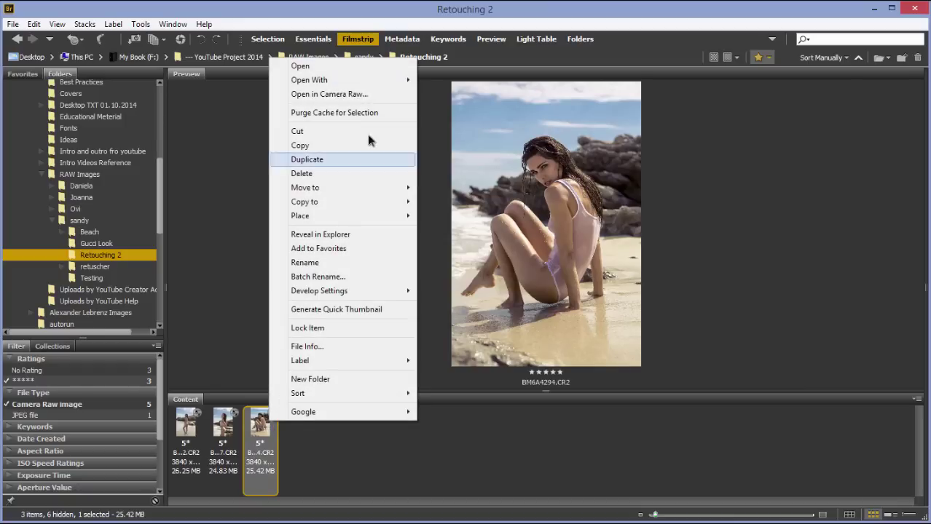
pyautogui.click(374, 101)
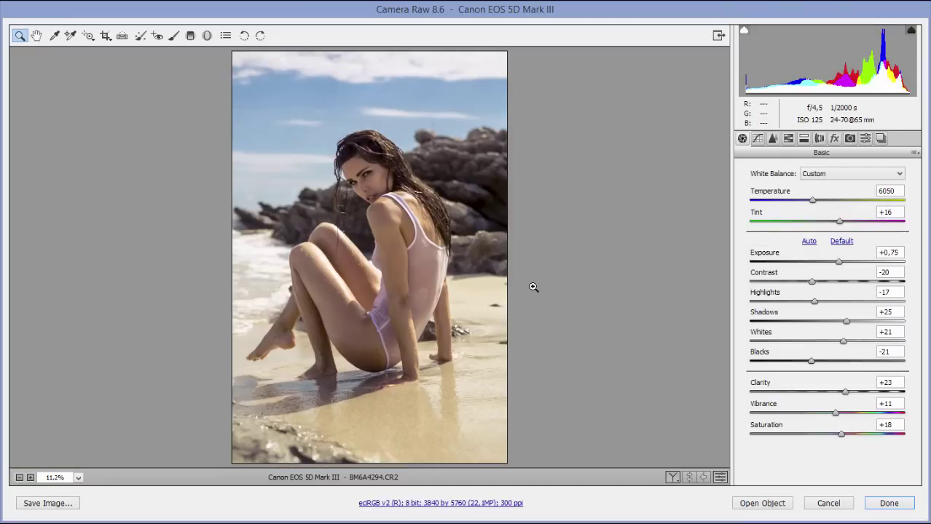
# Open BM6A4294.CR2 in Photoshop as a smart object using Open Object.
pyautogui.click(761, 501)
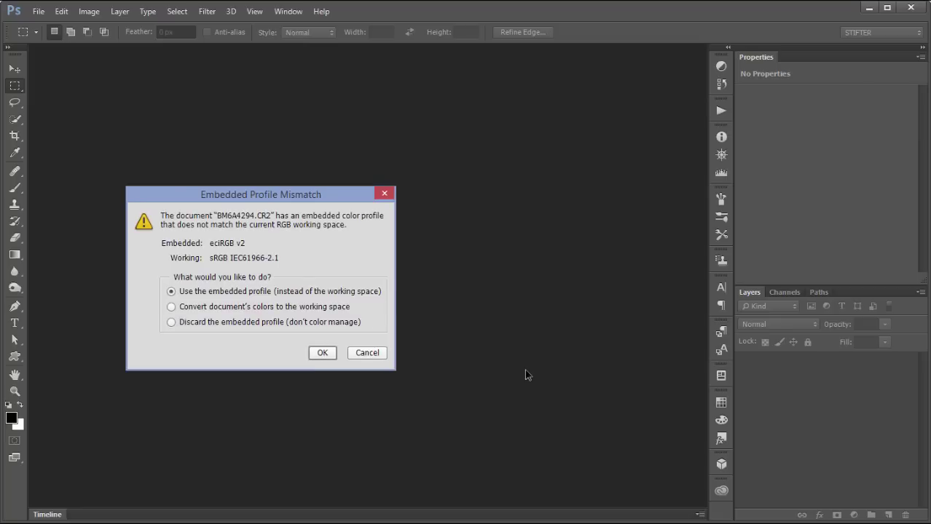
# Keep the embedded eciRGB v2 profile, inspect the photo zoomed in, then return to Bridge.
pyautogui.click(323, 352)
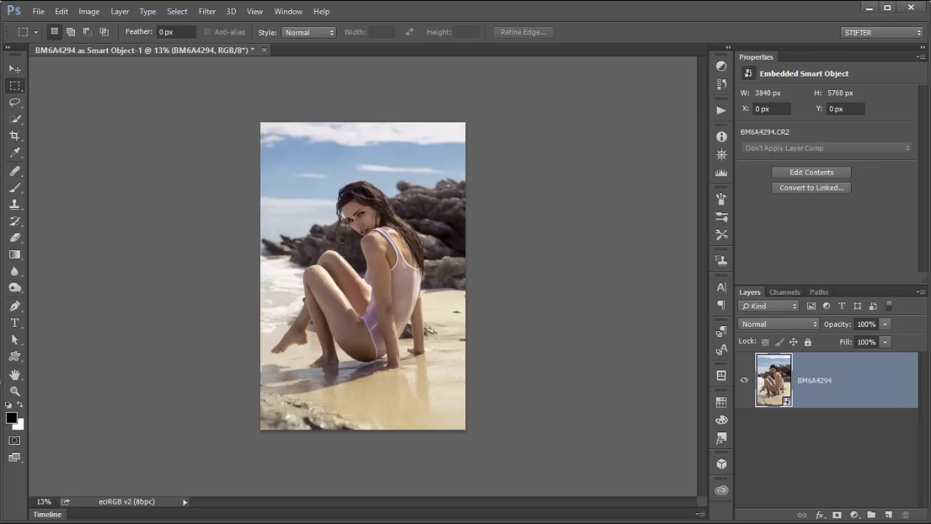
pyautogui.hotkey('ctrl', '+')
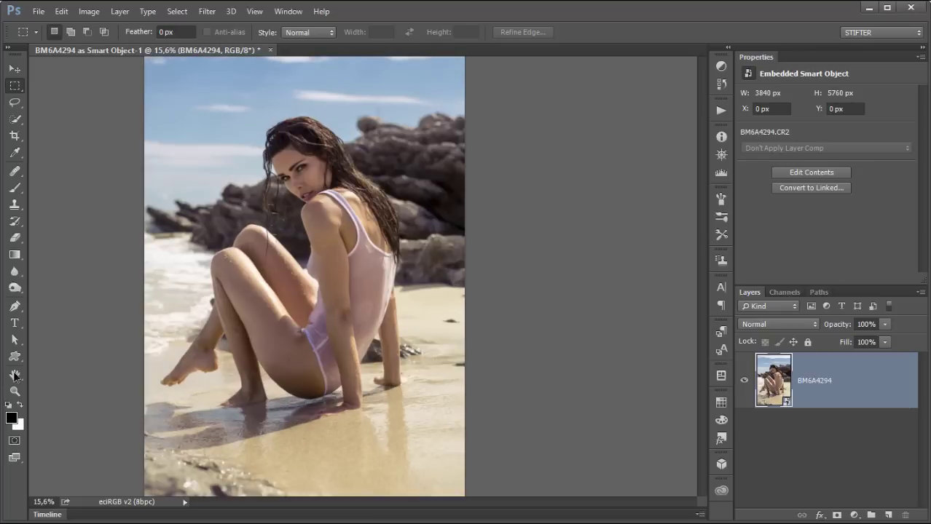
pyautogui.click(14, 374)
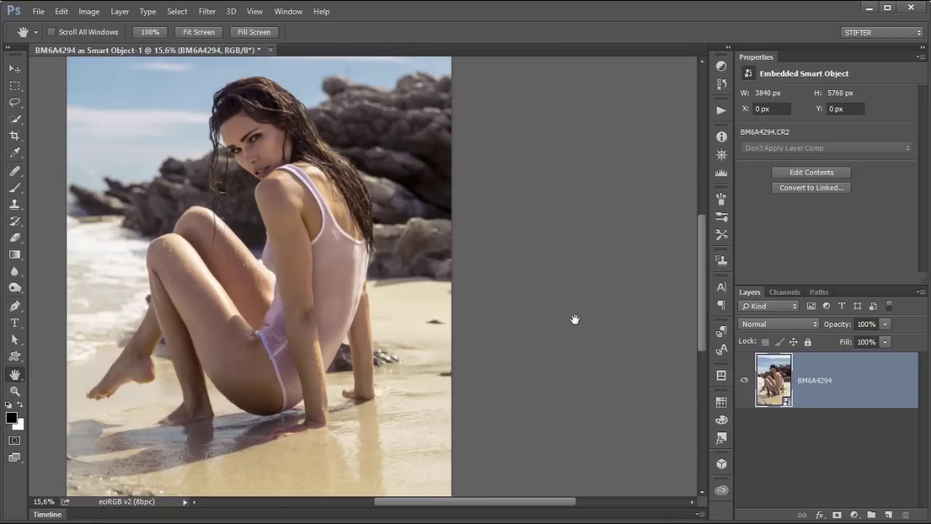
pyautogui.hotkey('ctrl', '0')
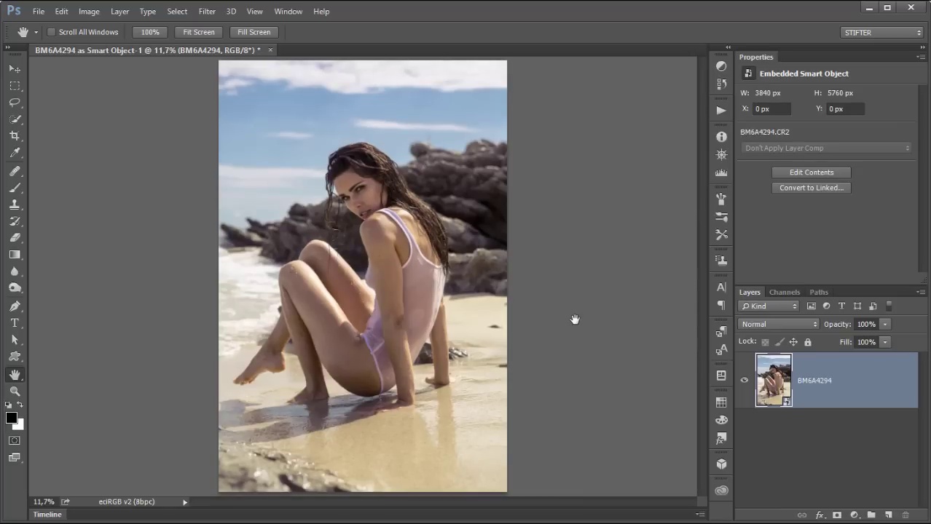
pyautogui.hotkey('alt', 'Tab')
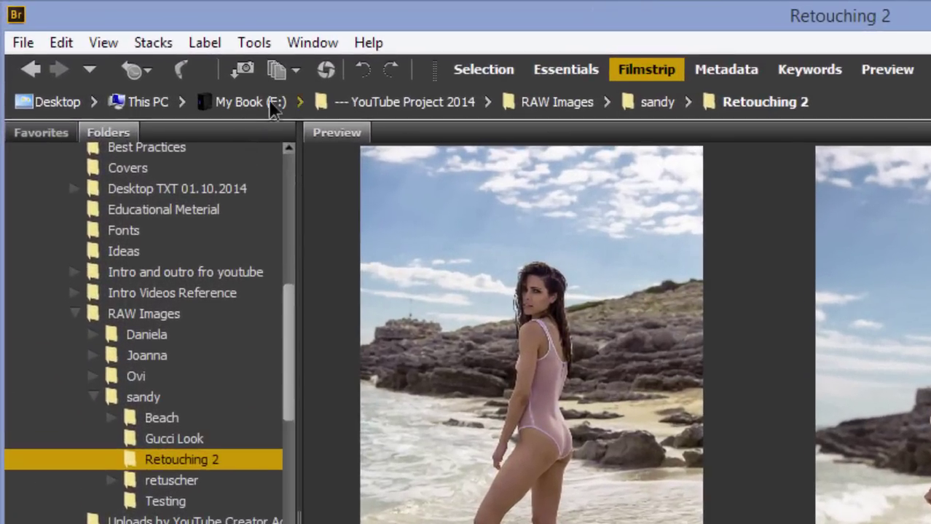
# Open and dismiss the Refine menu in Bridge before returning to Photoshop.
pyautogui.click(301, 74)
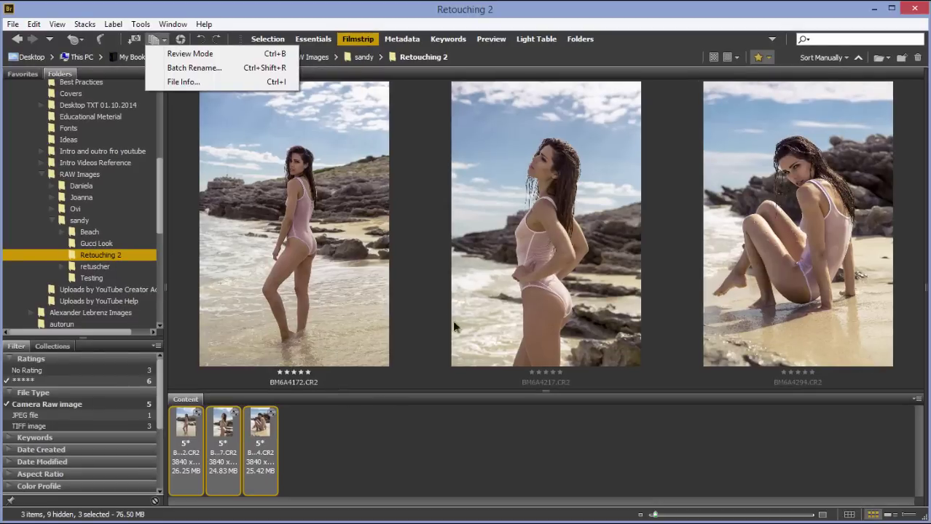
pyautogui.click(523, 7)
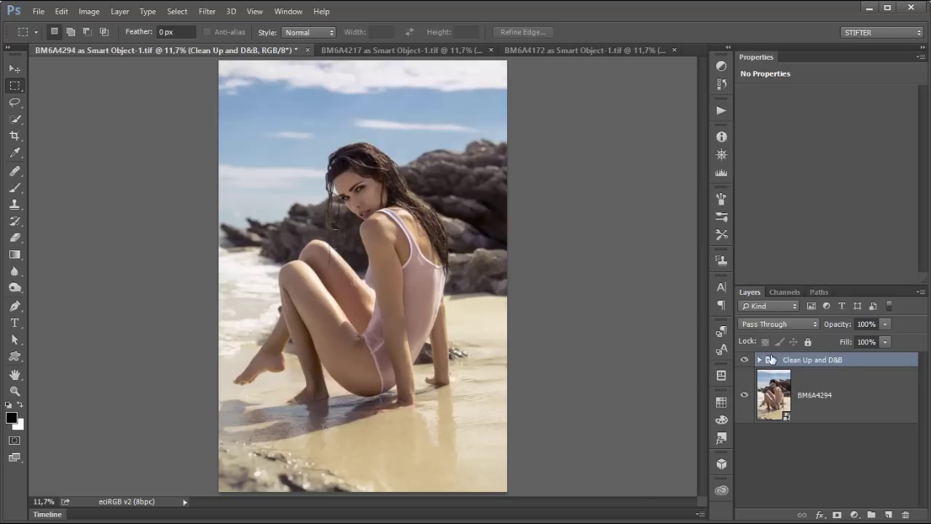
pyautogui.click(745, 360)
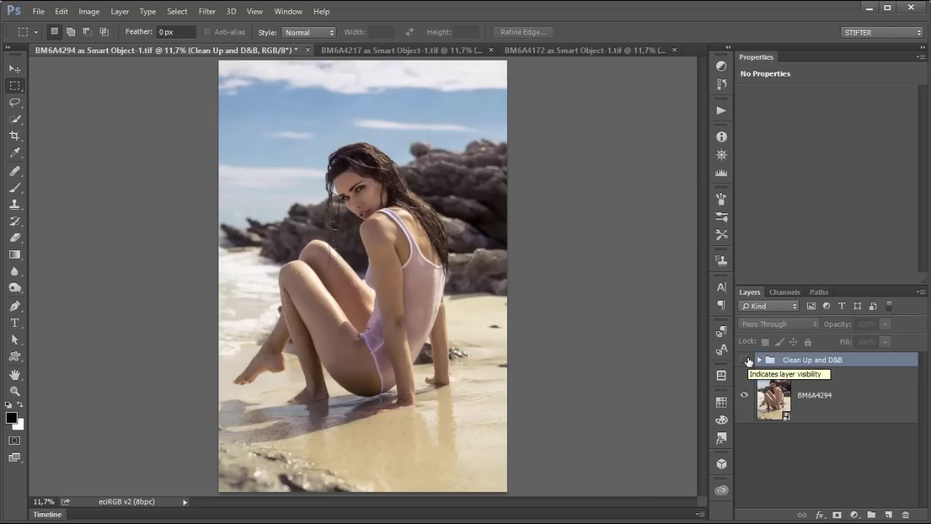
pyautogui.click(745, 359)
pyautogui.click(744, 360)
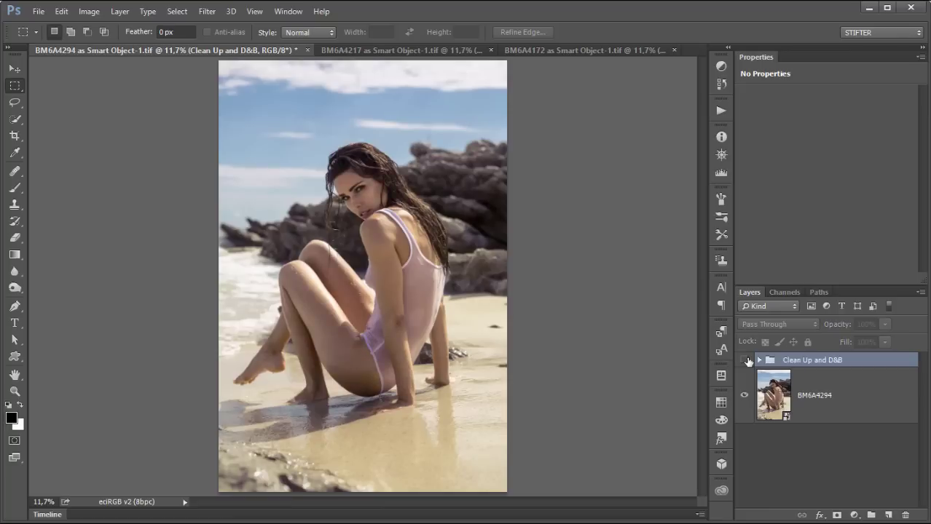
pyautogui.click(744, 360)
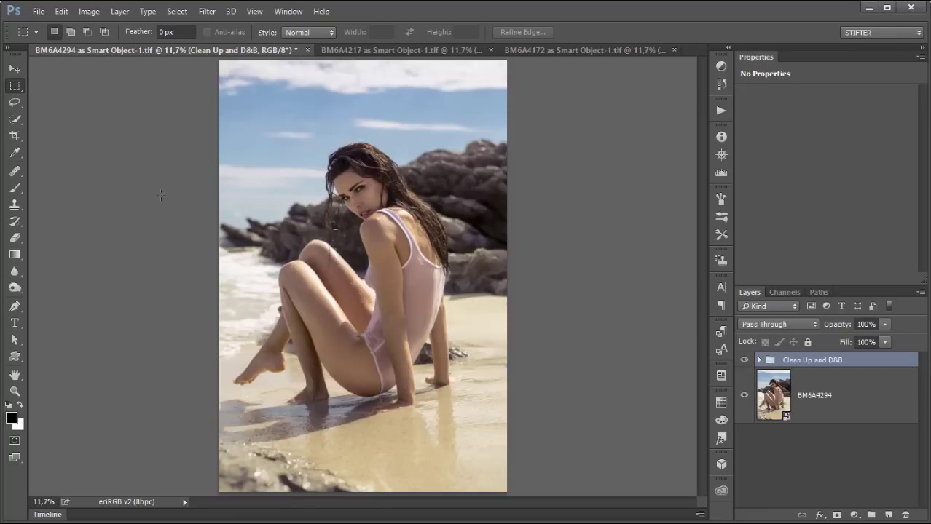
pyautogui.click(361, 52)
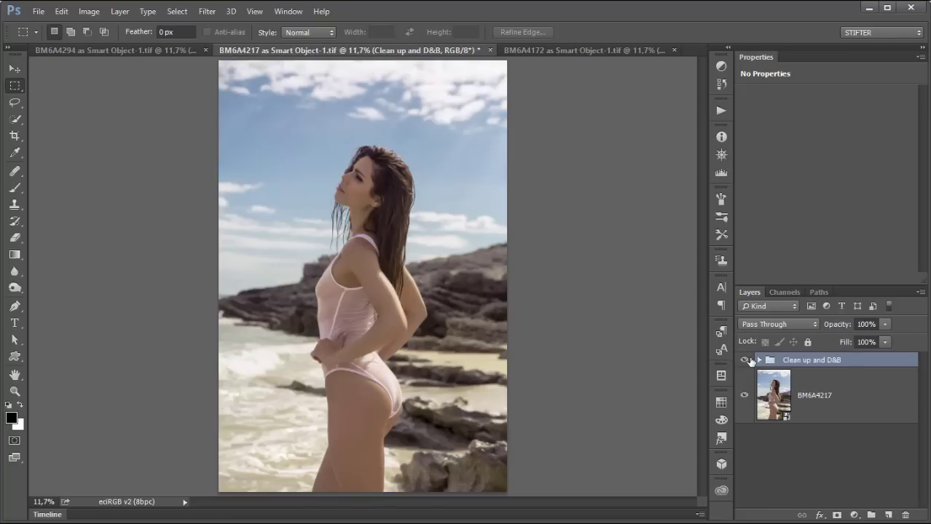
pyautogui.click(744, 359)
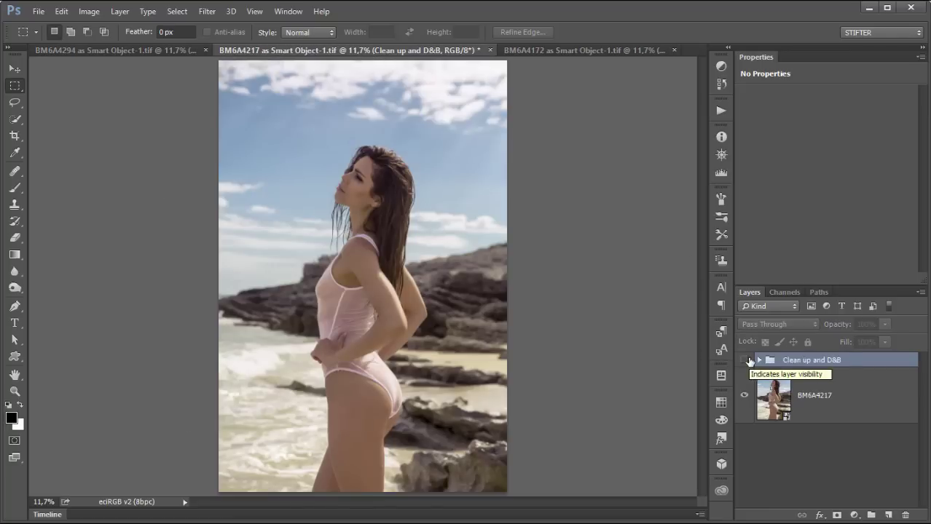
pyautogui.click(745, 360)
pyautogui.click(538, 50)
pyautogui.click(744, 360)
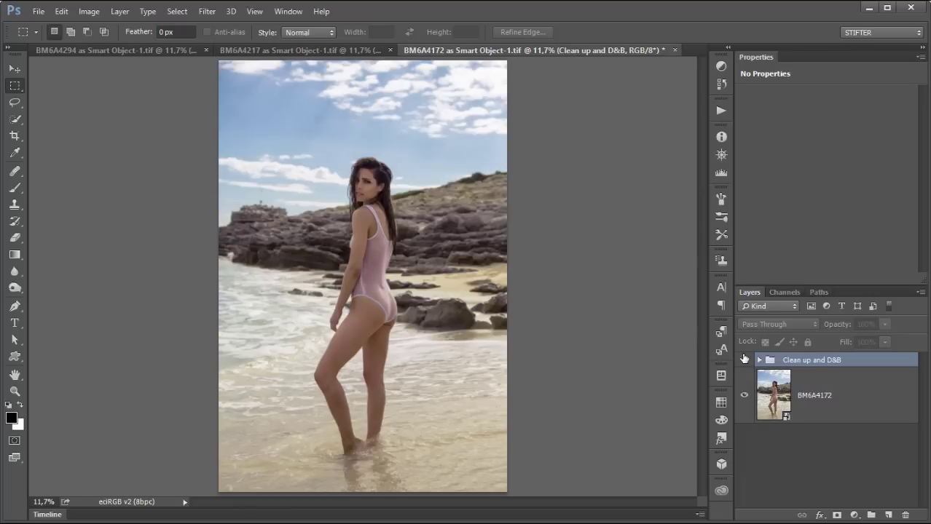
pyautogui.click(744, 360)
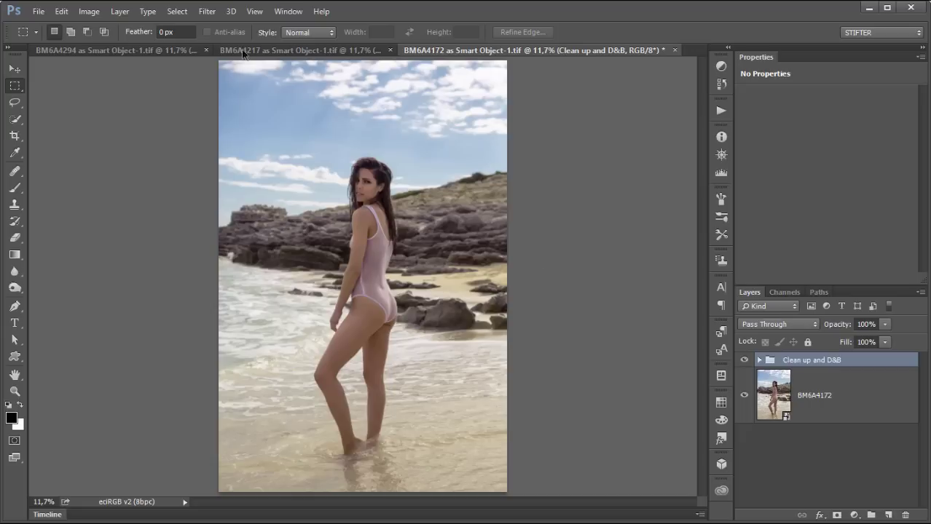
pyautogui.click(141, 51)
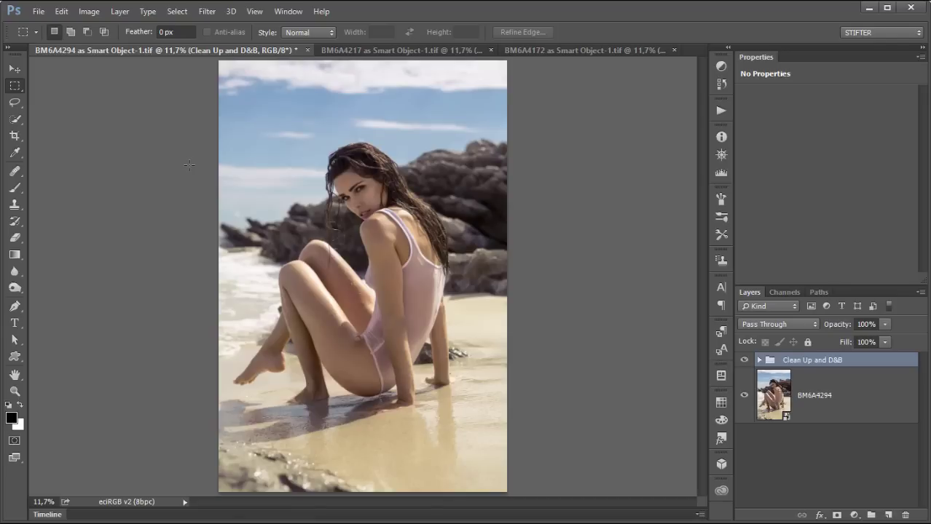
# Add a Curves adjustment layer with a slightly darkened shadow point.
pyautogui.click(720, 67)
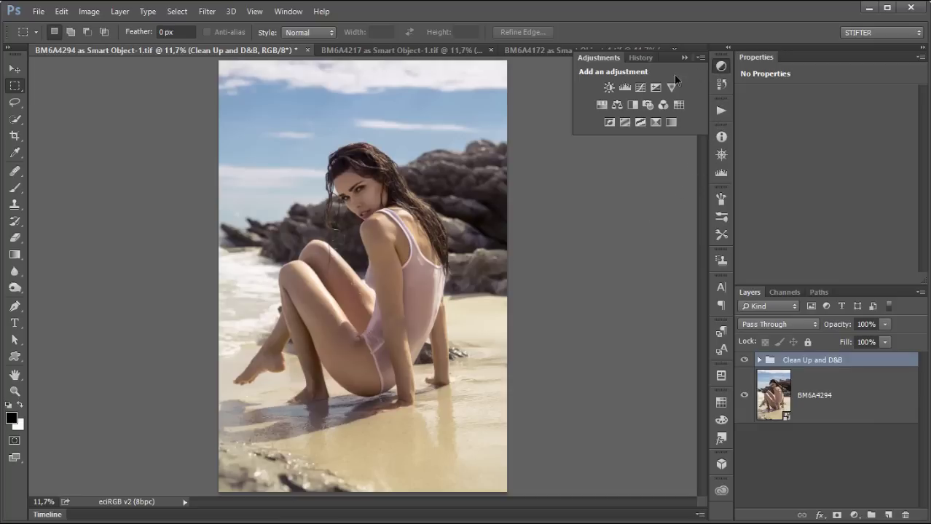
pyautogui.click(641, 87)
pyautogui.click(867, 161)
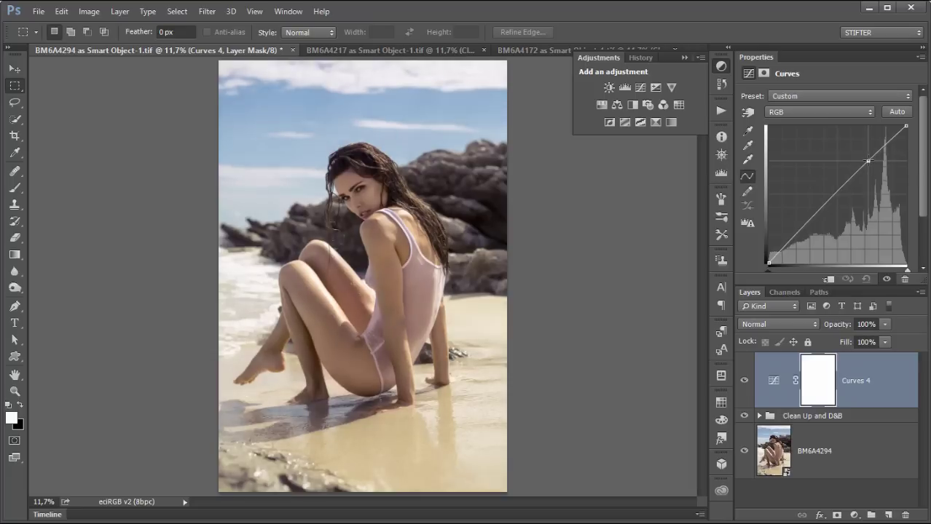
pyautogui.click(793, 240)
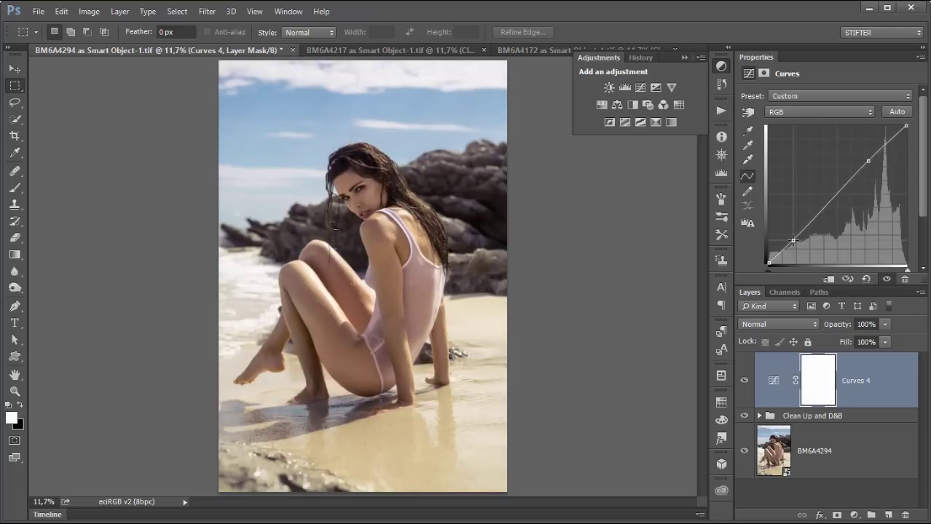
pyautogui.moveTo(792, 241); pyautogui.dragTo(794, 241)
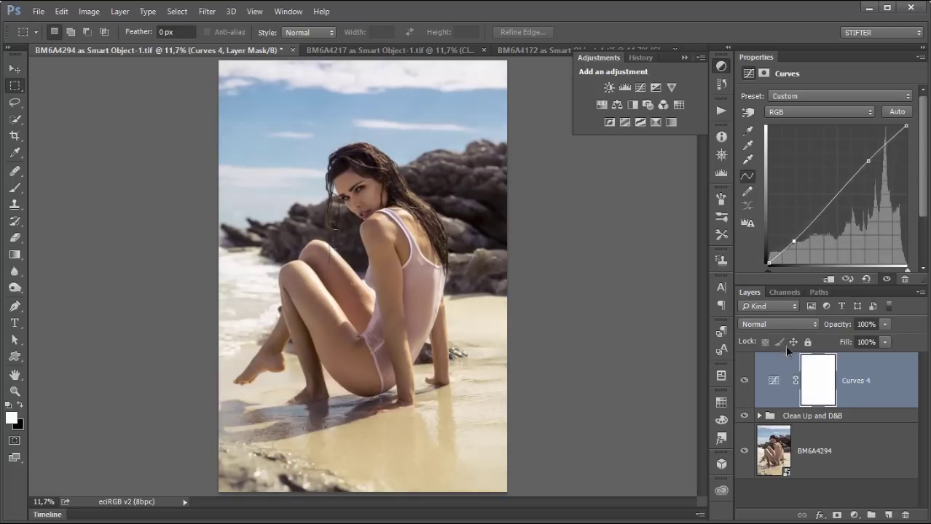
pyautogui.click(721, 65)
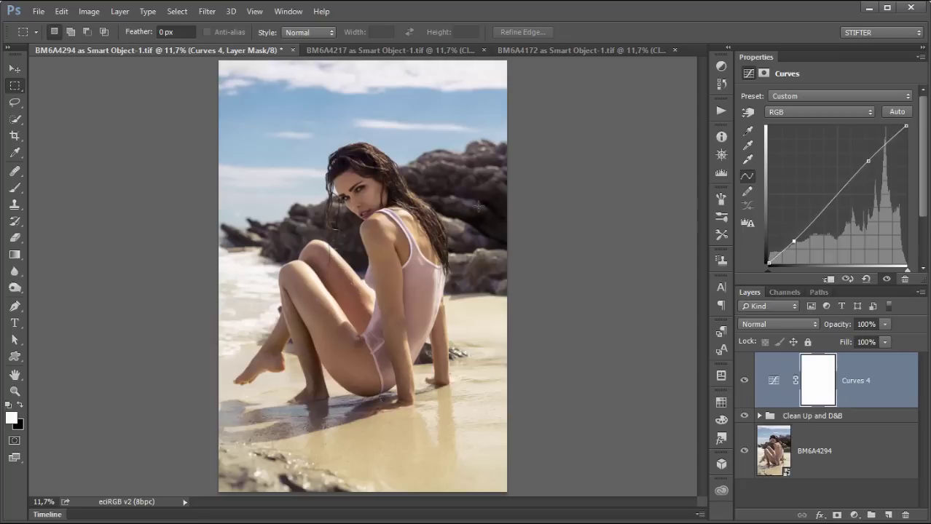
# Copy the Curves 4 layer into the BM6A4172 photo, then move on to BM6A4294.
pyautogui.click(16, 70)
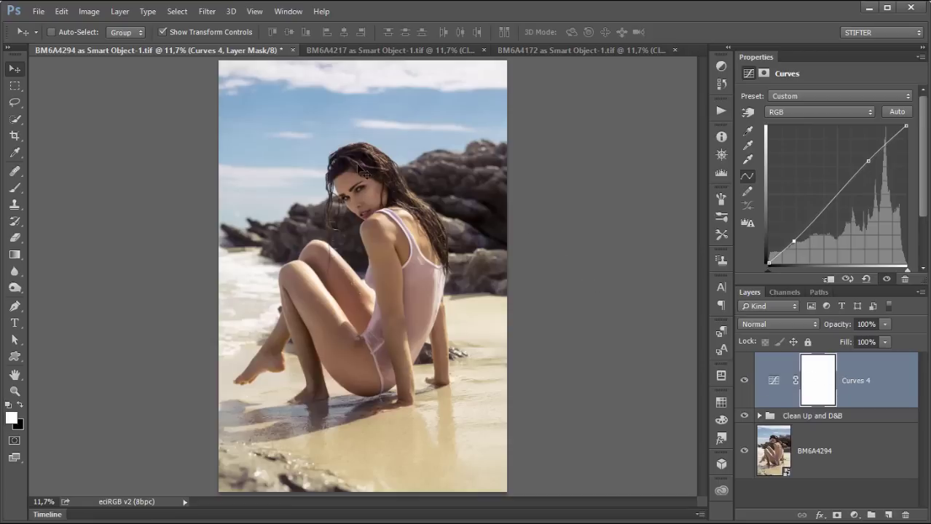
pyautogui.moveTo(353, 174); pyautogui.dragTo(374, 150)
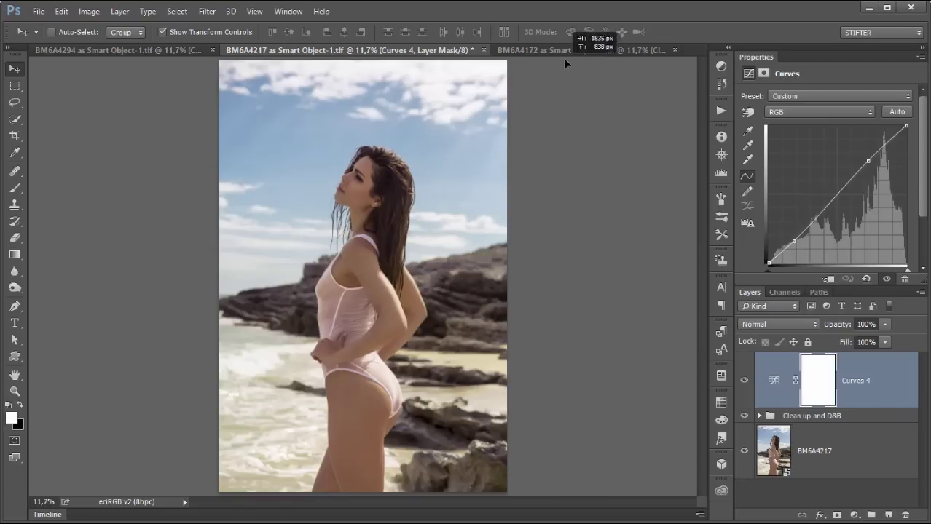
pyautogui.moveTo(572, 49); pyautogui.dragTo(436, 172)
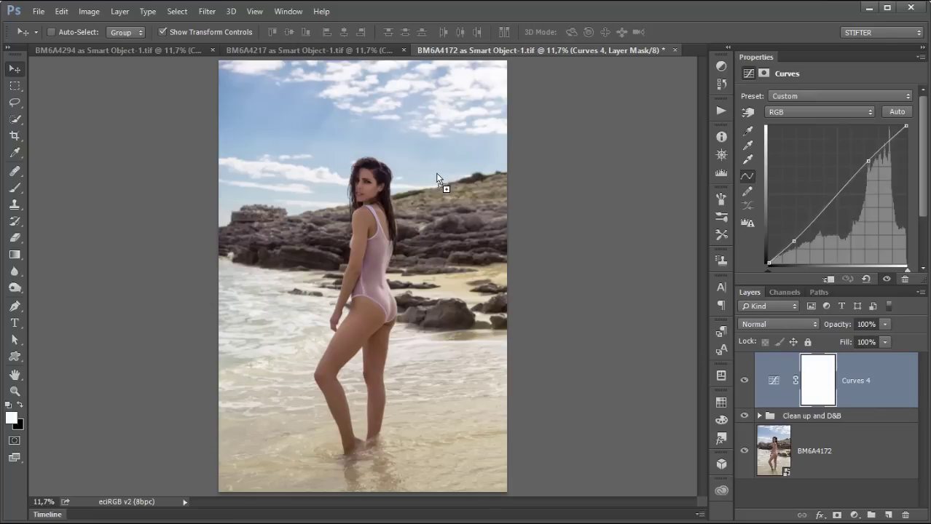
pyautogui.click(120, 49)
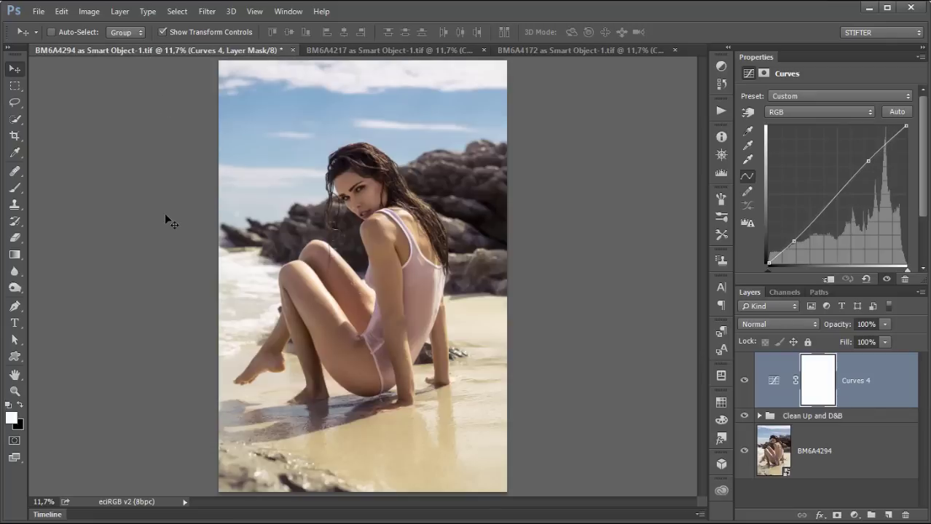
pyautogui.click(721, 66)
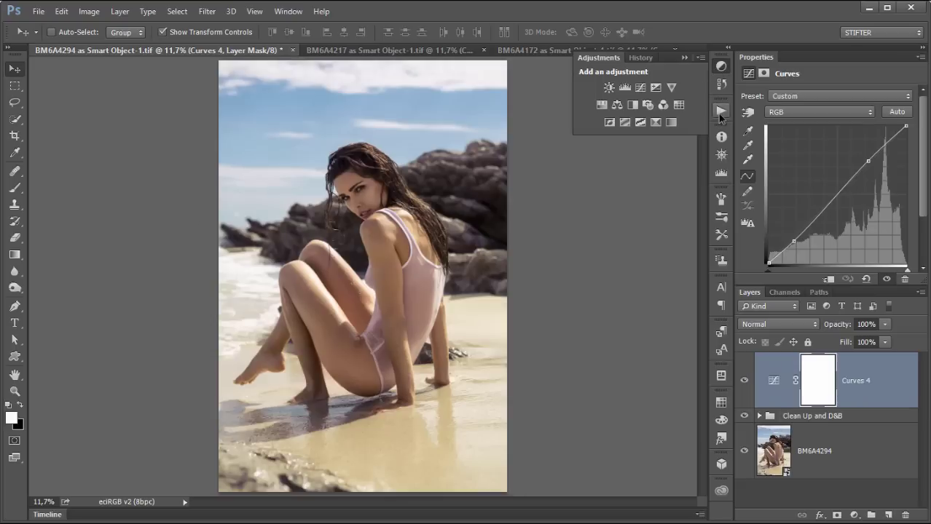
# Add a Soft Light Black & White layer with Reds at 72, then toggle it to compare.
pyautogui.click(633, 104)
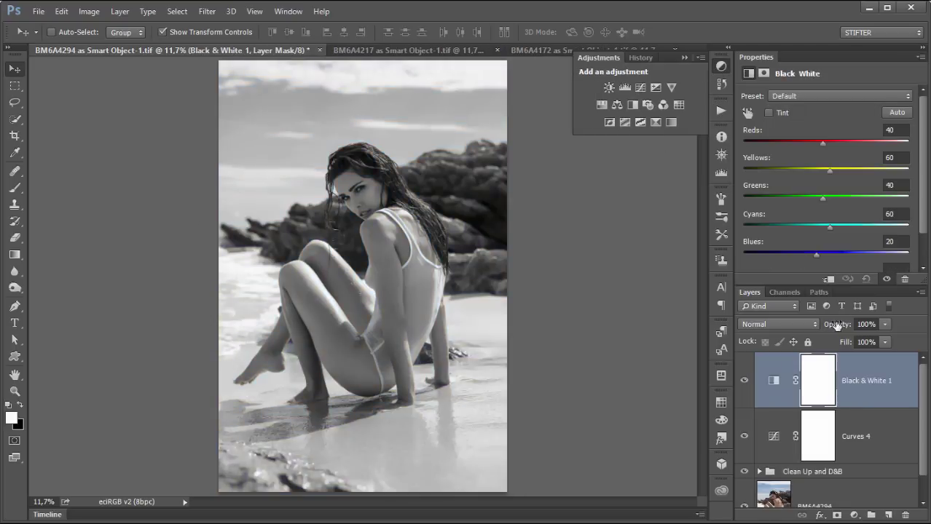
pyautogui.click(781, 324)
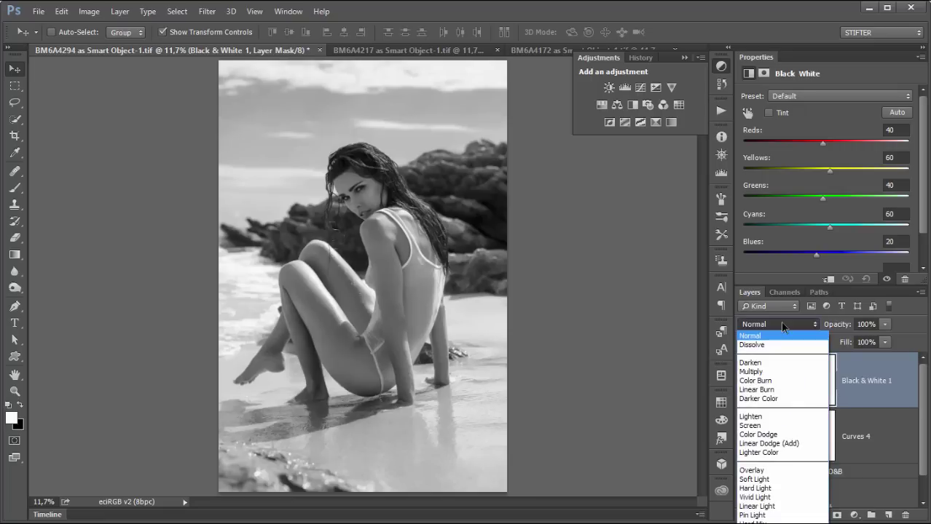
pyautogui.click(780, 479)
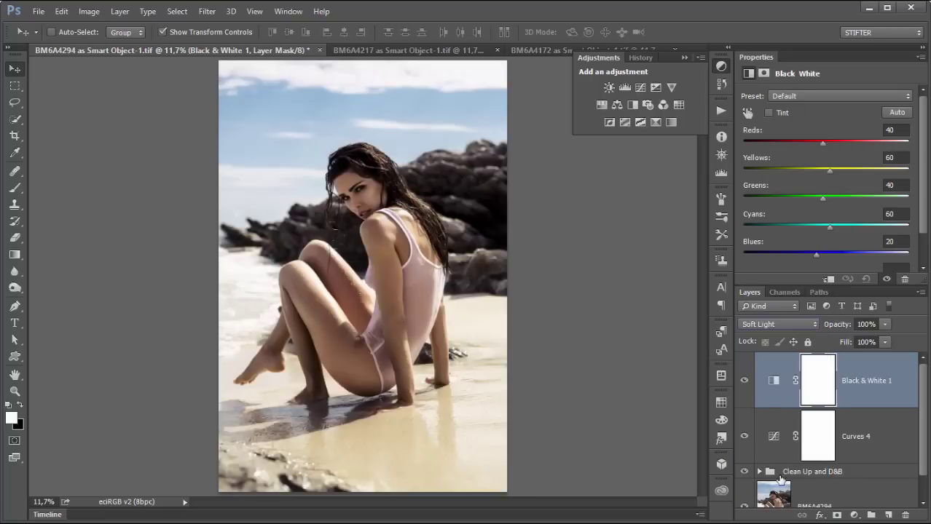
pyautogui.moveTo(825, 149); pyautogui.dragTo(838, 155)
pyautogui.click(721, 67)
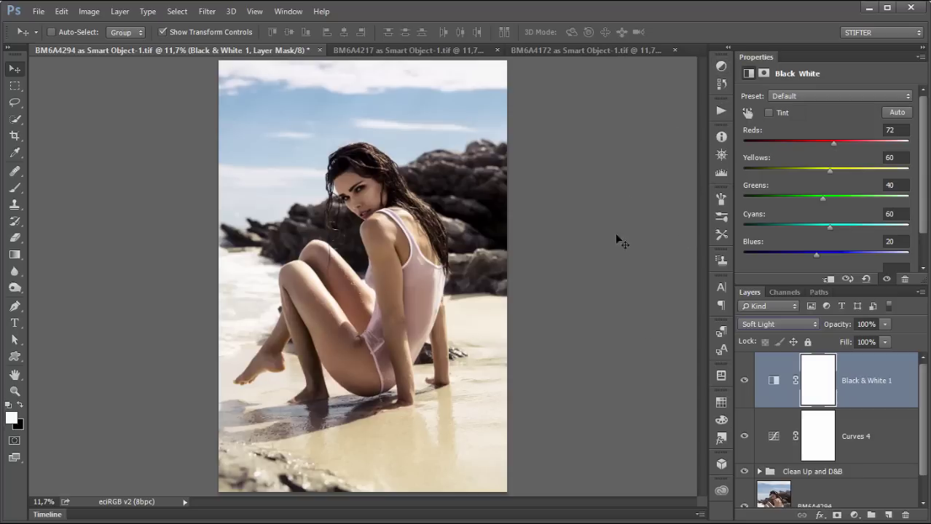
pyautogui.click(743, 381)
pyautogui.click(744, 381)
# Fill the Black & White 1 mask from the inverted Red channel selection and inspect it.
pyautogui.click(780, 293)
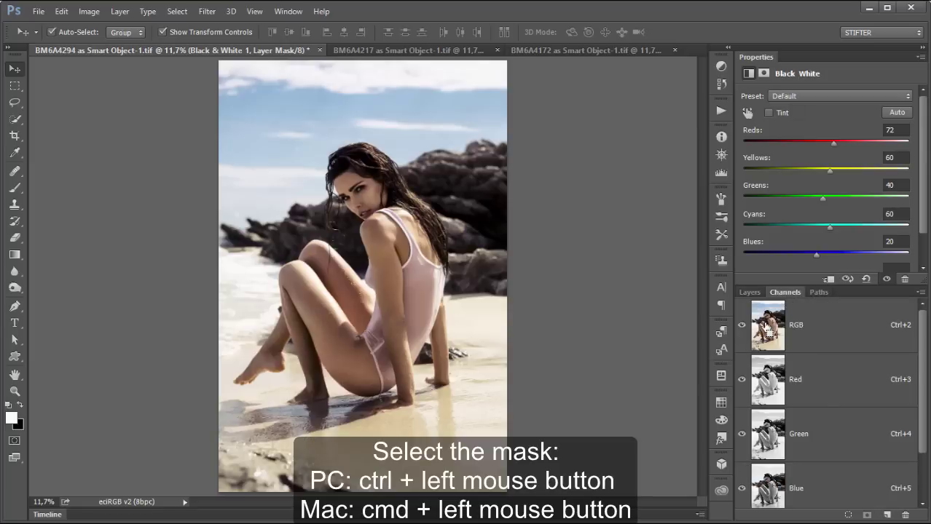
pyautogui.keyDown('ctrl'); pyautogui.click(766, 378); pyautogui.keyUp('ctrl')
pyautogui.click(749, 292)
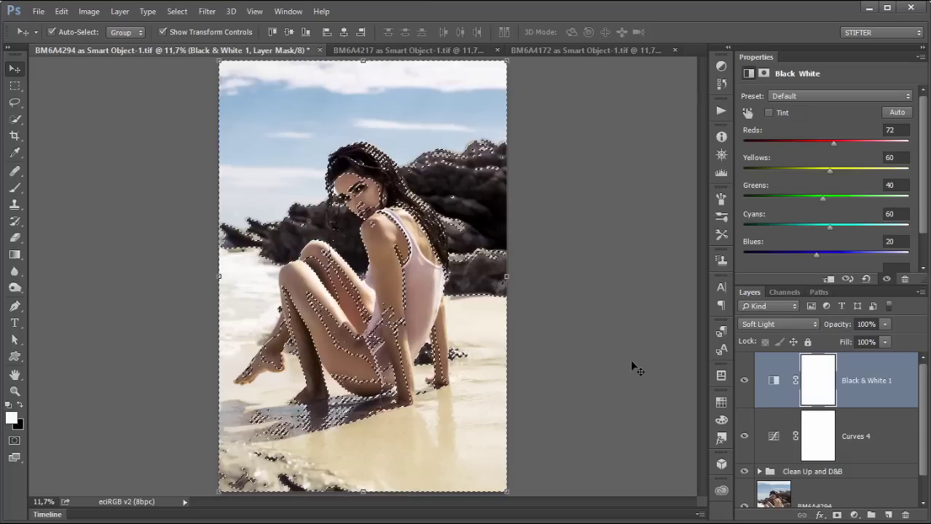
pyautogui.hotkey('ctrl', 'shift', 'i')
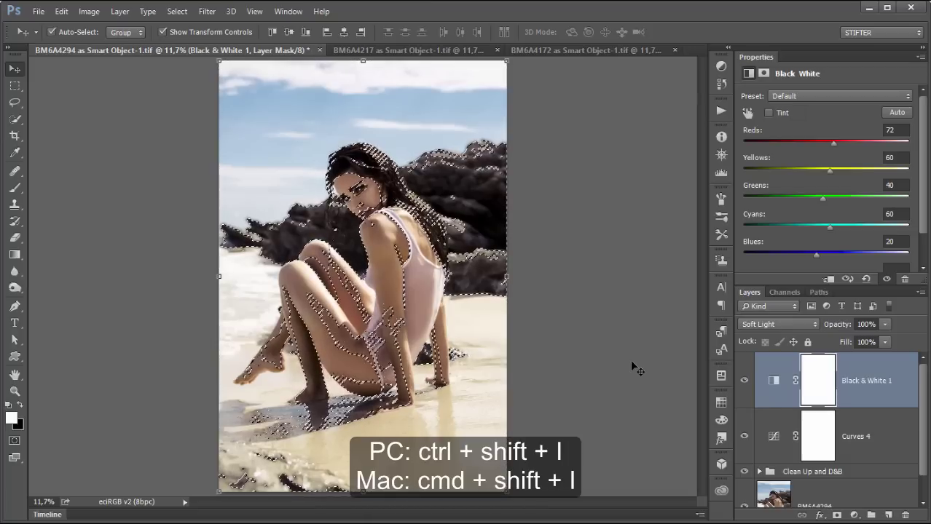
pyautogui.click(817, 379)
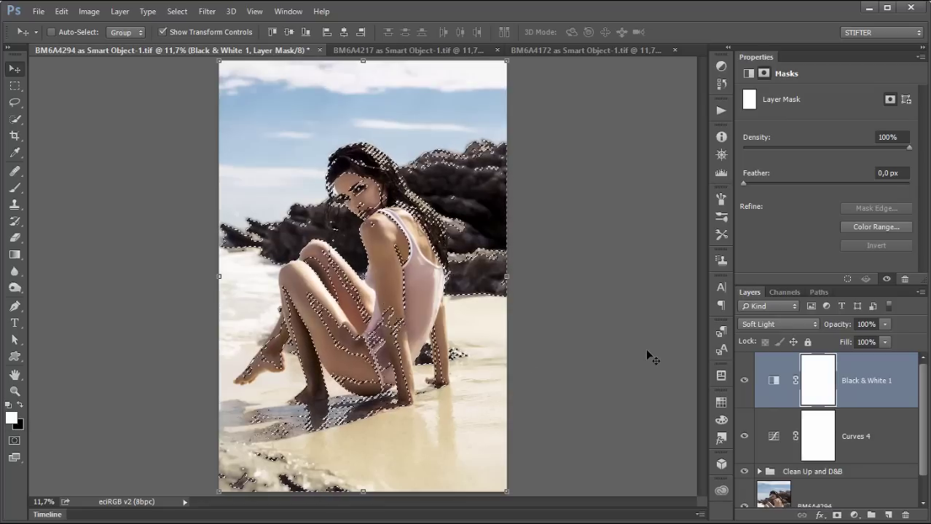
pyautogui.hotkey('ctrl', 'v')
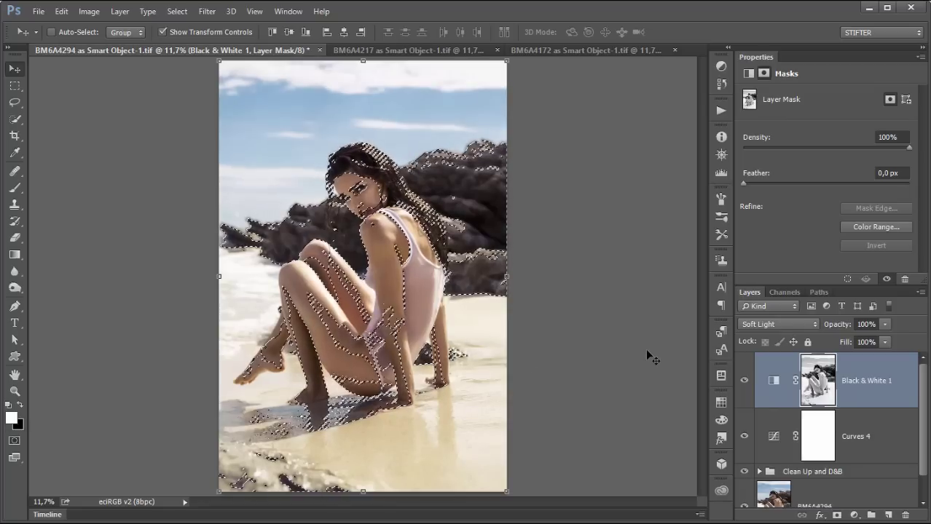
pyautogui.hotkey('ctrl', 'd')
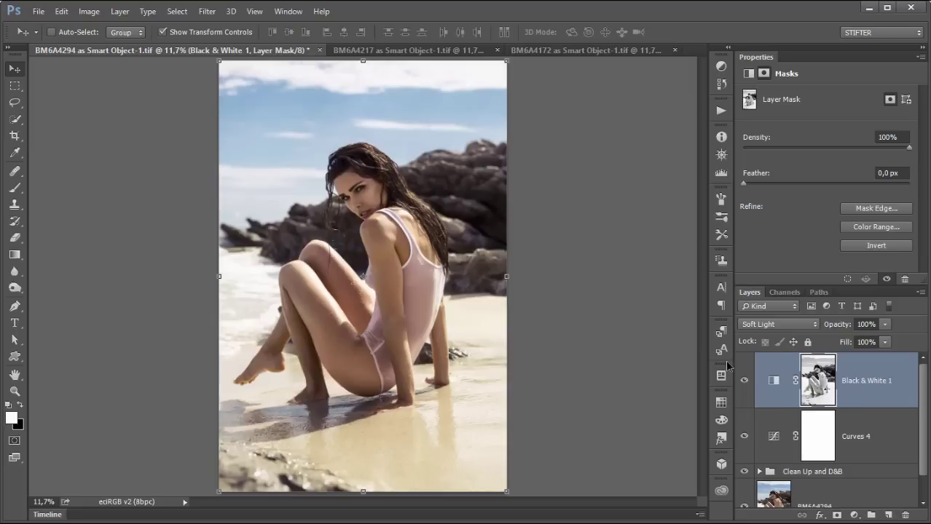
pyautogui.keyDown('alt'); pyautogui.click(821, 378); pyautogui.keyUp('alt')
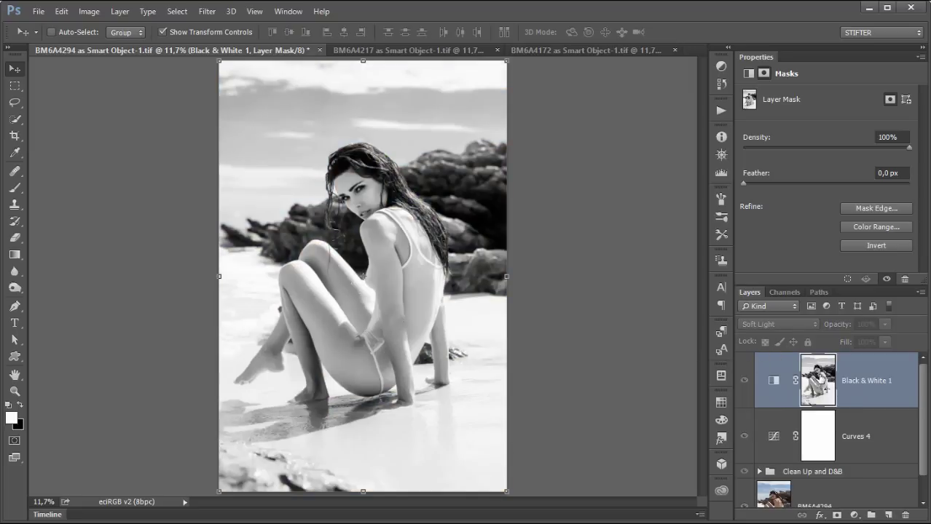
pyautogui.keyDown('alt'); pyautogui.click(820, 378); pyautogui.keyUp('alt')
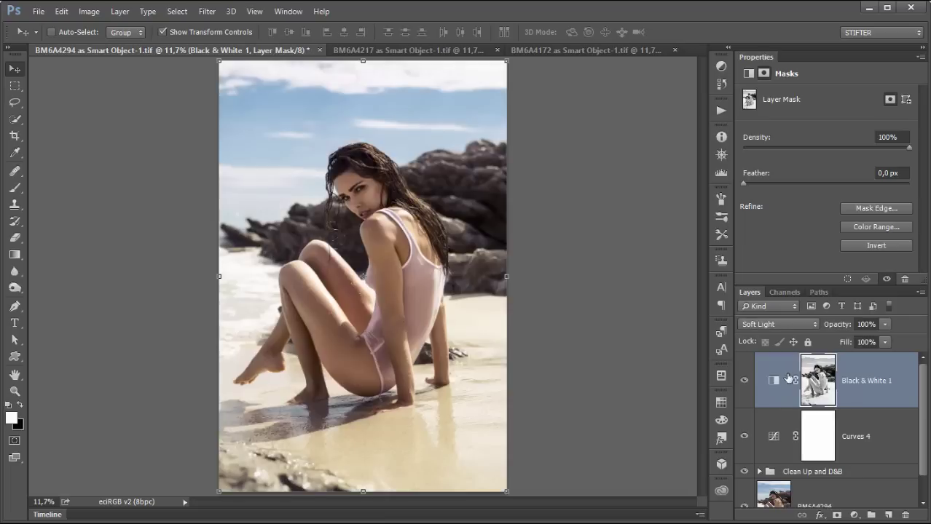
# Compare Black & White 1 on and off, then copy it into BM6A4217.
pyautogui.click(745, 380)
pyautogui.click(744, 381)
pyautogui.click(744, 380)
pyautogui.click(744, 380)
pyautogui.moveTo(340, 170); pyautogui.dragTo(392, 132)
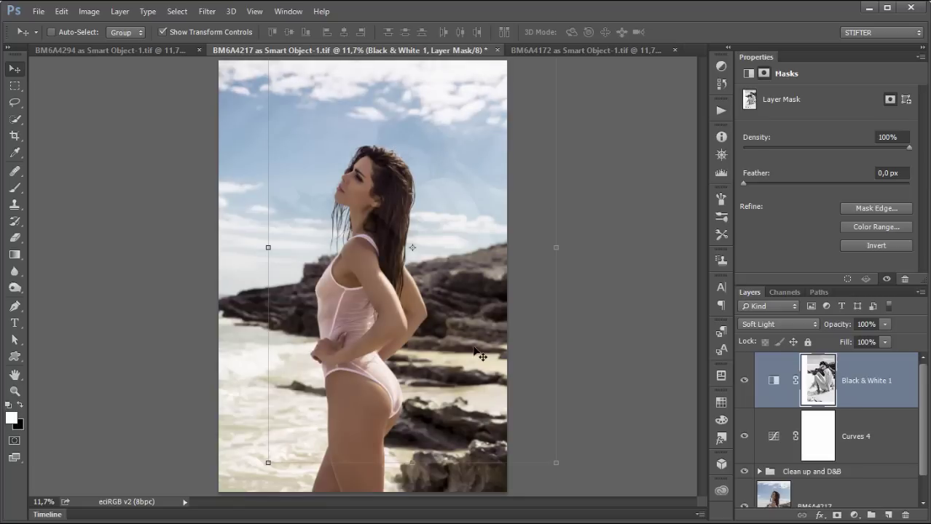
# Redo copying Black & White 1 into BM6A4217 and delete the copied mask.
pyautogui.hotkey('ctrl', 'z')
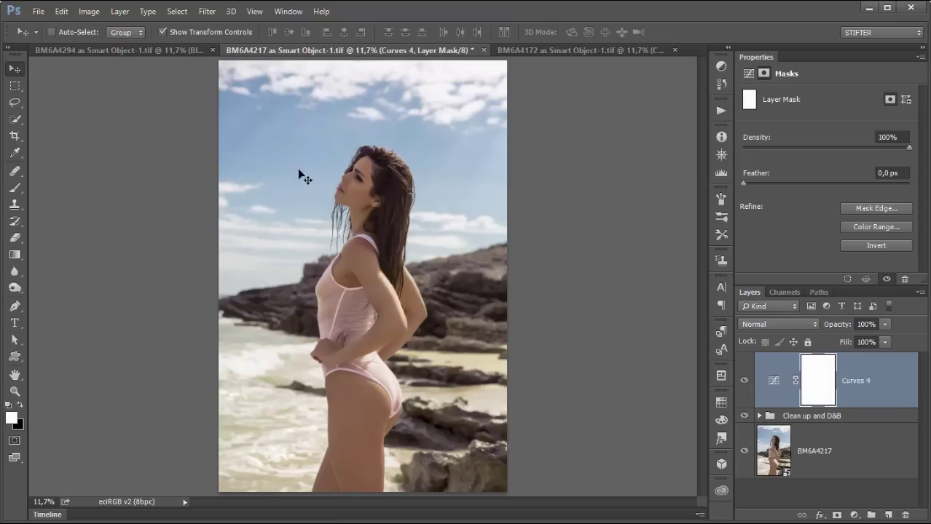
pyautogui.click(151, 53)
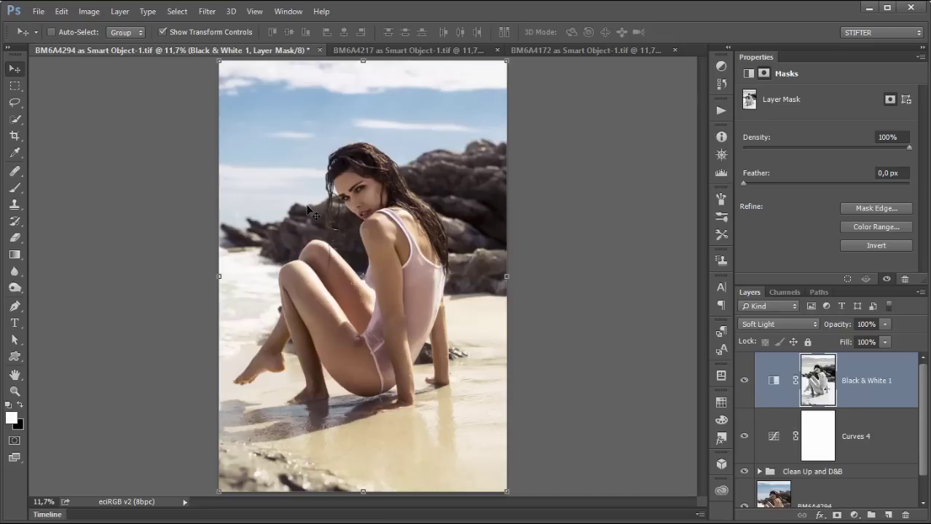
pyautogui.moveTo(310, 211); pyautogui.dragTo(396, 168)
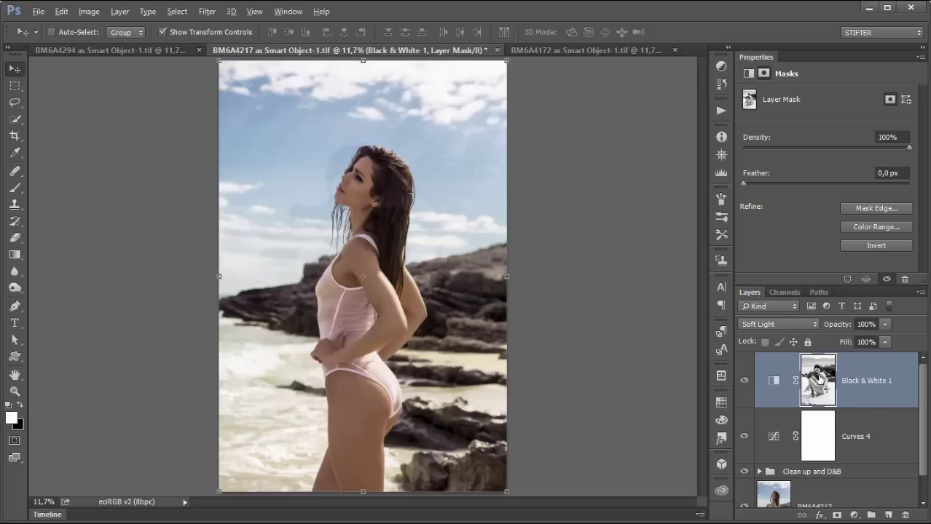
pyautogui.moveTo(819, 378); pyautogui.dragTo(904, 515)
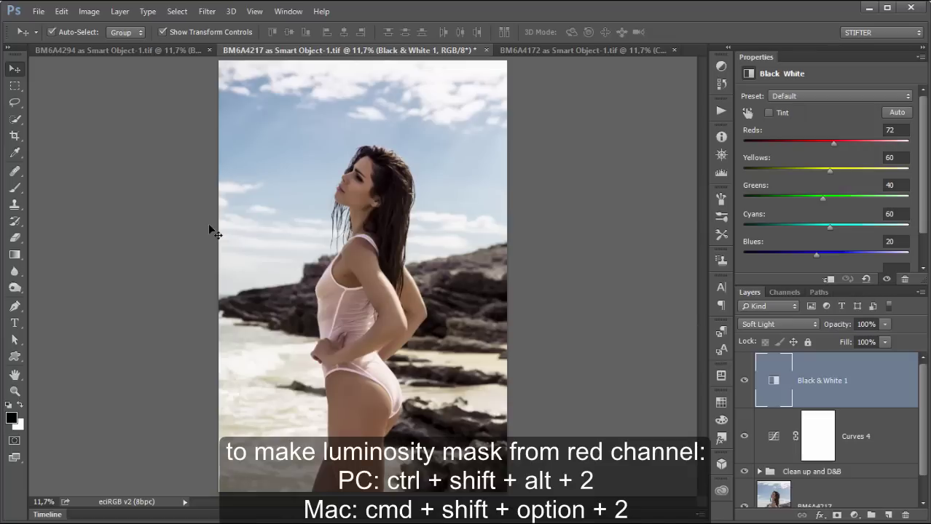
# Mask Black & White 1 with the inverted red-channel luminosity selection and compare.
pyautogui.hotkey('ctrl', 'shift', 'alt', '2')
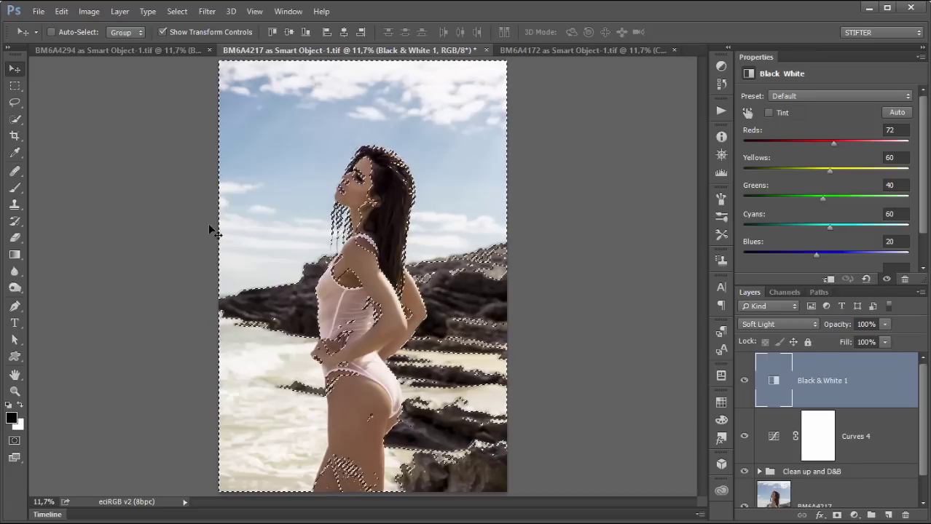
pyautogui.hotkey('ctrl', 'shift', 'i')
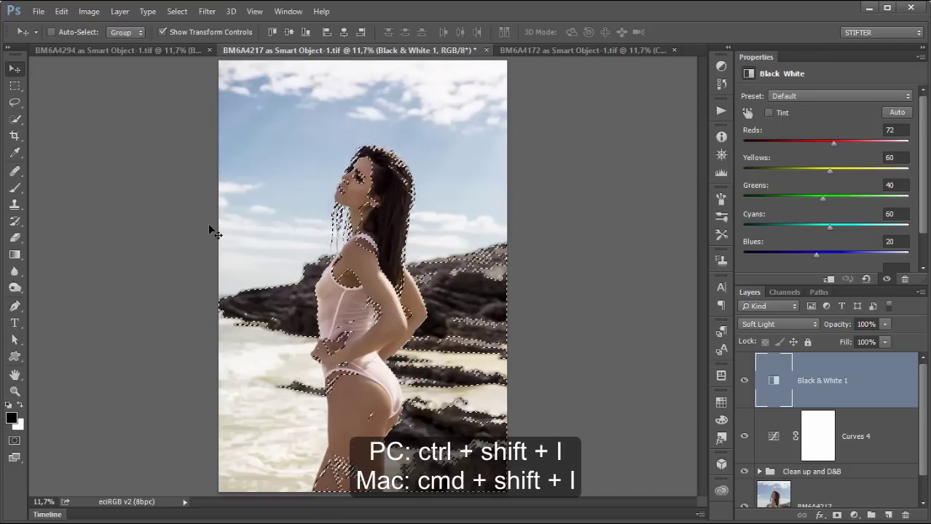
pyautogui.press('x')
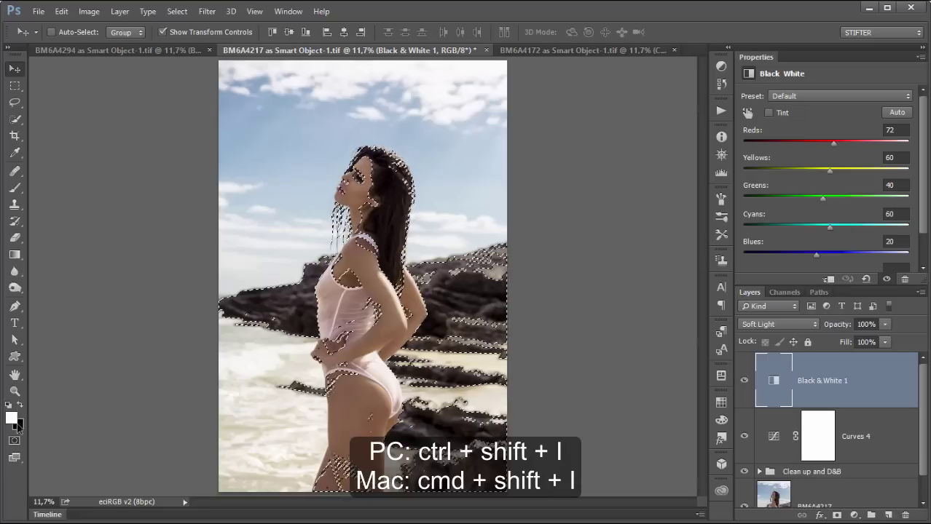
pyautogui.keyDown('alt'); pyautogui.click(837, 514); pyautogui.keyUp('alt')
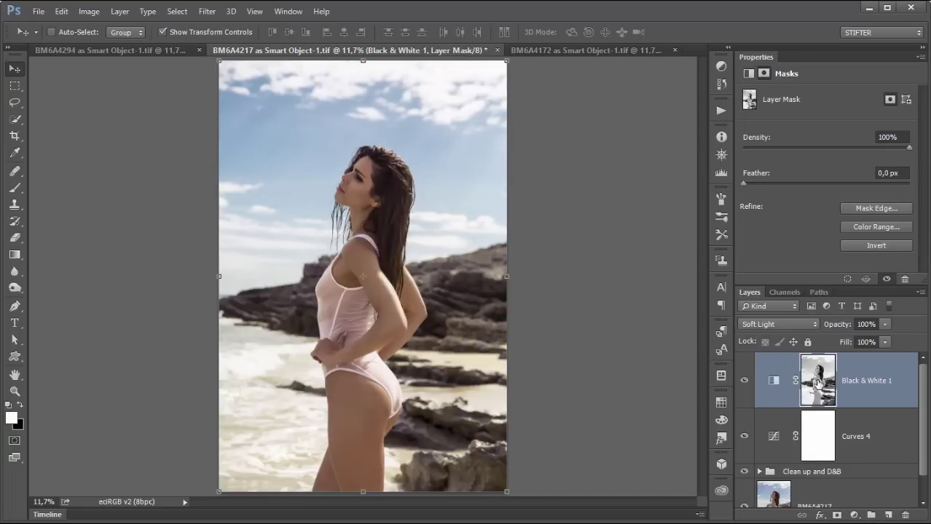
pyautogui.click(744, 381)
pyautogui.click(744, 380)
# In BM6A4172, swap the Black & White 1 mask for an inverted red-luminosity mask.
pyautogui.click(548, 51)
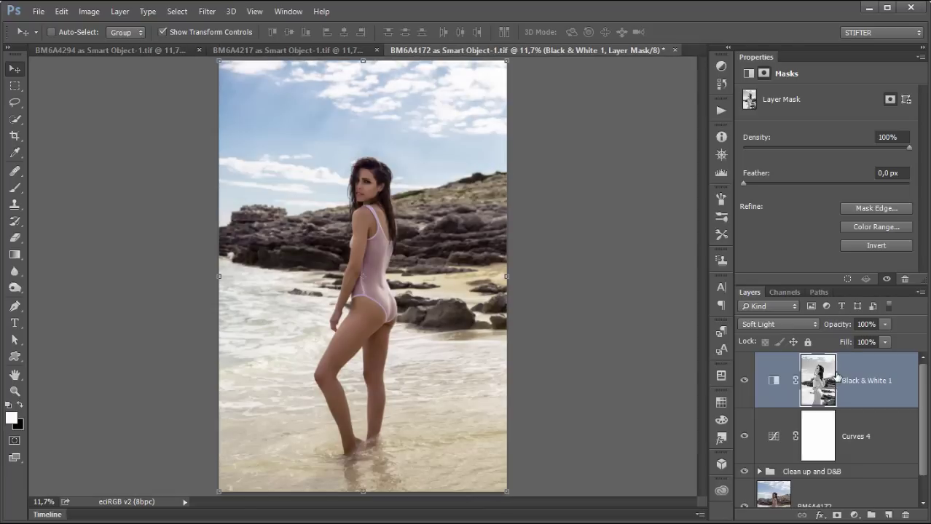
pyautogui.moveTo(818, 380); pyautogui.dragTo(904, 515)
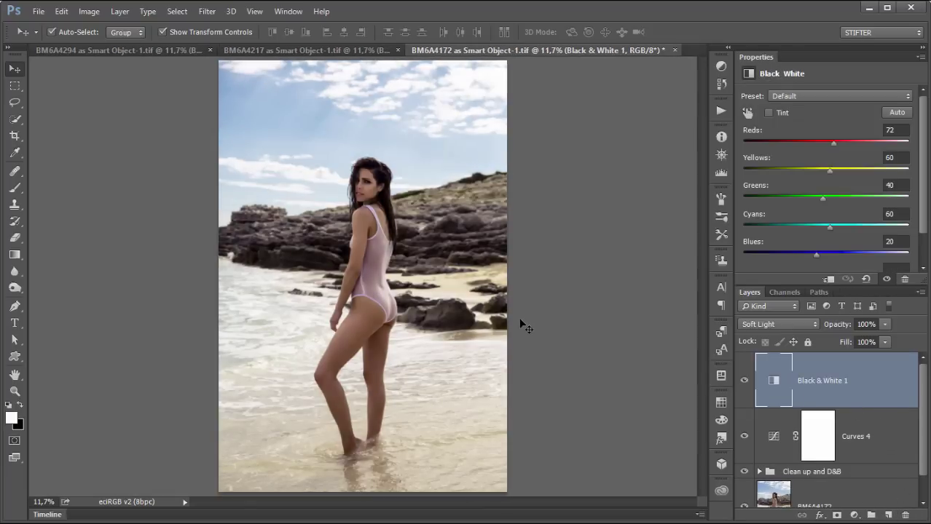
pyautogui.hotkey('ctrl', 'shift', 'alt', '2')
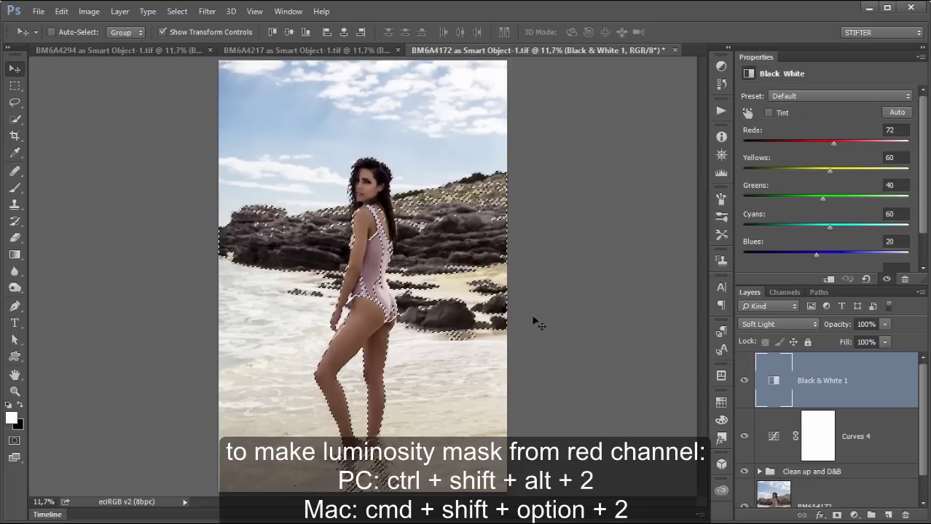
pyautogui.hotkey('ctrl', 'shift', 'i')
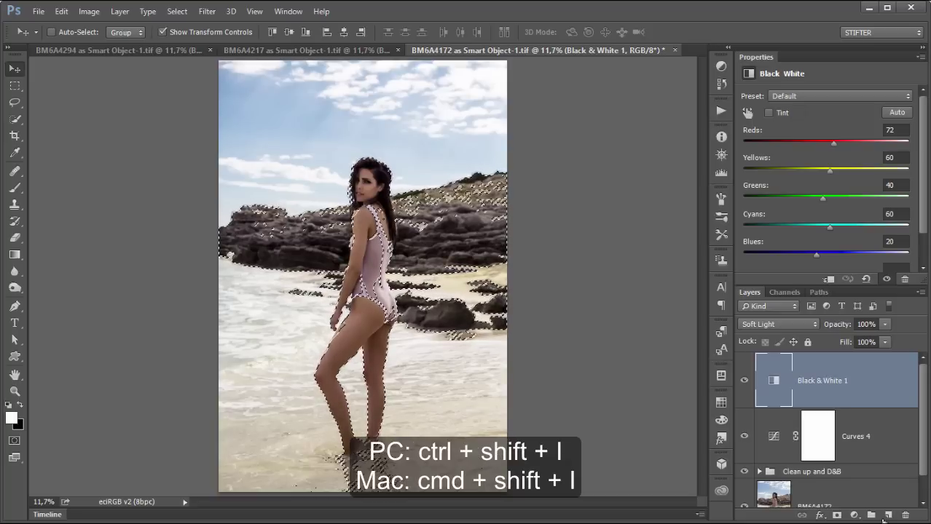
pyautogui.keyDown('alt'); pyautogui.click(839, 515); pyautogui.keyUp('alt')
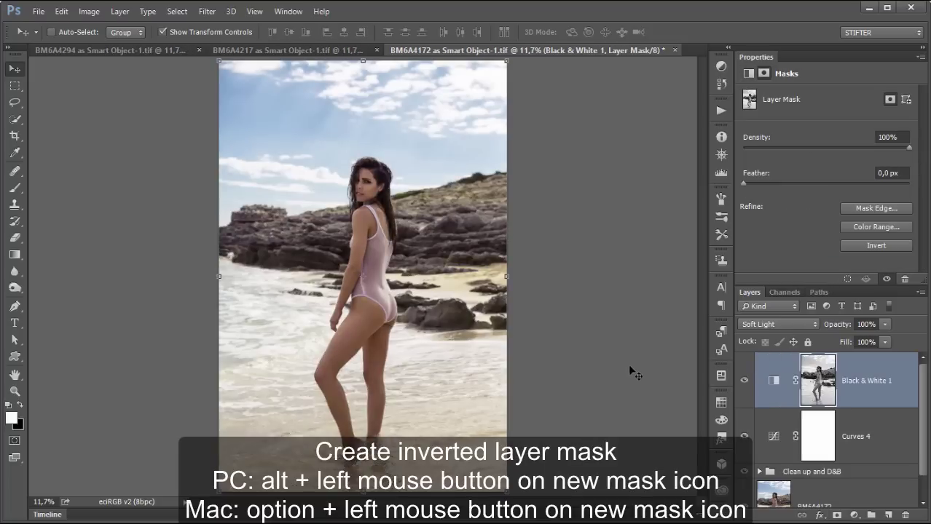
pyautogui.click(744, 383)
pyautogui.click(745, 383)
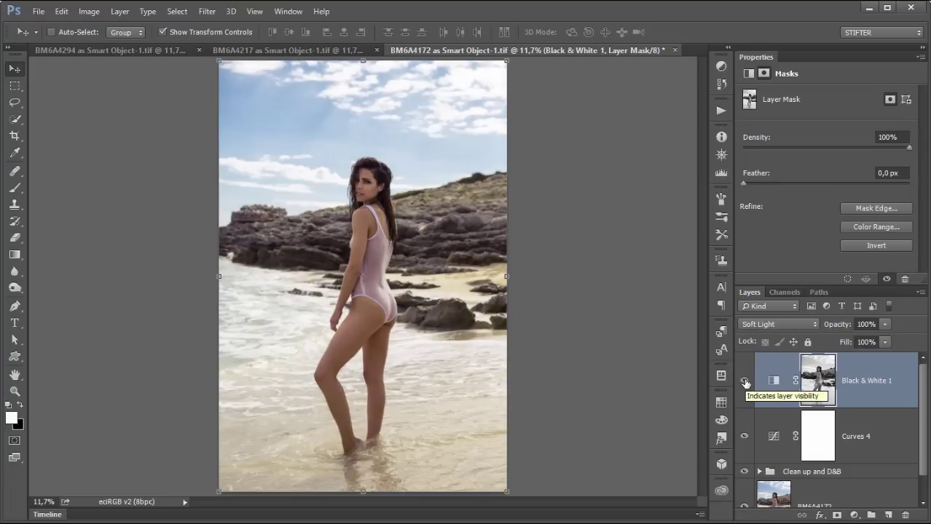
pyautogui.press('m')
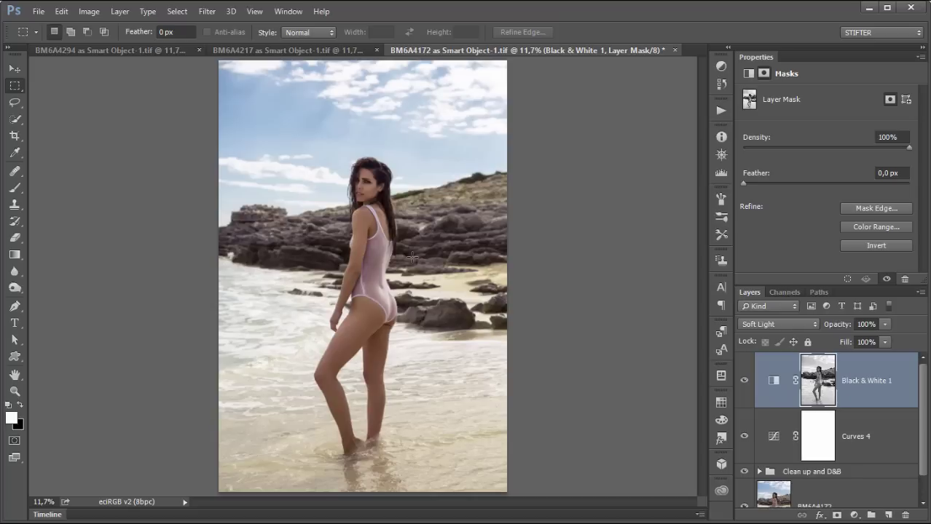
# Add Hue/Saturation with Reds Hue +5, Saturation -10, and copy it into BM6A4217.
pyautogui.click(721, 66)
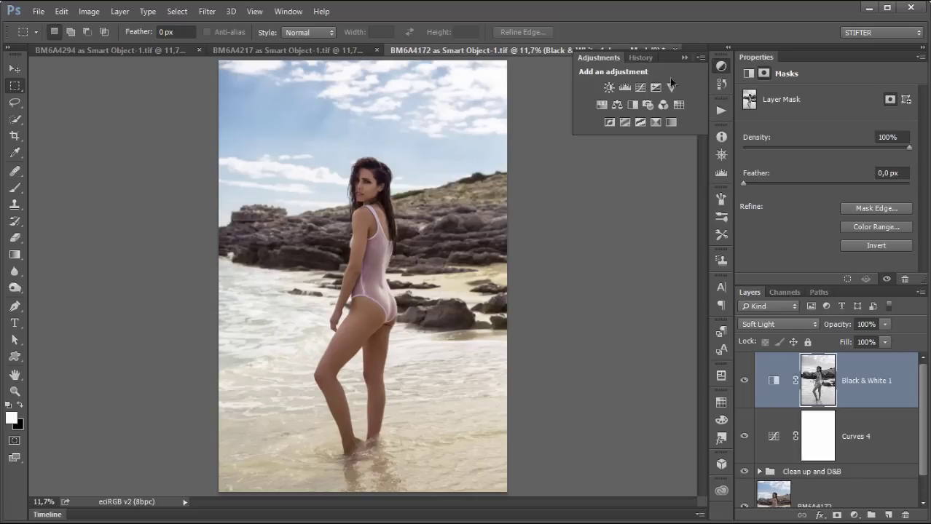
pyautogui.click(601, 105)
pyautogui.click(747, 112)
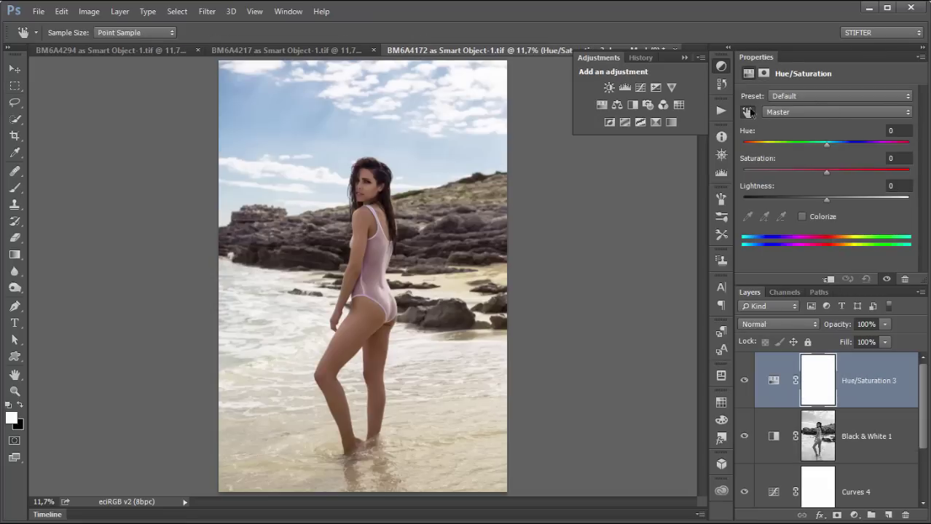
pyautogui.click(366, 227)
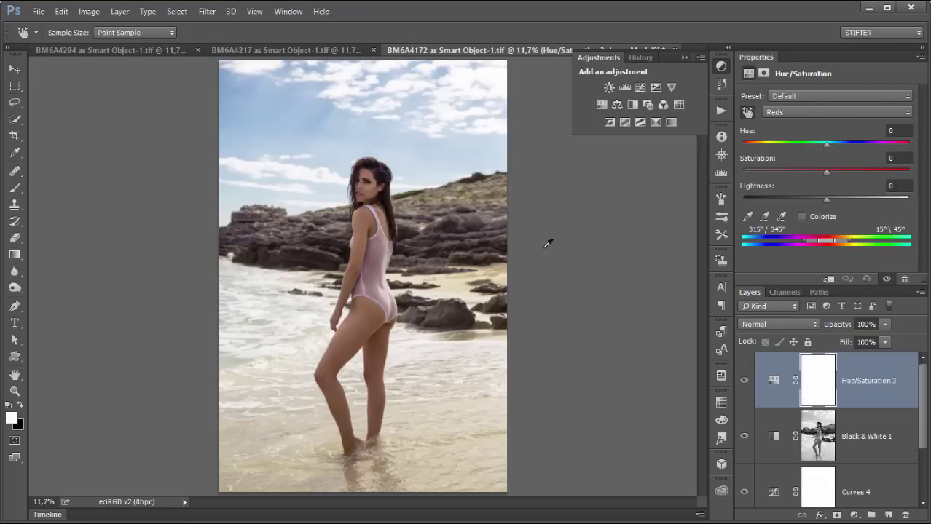
pyautogui.moveTo(827, 148); pyautogui.dragTo(829, 149)
pyautogui.moveTo(828, 176); pyautogui.dragTo(818, 176)
pyautogui.click(15, 68)
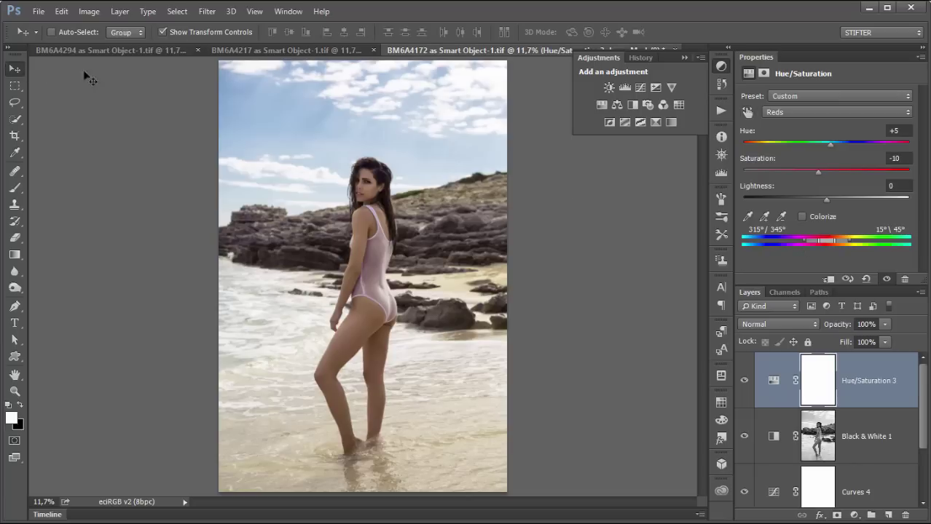
pyautogui.moveTo(409, 170); pyautogui.dragTo(303, 139)
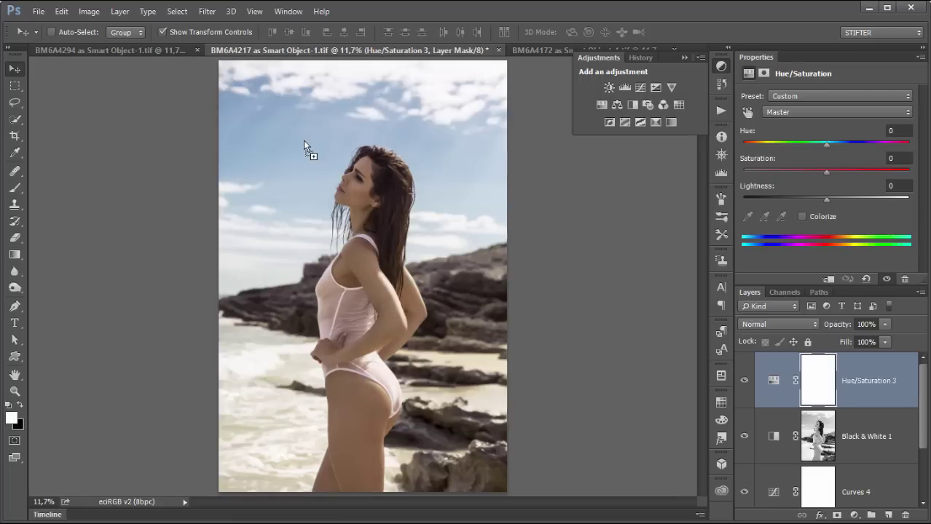
# Set the Reds hue to 2 on the Hue/Saturation layer in BM6A4294.
pyautogui.click(109, 50)
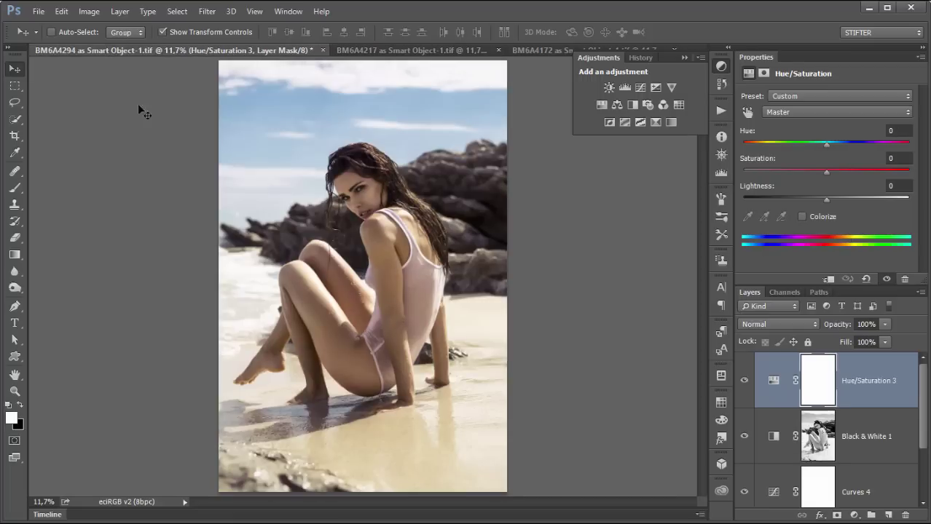
pyautogui.click(16, 85)
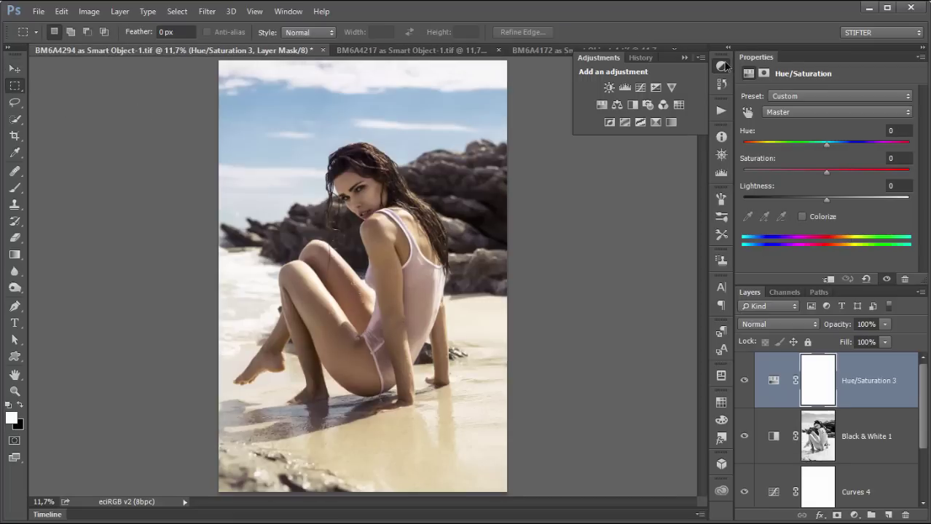
pyautogui.click(408, 51)
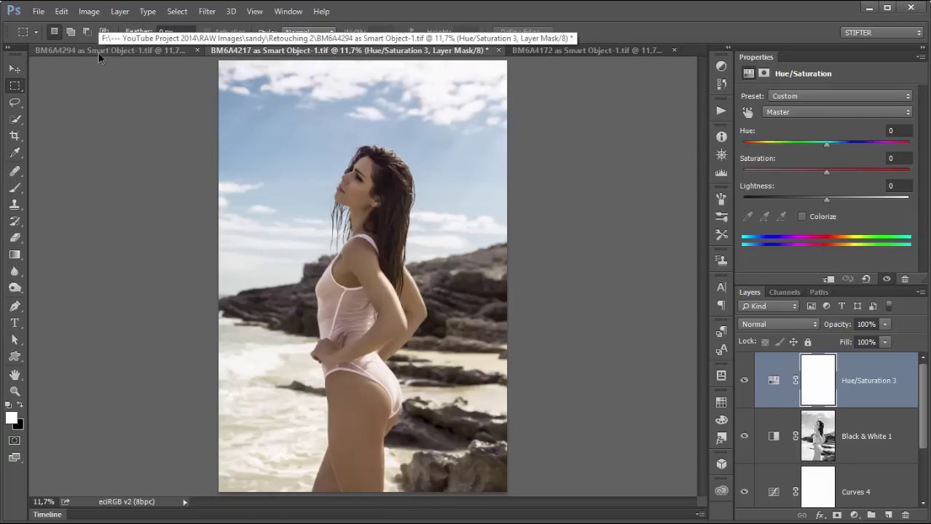
pyautogui.click(98, 53)
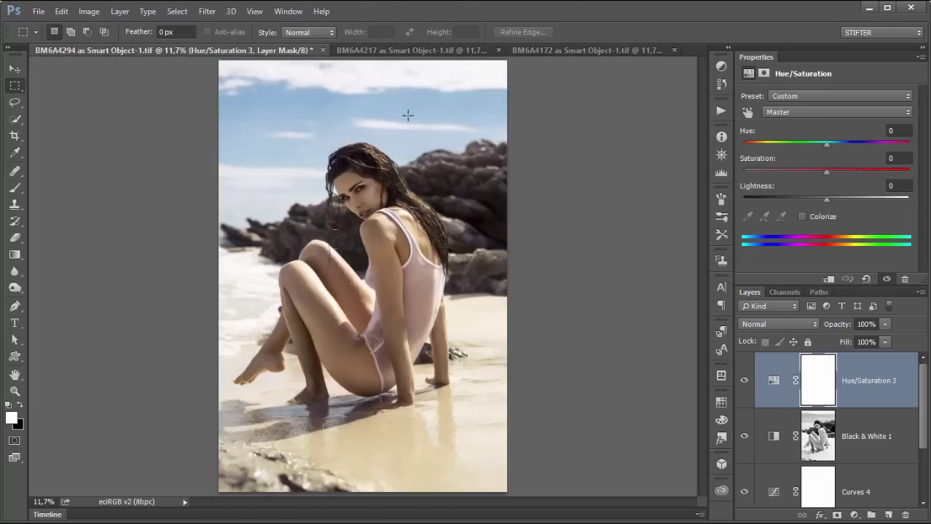
pyautogui.click(773, 380)
pyautogui.click(790, 112)
pyautogui.click(789, 120)
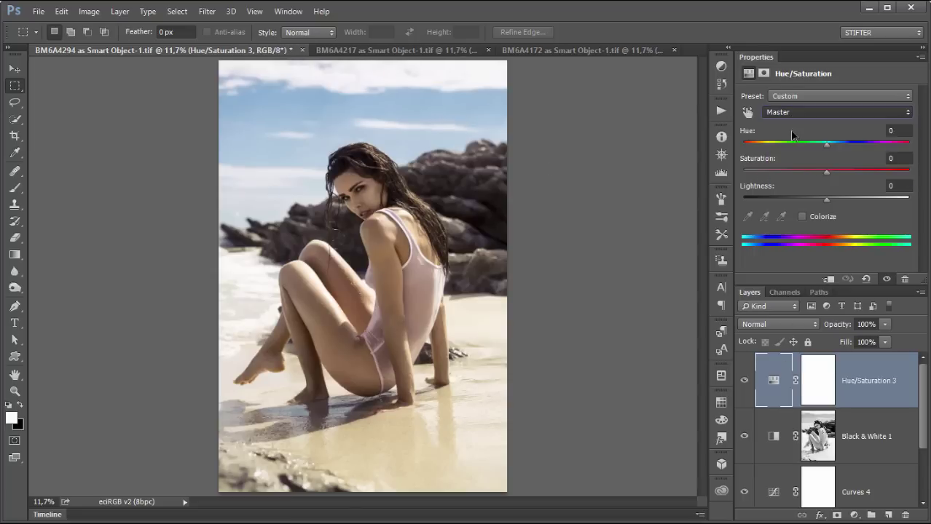
pyautogui.moveTo(890, 131); pyautogui.dragTo(923, 131)
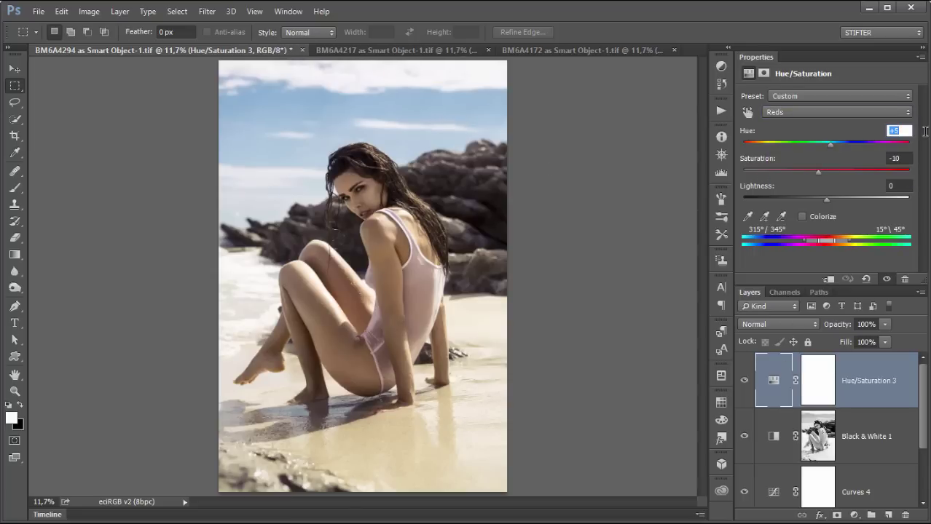
pyautogui.write('2')
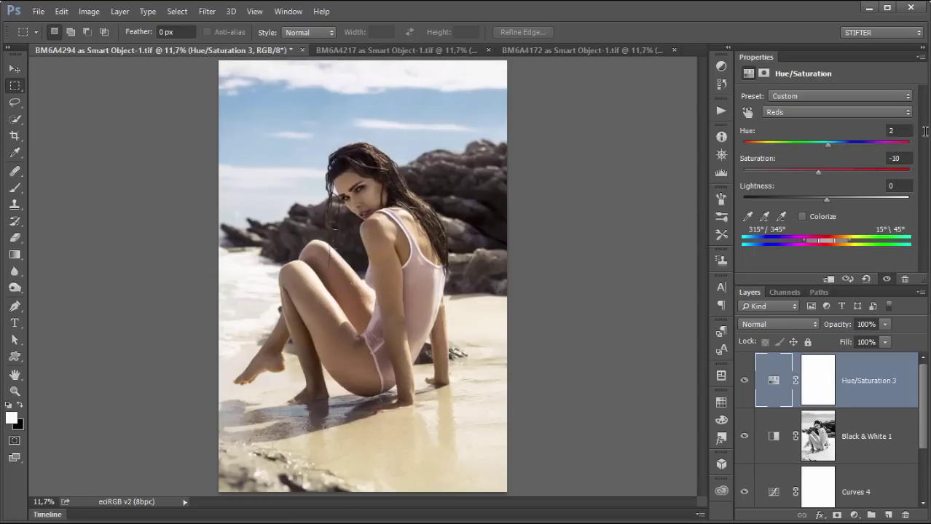
# Set the Reds hue to 2 in the BM6A4217 photo.
pyautogui.click(433, 56)
pyautogui.click(796, 112)
pyautogui.click(796, 116)
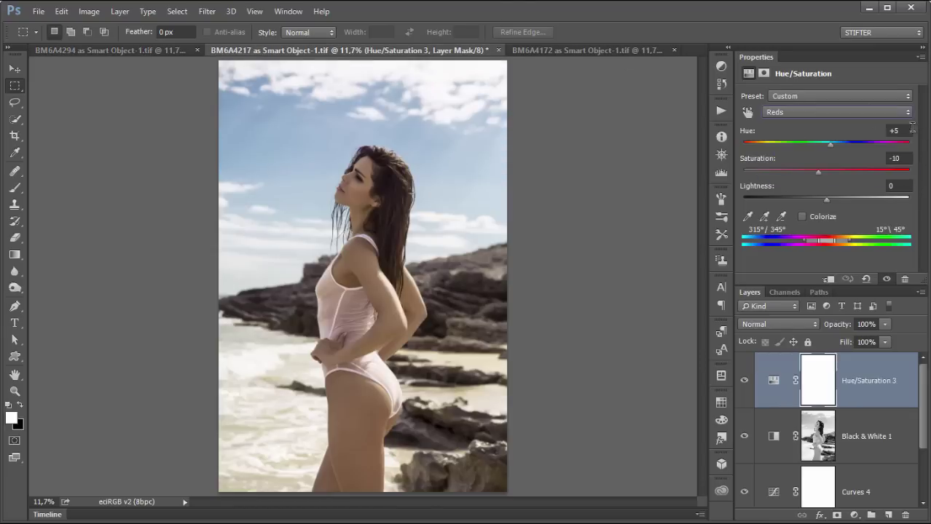
pyautogui.doubleClick(900, 130)
pyautogui.write('2')
# Set the Reds hue to 2 in the BM6A4172 photo.
pyautogui.click(561, 50)
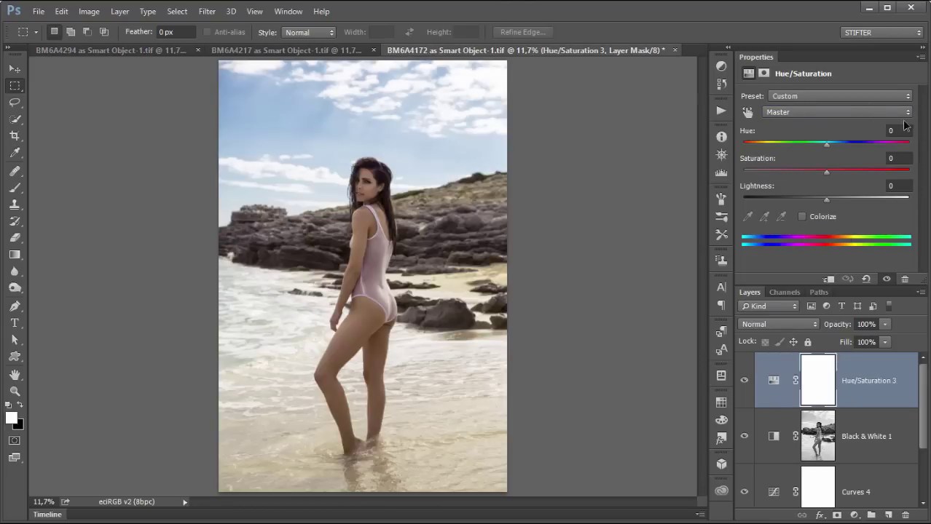
pyautogui.click(848, 116)
pyautogui.click(837, 132)
pyautogui.doubleClick(890, 130)
pyautogui.write('2')
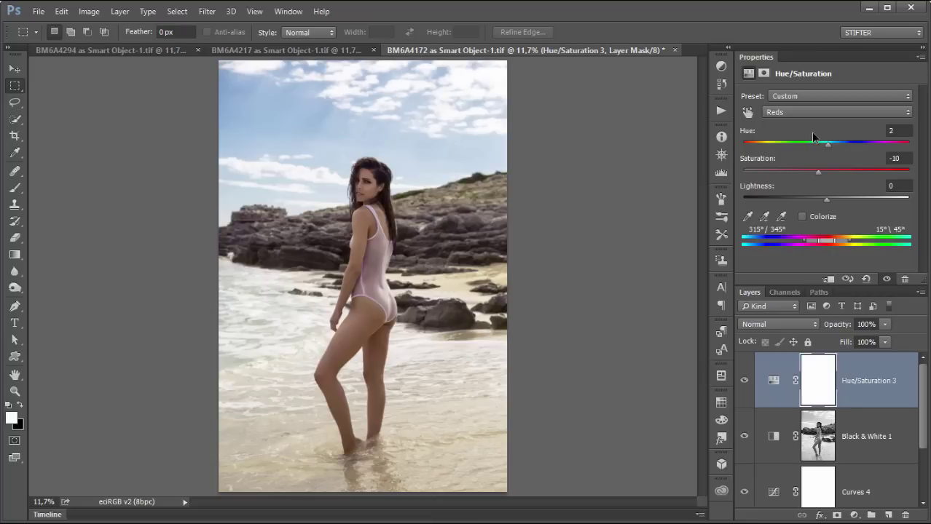
# Group BM6A4172's adjustment layers into a group named 'Color Correction'.
pyautogui.scroll(-1, 891, 445)
pyautogui.scroll(-1, 891, 445)
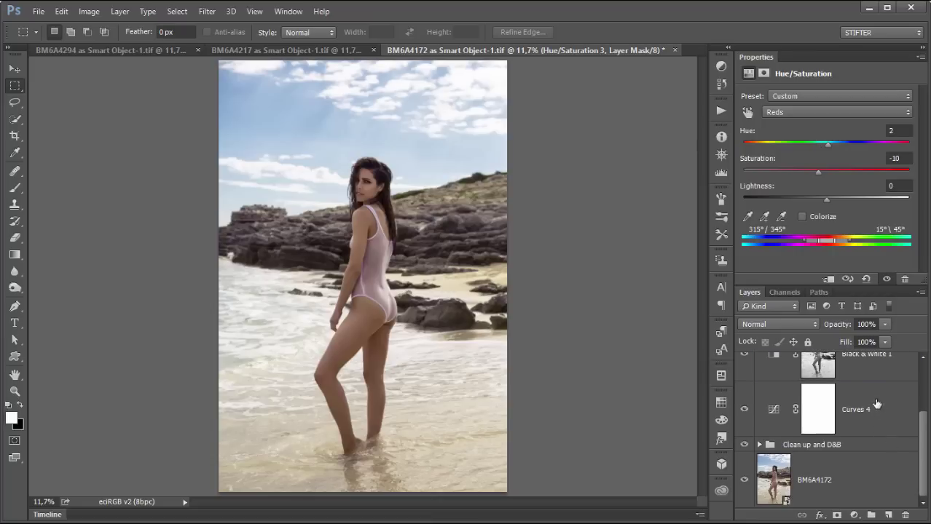
pyautogui.keyDown('shift'); pyautogui.click(876, 406); pyautogui.keyUp('shift')
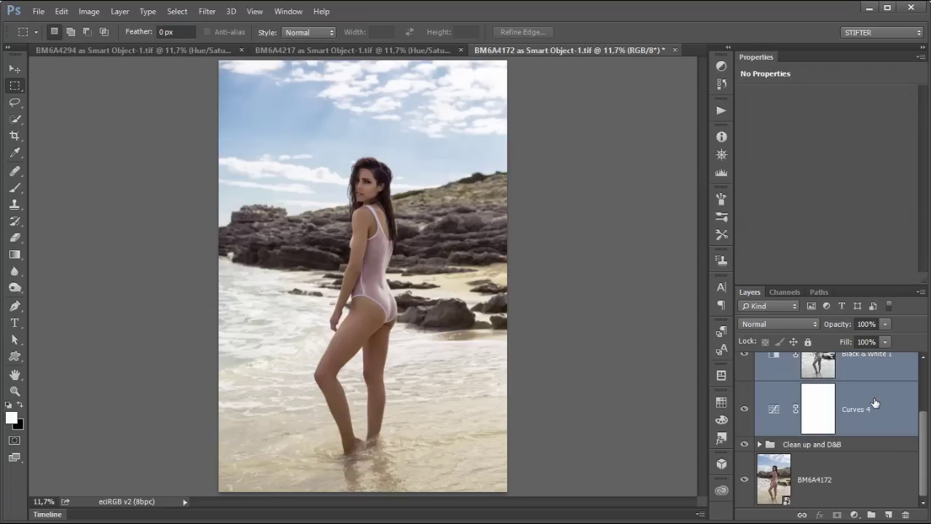
pyautogui.hotkey('ctrl', 'g')
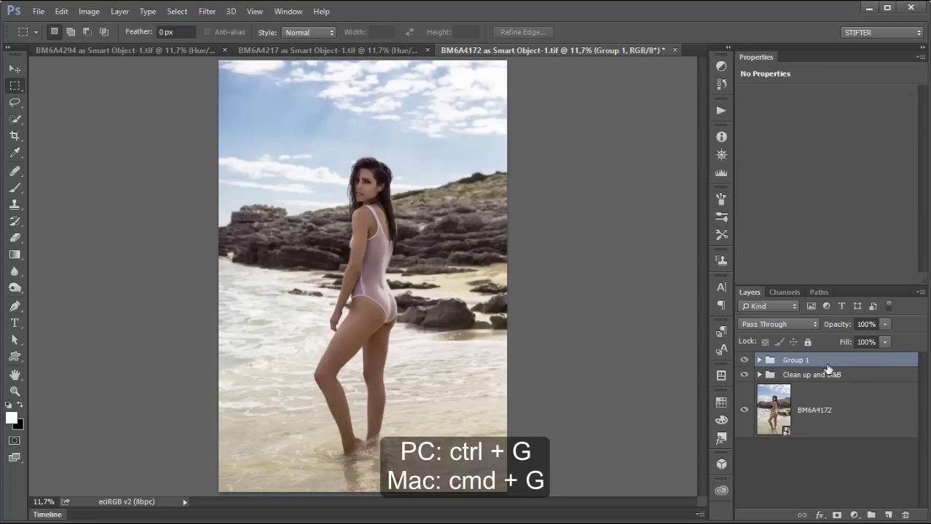
pyautogui.doubleClick(807, 359)
pyautogui.write('Color Correction')
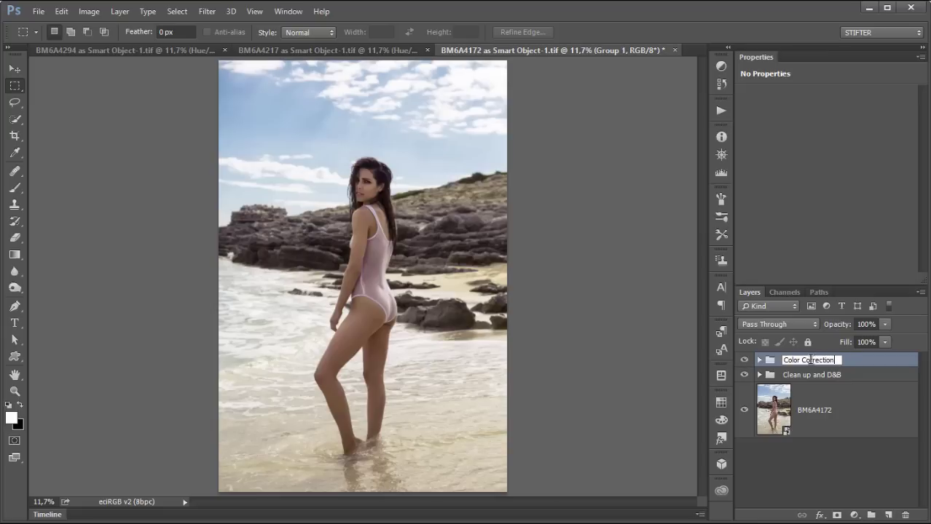
pyautogui.press('Return')
pyautogui.doubleClick(808, 360)
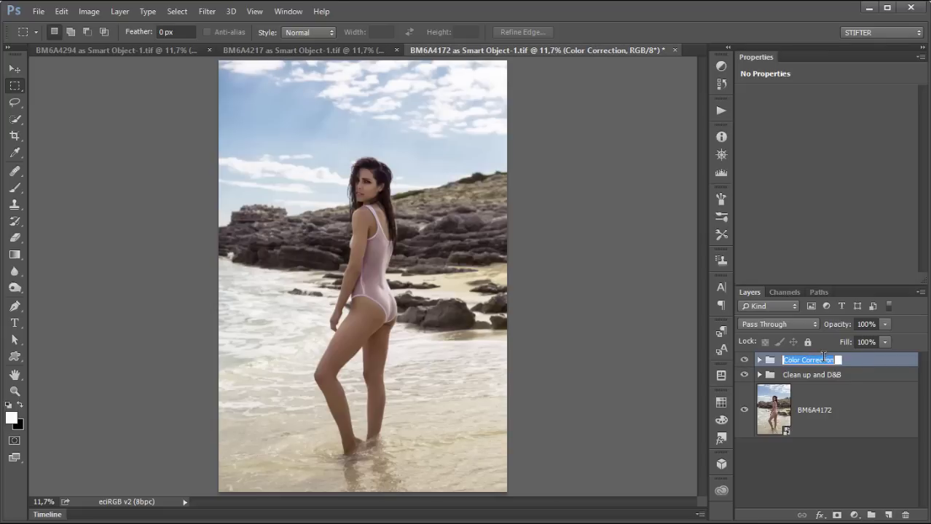
pyautogui.press('Return')
# Group BM6A4217's three adjustment layers as 'Color Correction'.
pyautogui.click(346, 51)
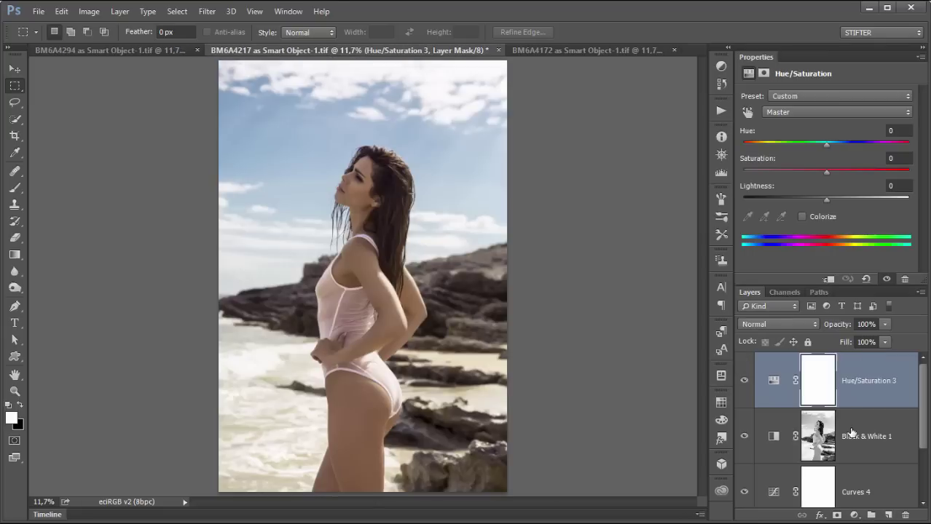
pyautogui.keyDown('shift'); pyautogui.click(856, 470); pyautogui.keyUp('shift')
pyautogui.hotkey('ctrl', 'g')
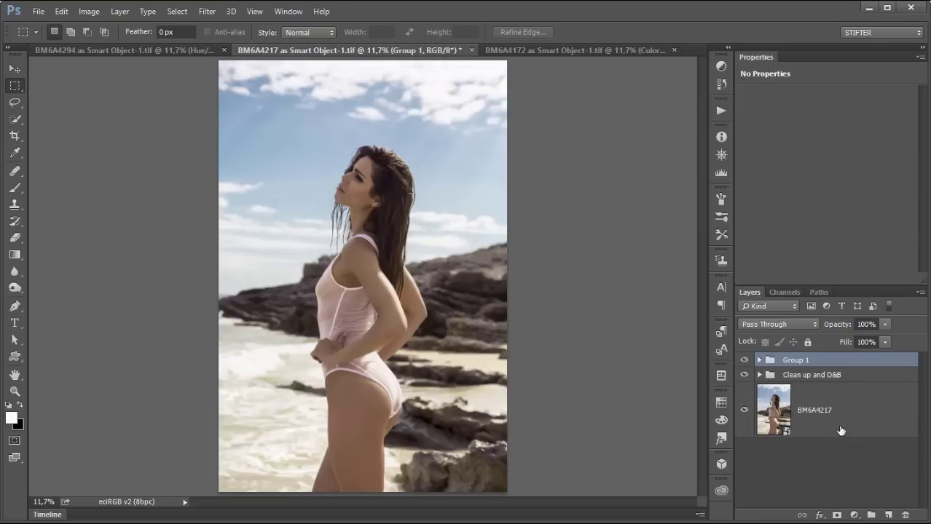
pyautogui.doubleClick(793, 361)
pyautogui.write('Color Correction')
pyautogui.press('Return')
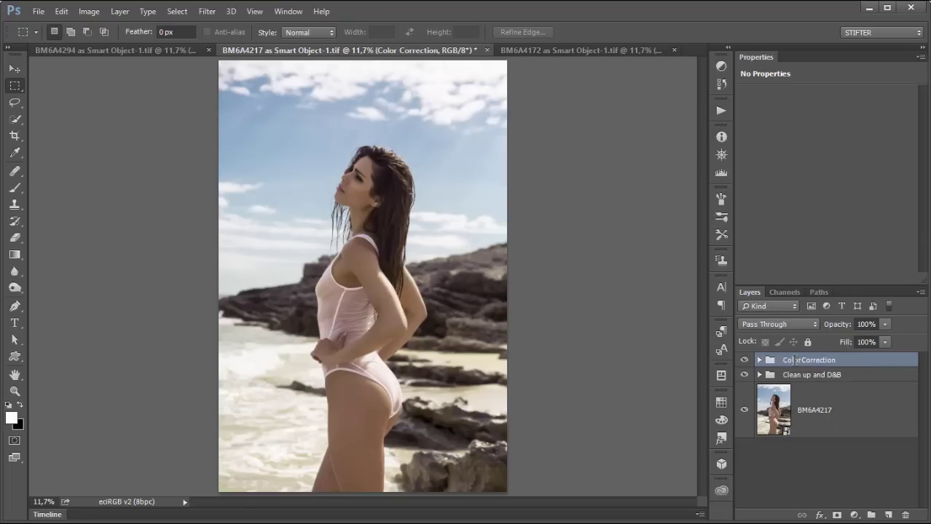
# Group BM6A4294's adjustment layers down to Curves 4 as 'Color Correction'.
pyautogui.click(146, 51)
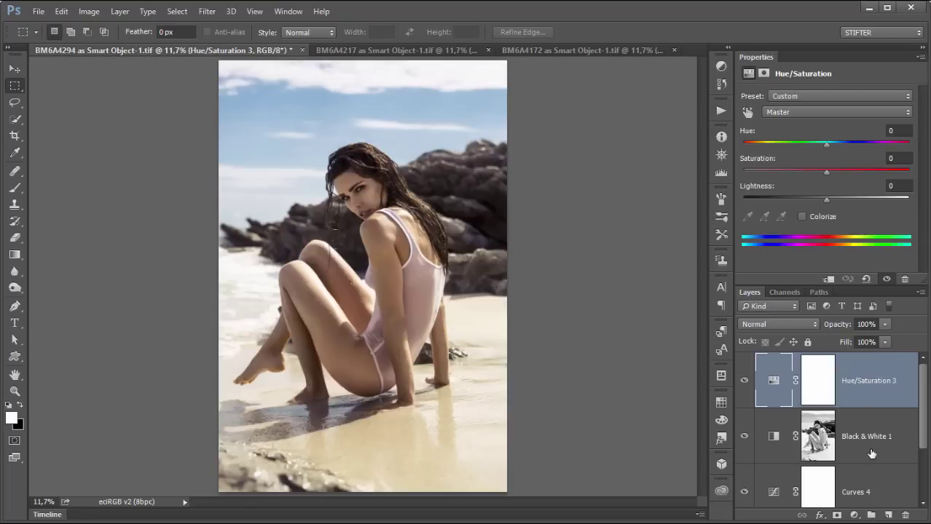
pyautogui.scroll(-3, 867, 430)
pyautogui.keyDown('shift'); pyautogui.click(870, 419); pyautogui.keyUp('shift')
pyautogui.hotkey('ctrl', 'g')
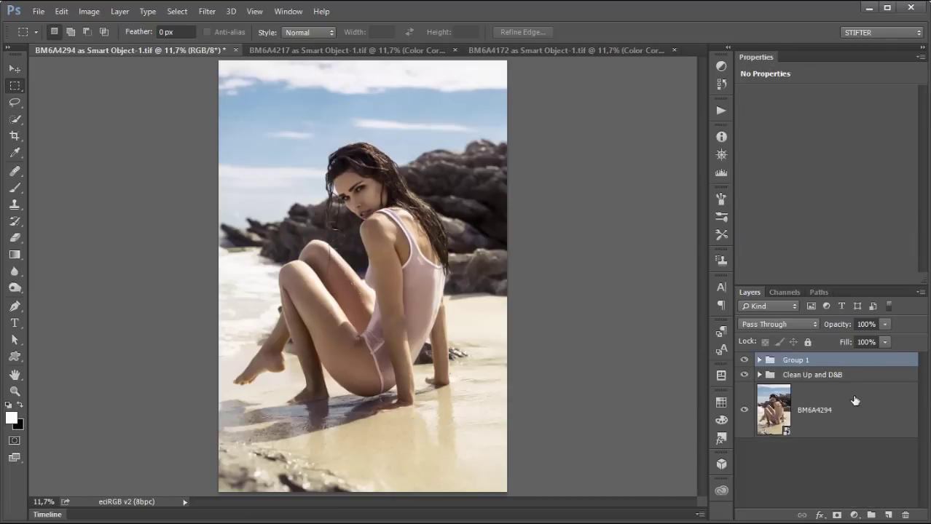
pyautogui.doubleClick(798, 359)
pyautogui.write('Color Correction')
pyautogui.press('Return')
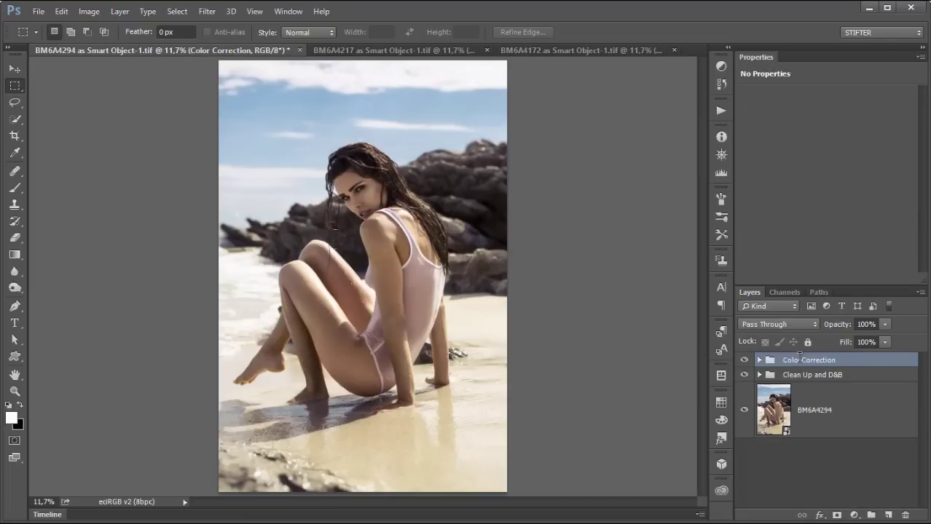
# Toggle the retouching groups off and on in BM6A4294, BM6A4217 and BM6A4172.
pyautogui.keyDown('alt'); pyautogui.click(744, 412); pyautogui.keyUp('alt')
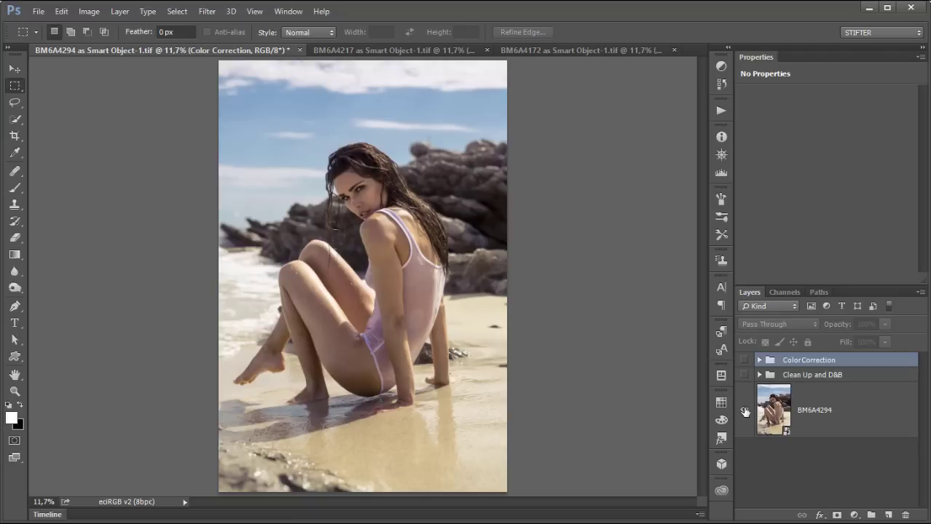
pyautogui.keyDown('alt'); pyautogui.click(744, 412); pyautogui.keyUp('alt')
pyautogui.click(394, 51)
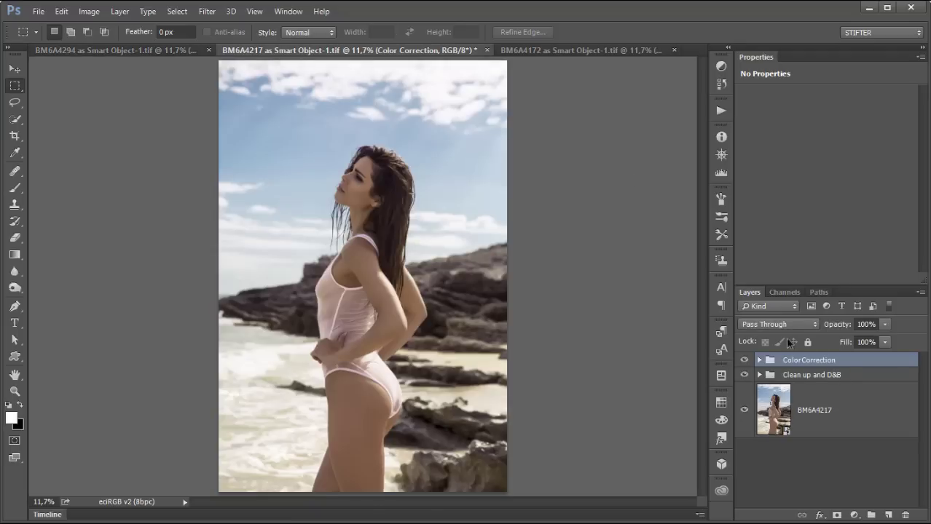
pyautogui.keyDown('alt'); pyautogui.click(743, 412); pyautogui.keyUp('alt')
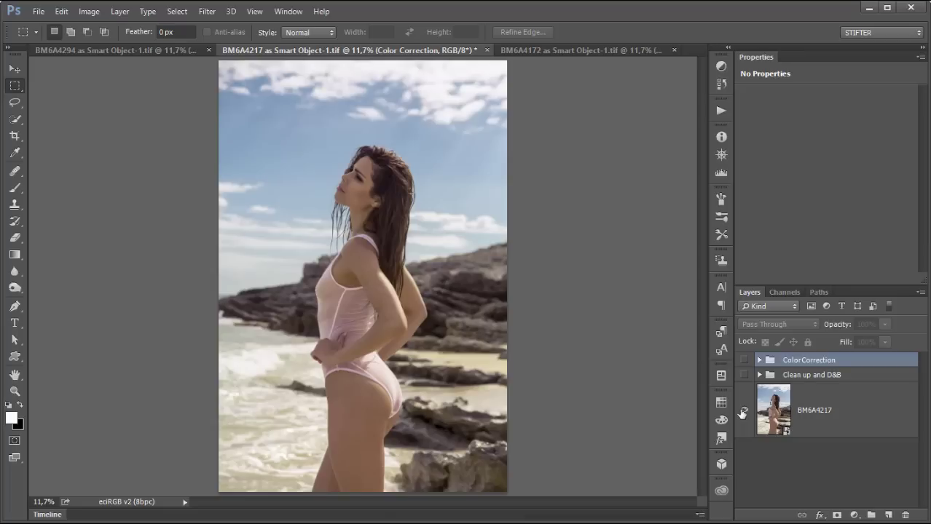
pyautogui.keyDown('alt'); pyautogui.click(743, 412); pyautogui.keyUp('alt')
pyautogui.click(555, 51)
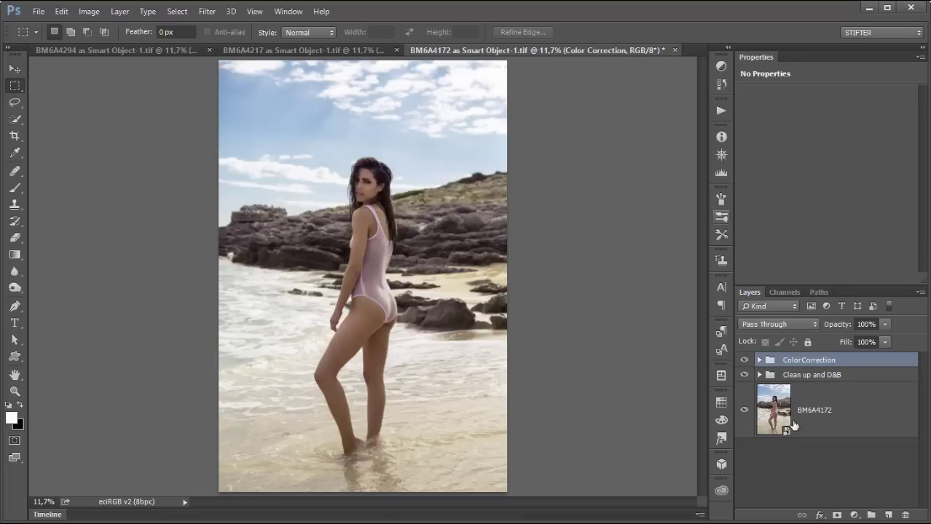
pyautogui.keyDown('alt'); pyautogui.click(745, 412); pyautogui.keyUp('alt')
pyautogui.keyDown('alt'); pyautogui.click(744, 413); pyautogui.keyUp('alt')
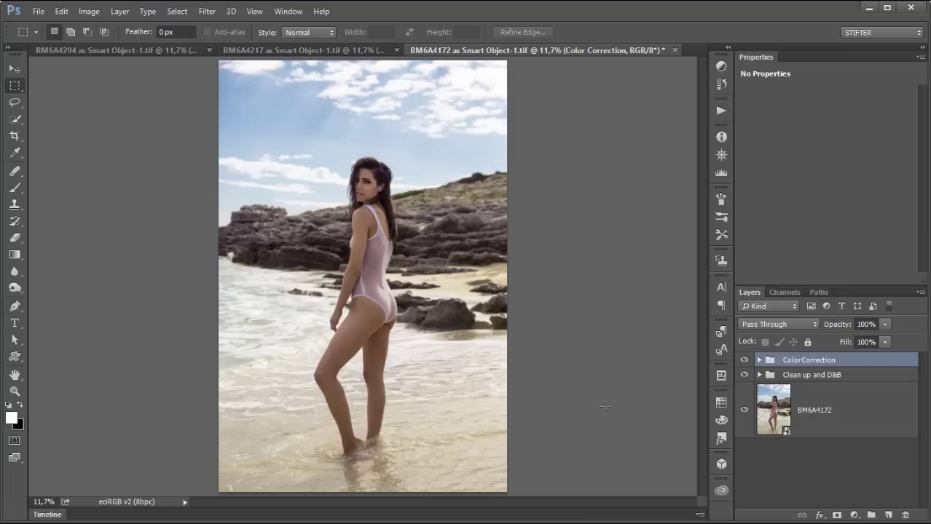
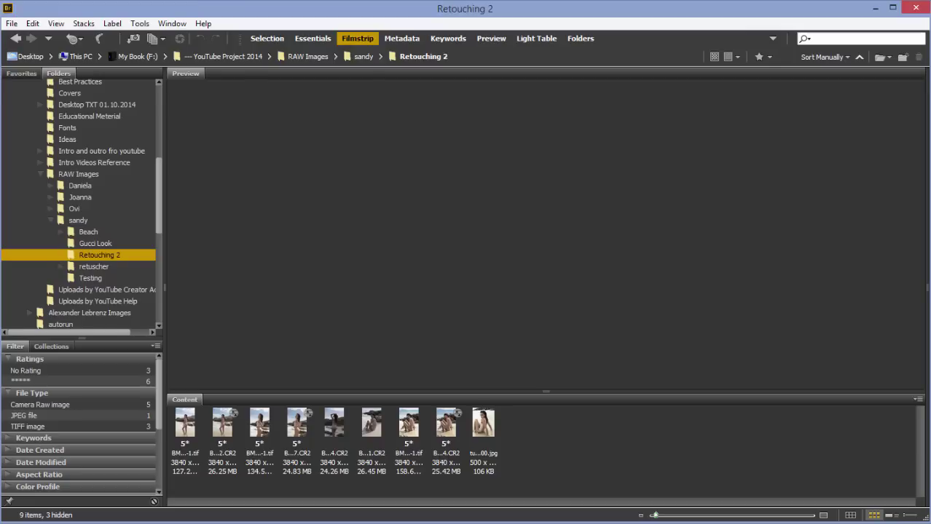
# Filter the Retouching 2 folder to TIFF images and select all three thumbnails.
pyautogui.click(60, 427)
pyautogui.hotkey('ctrl', 'a')
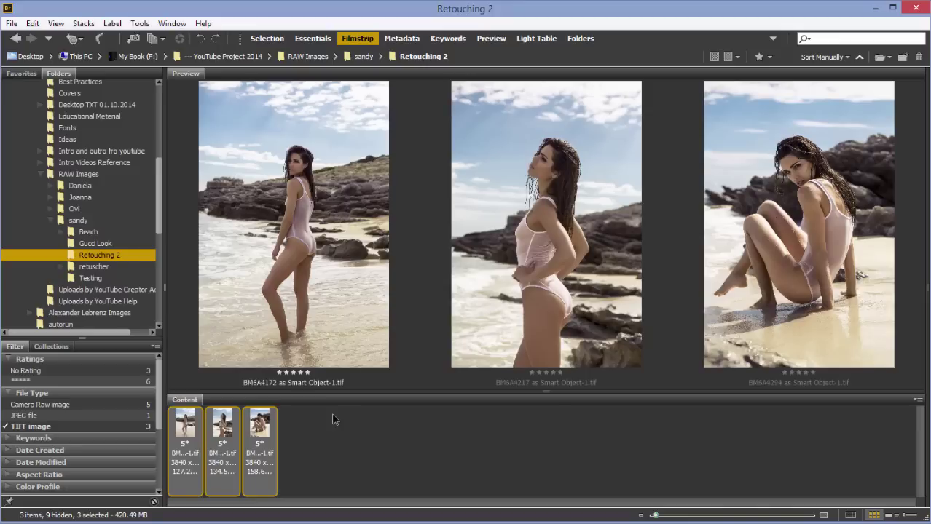
pyautogui.rightClick(269, 417)
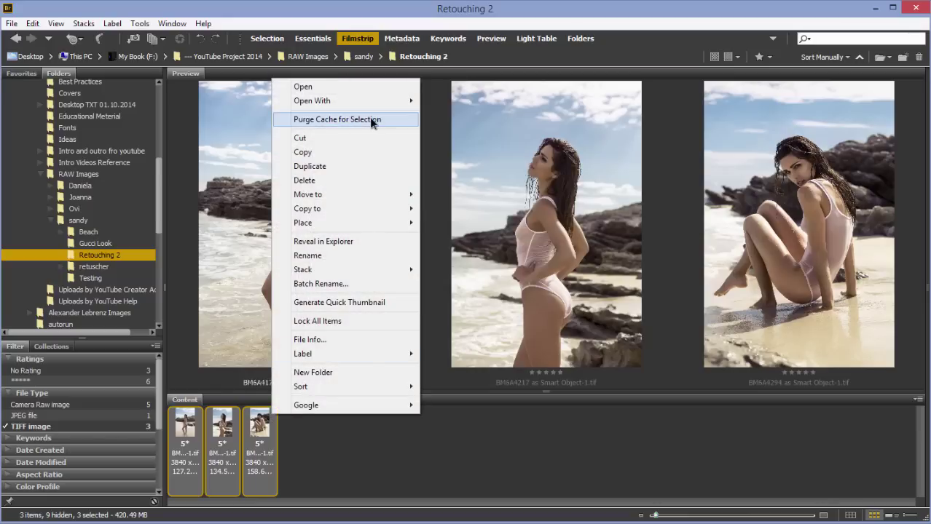
# Switch to the Testing folder and select its three beach photos BM6A4401, BM6A4462 and BM6A4490.
pyautogui.click(326, 443)
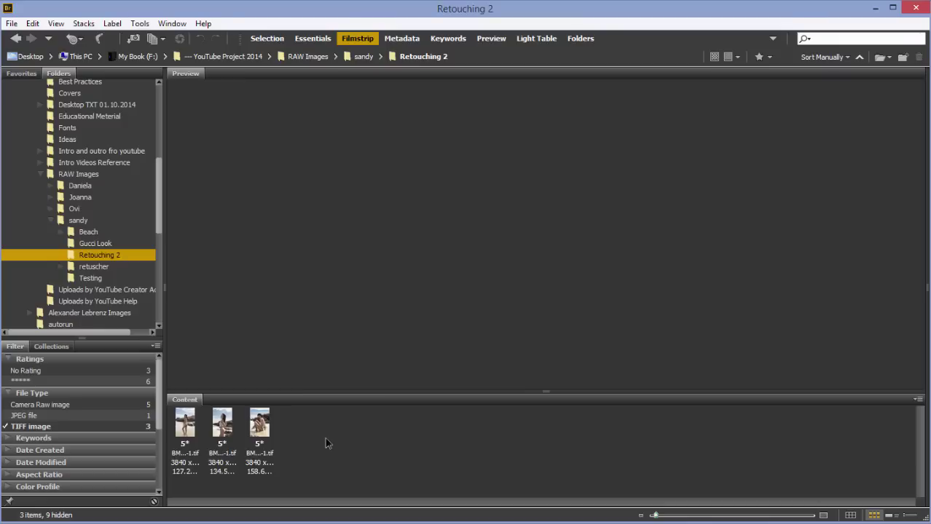
pyautogui.hotkey('ctrl', 'a')
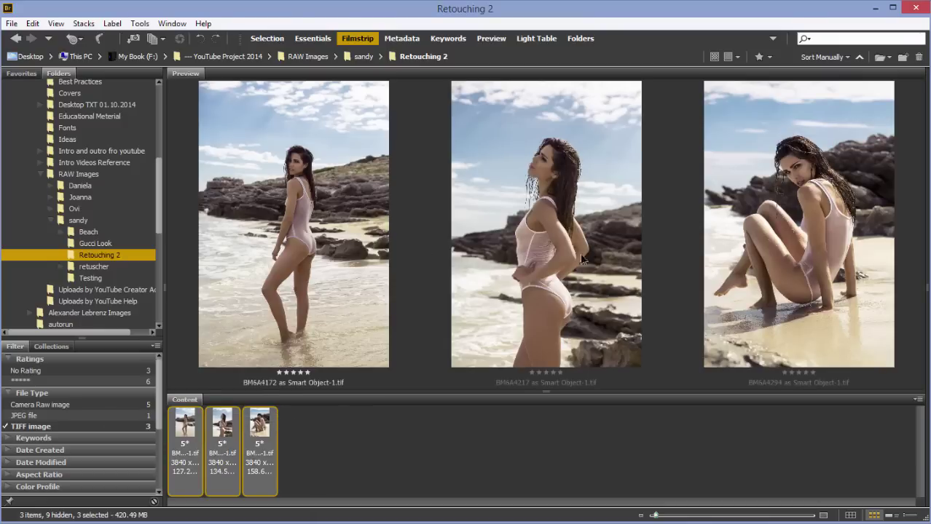
pyautogui.rightClick(263, 422)
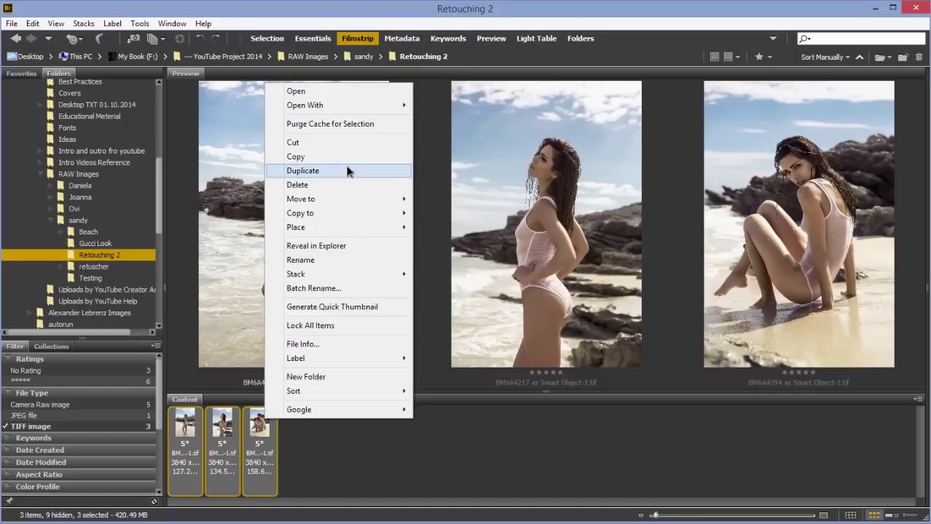
pyautogui.click(358, 469)
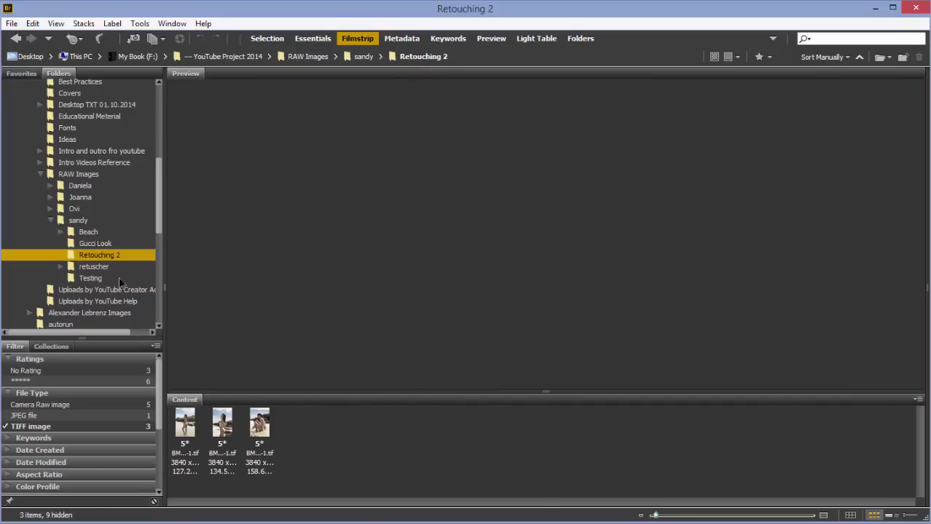
pyautogui.hotkey('ctrl', 'a')
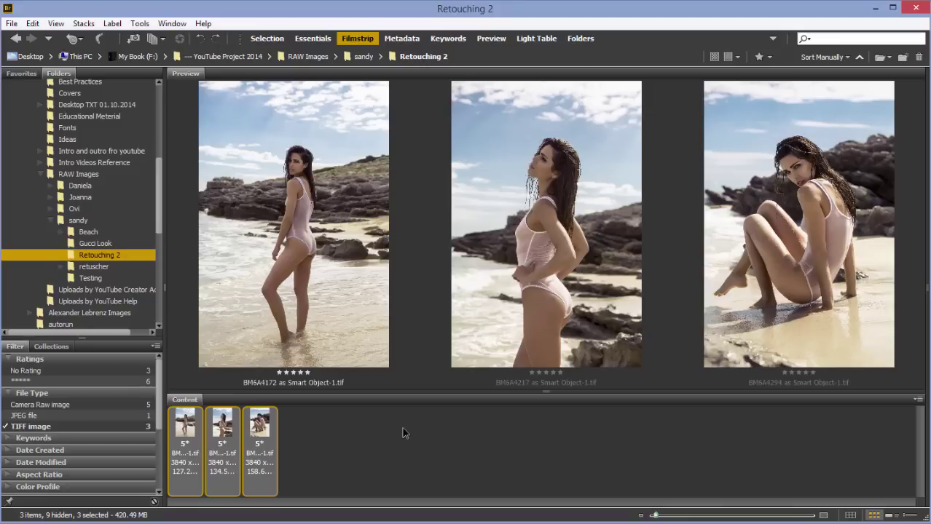
pyautogui.click(114, 276)
pyautogui.hotkey('ctrl', 'a')
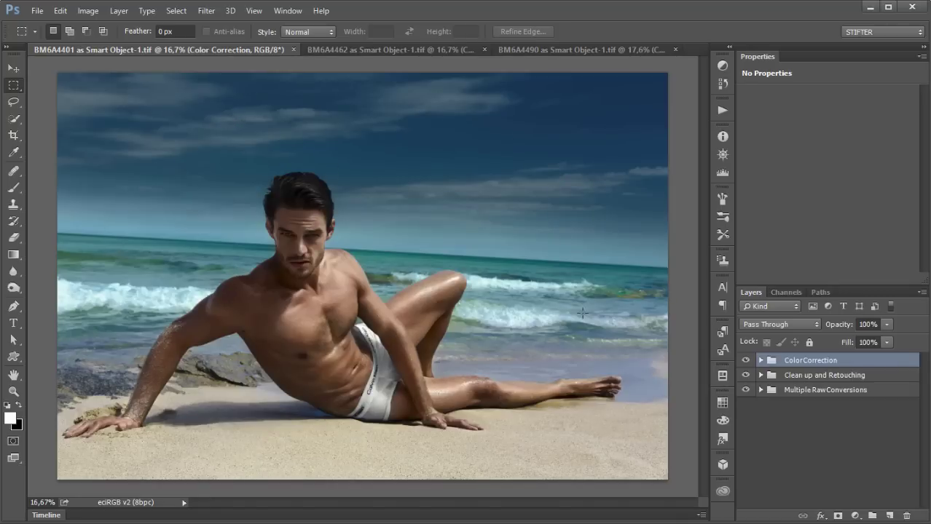
# In BM6A4401, step through the layer groups and briefly expand the Multiple Raw Conversions group.
pyautogui.click(875, 391)
pyautogui.click(879, 374)
pyautogui.click(882, 363)
pyautogui.click(885, 392)
pyautogui.click(882, 375)
pyautogui.click(880, 360)
pyautogui.click(761, 390)
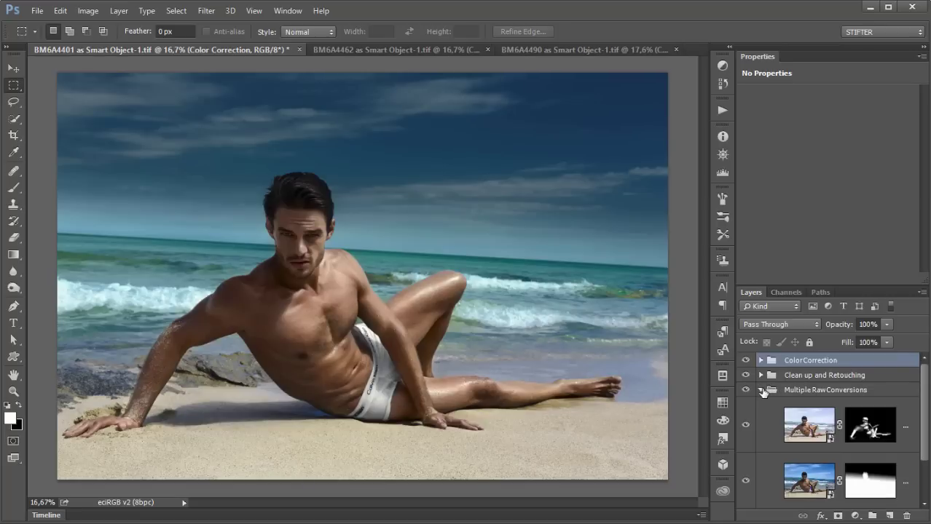
pyautogui.scroll(-2, 762, 392)
pyautogui.scroll(2, 762, 392)
pyautogui.click(761, 390)
# In BM6A4462, expand MultipleRawConversion, widen the panels and select the Highlights layer.
pyautogui.click(438, 52)
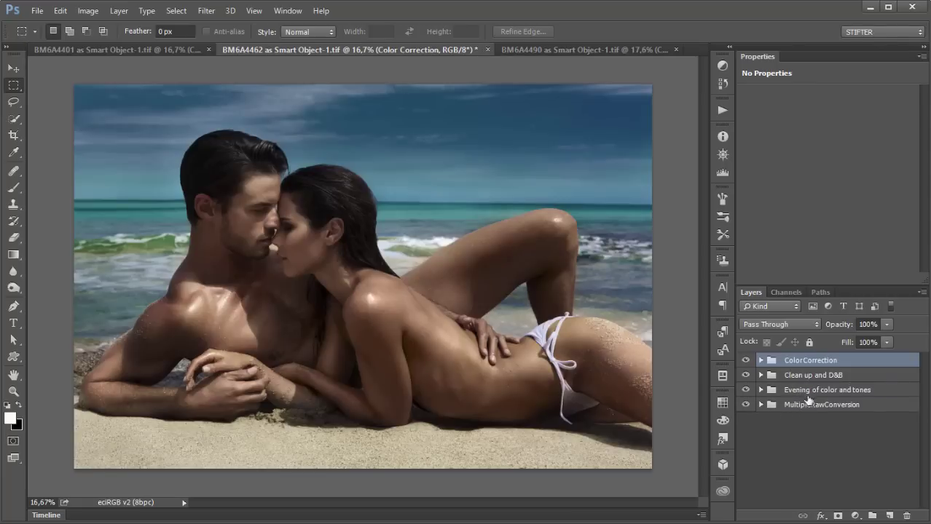
pyautogui.click(861, 394)
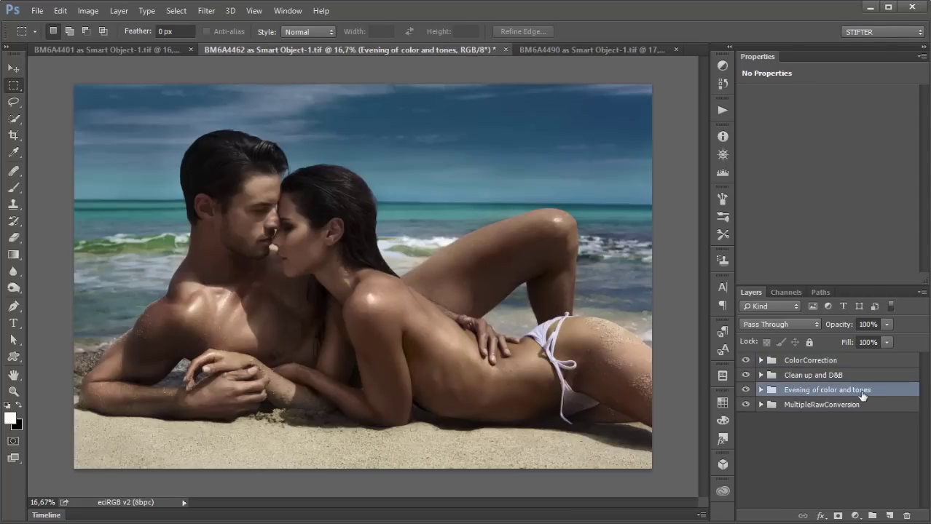
pyautogui.click(761, 405)
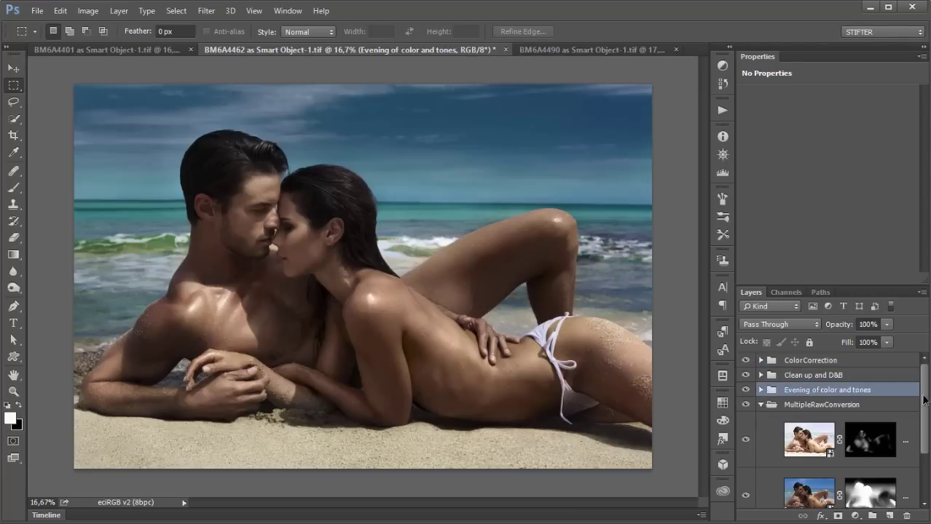
pyautogui.scroll(-3, 825, 430)
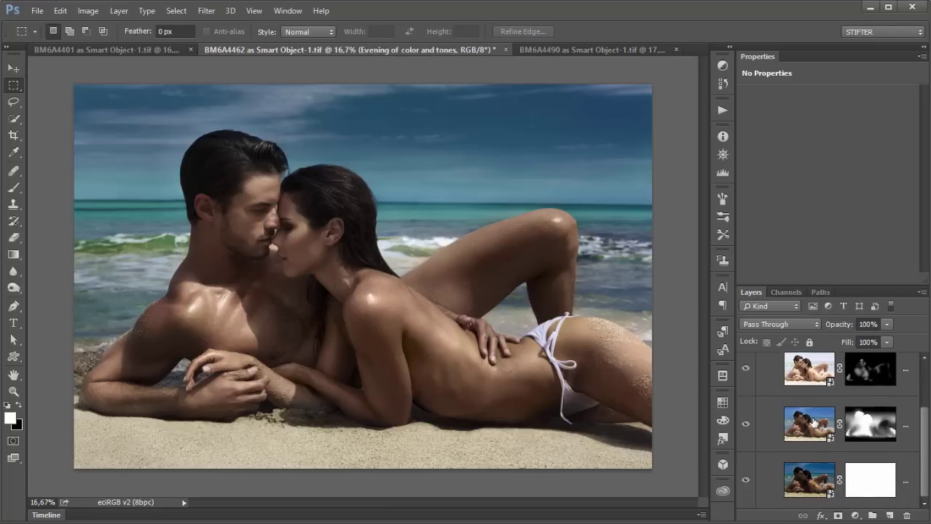
pyautogui.moveTo(711, 351); pyautogui.dragTo(689, 352)
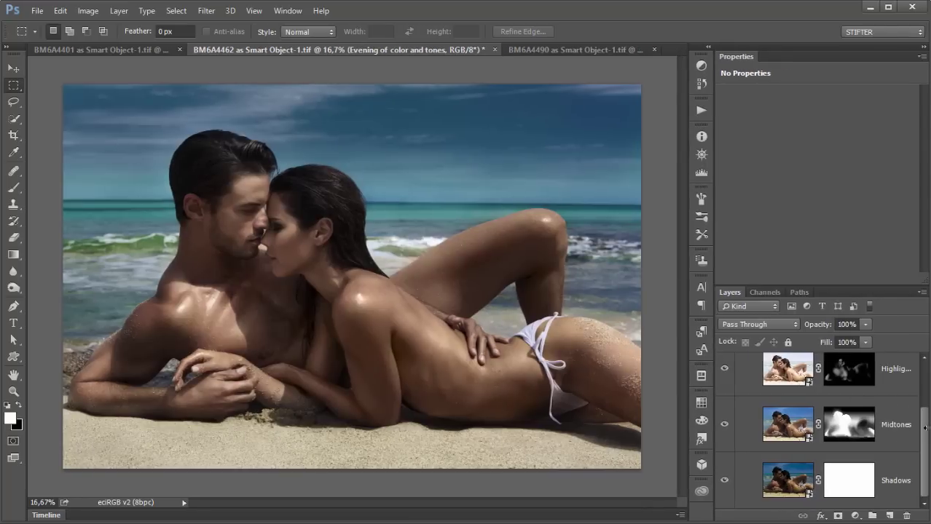
pyautogui.click(754, 376)
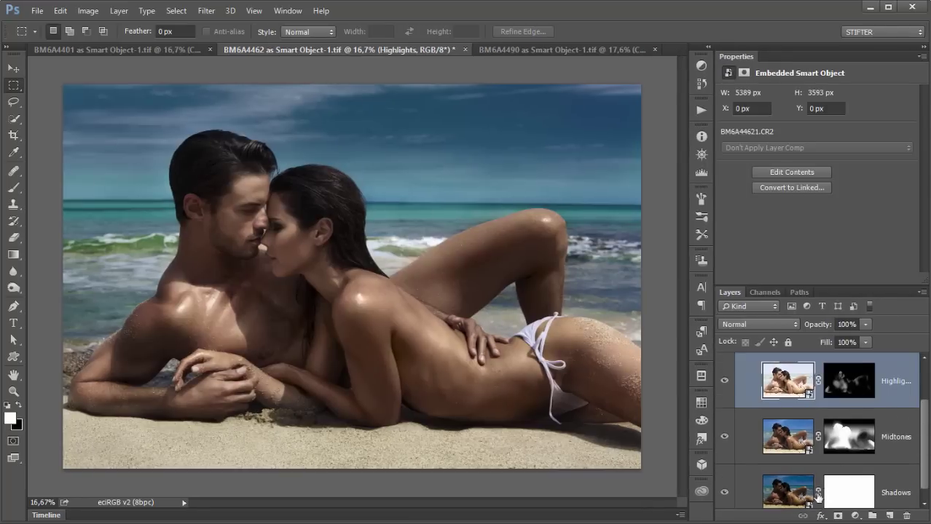
# Back in BM6A4401, expand Multiple Raw Conversions and select the Midtones layer.
pyautogui.click(146, 51)
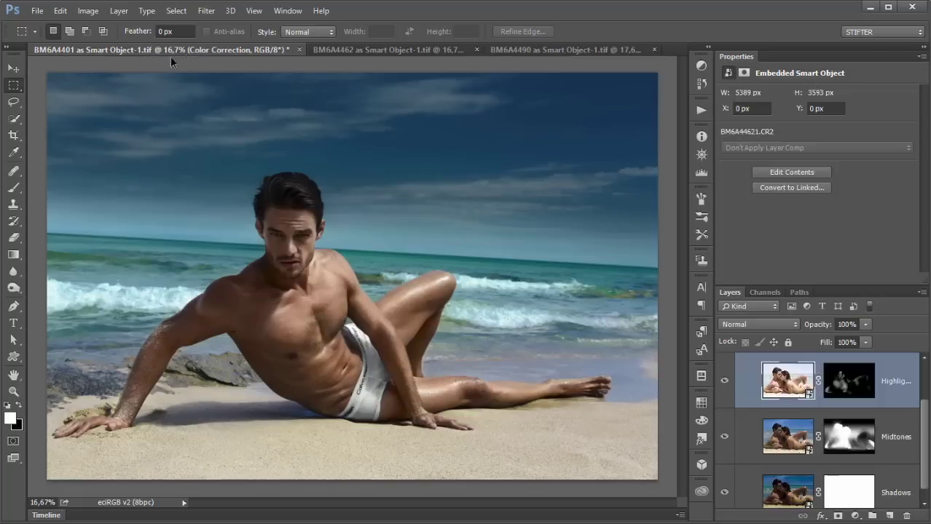
pyautogui.click(739, 390)
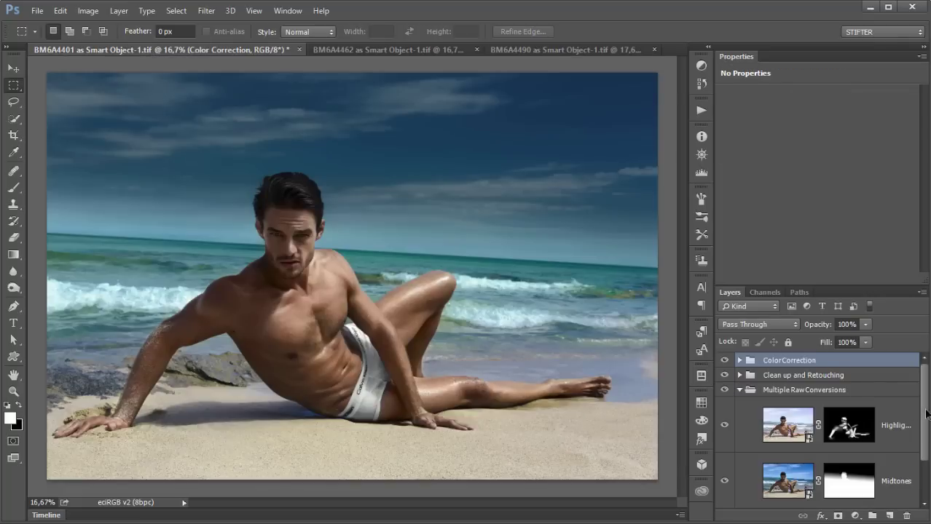
pyautogui.moveTo(923, 426); pyautogui.dragTo(923, 467)
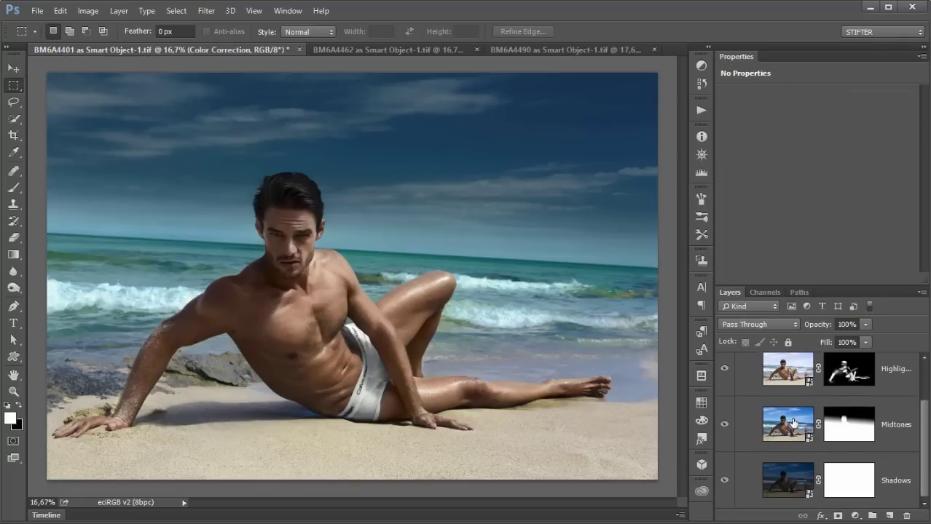
pyautogui.click(793, 422)
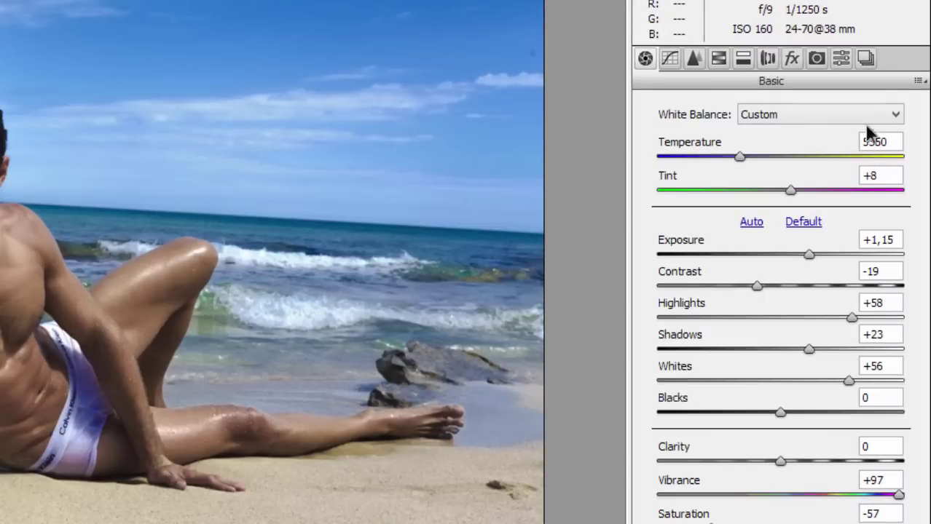
# Start saving the Camera Raw settings, cancel the save, and close Camera Raw without applying.
pyautogui.click(919, 81)
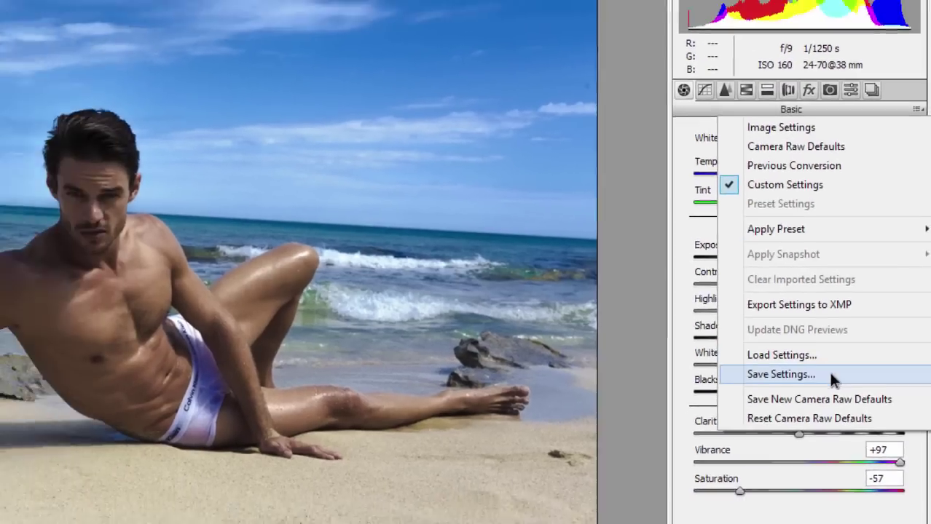
pyautogui.click(808, 392)
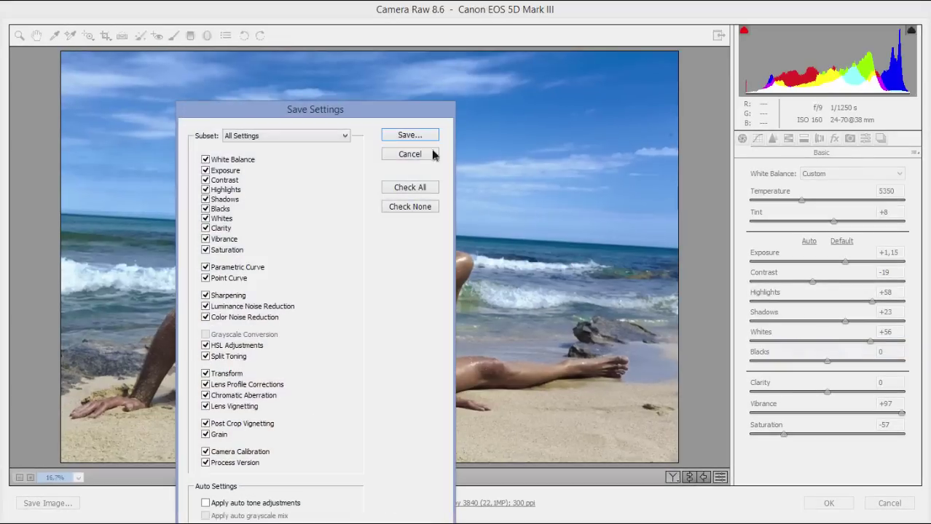
pyautogui.moveTo(327, 111); pyautogui.dragTo(409, 47)
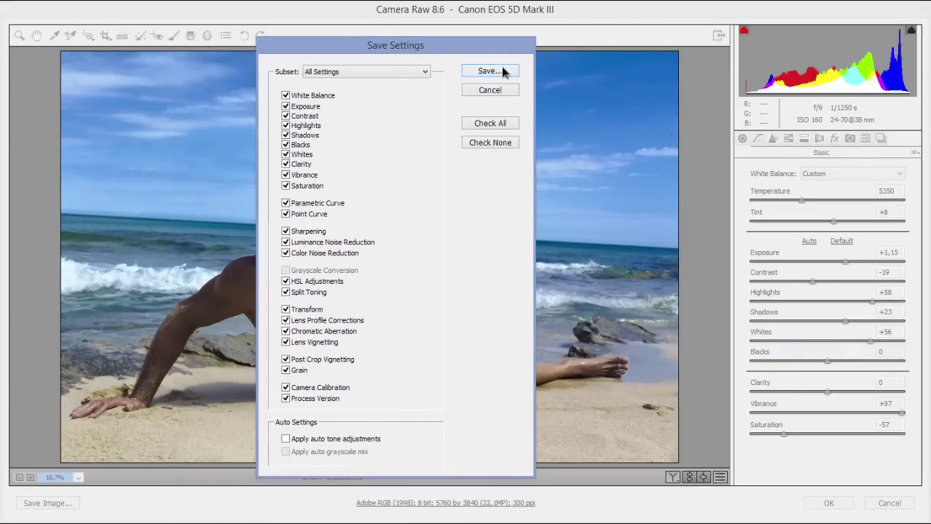
pyautogui.click(504, 70)
pyautogui.moveTo(297, 36); pyautogui.dragTo(378, 55)
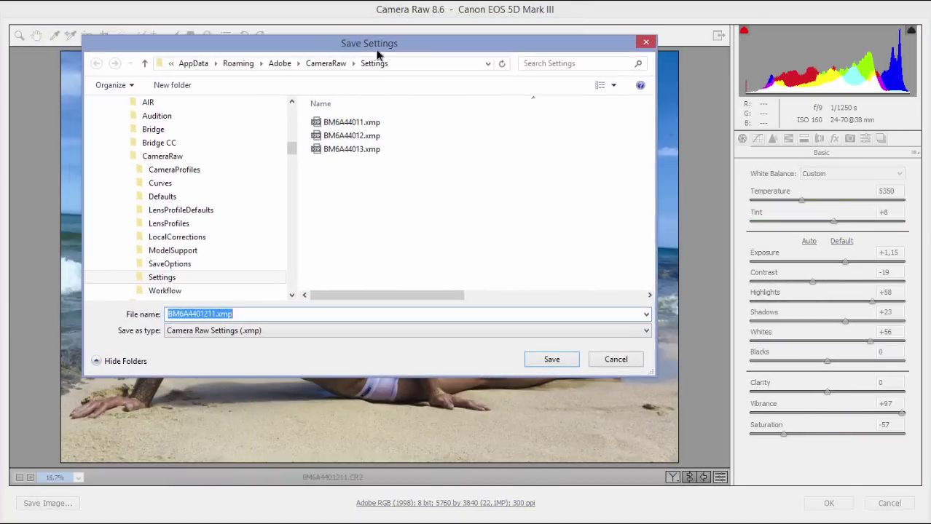
pyautogui.click(615, 359)
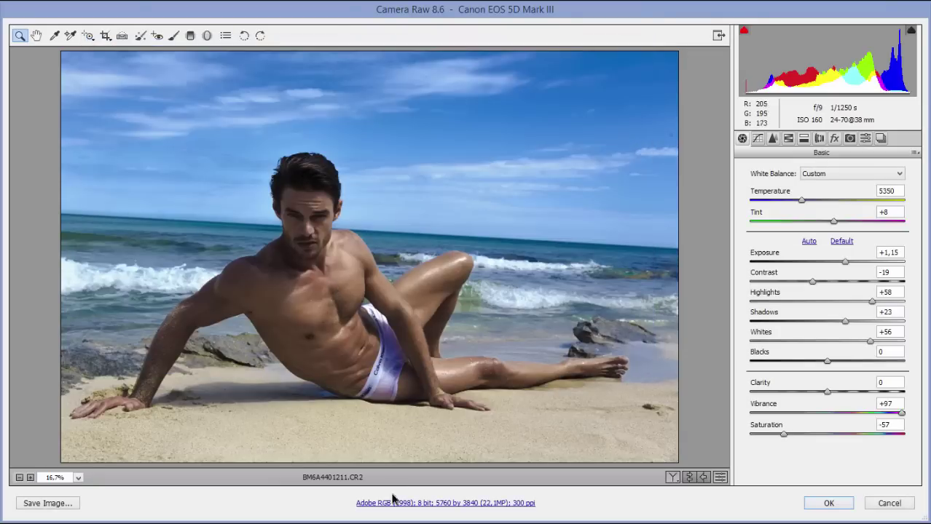
pyautogui.click(890, 503)
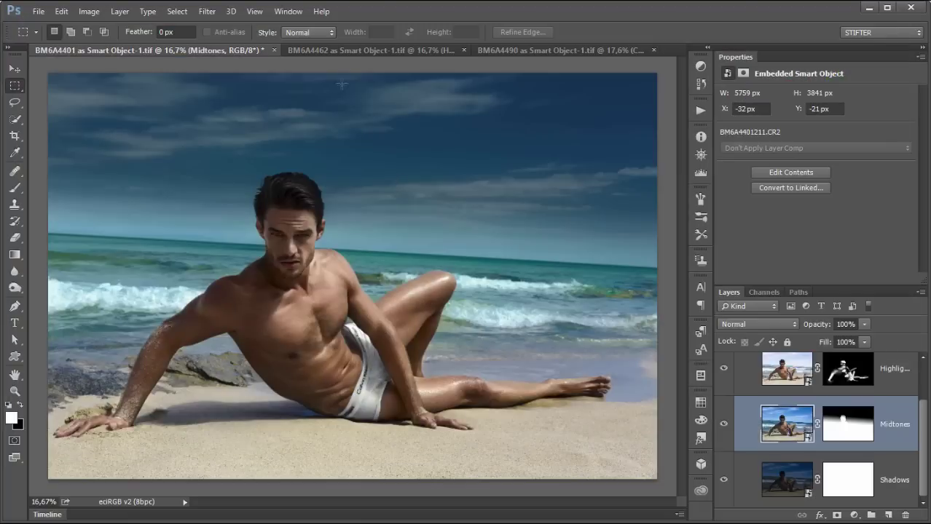
# For BM6A4462's Midtones layer, cancel loading saved settings and leave Camera Raw.
pyautogui.click(361, 52)
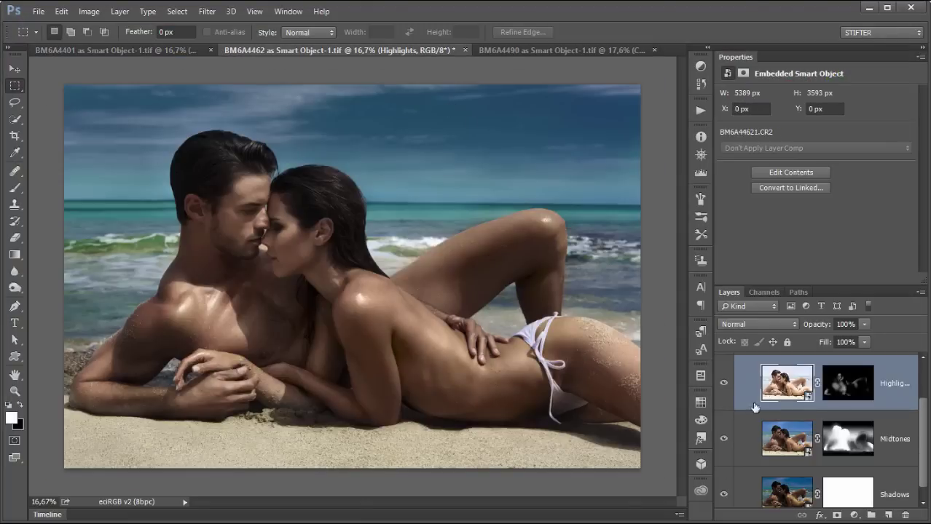
pyautogui.click(781, 434)
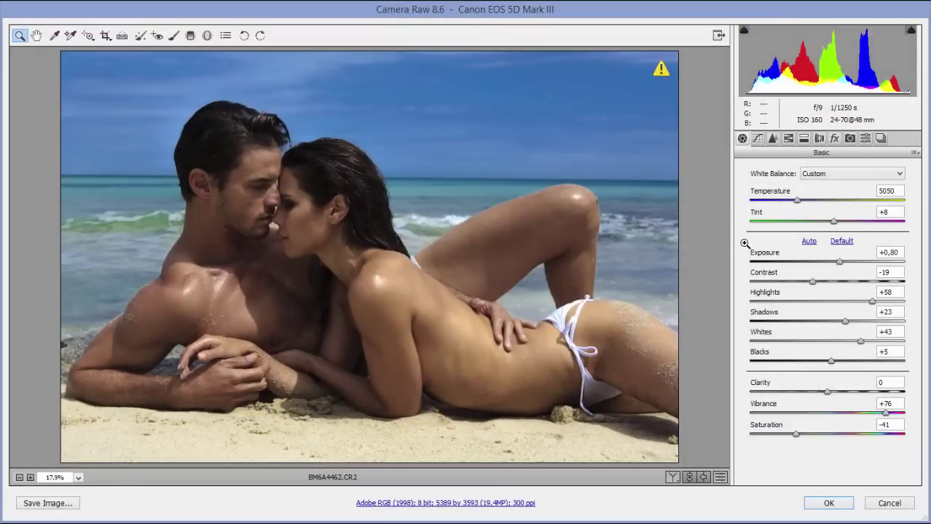
pyautogui.click(914, 153)
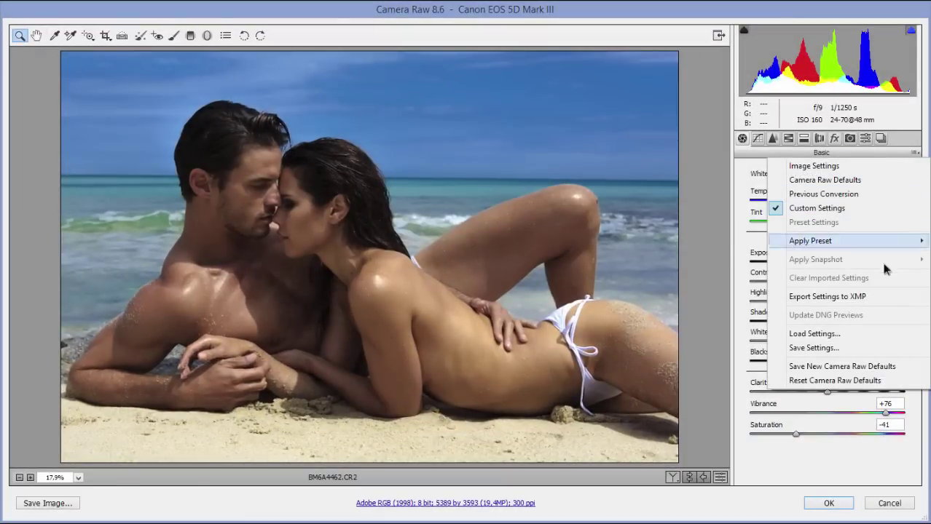
pyautogui.click(850, 333)
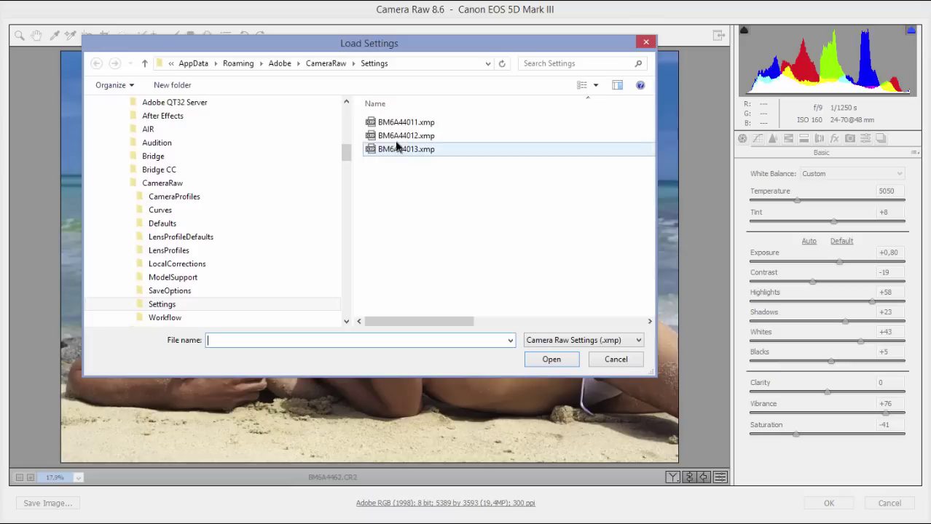
pyautogui.click(610, 359)
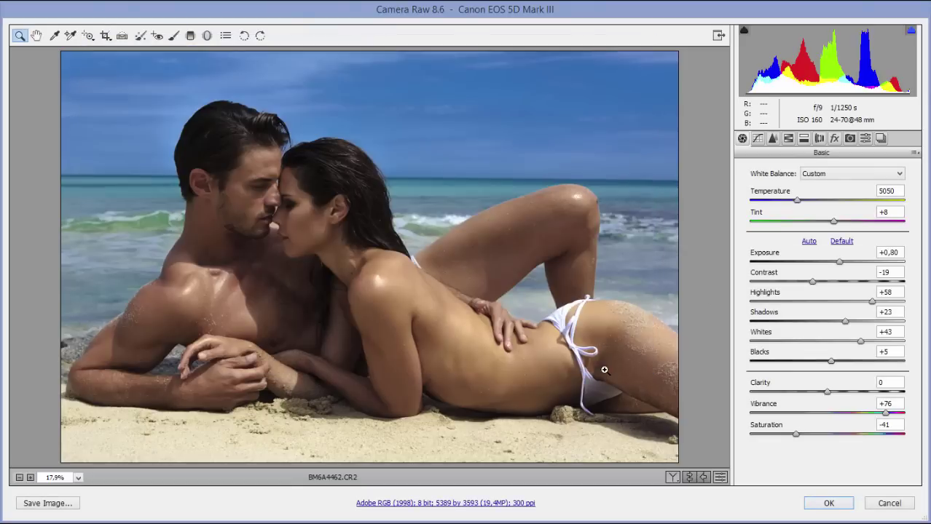
pyautogui.click(886, 503)
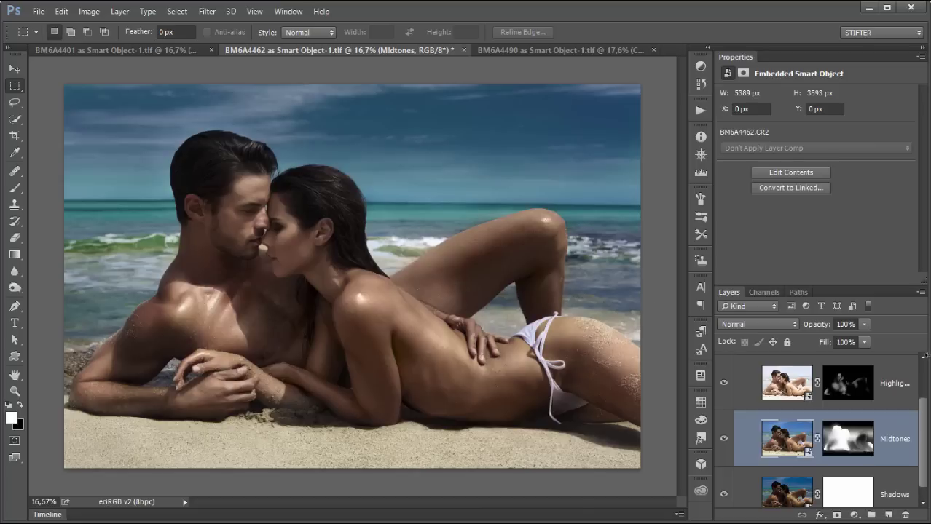
# Collapse MultipleRawConversion and hide the Clean up and D&B and ColorCorrection groups.
pyautogui.moveTo(925, 418); pyautogui.dragTo(926, 399)
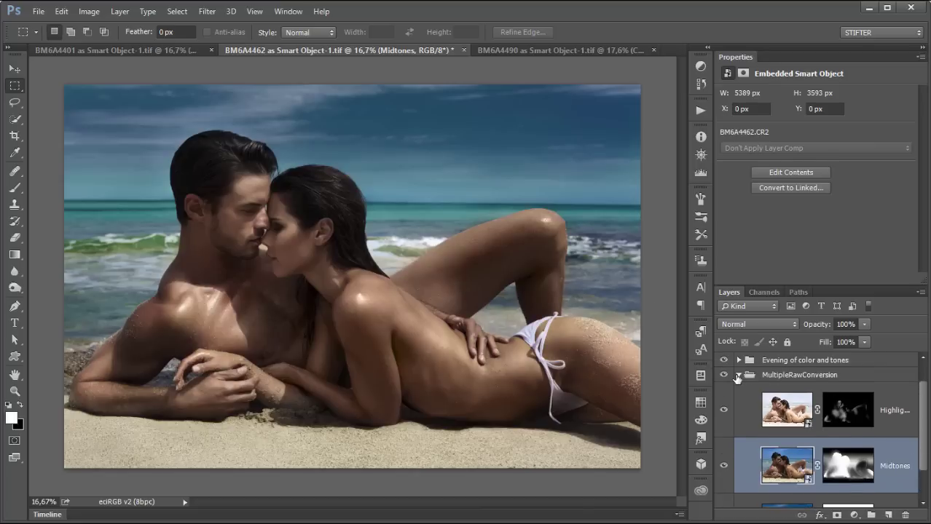
pyautogui.click(738, 379)
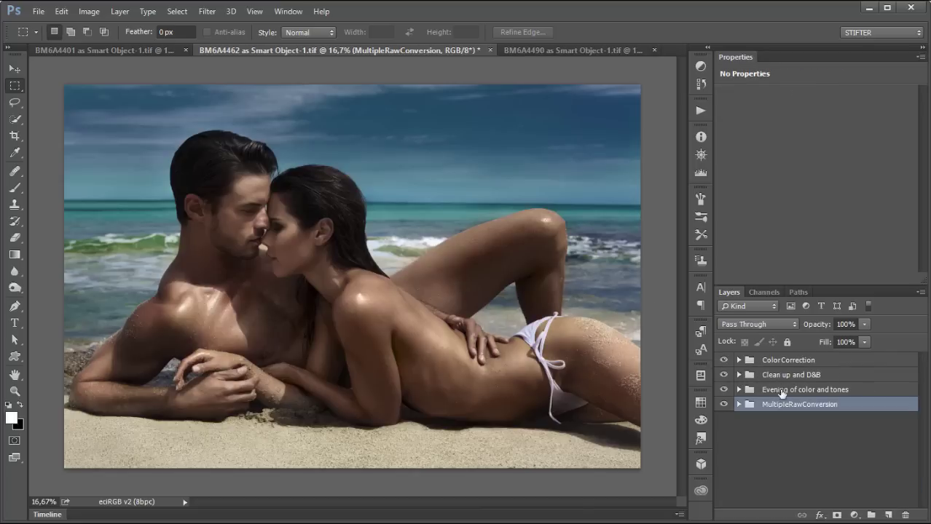
pyautogui.click(723, 374)
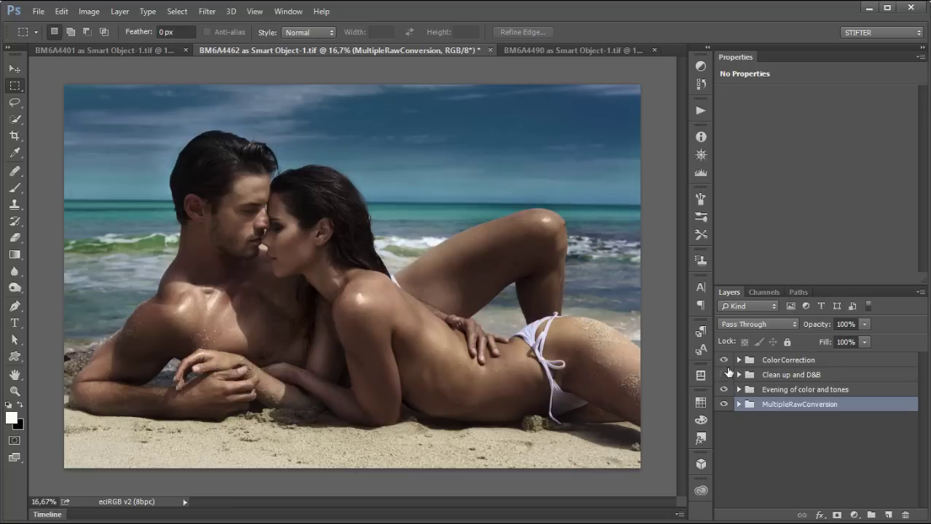
pyautogui.click(723, 360)
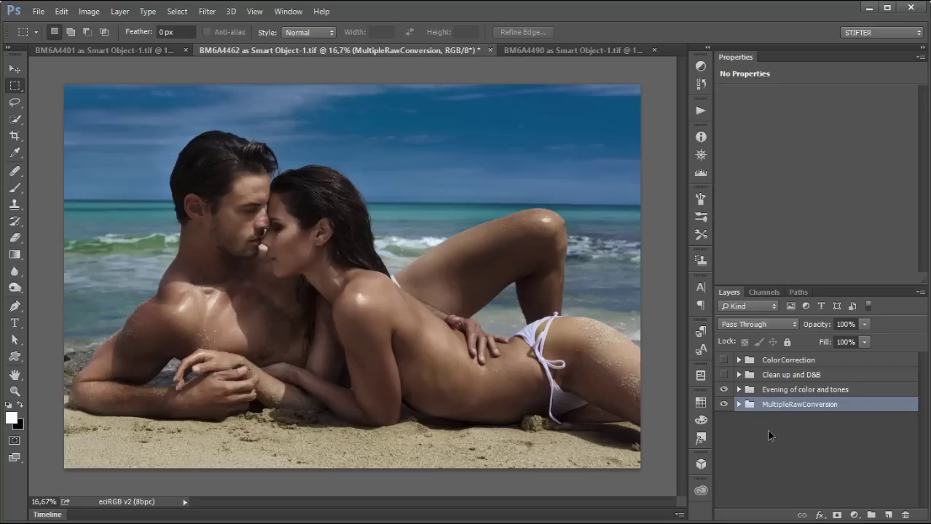
# Scroll through the MultipleRawConversion layers, then expand Evening of color and tones to view its adjustments.
pyautogui.click(738, 404)
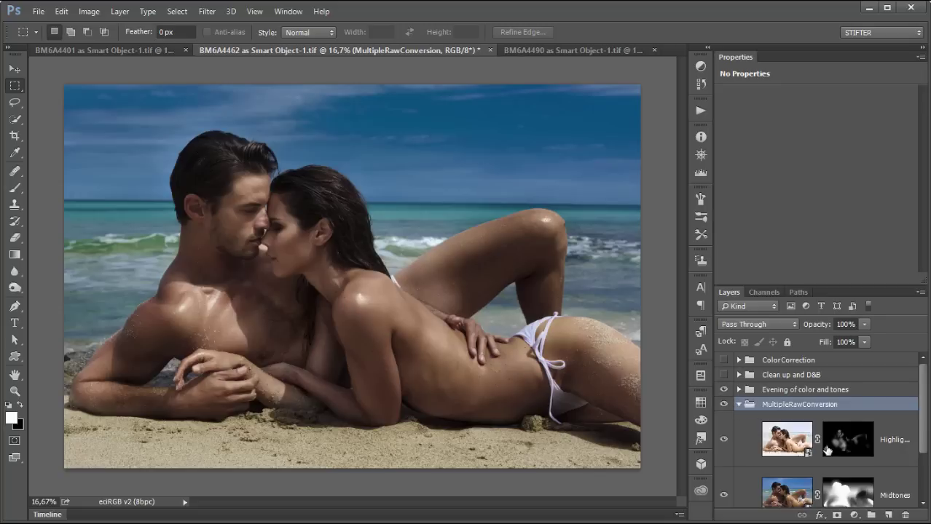
pyautogui.moveTo(926, 413); pyautogui.dragTo(929, 465)
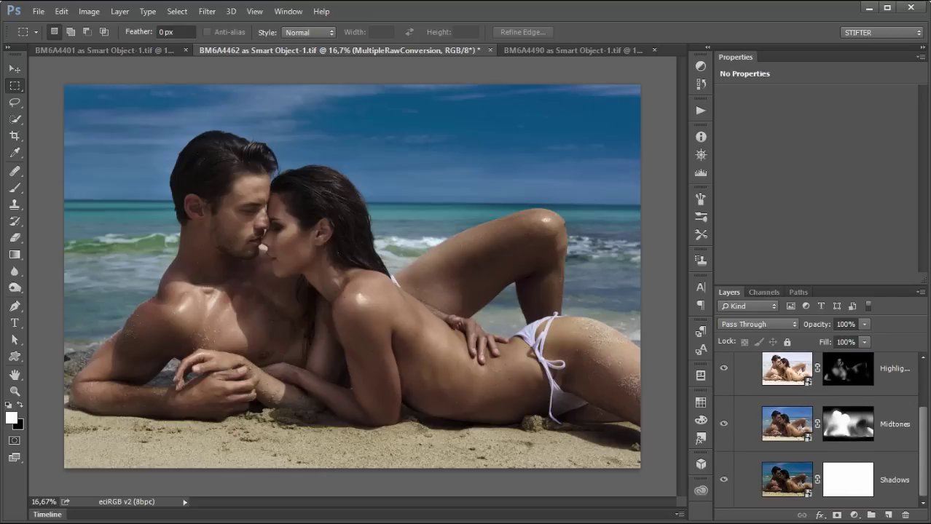
pyautogui.moveTo(929, 461); pyautogui.dragTo(929, 432)
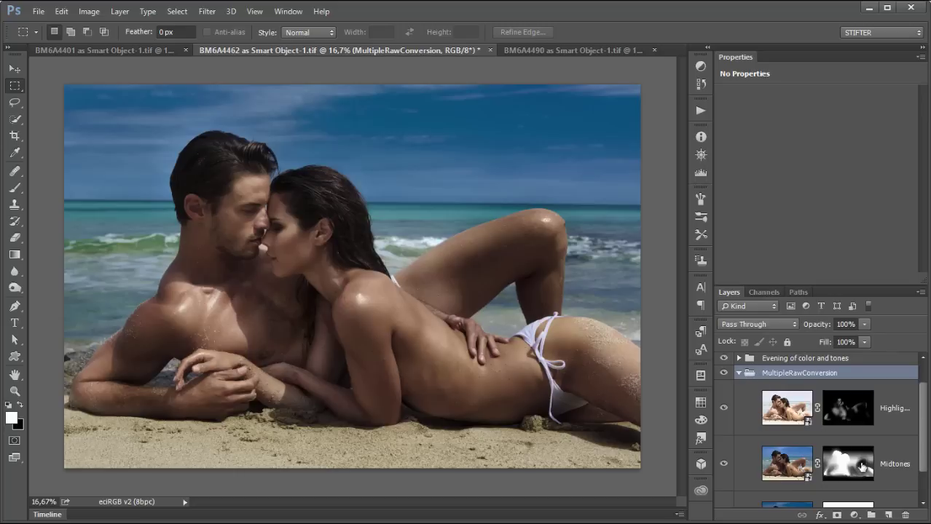
pyautogui.moveTo(927, 443); pyautogui.dragTo(926, 421)
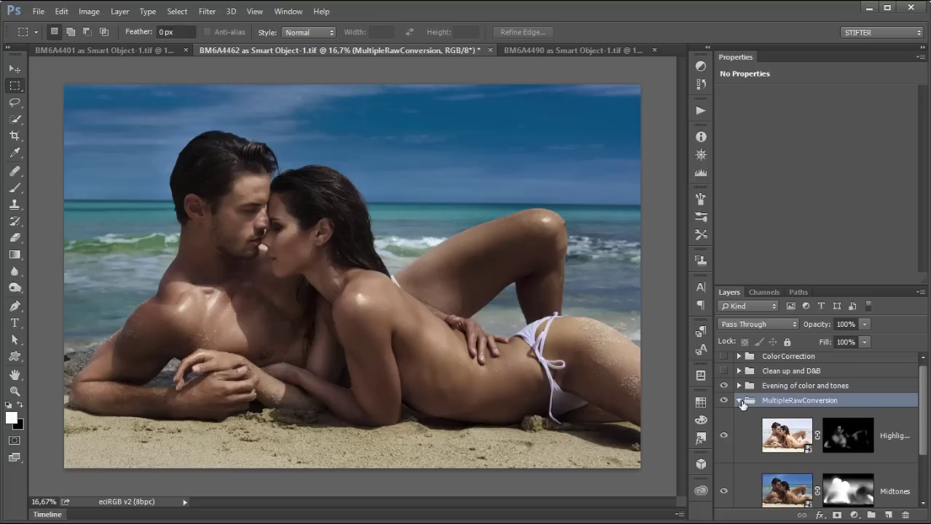
pyautogui.click(740, 400)
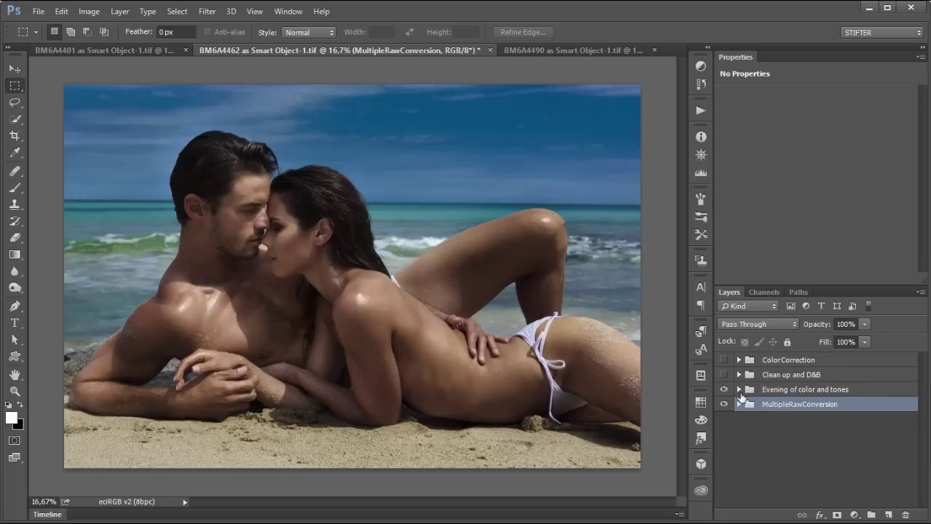
pyautogui.click(739, 390)
pyautogui.moveTo(923, 415); pyautogui.dragTo(926, 440)
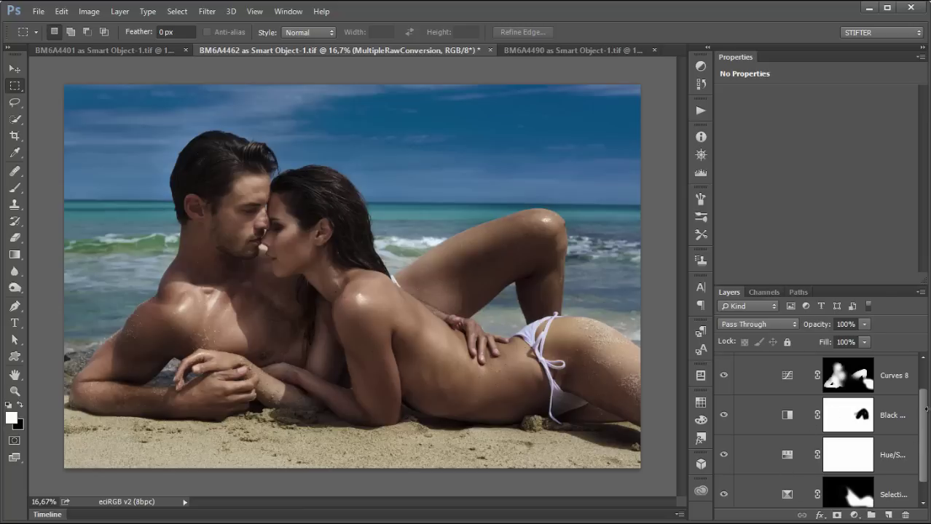
# Toggle the Evening of color and tones group to compare, then re-enable ColorCorrection.
pyautogui.scroll(2, 923, 424)
pyautogui.click(742, 387)
pyautogui.click(738, 389)
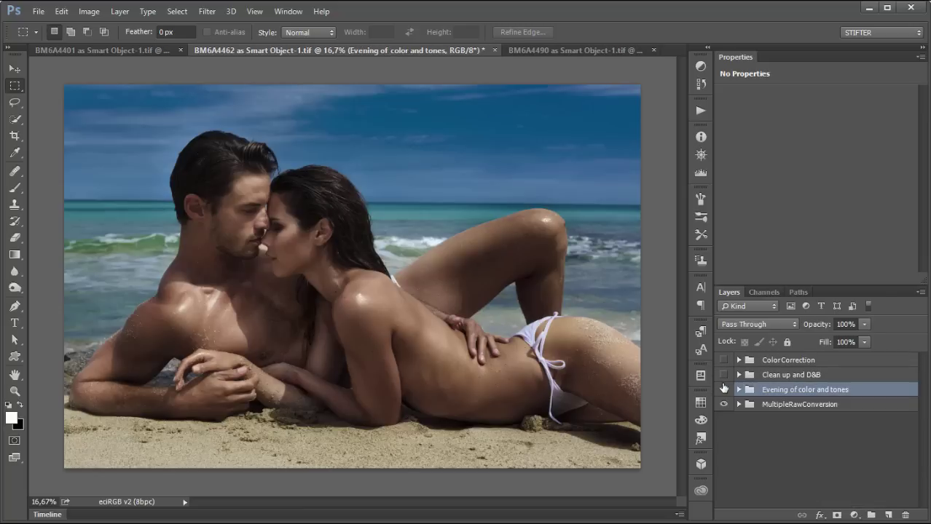
pyautogui.click(723, 390)
pyautogui.click(724, 390)
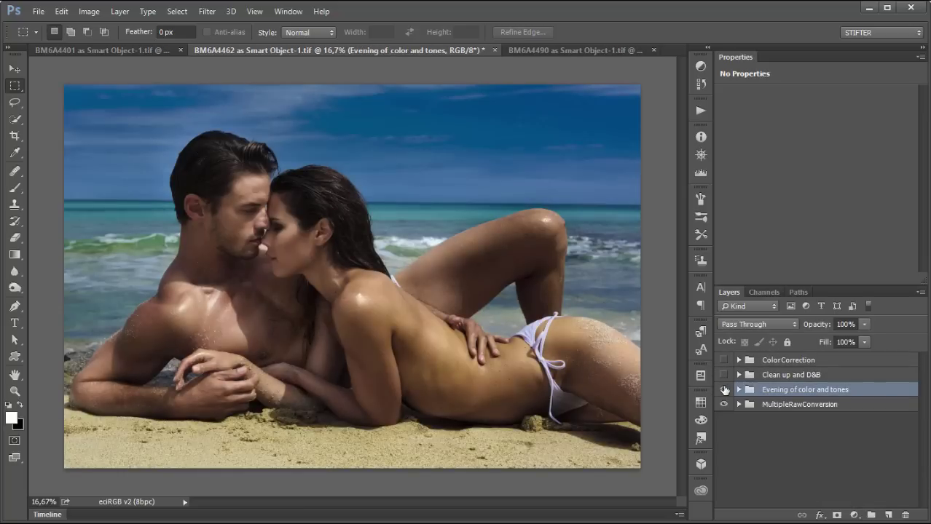
pyautogui.click(724, 389)
pyautogui.click(724, 389)
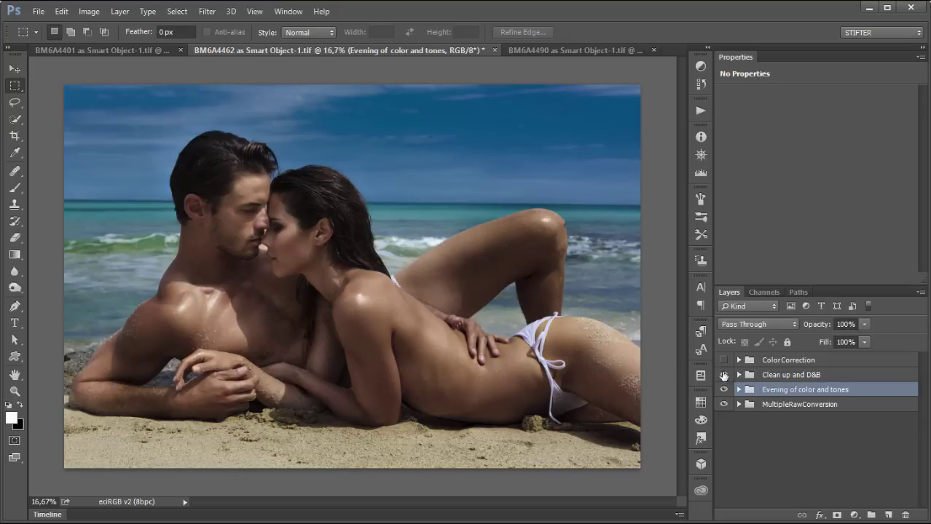
pyautogui.click(724, 360)
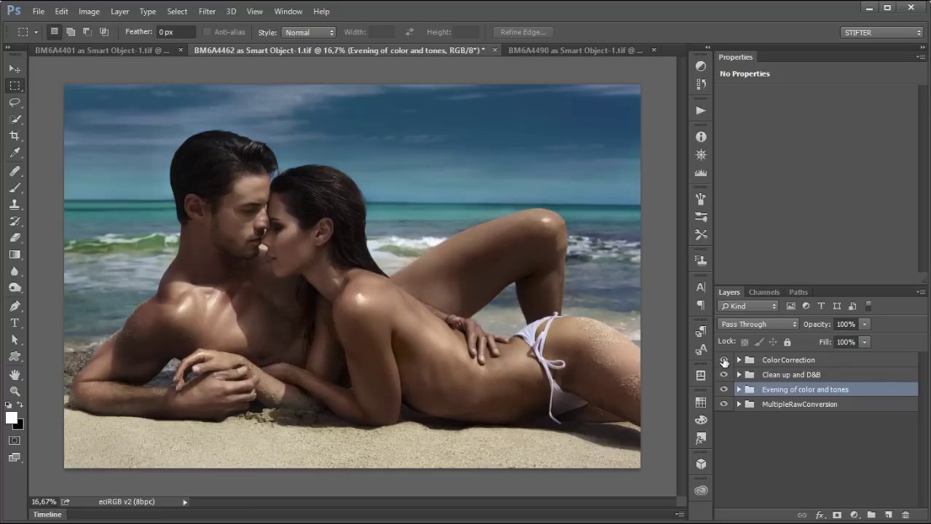
pyautogui.click(89, 50)
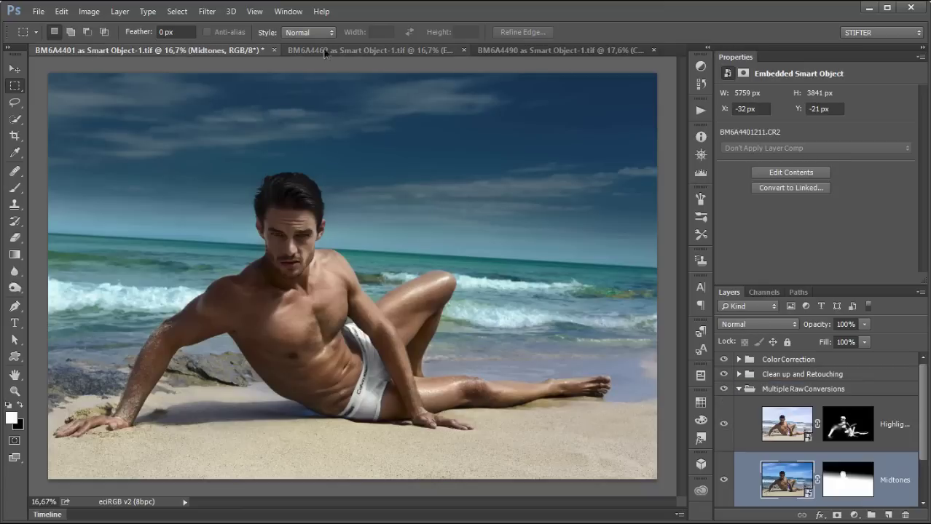
# Close BM6A4401 and BM6A4462 without saving and fit BM6A4490 to the window.
pyautogui.click(321, 285)
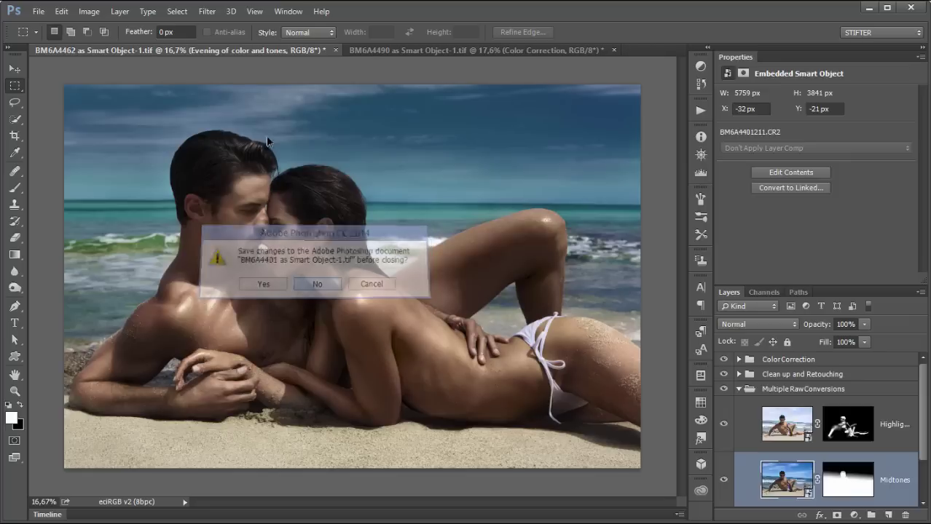
pyautogui.click(336, 49)
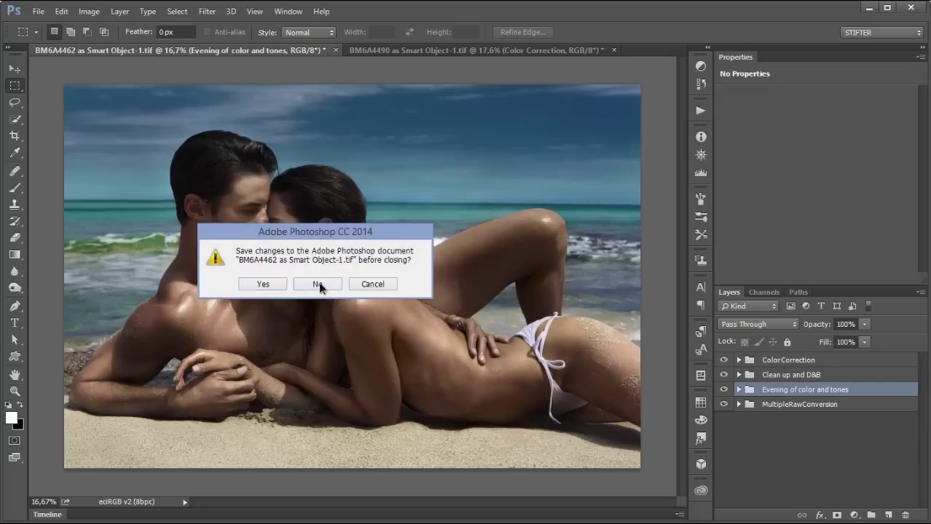
pyautogui.click(320, 284)
pyautogui.doubleClick(15, 375)
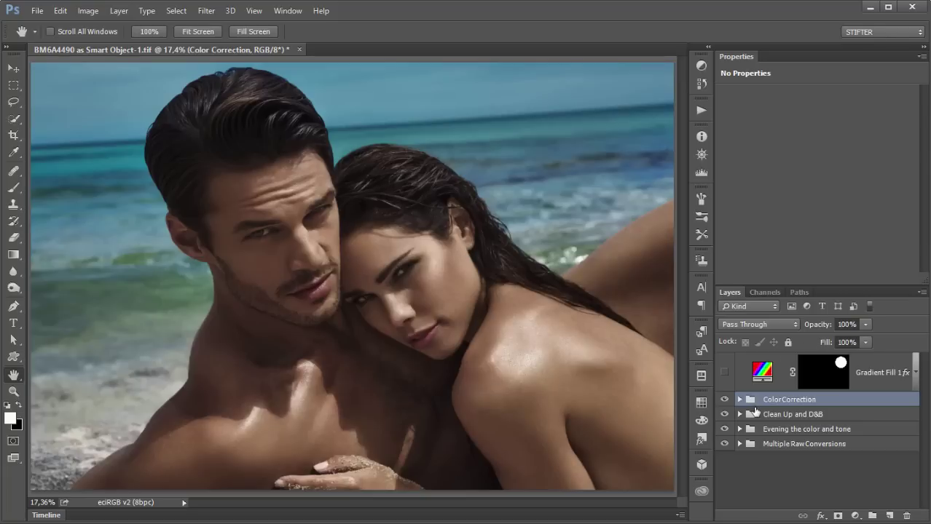
# Hide the ColorCorrection, Clean Up and D&B, and Evening the color and tone groups.
pyautogui.click(773, 367)
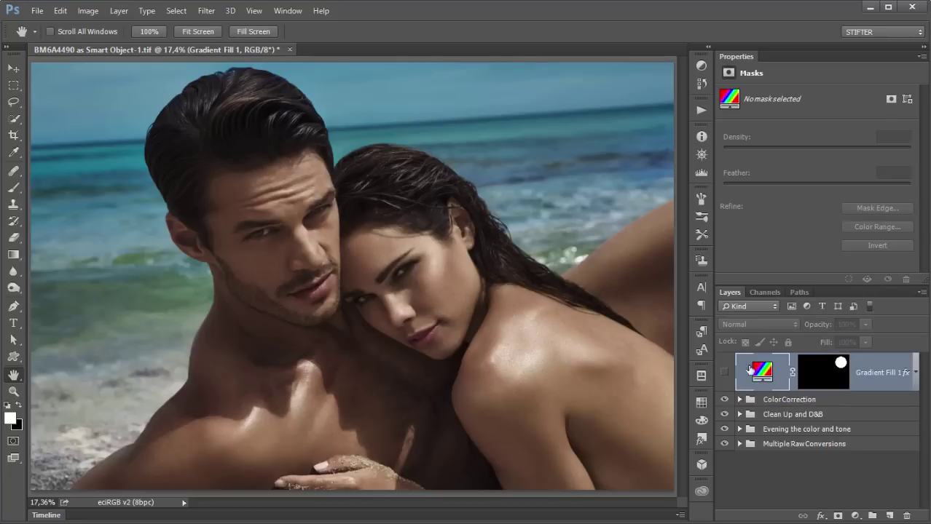
pyautogui.click(801, 445)
pyautogui.click(828, 431)
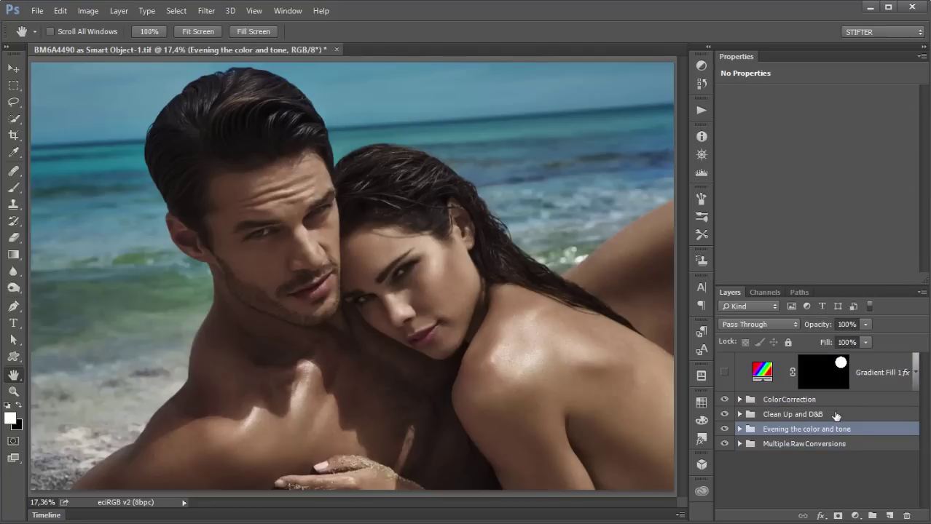
pyautogui.click(841, 414)
pyautogui.click(836, 400)
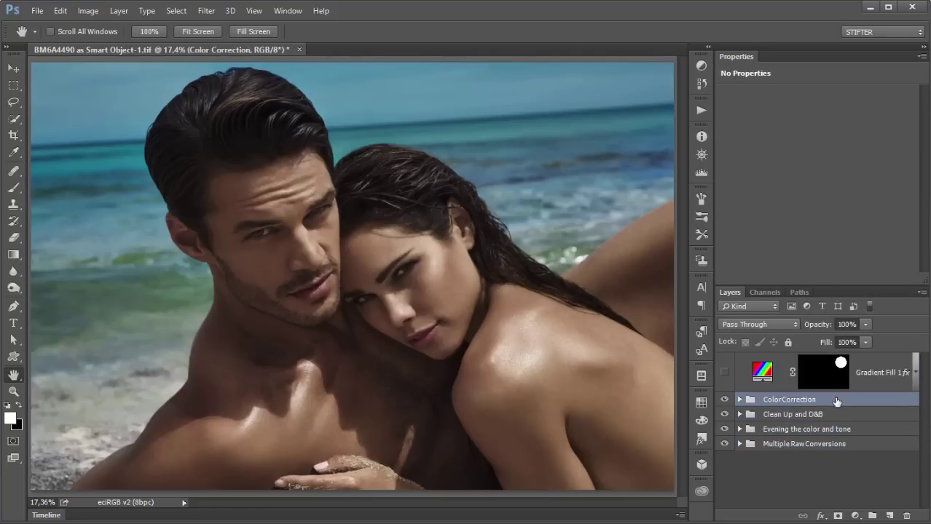
pyautogui.click(724, 401)
pyautogui.click(724, 415)
pyautogui.click(724, 428)
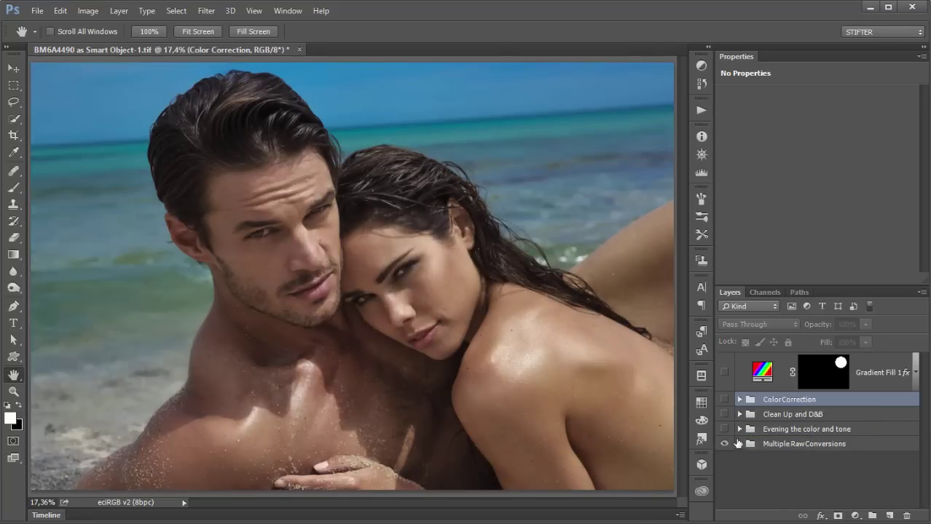
# Expand Multiple Raw Conversions to show its Highlights, Midtones and Shadows layers.
pyautogui.click(734, 444)
pyautogui.click(739, 444)
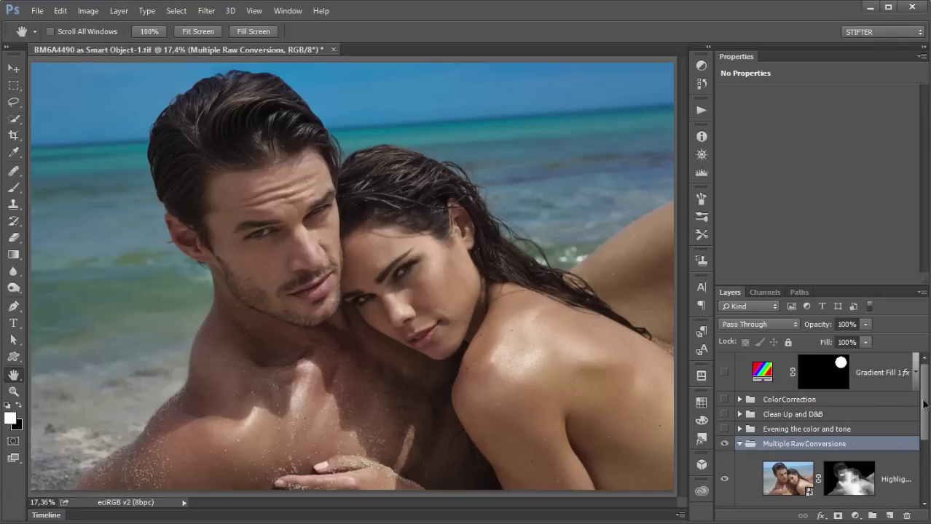
pyautogui.scroll(-2, 901, 455)
pyautogui.scroll(-1, 859, 457)
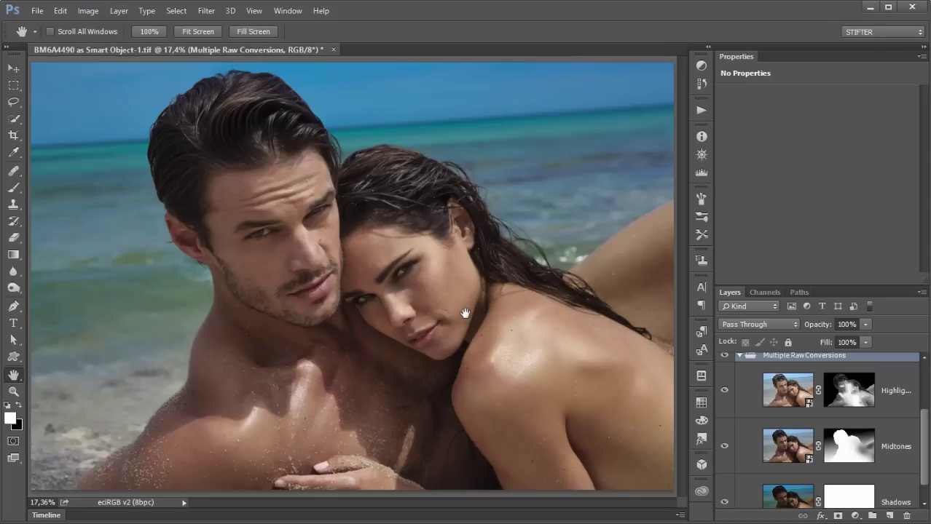
# Inspect the Alpha 1 channel mask, then return to the composite image and Layers panel.
pyautogui.click(766, 292)
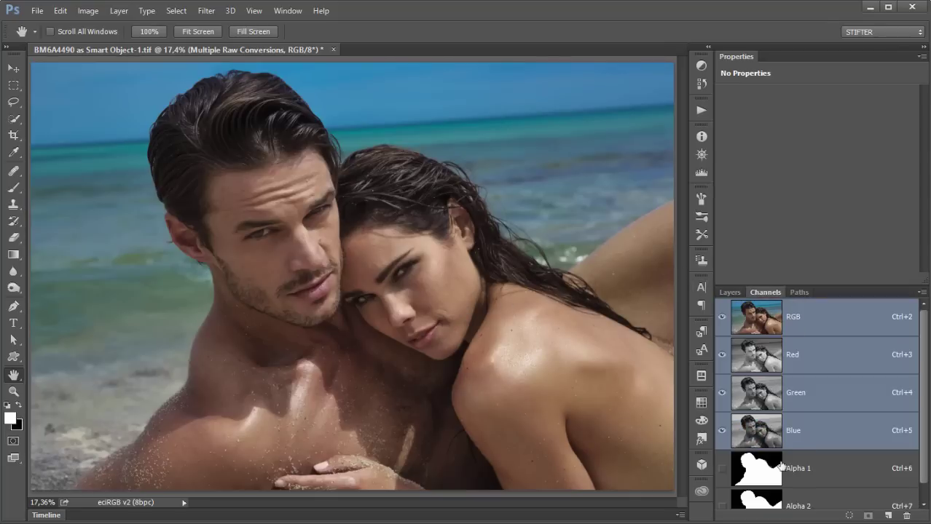
pyautogui.scroll(-1, 772, 474)
pyautogui.click(752, 450)
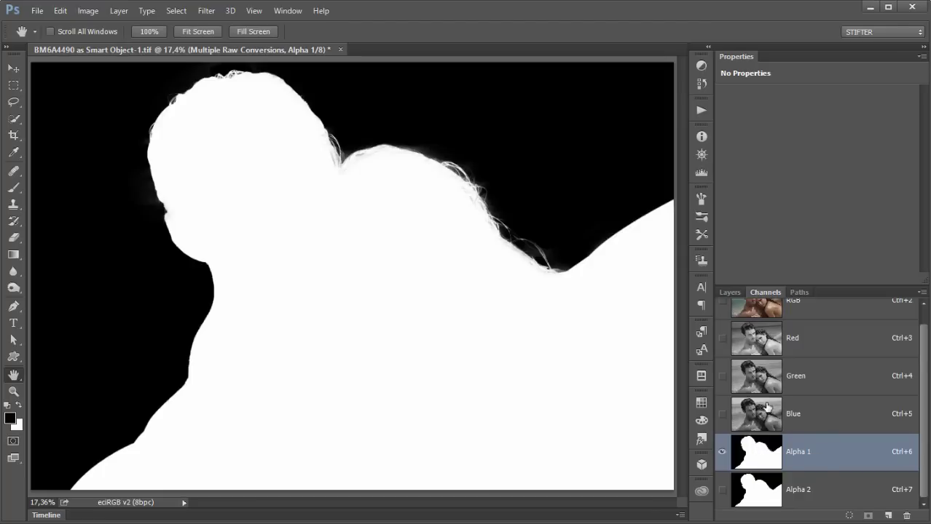
pyautogui.click(777, 318)
pyautogui.scroll(1, 772, 325)
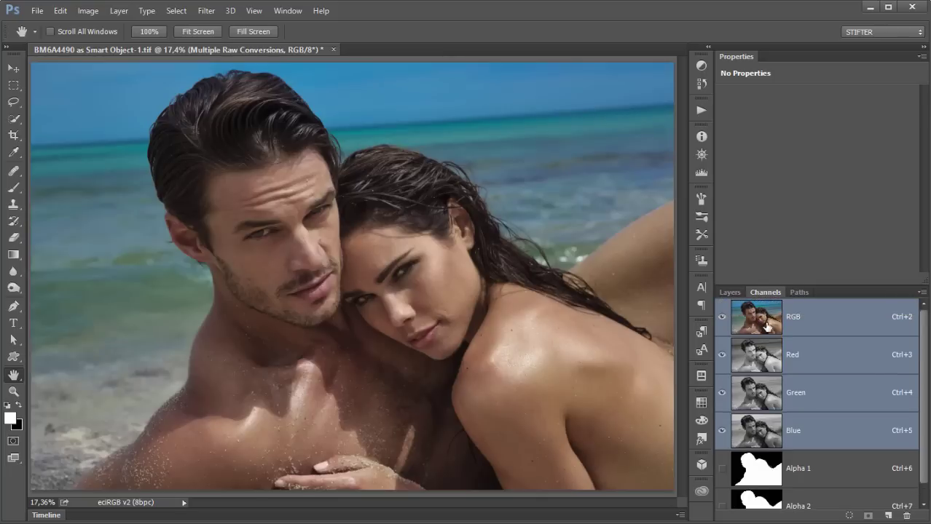
pyautogui.click(729, 292)
# Hide Highlights, toggle the Midtones layer to compare, and view its mask alone.
pyautogui.click(724, 393)
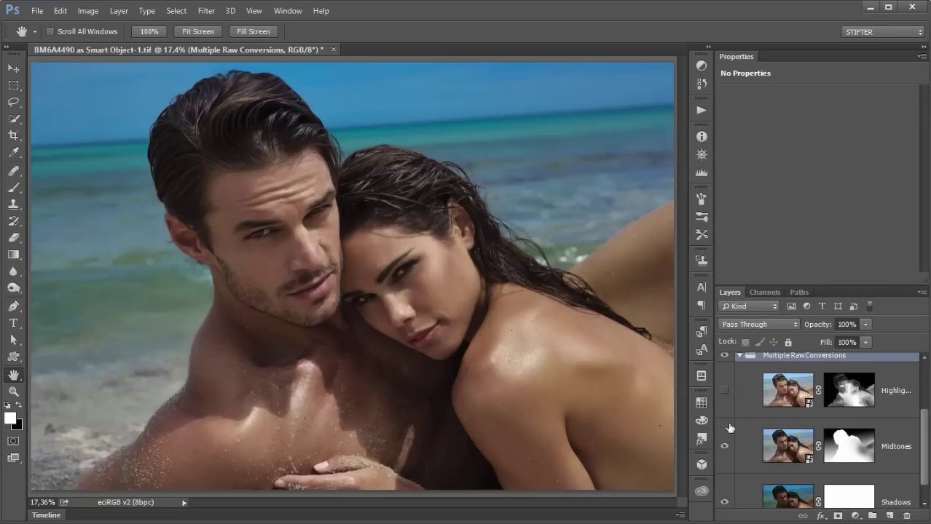
pyautogui.click(749, 434)
pyautogui.scroll(-1, 757, 480)
pyautogui.click(760, 490)
pyautogui.click(744, 431)
pyautogui.click(724, 425)
pyautogui.click(725, 425)
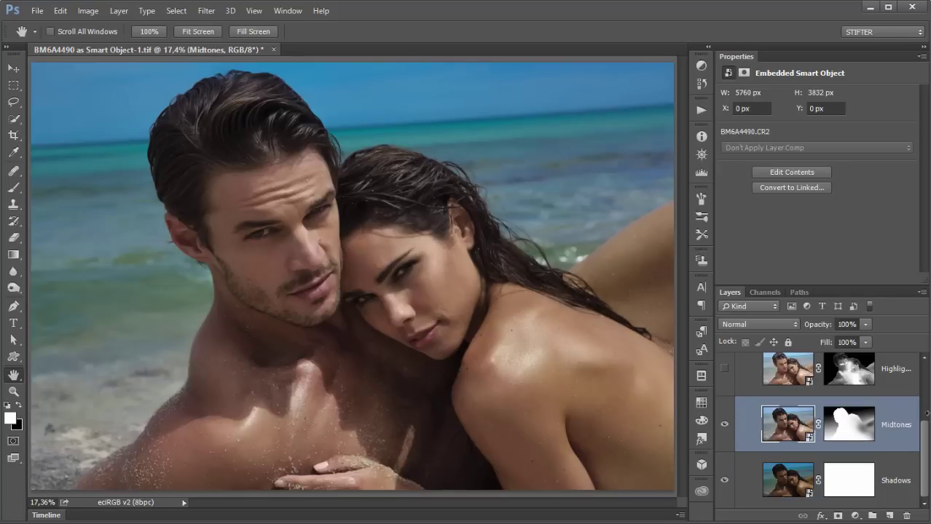
pyautogui.keyDown('alt'); pyautogui.click(867, 424); pyautogui.keyUp('alt')
pyautogui.keyDown('alt'); pyautogui.click(867, 425); pyautogui.keyUp('alt')
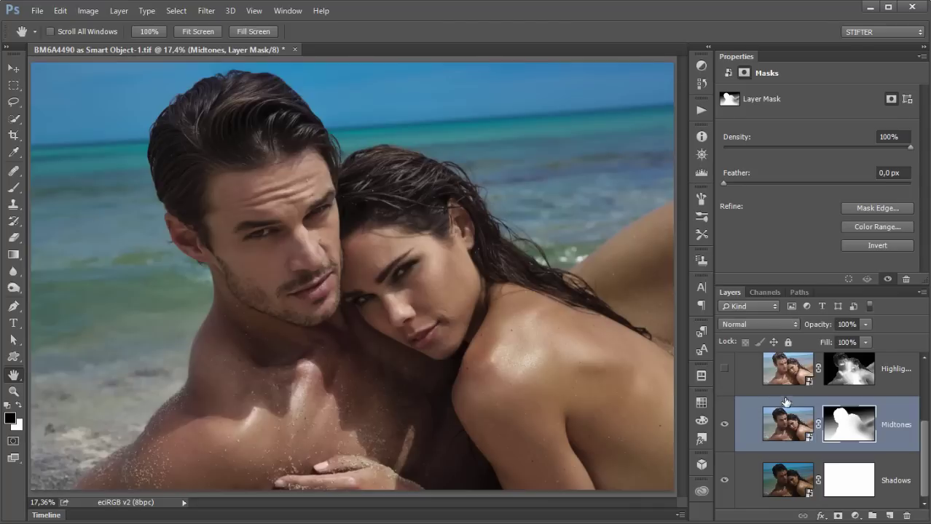
# Turn the Highlights layer back on and collapse Multiple Raw Conversions.
pyautogui.click(742, 375)
pyautogui.click(724, 380)
pyautogui.scroll(2, 744, 379)
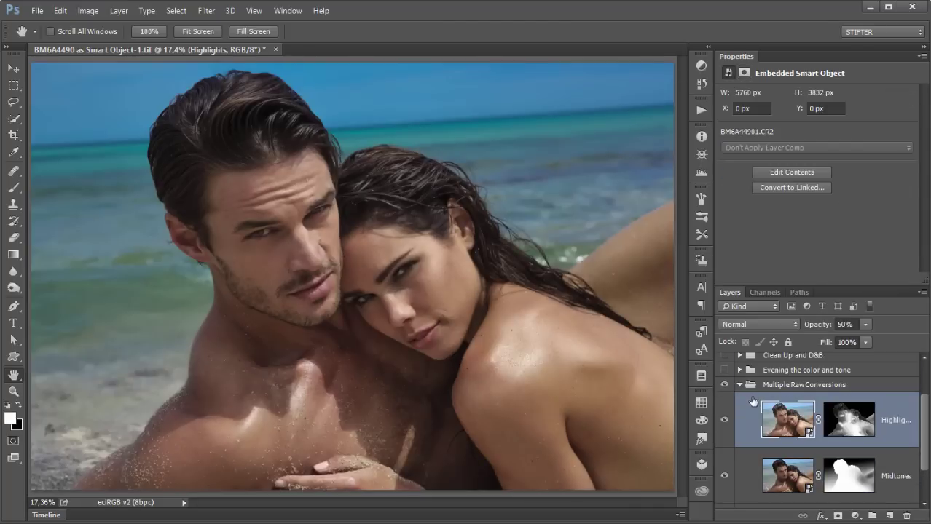
pyautogui.click(740, 384)
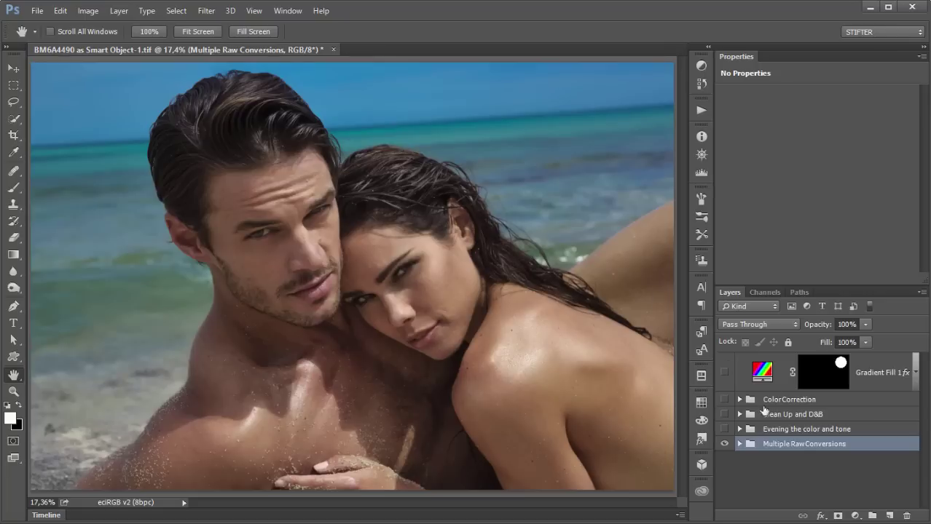
# Expand the Evening the color and tone group and switch it on, comparing before and after.
pyautogui.click(739, 429)
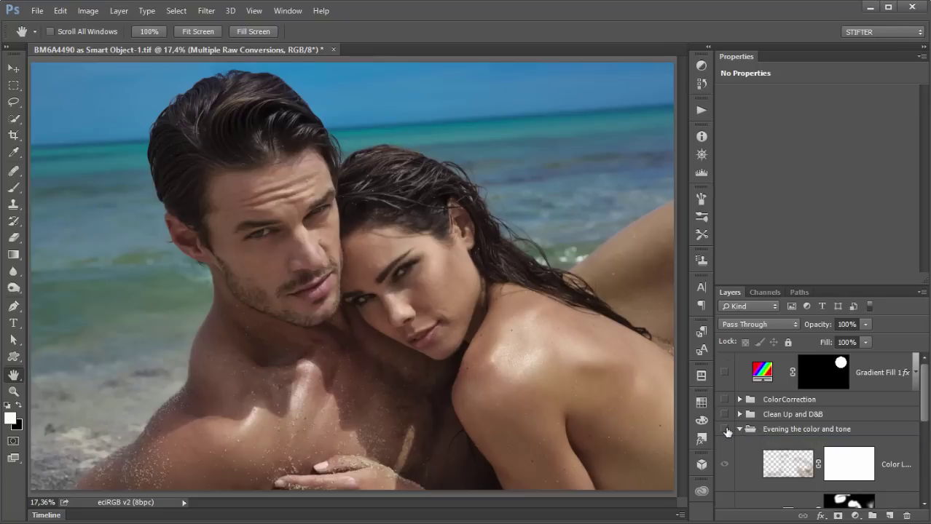
pyautogui.click(725, 429)
pyautogui.click(724, 429)
pyautogui.click(724, 429)
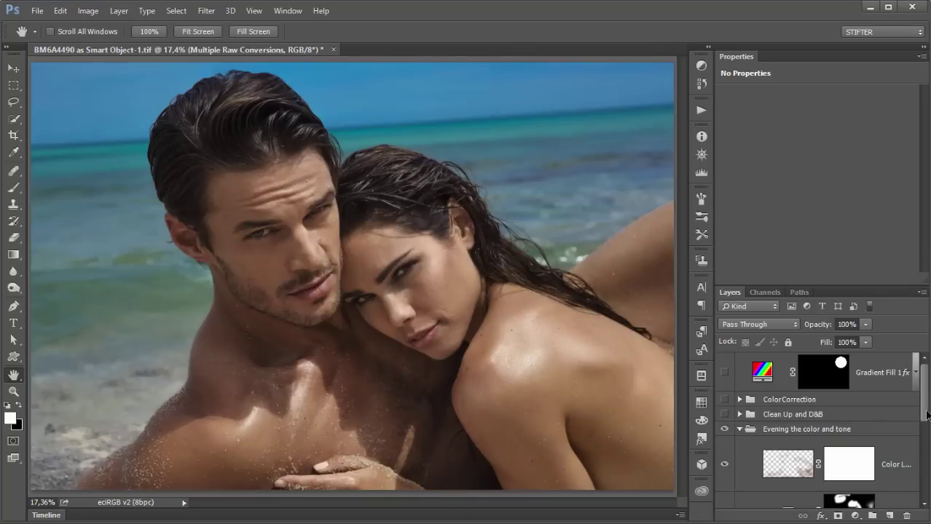
# Hide the group's two Selective Color adjustment layers.
pyautogui.scroll(-5, 926, 415)
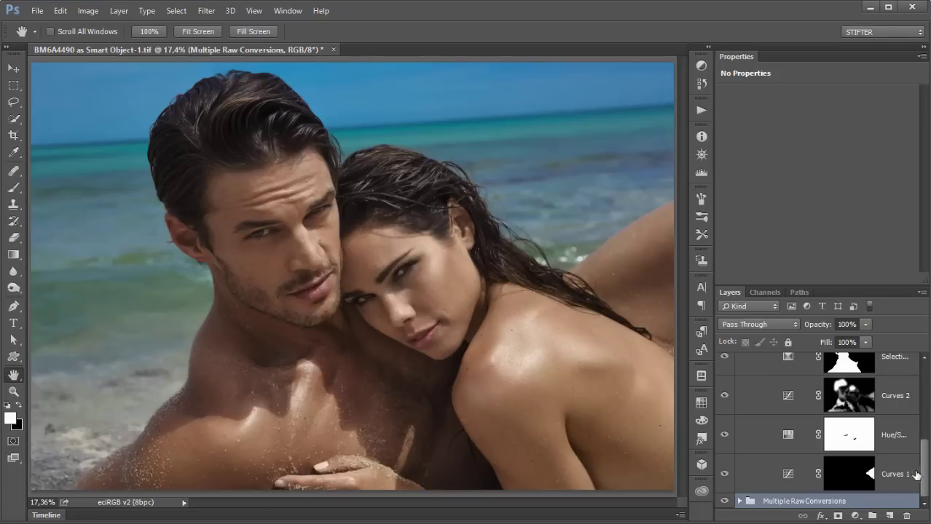
pyautogui.moveTo(924, 477); pyautogui.dragTo(928, 431)
pyautogui.moveTo(728, 385); pyautogui.dragTo(736, 448)
pyautogui.scroll(-3, 732, 434)
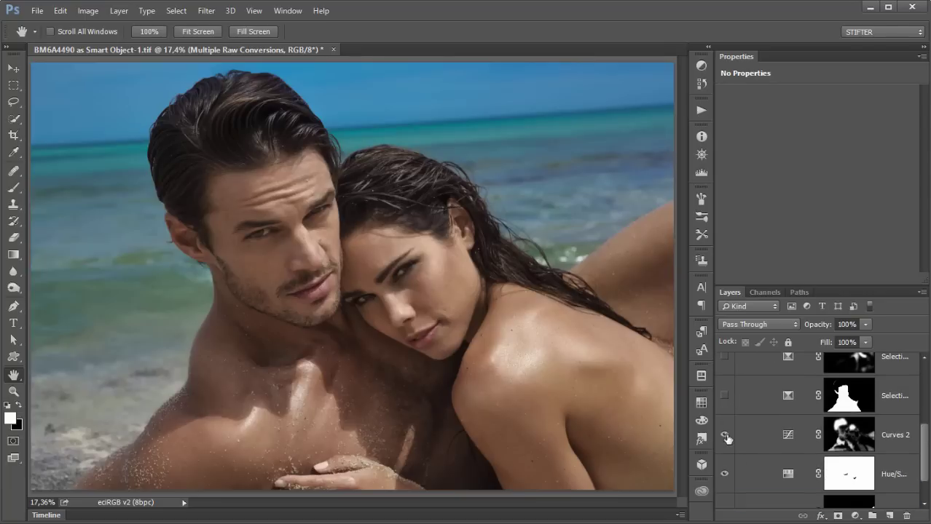
# Select Curves 1, compare it on and off, and view its layer mask alone.
pyautogui.scroll(-1, 766, 461)
pyautogui.click(760, 474)
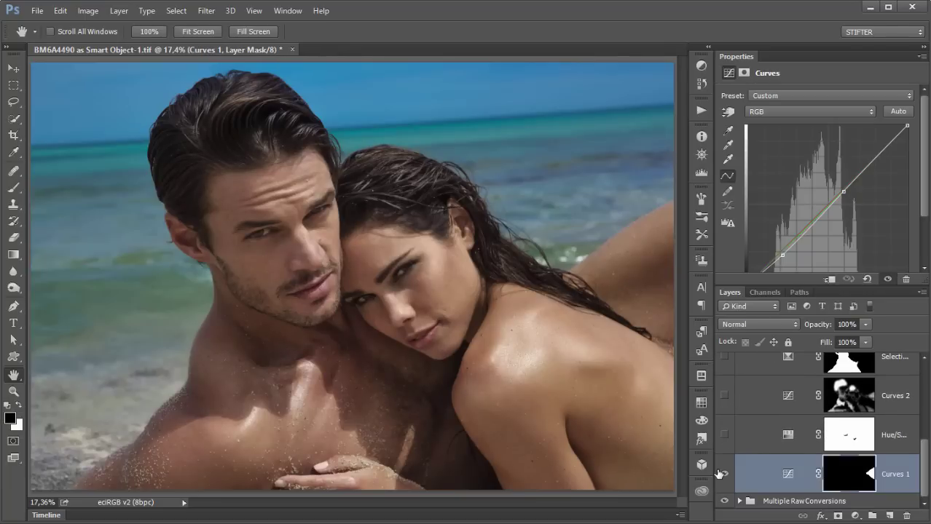
pyautogui.click(722, 474)
pyautogui.click(722, 474)
pyautogui.click(852, 472)
pyautogui.keyDown('alt'); pyautogui.click(852, 472); pyautogui.keyUp('alt')
pyautogui.keyDown('alt'); pyautogui.click(852, 472); pyautogui.keyUp('alt')
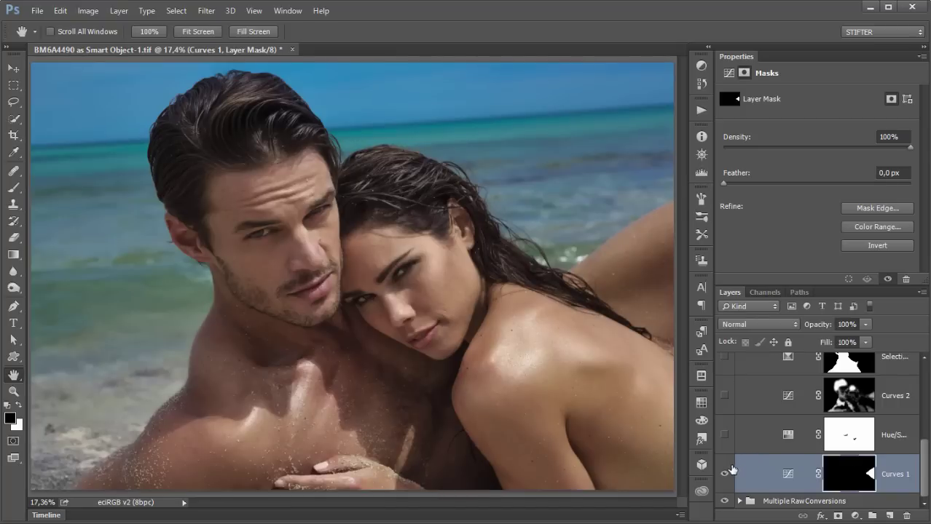
# Check the Curves 1 curve settings and compare the photo with Curves 1 toggled.
pyautogui.click(790, 474)
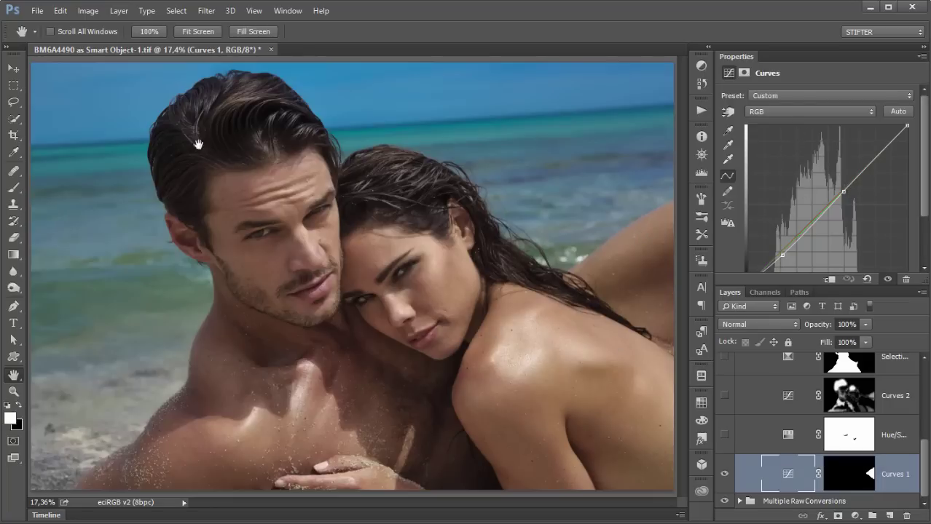
pyautogui.click(724, 474)
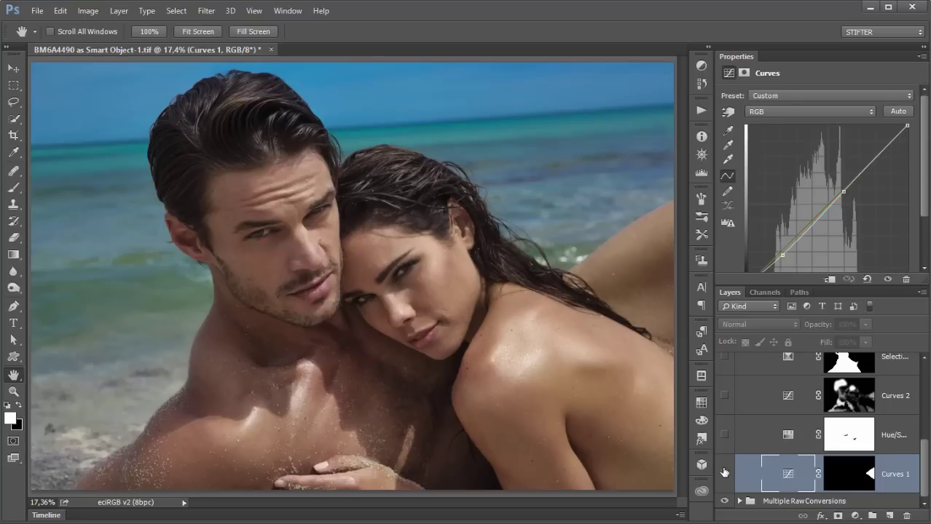
pyautogui.click(724, 474)
pyautogui.click(724, 474)
pyautogui.click(723, 474)
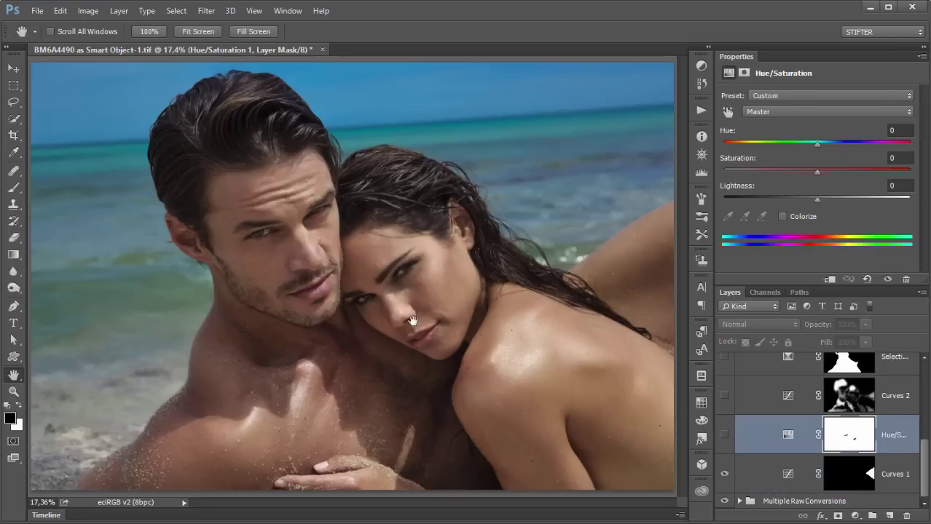
# Select Curves 1, zoom into the man's face, then fit the whole image back in view.
pyautogui.click(746, 464)
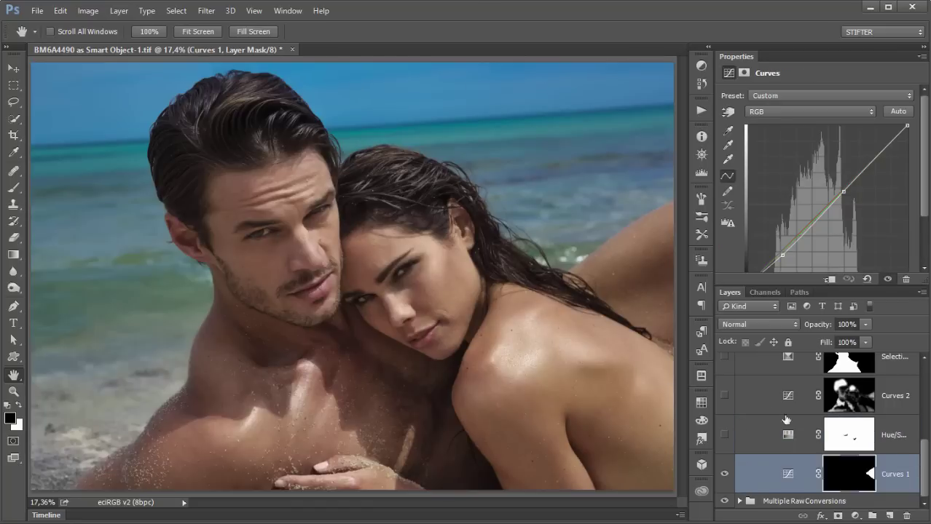
pyautogui.scroll(3, 789, 434)
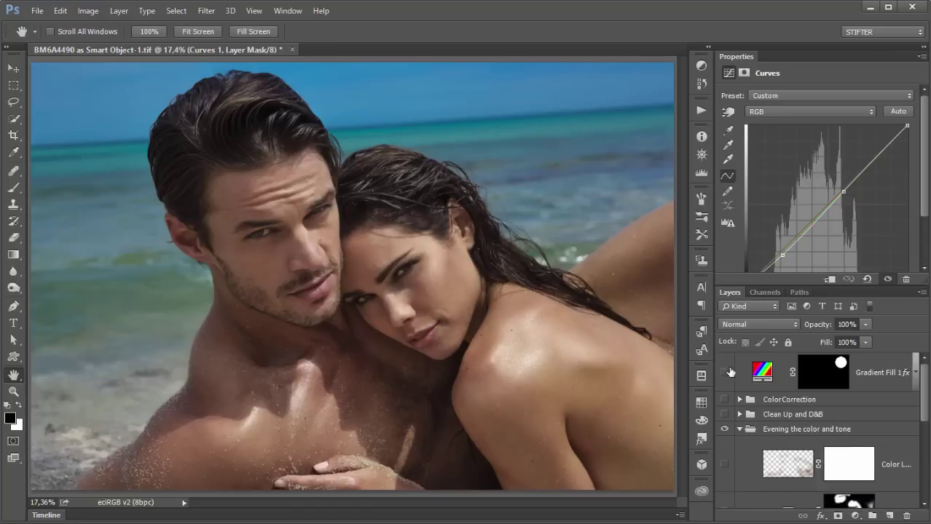
pyautogui.moveTo(257, 224); pyautogui.dragTo(340, 317)
pyautogui.moveTo(441, 301); pyautogui.dragTo(306, 212)
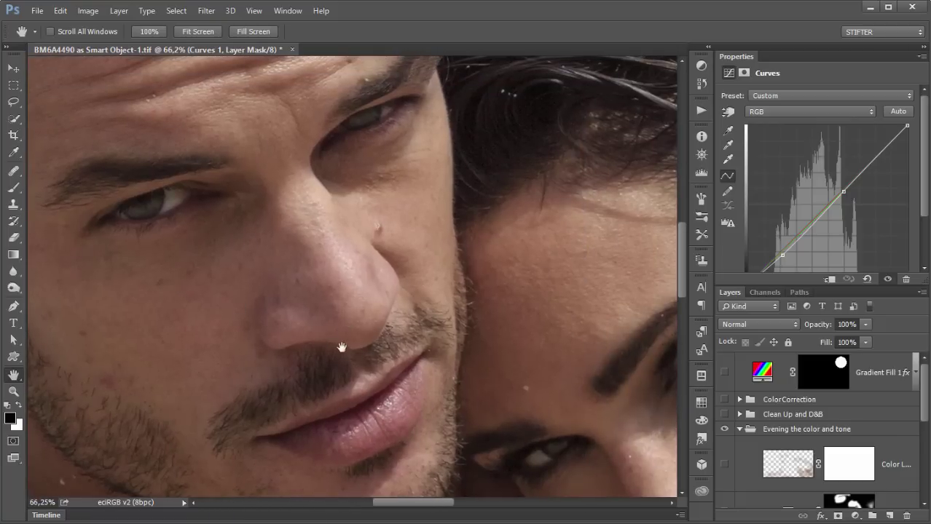
pyautogui.hotkey('ctrl', '0')
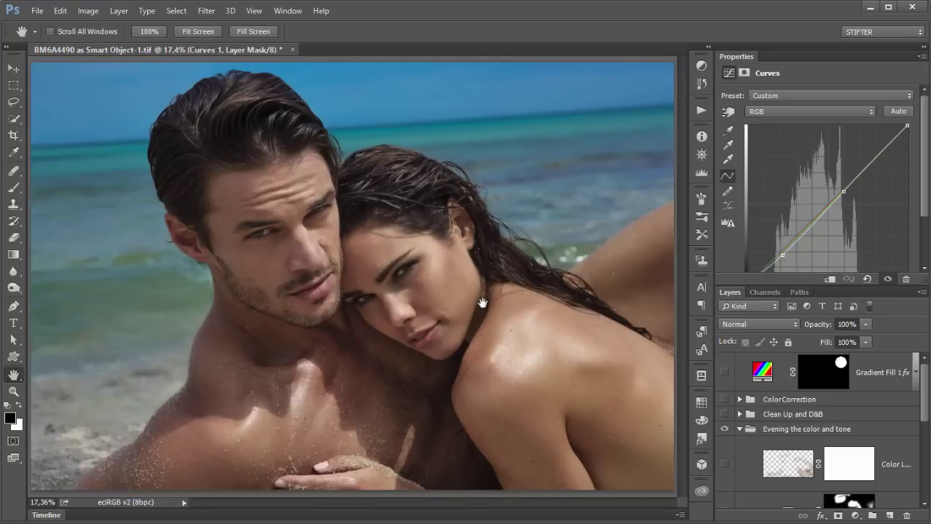
# Show and select the Gradient Fill 1 colour wheel layer, bringing up the Adjustments list.
pyautogui.click(723, 371)
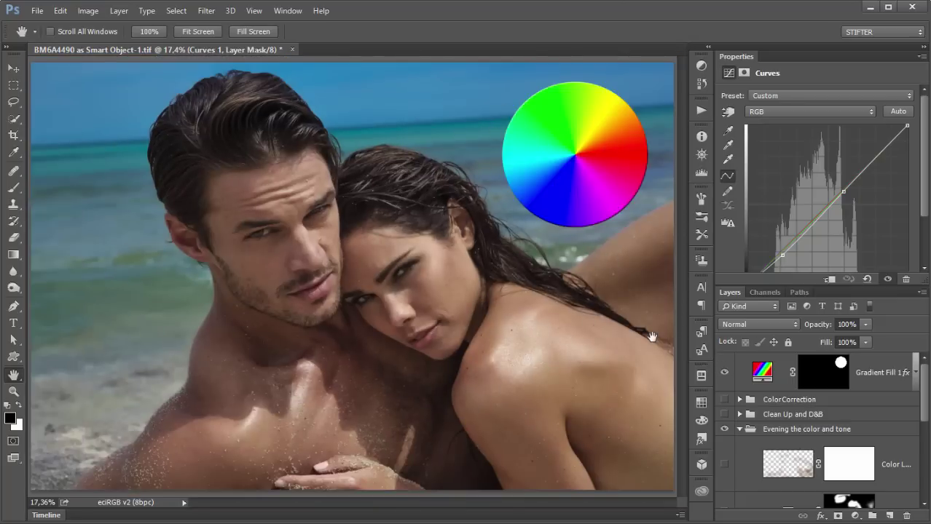
pyautogui.click(858, 384)
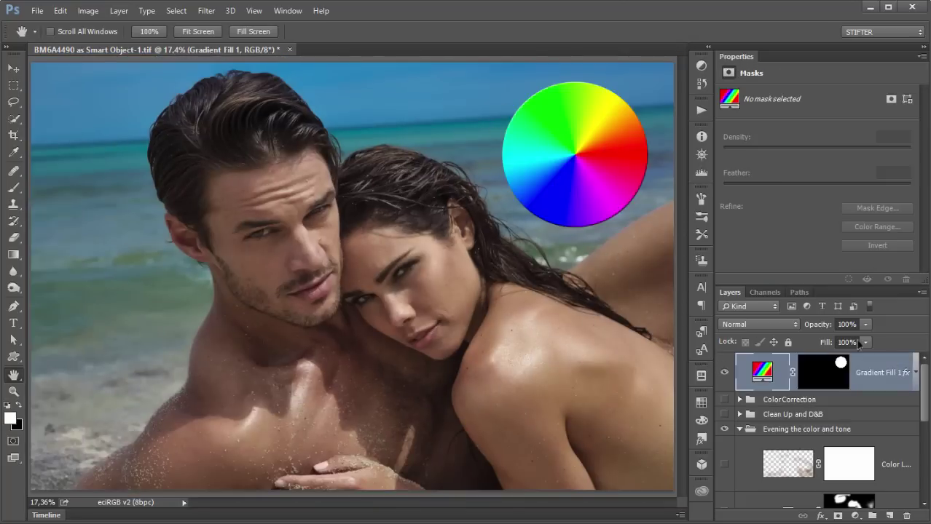
pyautogui.click(700, 66)
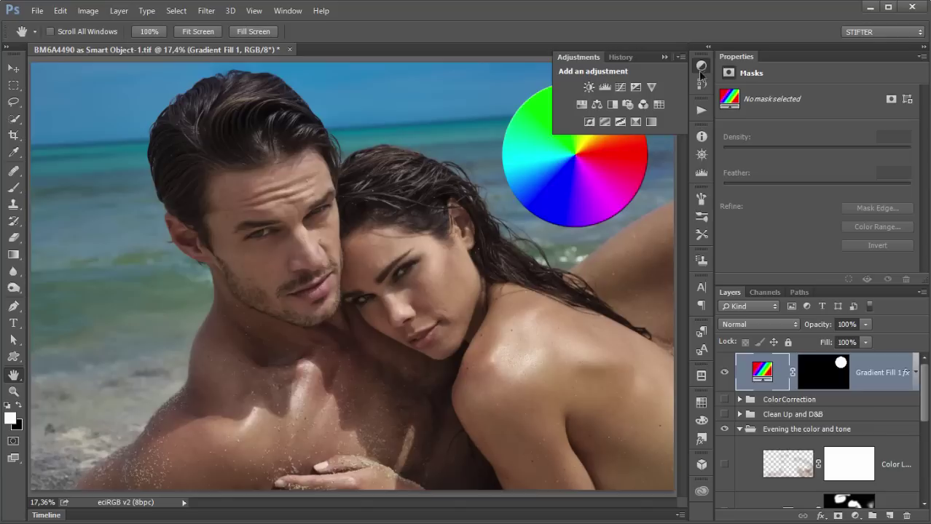
# Add a Hue/Saturation adjustment layer and shift all hues by -180 on the wheel.
pyautogui.click(582, 105)
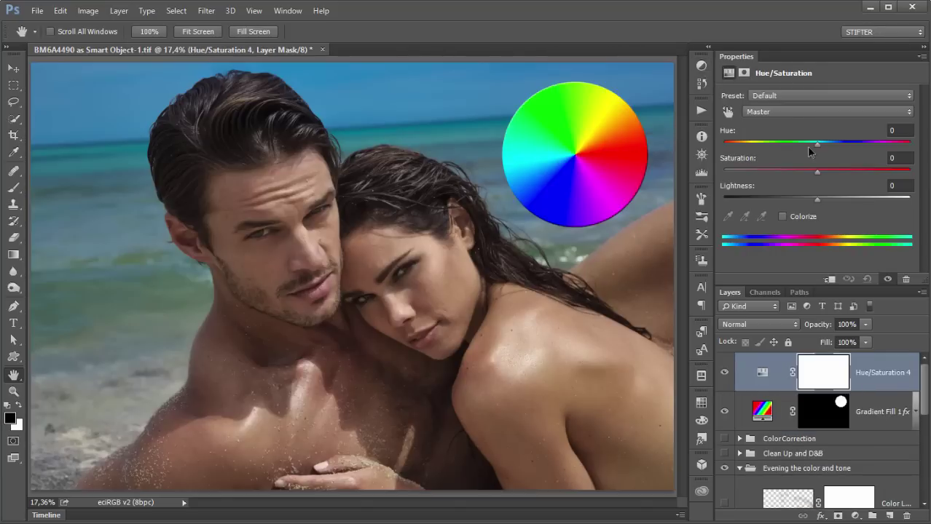
pyautogui.keyDown('alt'); pyautogui.click(876, 389); pyautogui.keyUp('alt')
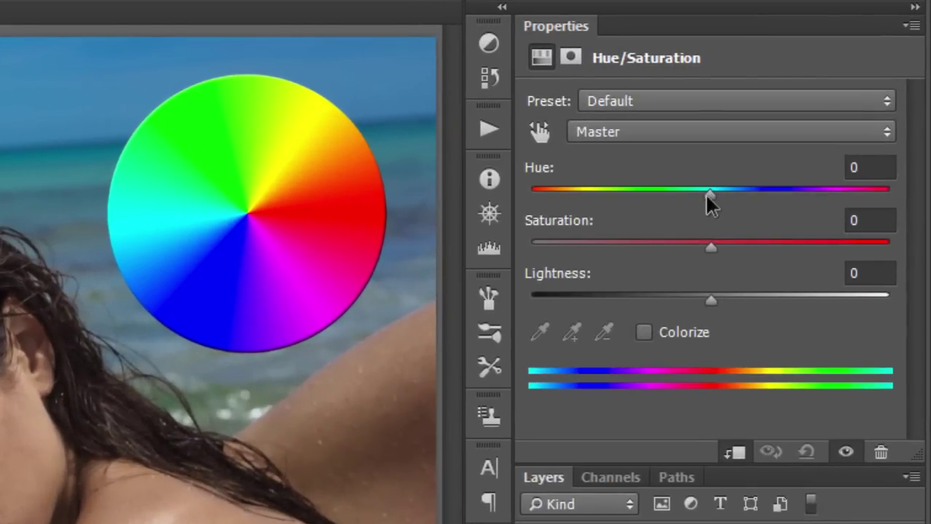
pyautogui.moveTo(706, 193)
pyautogui.mouseDown()
pyautogui.moveTo(522, 194)
pyautogui.moveTo(897, 198)
pyautogui.moveTo(702, 193)
pyautogui.moveTo(710, 194)
pyautogui.mouseUp()
pyautogui.click(550, 170)
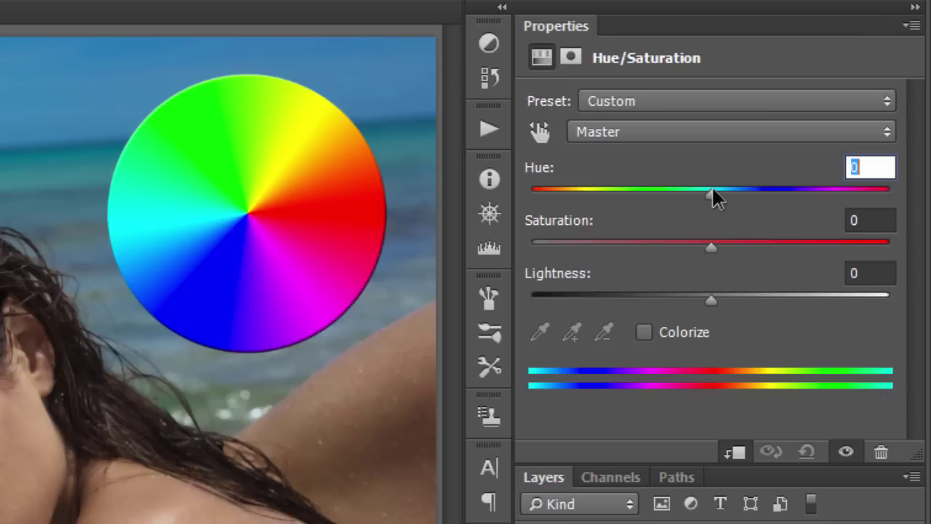
# Try hue shifts of about -87 and -17, then set Hue back to 0.
pyautogui.moveTo(712, 190); pyautogui.dragTo(773, 195)
pyautogui.moveTo(557, 175); pyautogui.dragTo(536, 170)
pyautogui.moveTo(711, 196); pyautogui.dragTo(584, 205)
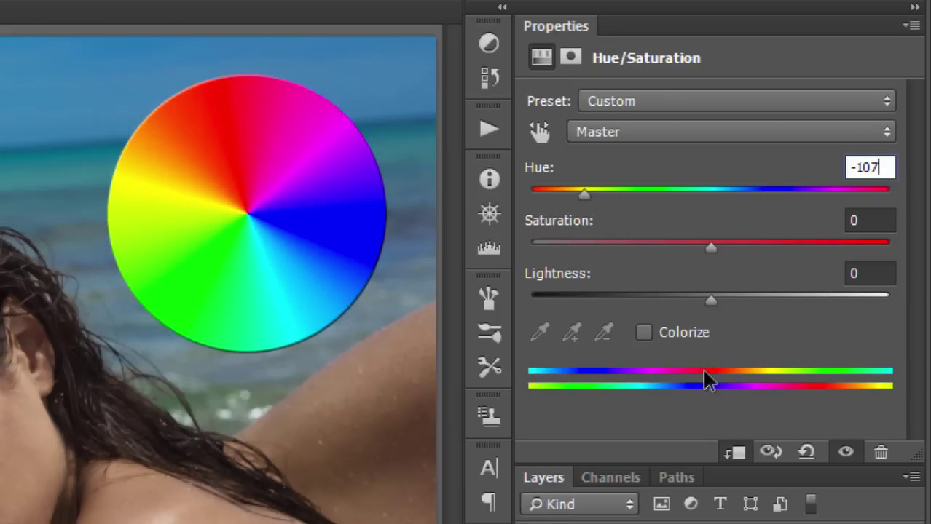
pyautogui.click(545, 169)
pyautogui.write('0')
pyautogui.press('Return')
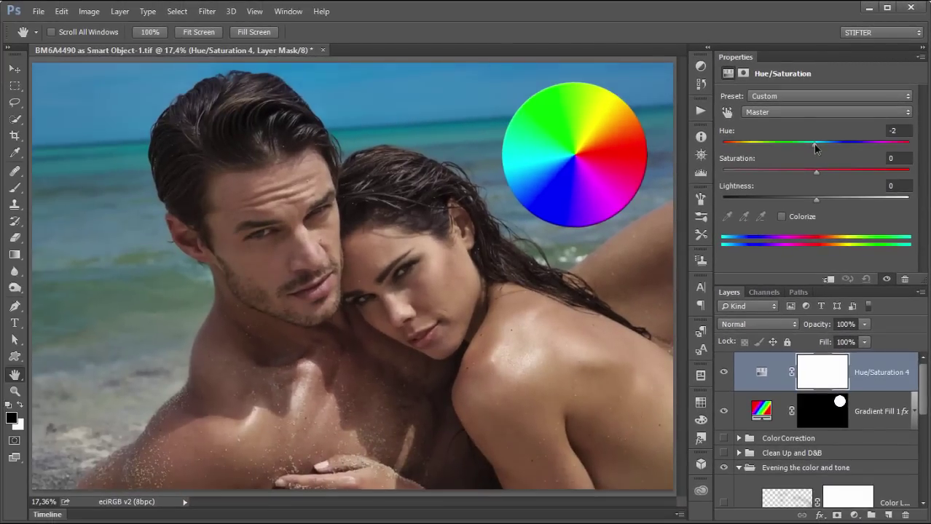
# Try hue shifts of -87 and -144, then return the hue shift to 0.
pyautogui.moveTo(815, 148); pyautogui.dragTo(755, 150)
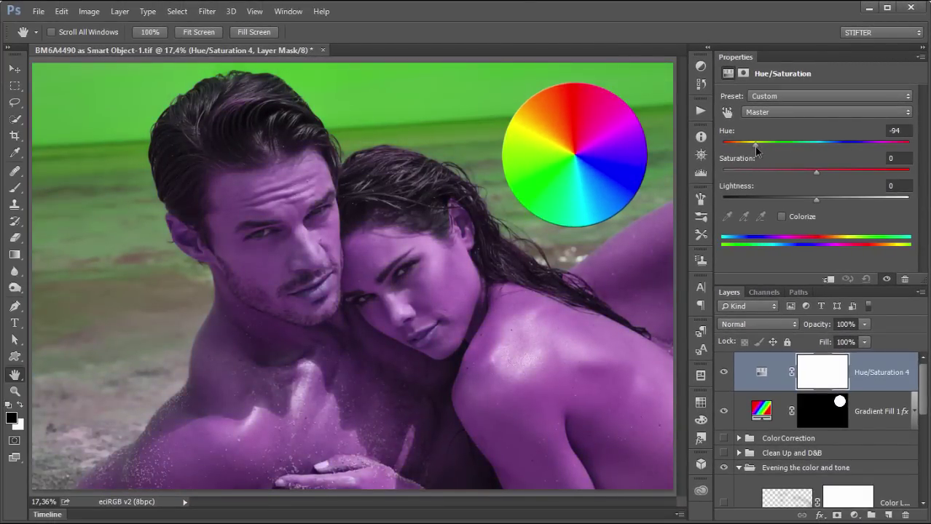
pyautogui.moveTo(756, 149); pyautogui.dragTo(759, 150)
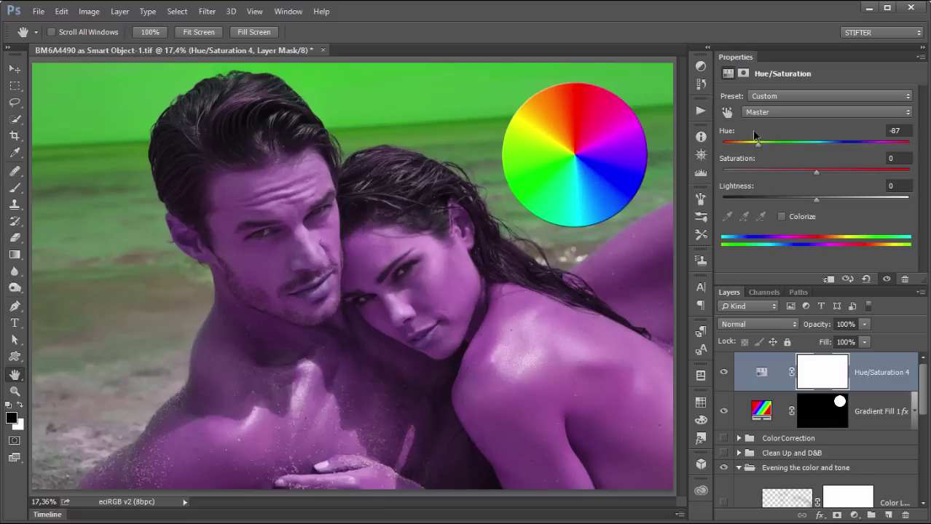
pyautogui.moveTo(735, 131); pyautogui.dragTo(700, 136)
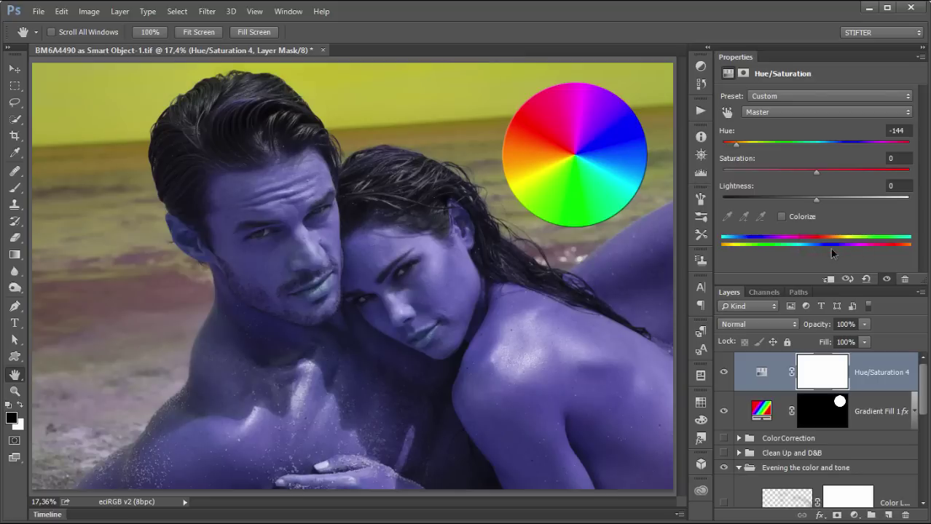
pyautogui.moveTo(734, 144); pyautogui.dragTo(823, 181)
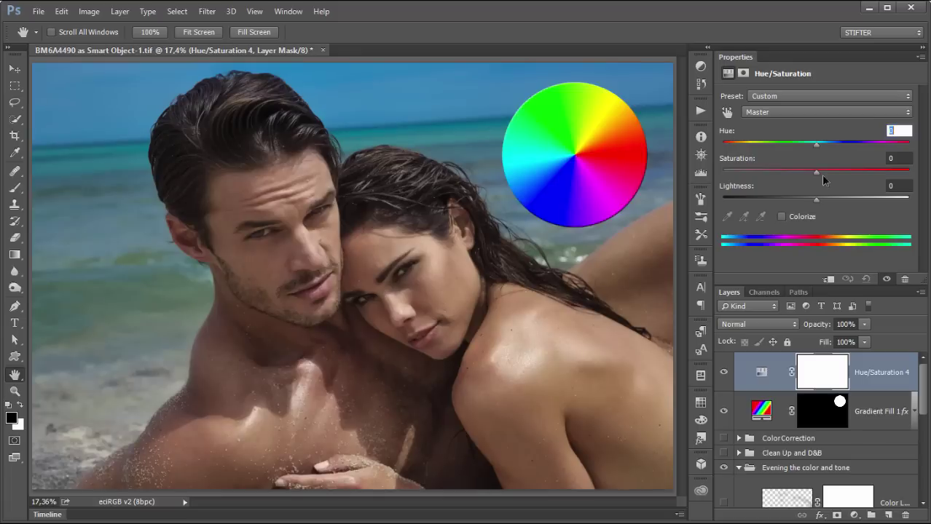
# Clip Hue/Saturation 4 to Gradient Fill 1 and sample blue on the wheel to target Blues.
pyautogui.keyDown('alt'); pyautogui.click(865, 386); pyautogui.keyUp('alt')
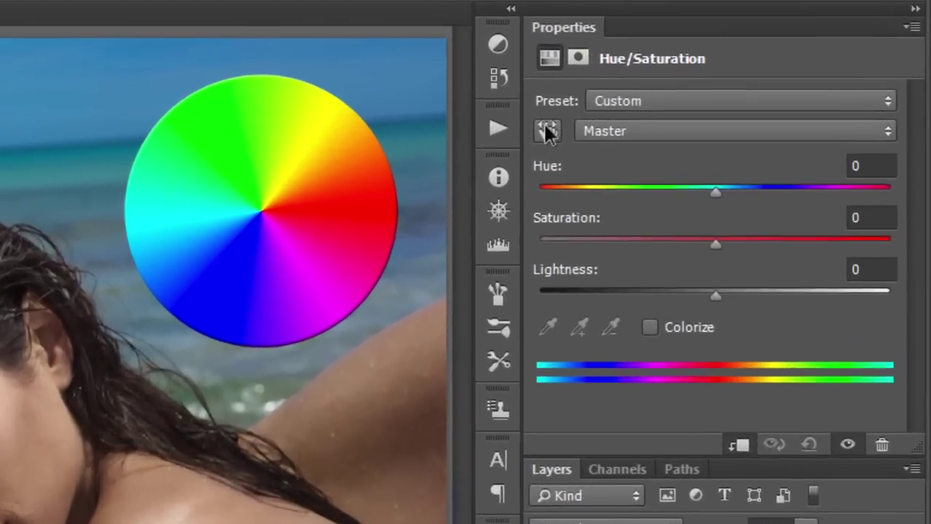
pyautogui.click(727, 113)
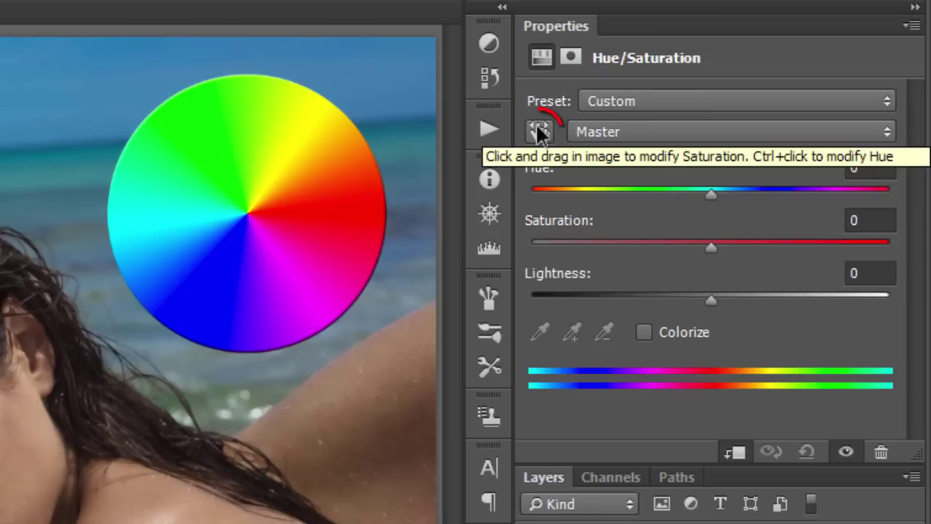
pyautogui.click(219, 264)
# Keep Blues as the range, shift the wheel's blues toward green, then set Hue back to 0.
pyautogui.click(653, 133)
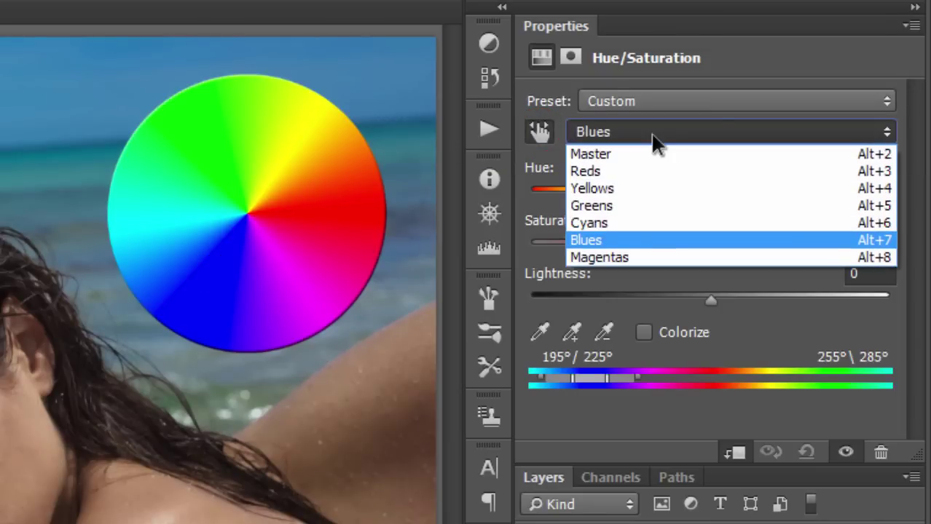
pyautogui.click(651, 133)
pyautogui.moveTo(712, 195); pyautogui.dragTo(686, 195)
pyautogui.click(544, 170)
pyautogui.write('0')
pyautogui.press('Return')
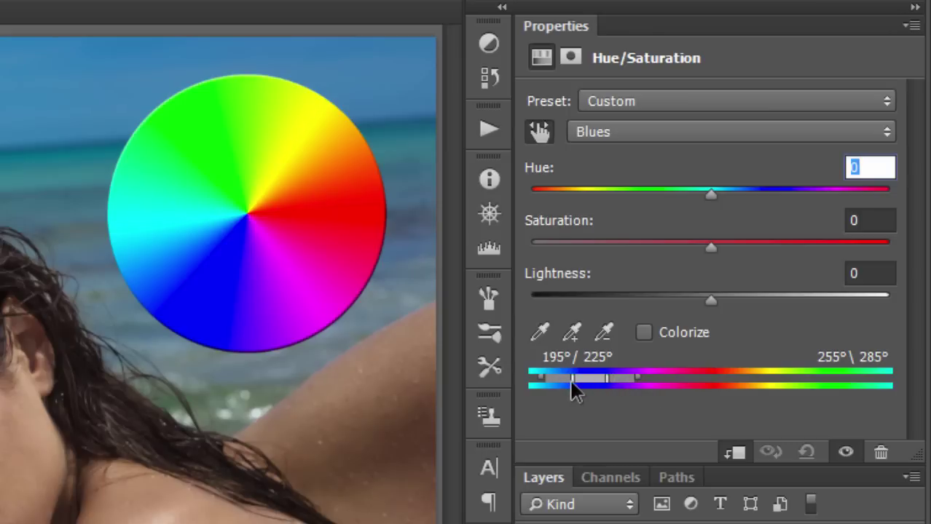
# Extend and move the Blues range toward cyan, shift its hue, then reset Hue/Saturation to defaults.
pyautogui.moveTo(608, 378); pyautogui.dragTo(590, 379)
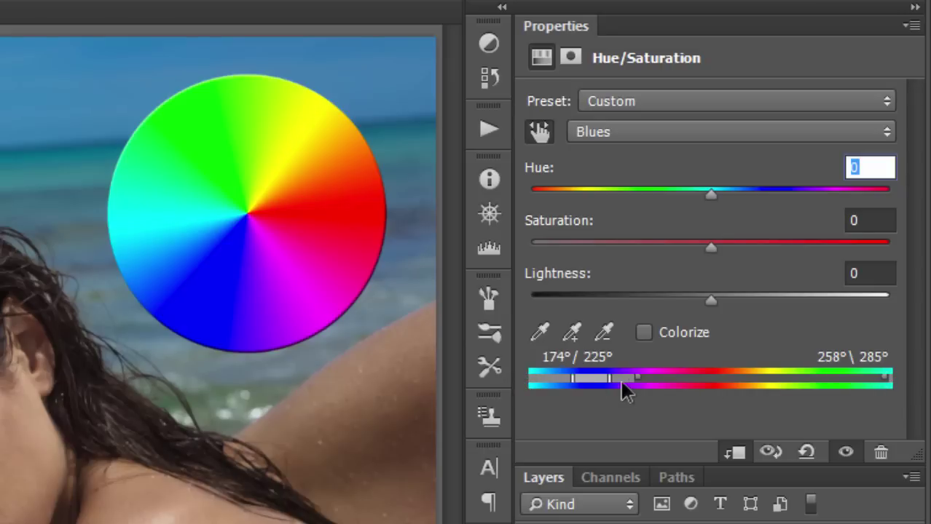
pyautogui.moveTo(582, 380)
pyautogui.mouseDown()
pyautogui.moveTo(536, 380)
pyautogui.moveTo(598, 379)
pyautogui.mouseUp()
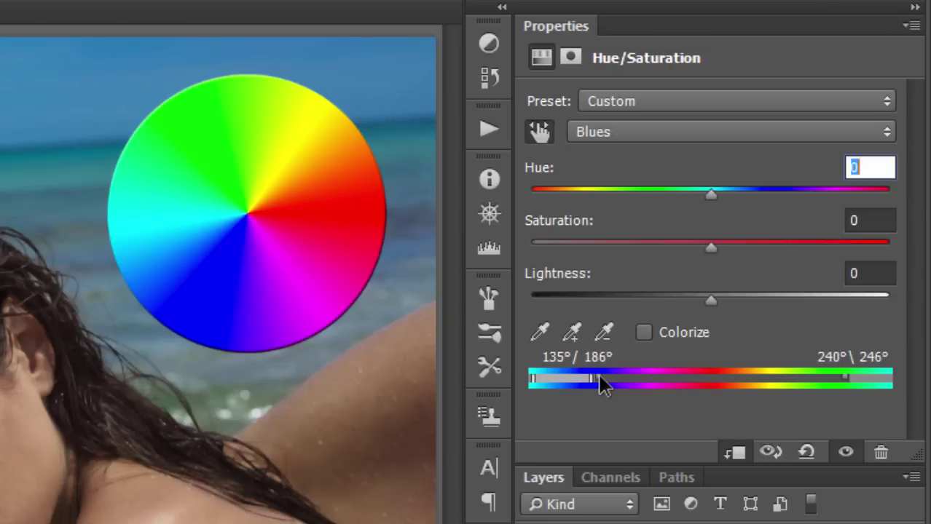
pyautogui.moveTo(708, 191)
pyautogui.mouseDown()
pyautogui.moveTo(515, 204)
pyautogui.moveTo(589, 193)
pyautogui.moveTo(888, 208)
pyautogui.moveTo(718, 216)
pyautogui.moveTo(578, 204)
pyautogui.moveTo(747, 204)
pyautogui.moveTo(712, 203)
pyautogui.mouseUp()
pyautogui.click(808, 452)
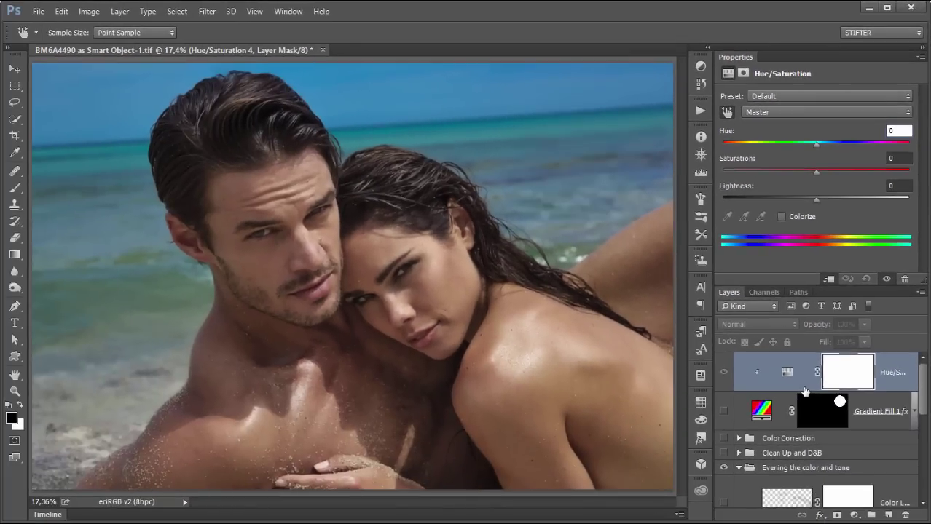
pyautogui.click(805, 392)
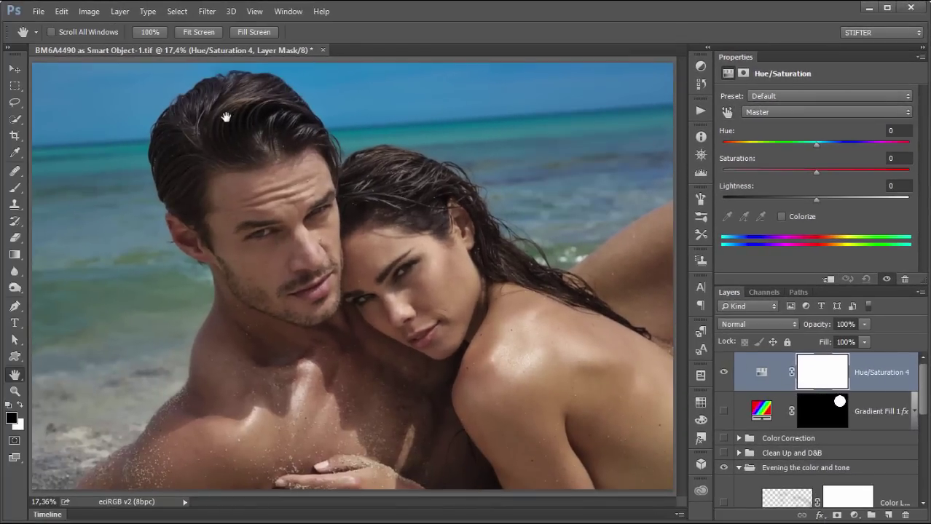
pyautogui.scroll(5, 353, 306)
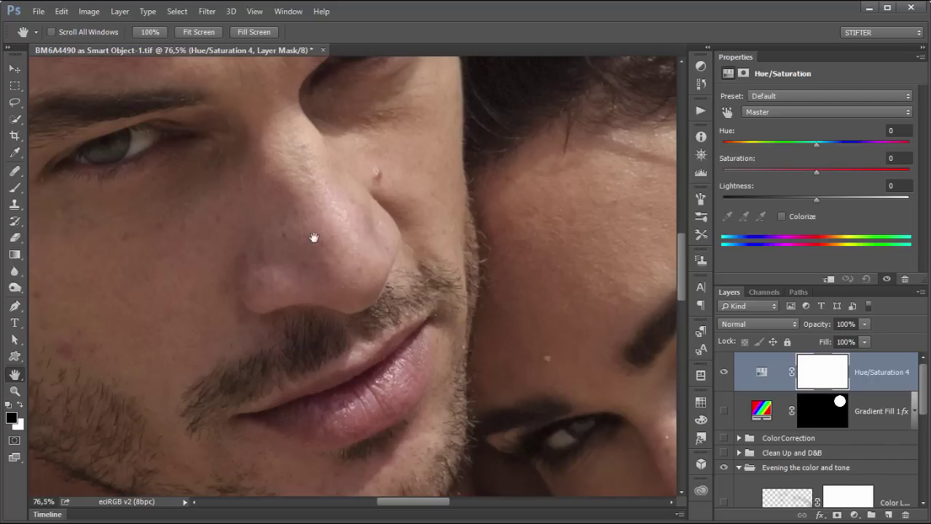
pyautogui.moveTo(317, 238); pyautogui.dragTo(366, 273)
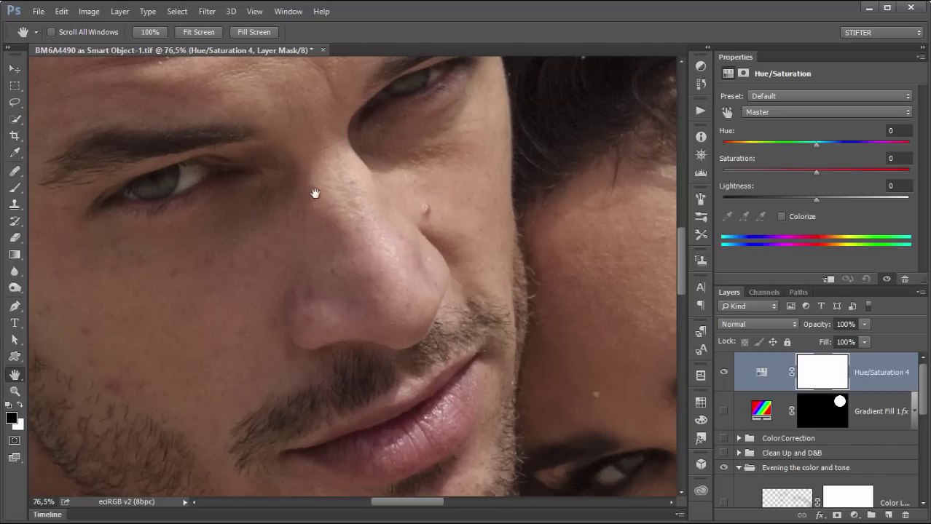
pyautogui.moveTo(221, 386); pyautogui.dragTo(334, 309)
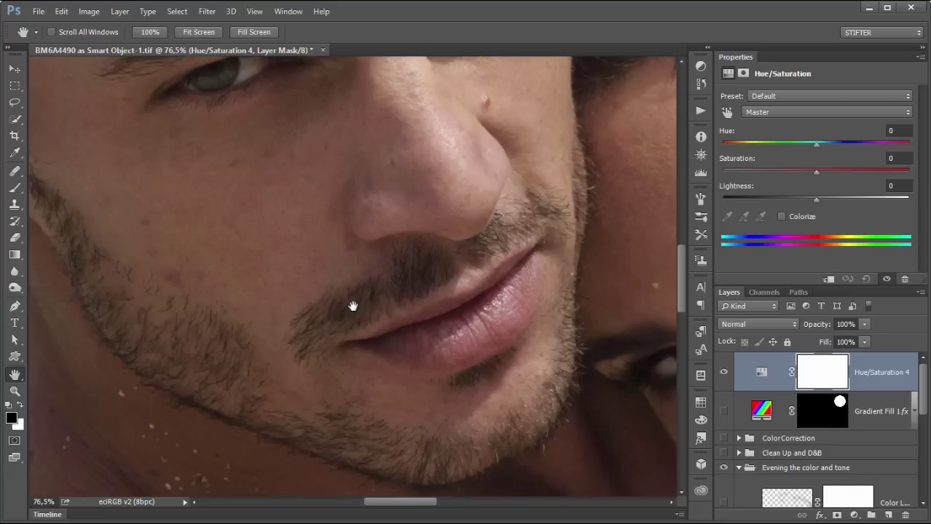
pyautogui.moveTo(370, 291); pyautogui.dragTo(44, 218)
pyautogui.moveTo(471, 253); pyautogui.dragTo(383, 235)
pyautogui.moveTo(533, 320); pyautogui.dragTo(470, 275)
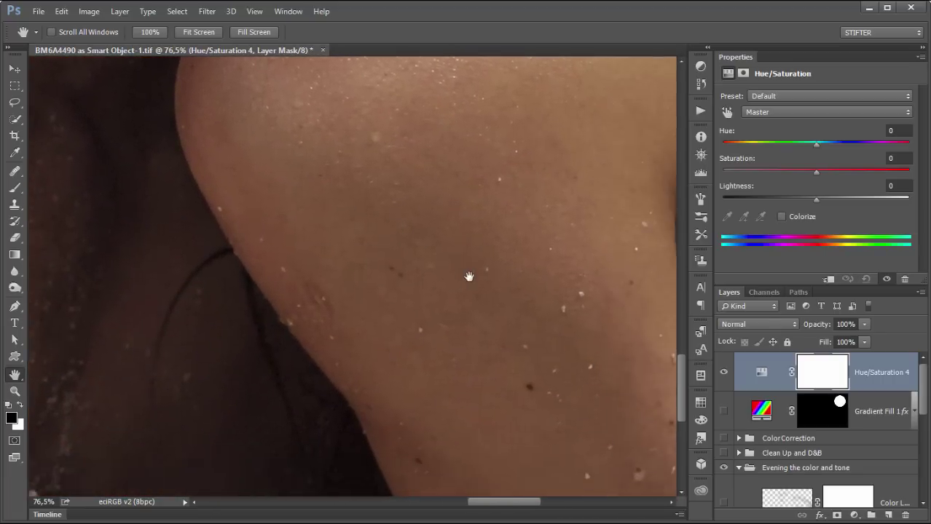
pyautogui.scroll(5, 378, 276)
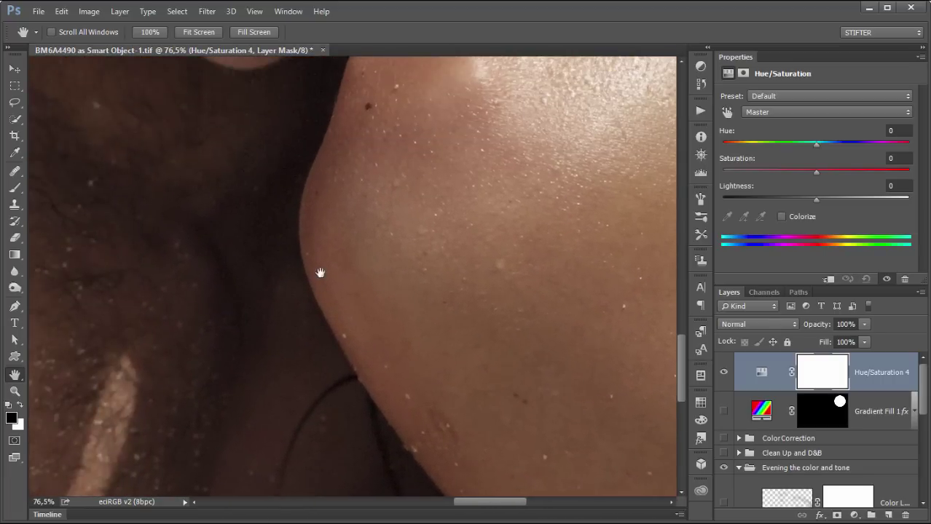
pyautogui.moveTo(362, 265); pyautogui.dragTo(416, 385)
pyautogui.moveTo(290, 266); pyautogui.dragTo(443, 401)
pyautogui.moveTo(75, 218); pyautogui.dragTo(322, 375)
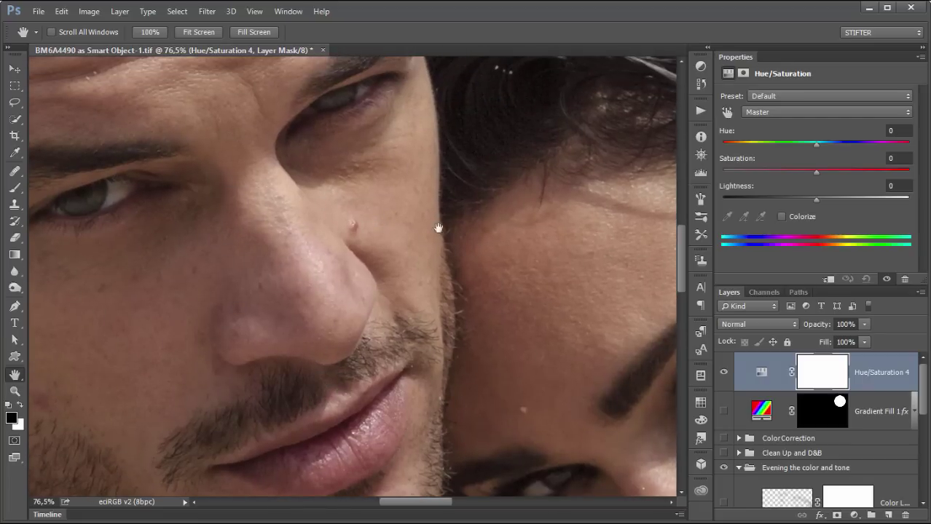
pyautogui.click(726, 111)
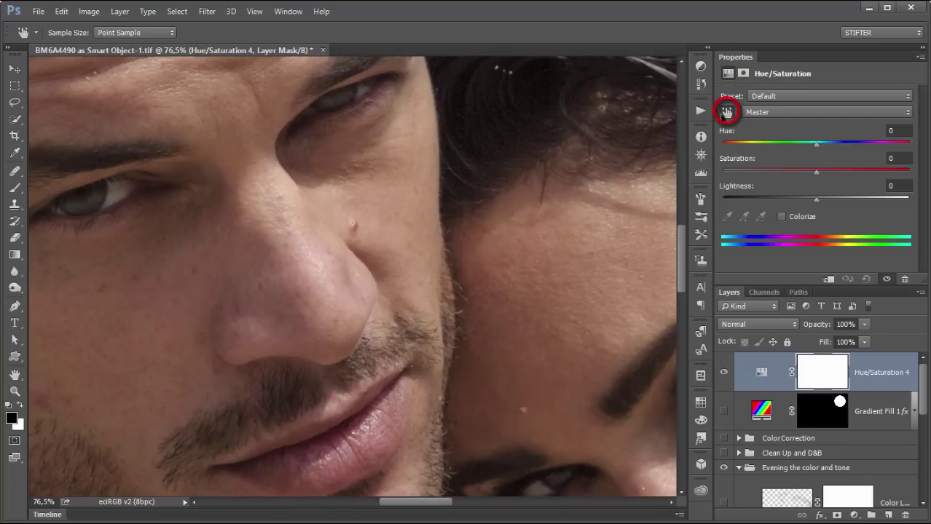
# Sample the skin to target Reds and push the Reds hue to -180 to reveal affected areas.
pyautogui.click(291, 291)
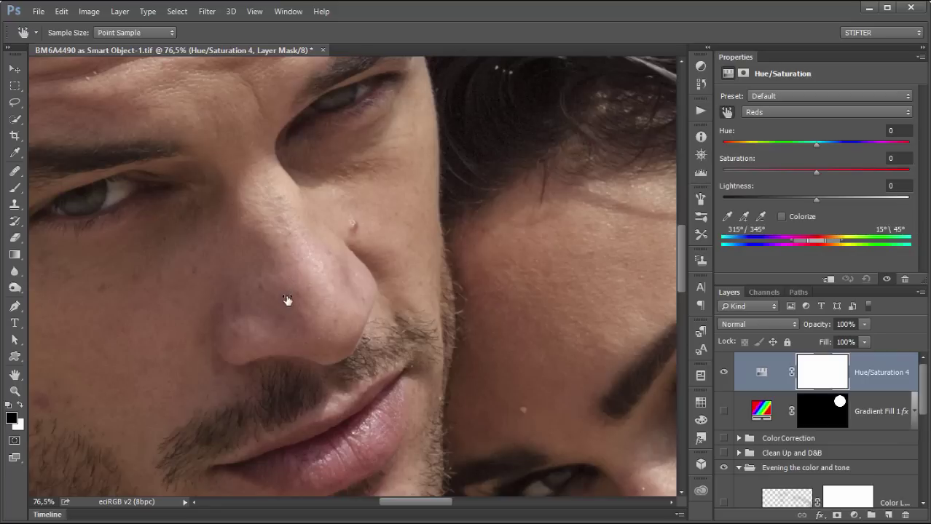
pyautogui.click(778, 113)
pyautogui.click(779, 115)
pyautogui.moveTo(815, 148); pyautogui.dragTo(719, 150)
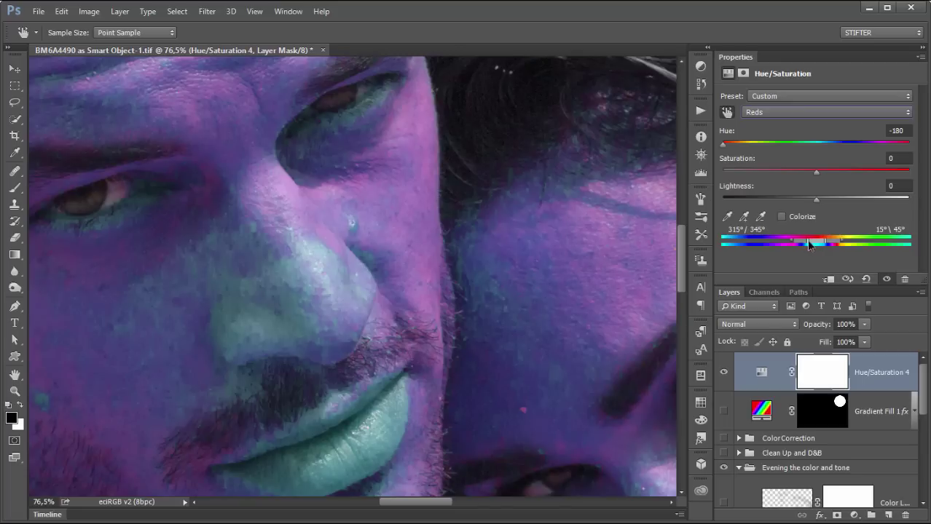
# Fit the Reds range to the skin at 314°/337°–3°/22° and set Hue back to 0.
pyautogui.moveTo(796, 244); pyautogui.dragTo(813, 245)
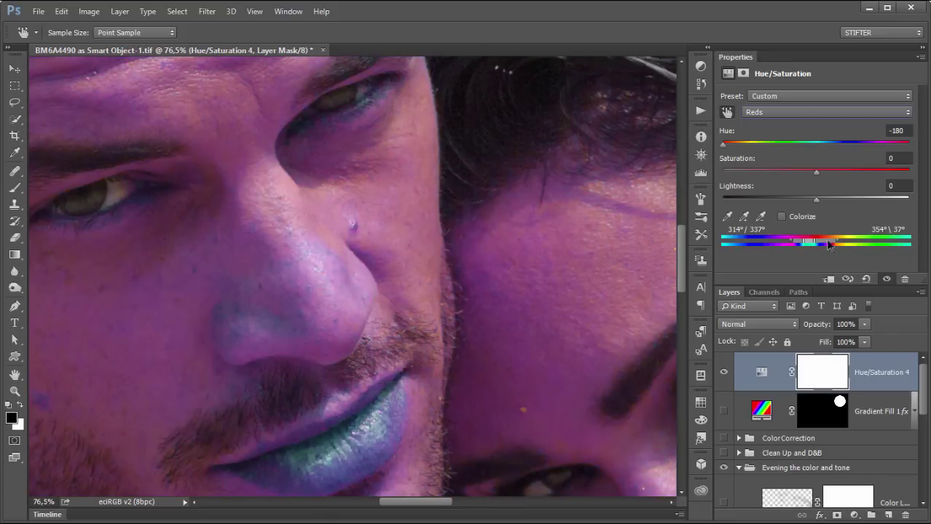
pyautogui.moveTo(836, 246); pyautogui.dragTo(828, 246)
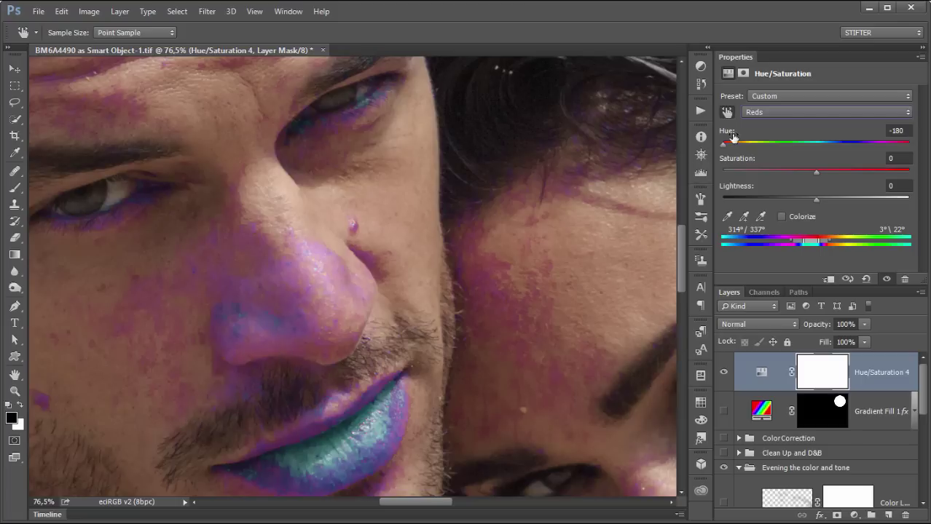
pyautogui.click(726, 136)
pyautogui.write('0')
pyautogui.press('Return')
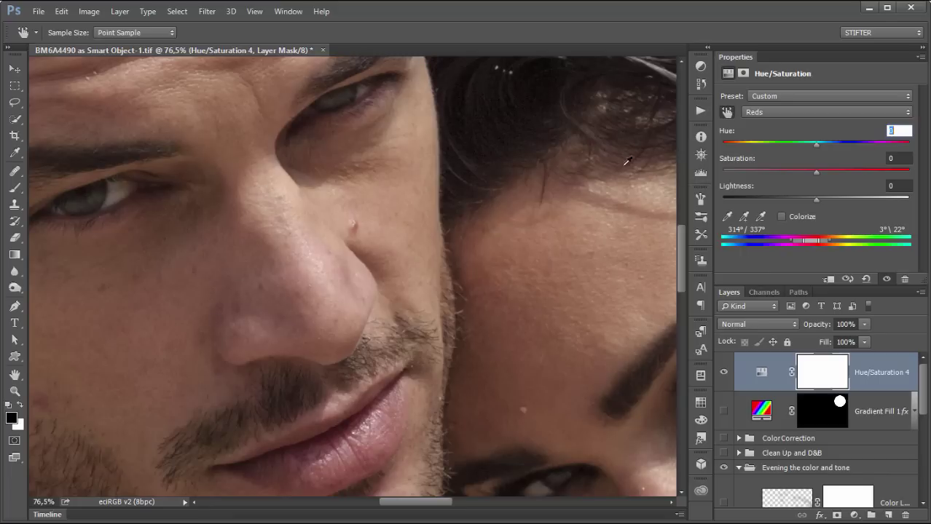
# Shift the skin Reds hue to +14 and compare with Hue/Saturation 4 toggled.
pyautogui.moveTo(816, 149); pyautogui.dragTo(828, 149)
pyautogui.click(726, 372)
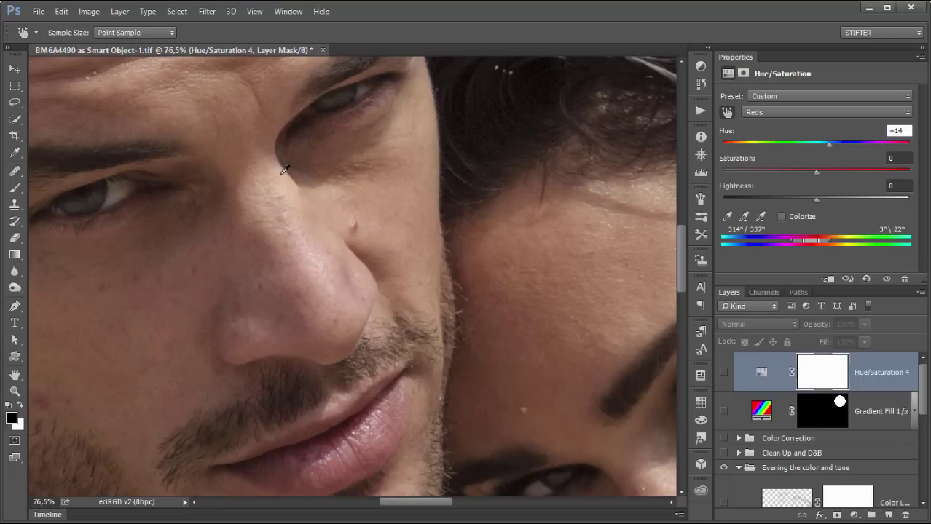
pyautogui.click(722, 372)
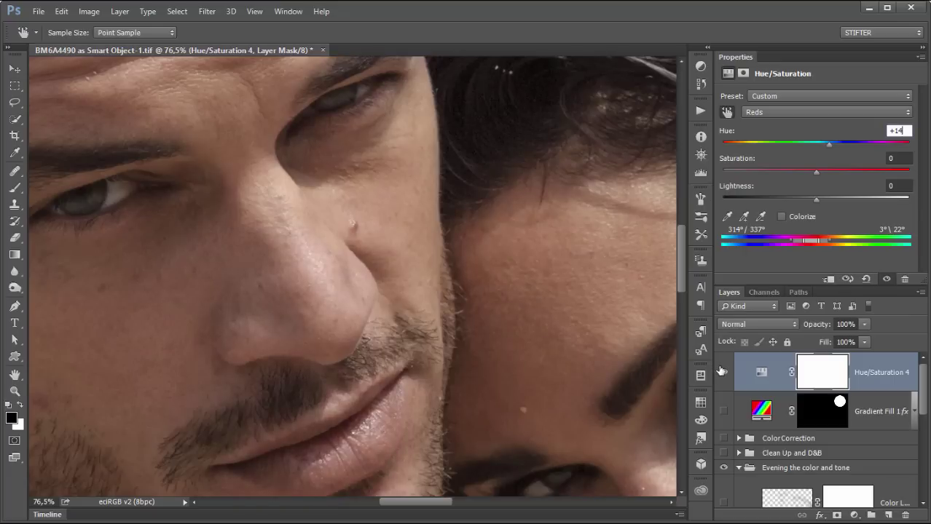
pyautogui.click(720, 371)
pyautogui.click(721, 372)
# Raise the Reds saturation to +21 and compare before and after.
pyautogui.moveTo(818, 175); pyautogui.dragTo(837, 179)
pyautogui.click(722, 373)
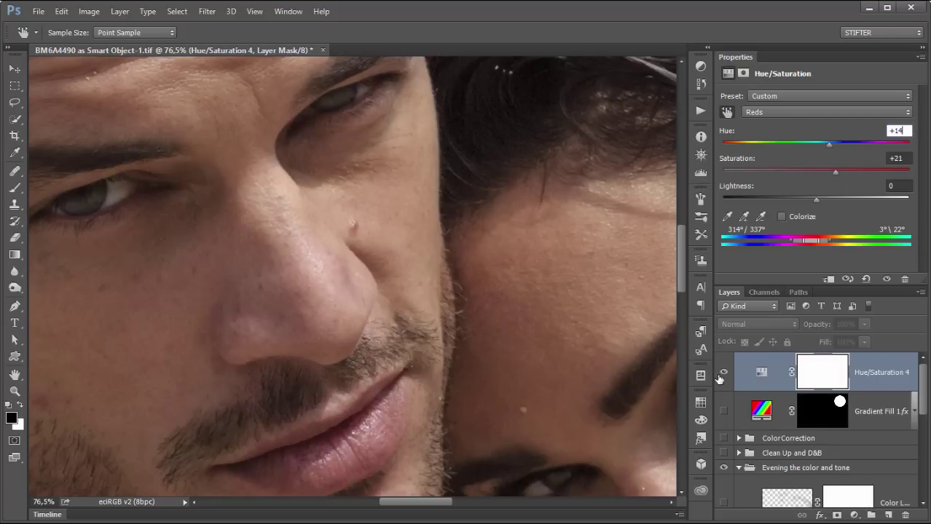
pyautogui.click(722, 373)
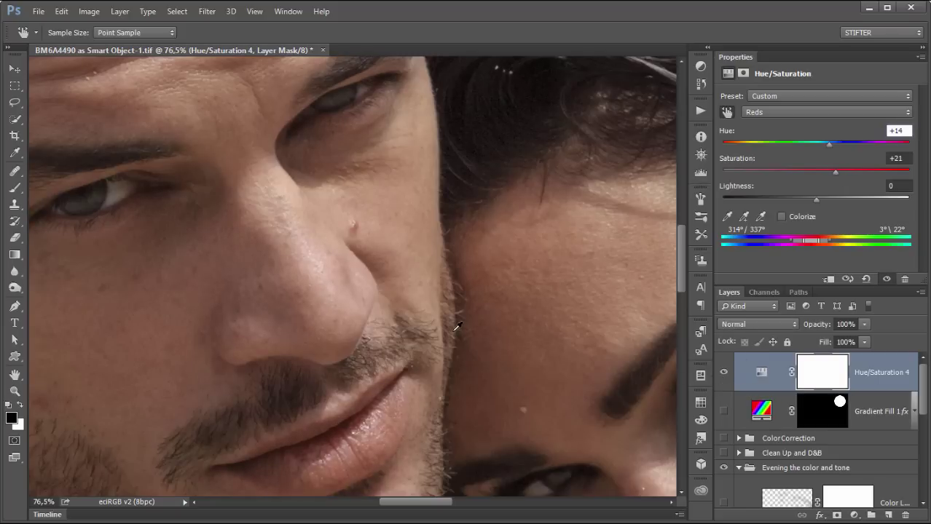
# Compare the skin correction on and off across the photo, the man's shoulder and both faces.
pyautogui.hotkey('ctrl', '0')
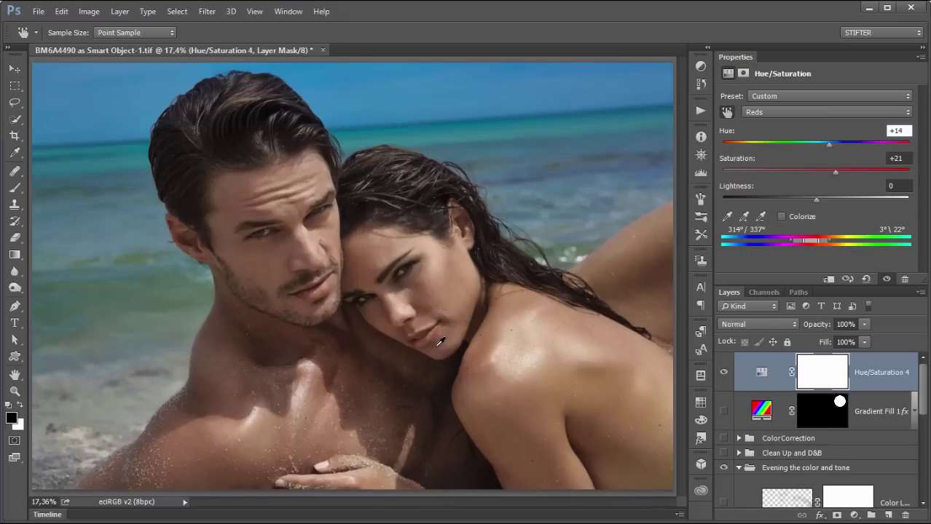
pyautogui.click(723, 372)
pyautogui.click(723, 372)
pyautogui.click(723, 373)
pyautogui.click(723, 373)
pyautogui.moveTo(285, 403); pyautogui.dragTo(121, 493)
pyautogui.click(724, 373)
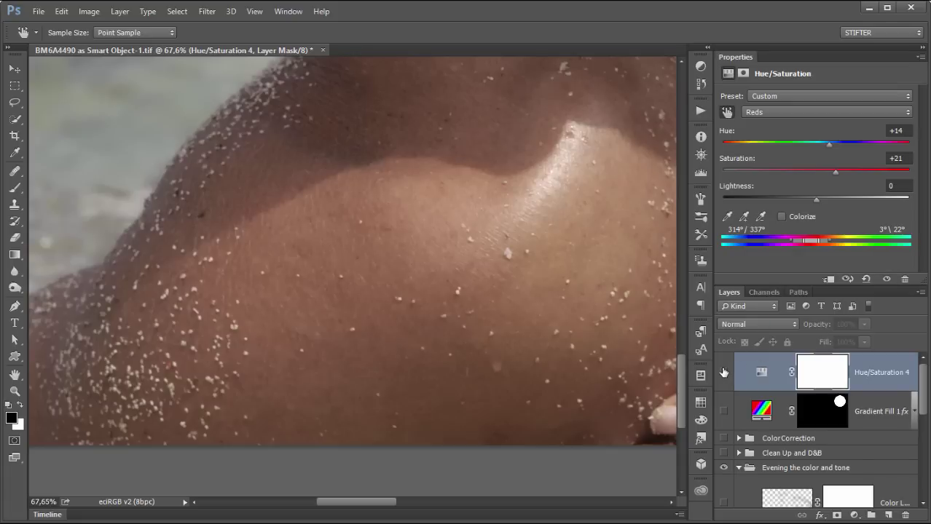
pyautogui.click(723, 373)
pyautogui.moveTo(451, 387); pyautogui.dragTo(301, 384)
pyautogui.scroll(-4, 374, 271)
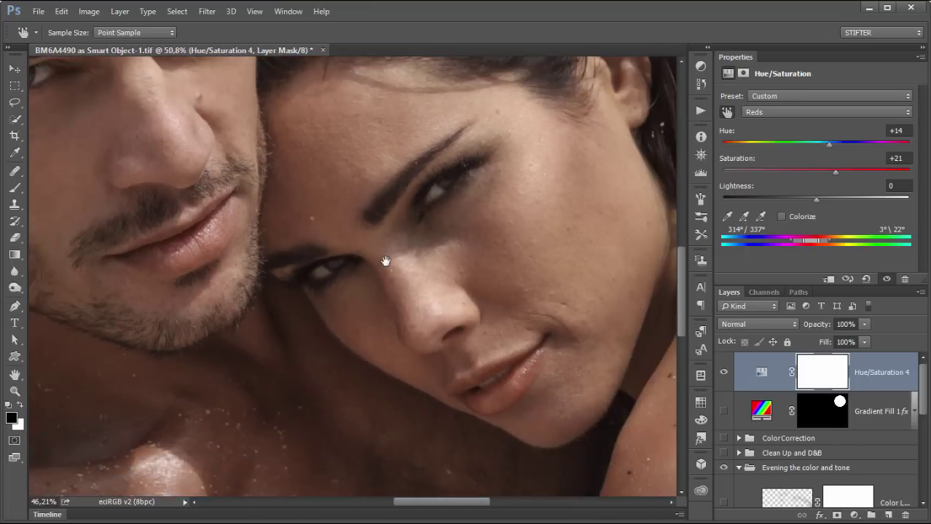
pyautogui.moveTo(387, 258); pyautogui.dragTo(349, 315)
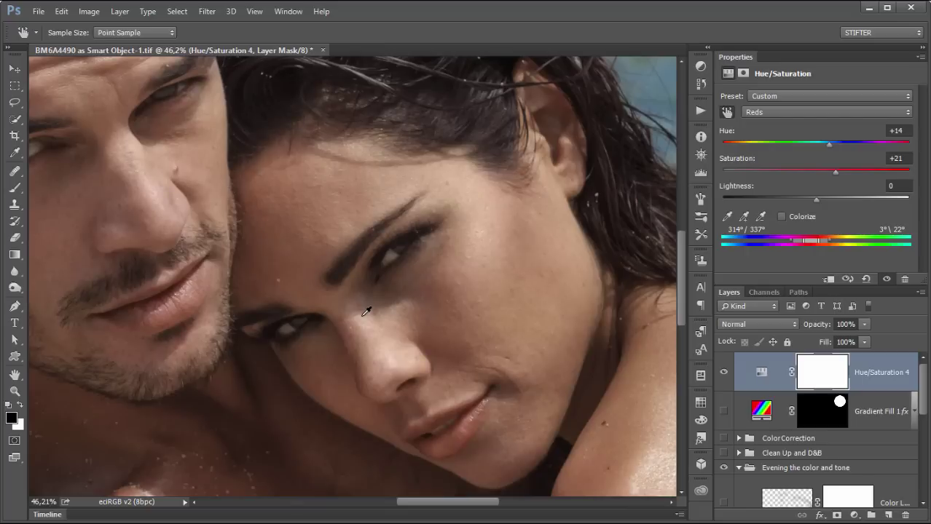
# Paint black over the man's and woman's lips on the Hue/Saturation 4 mask with the Brush.
pyautogui.click(15, 188)
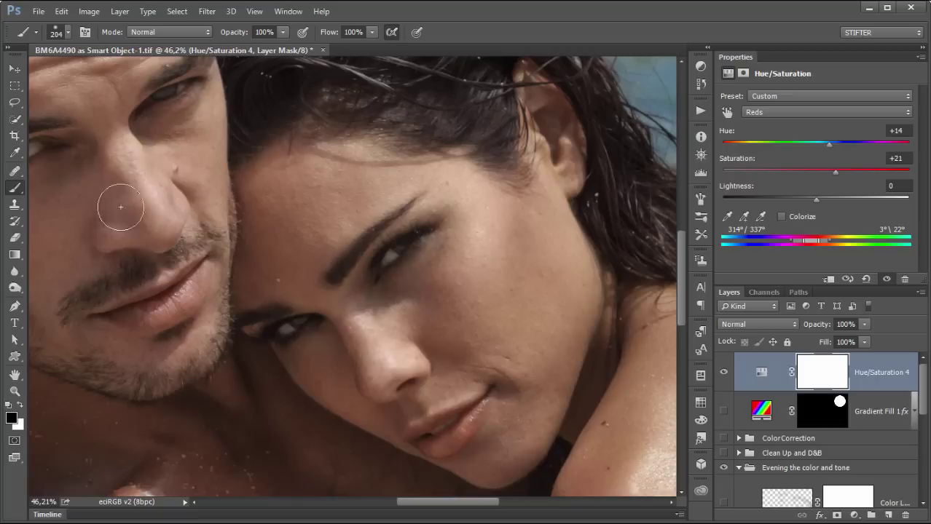
pyautogui.moveTo(205, 267)
pyautogui.mouseDown()
pyautogui.moveTo(111, 319)
pyautogui.moveTo(192, 284)
pyautogui.mouseUp()
pyautogui.moveTo(482, 394)
pyautogui.mouseDown()
pyautogui.moveTo(417, 443)
pyautogui.moveTo(485, 398)
pyautogui.moveTo(479, 372)
pyautogui.mouseUp()
# Compare the masked correction on and off in full view, then delete the layer mask.
pyautogui.hotkey('ctrl', '0')
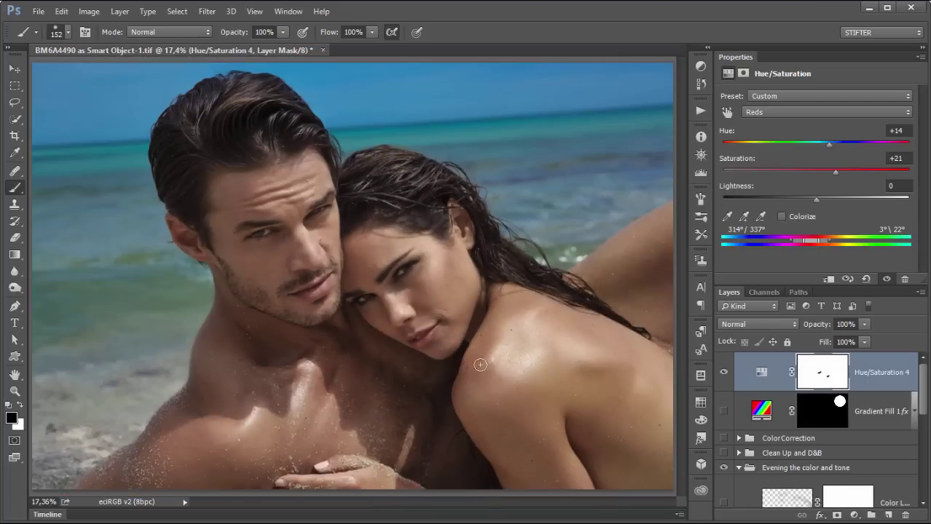
pyautogui.click(729, 374)
pyautogui.click(729, 374)
pyautogui.click(729, 373)
pyautogui.click(728, 374)
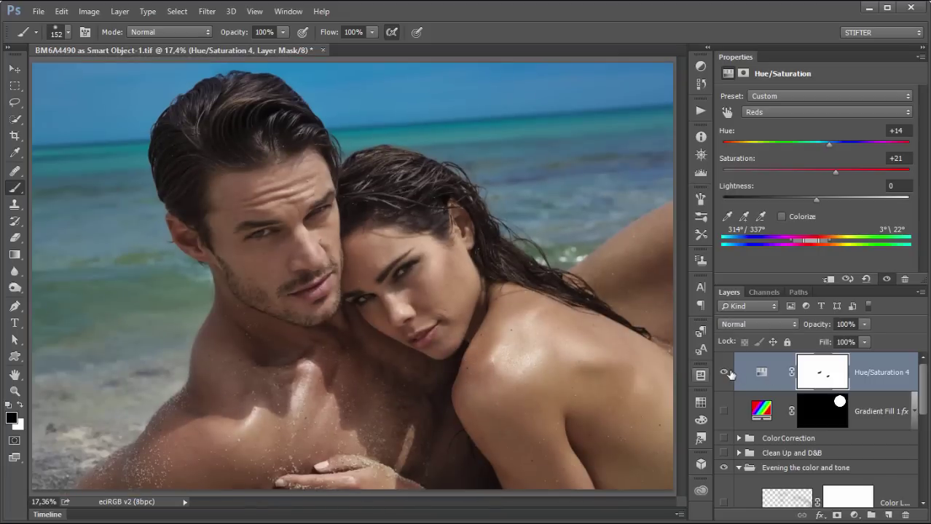
pyautogui.click(905, 515)
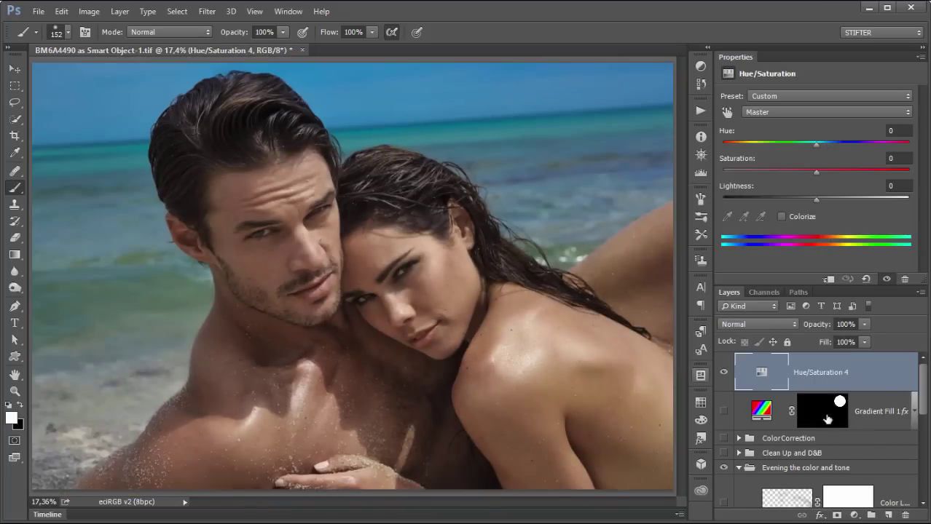
# Delete the Hue/Saturation 4 and Gradient Fill 1 layers.
pyautogui.click(905, 515)
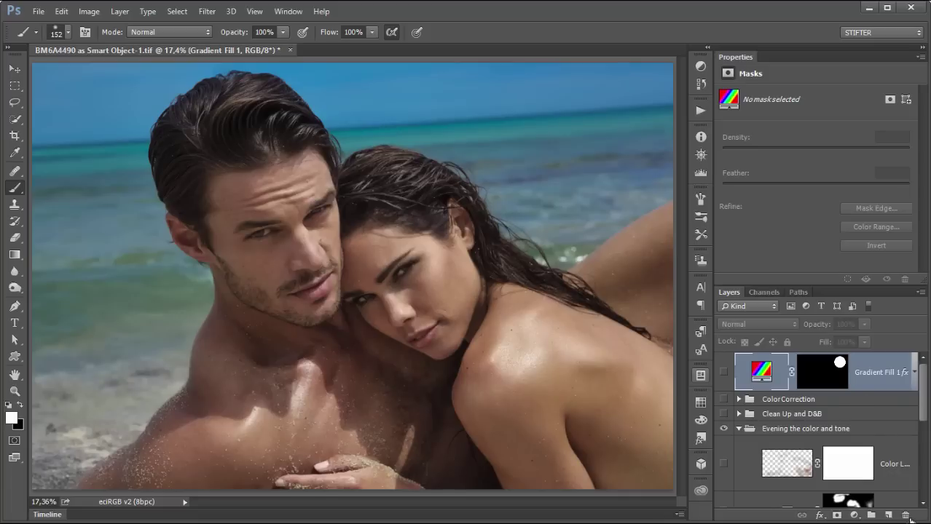
pyautogui.click(906, 516)
pyautogui.moveTo(924, 413); pyautogui.dragTo(923, 480)
# Show the earlier Hue/Saturation layer, compare it on and off, and view its mask alone.
pyautogui.click(787, 435)
pyautogui.click(723, 434)
pyautogui.click(724, 435)
pyautogui.click(725, 435)
pyautogui.keyDown('alt'); pyautogui.click(856, 437); pyautogui.keyUp('alt')
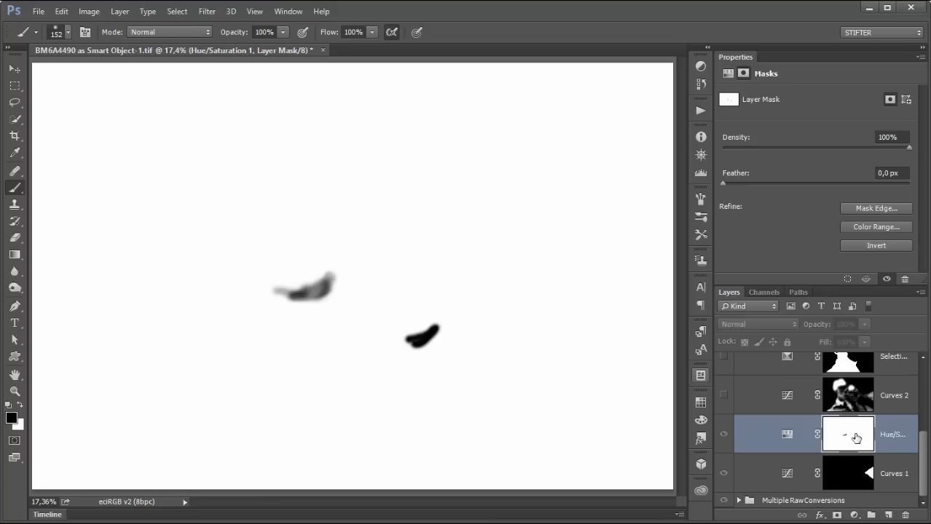
pyautogui.keyDown('alt'); pyautogui.click(856, 438); pyautogui.keyUp('alt')
# Show Curves 2, view its mask alone, and check its curve settings.
pyautogui.click(762, 397)
pyautogui.scroll(1, 733, 430)
pyautogui.click(723, 425)
pyautogui.keyDown('alt'); pyautogui.click(836, 422); pyautogui.keyUp('alt')
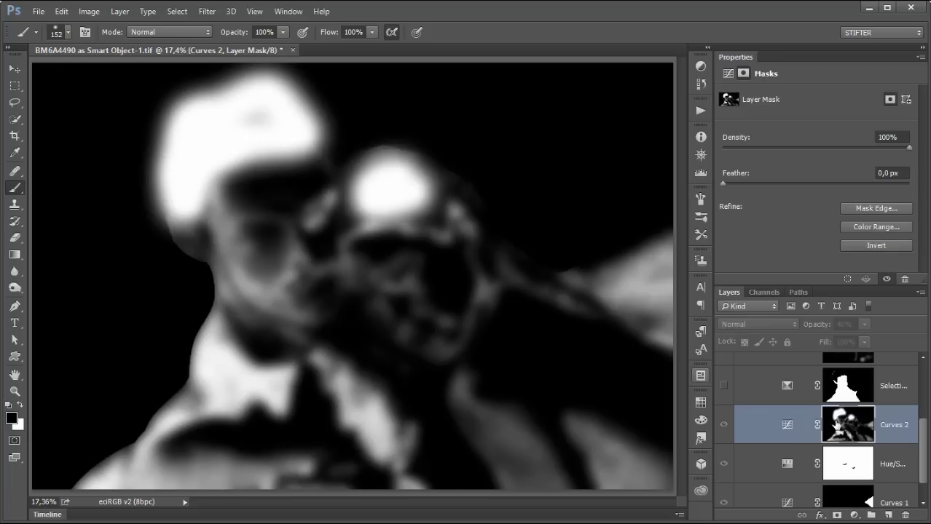
pyautogui.keyDown('alt'); pyautogui.click(836, 422); pyautogui.keyUp('alt')
pyautogui.scroll(2, 758, 421)
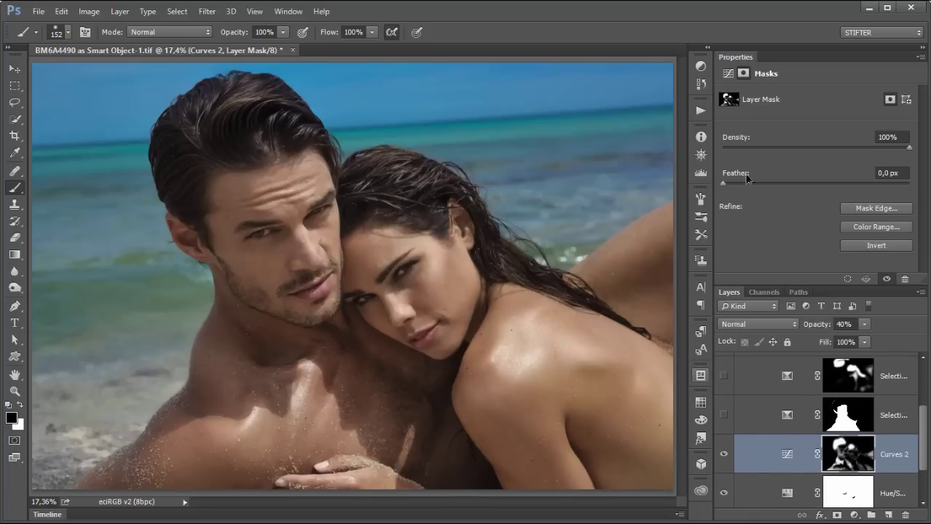
pyautogui.click(787, 455)
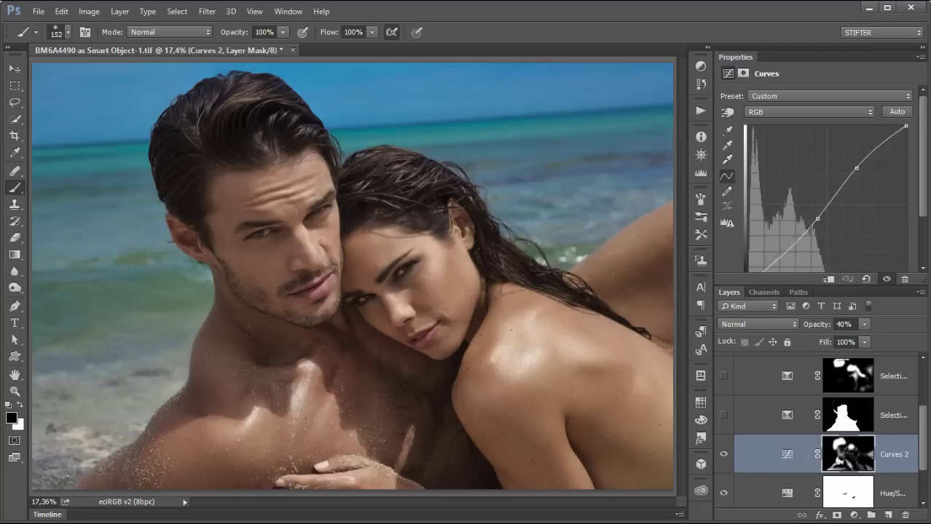
# Compare Selective Color 1 on and off and view its mask alone.
pyautogui.click(744, 414)
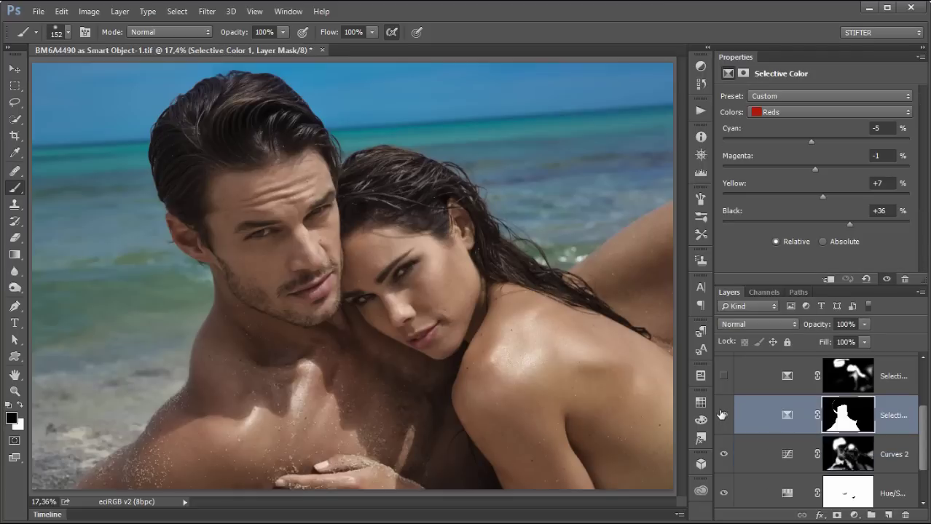
pyautogui.click(723, 414)
pyautogui.click(723, 414)
pyautogui.keyDown('alt'); pyautogui.click(841, 412); pyautogui.keyUp('alt')
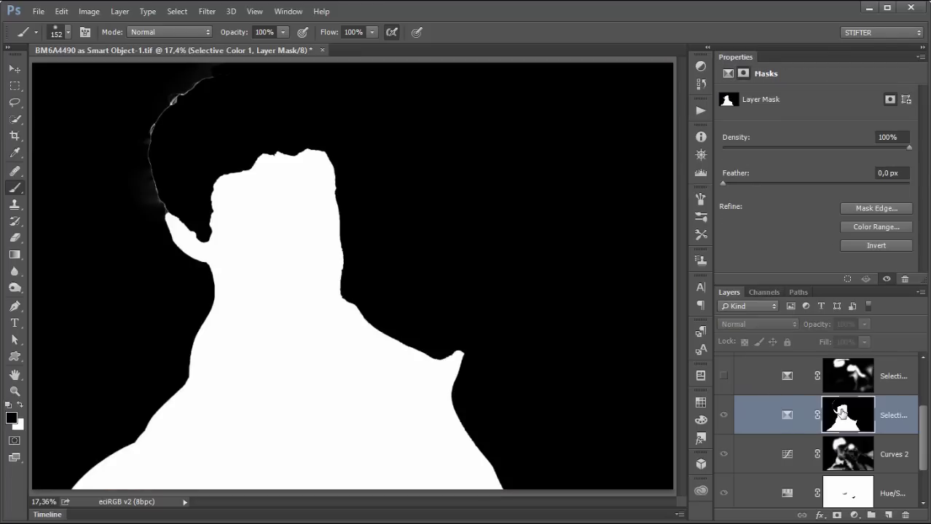
pyautogui.keyDown('alt'); pyautogui.click(841, 413); pyautogui.keyUp('alt')
# Load the Alpha 1 channel as a selection, then return to layers and deselect.
pyautogui.click(764, 292)
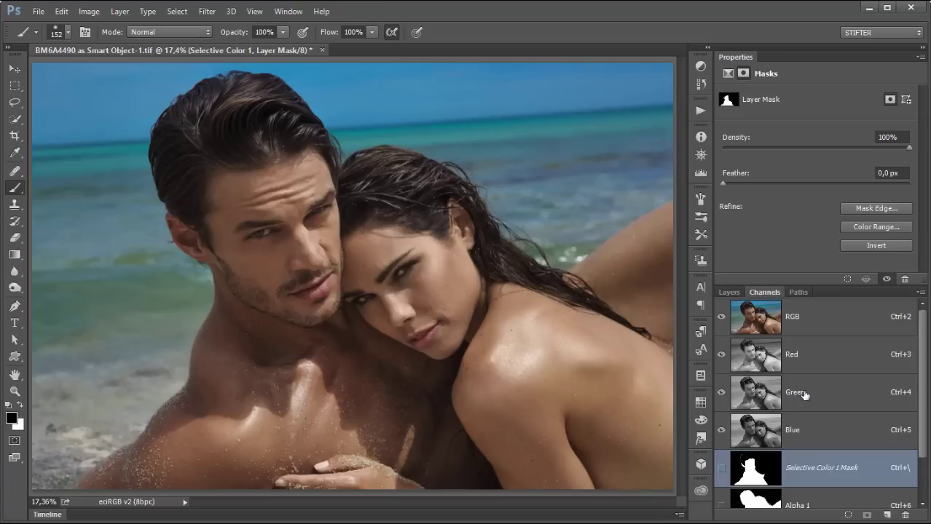
pyautogui.scroll(-1, 787, 426)
pyautogui.keyDown('ctrl'); pyautogui.click(763, 450); pyautogui.keyUp('ctrl')
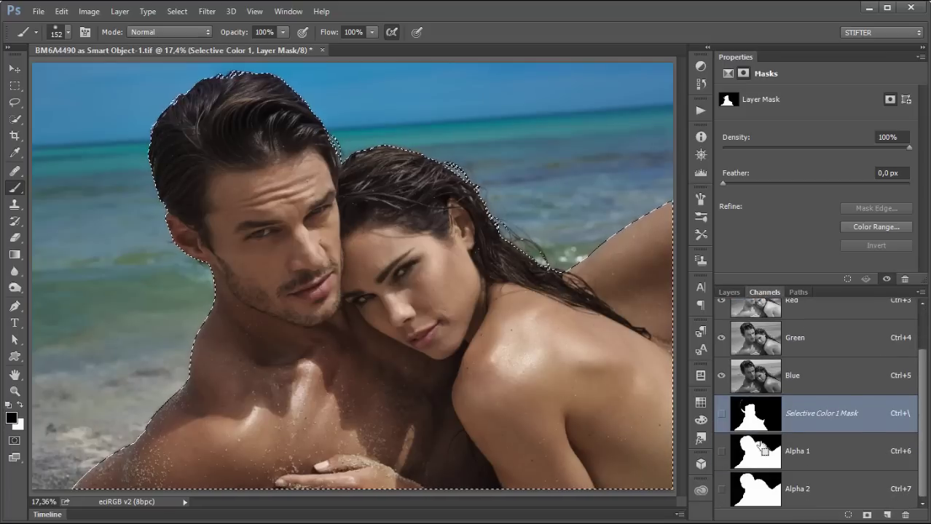
pyautogui.click(729, 293)
pyautogui.hotkey('ctrl', 'd')
pyautogui.scroll(1, 774, 407)
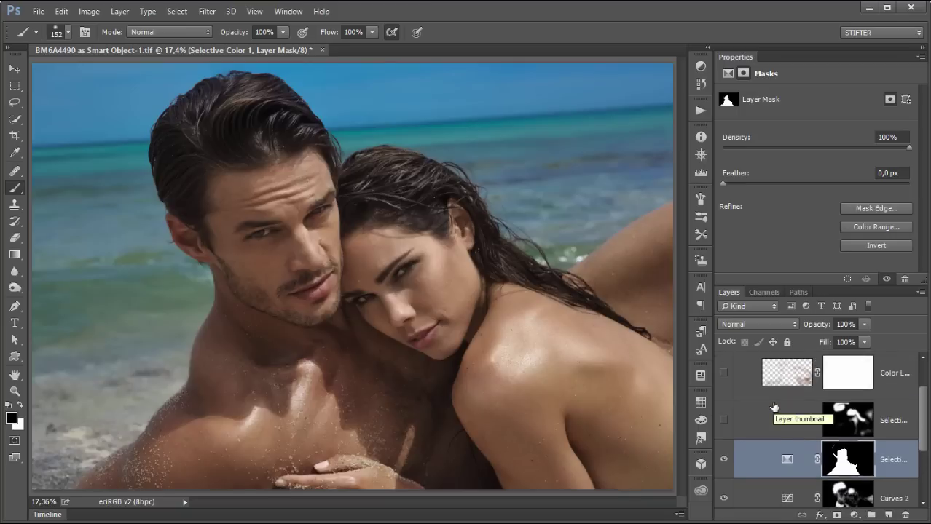
# Show Selective Color 2 and compare it on and off, including close up on the woman's eye.
pyautogui.click(772, 411)
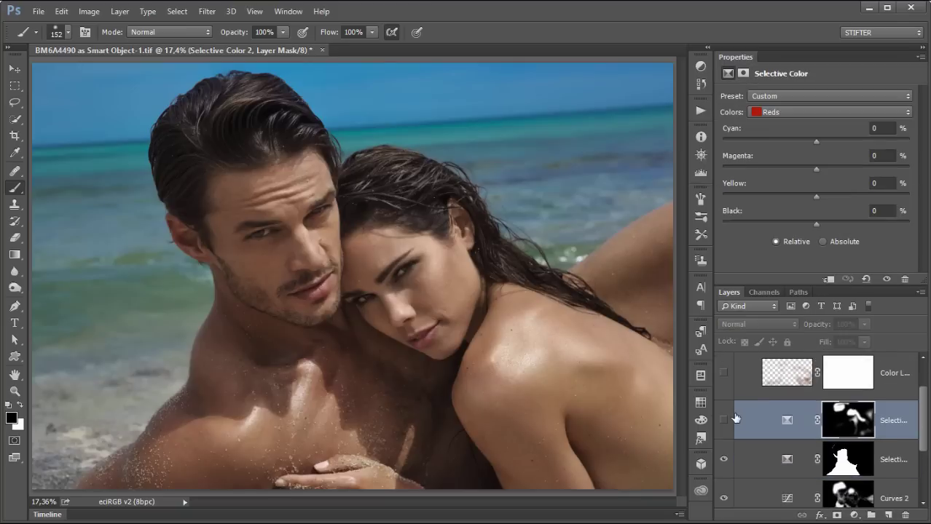
pyautogui.click(723, 421)
pyautogui.click(720, 423)
pyautogui.click(720, 422)
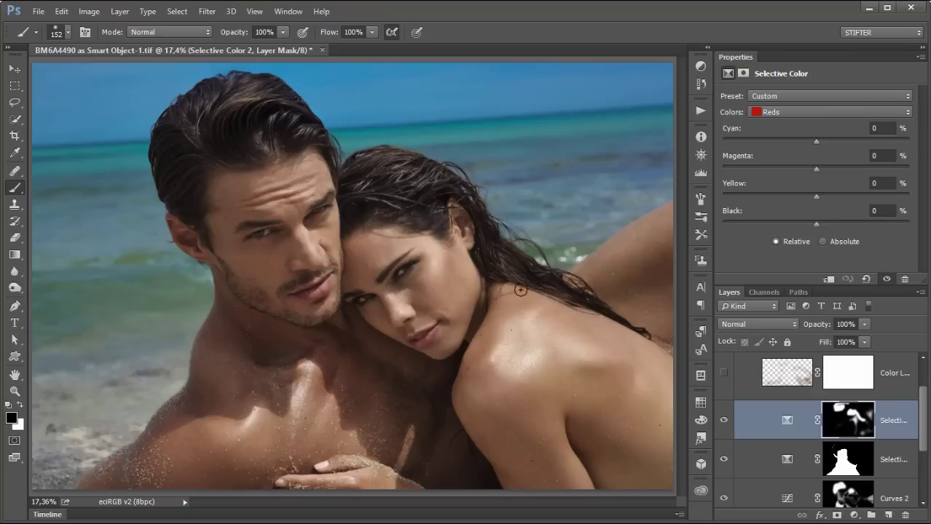
pyautogui.moveTo(439, 280); pyautogui.dragTo(518, 246)
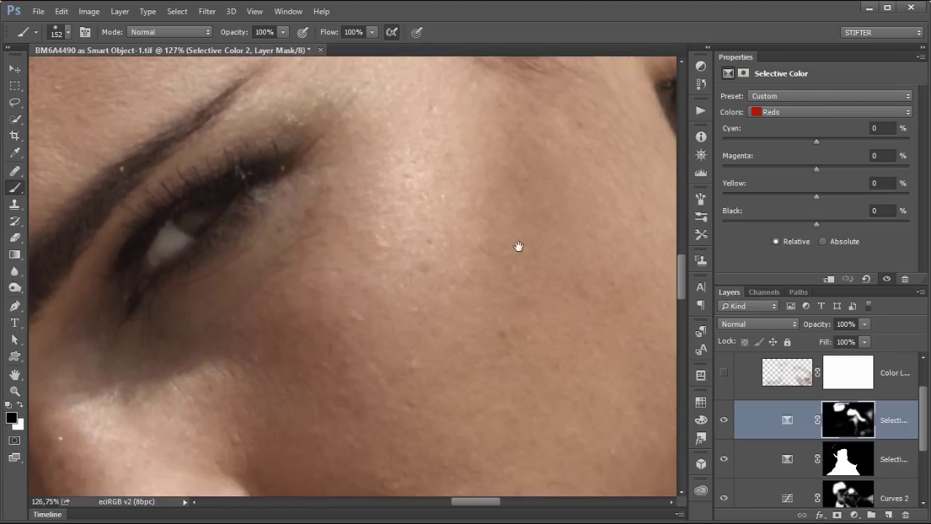
pyautogui.scroll(-3, 523, 251)
pyautogui.click(720, 421)
pyautogui.click(721, 421)
pyautogui.scroll(-5, 426, 351)
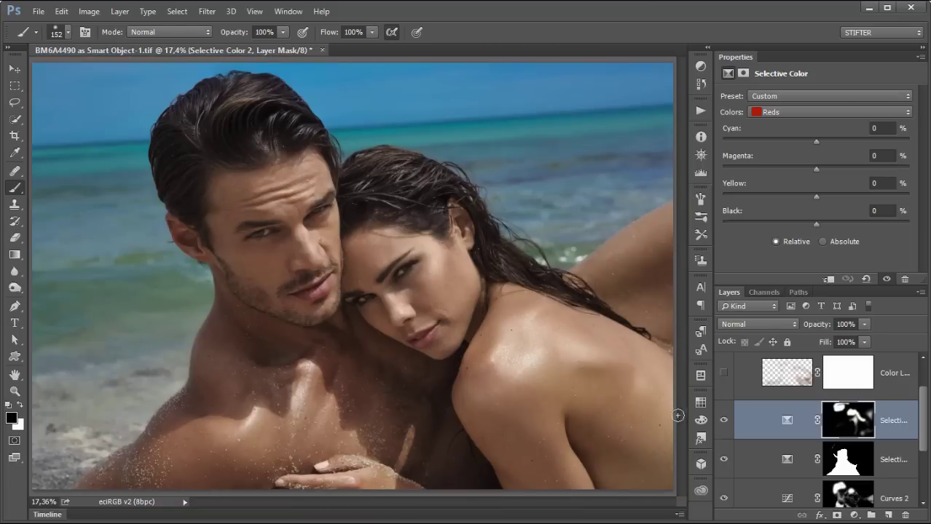
# Make the Color Layer visible and compare the Evening the color and tone group on and off.
pyautogui.click(743, 390)
pyautogui.scroll(1, 750, 406)
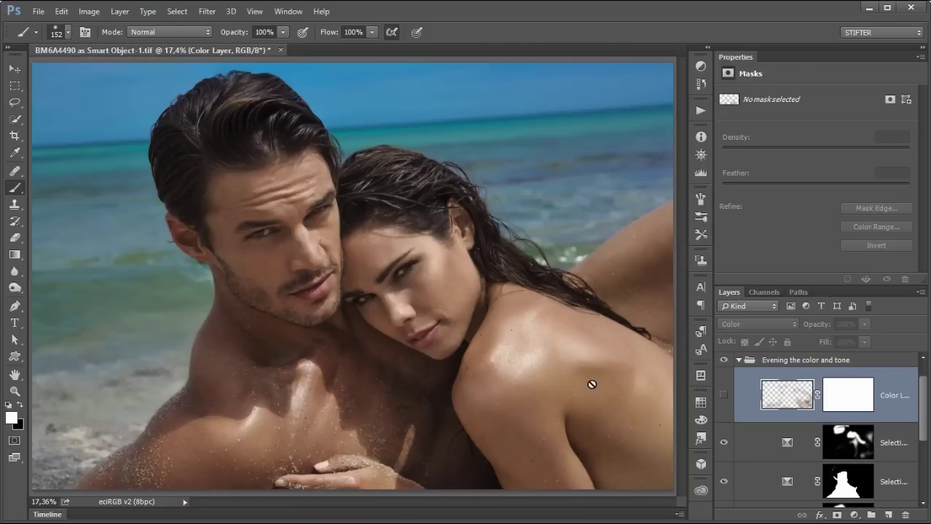
pyautogui.click(723, 395)
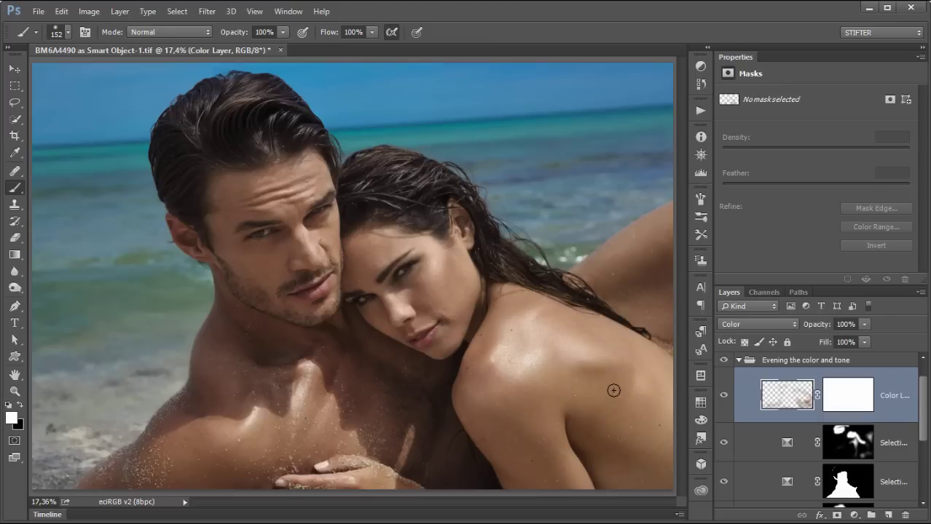
pyautogui.click(723, 389)
pyautogui.click(723, 390)
pyautogui.click(723, 389)
pyautogui.click(723, 389)
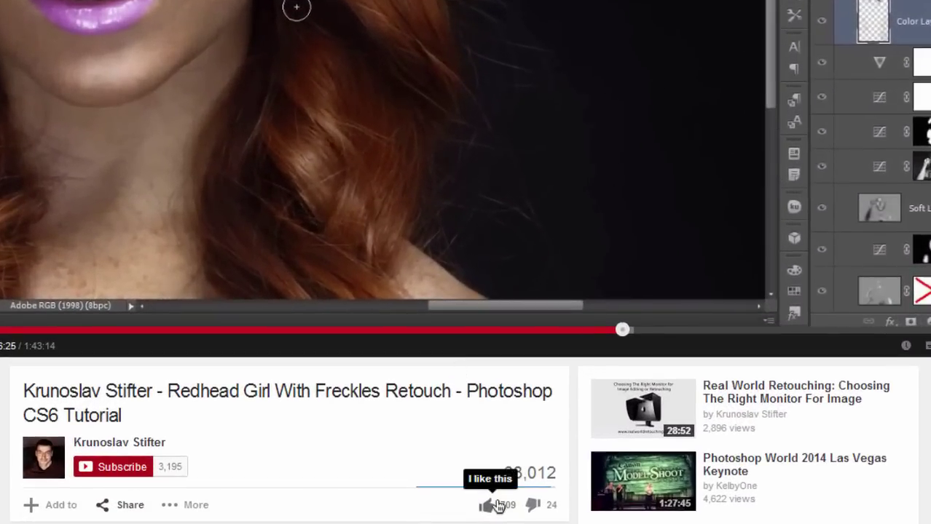
# Like the freckles retouch tutorial and subscribe to its channel with 'Send me updates' enabled.
pyautogui.click(489, 505)
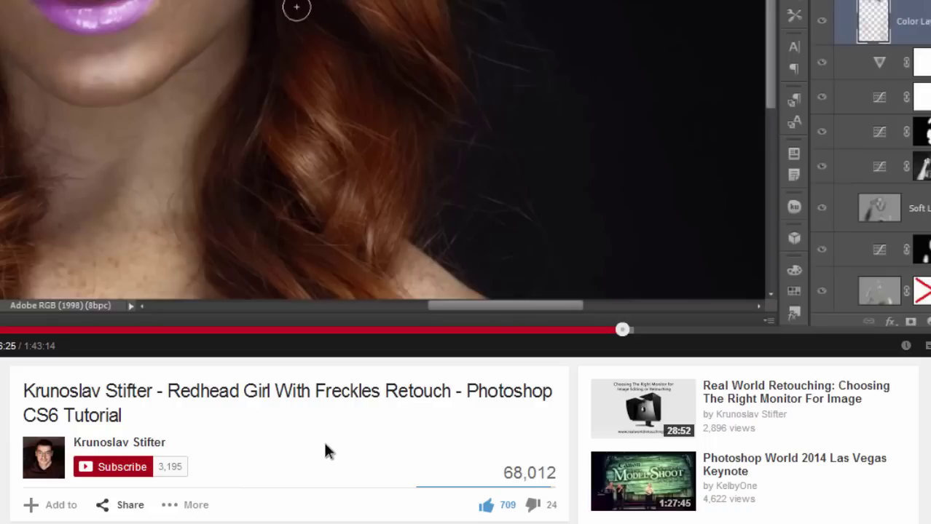
pyautogui.click(120, 468)
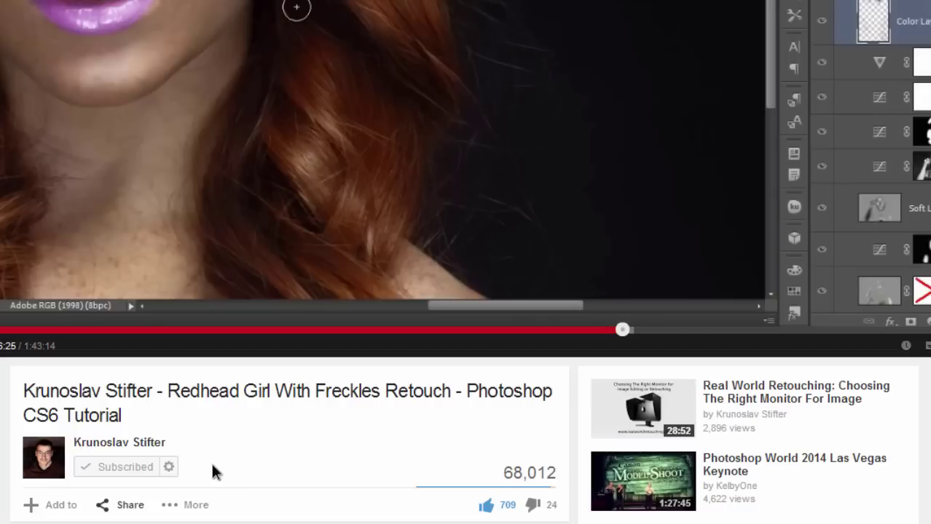
pyautogui.click(169, 468)
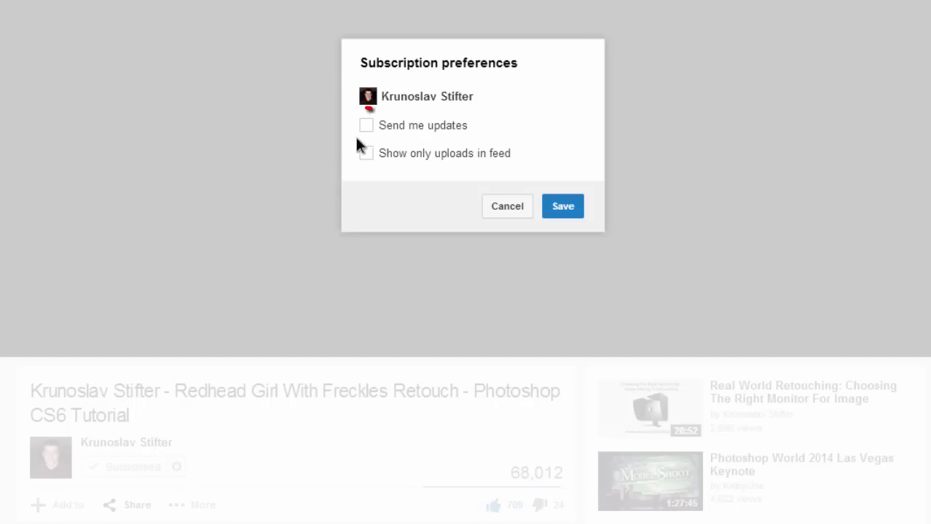
pyautogui.click(365, 129)
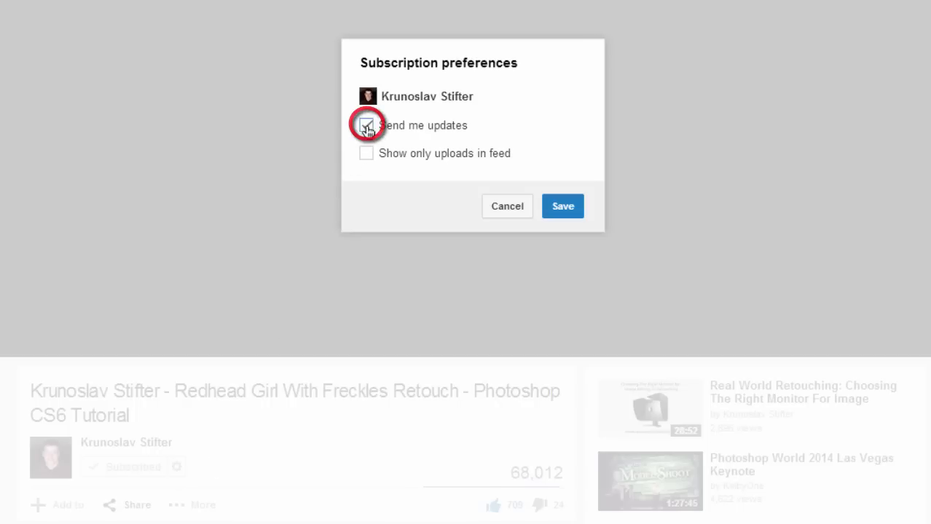
pyautogui.click(553, 208)
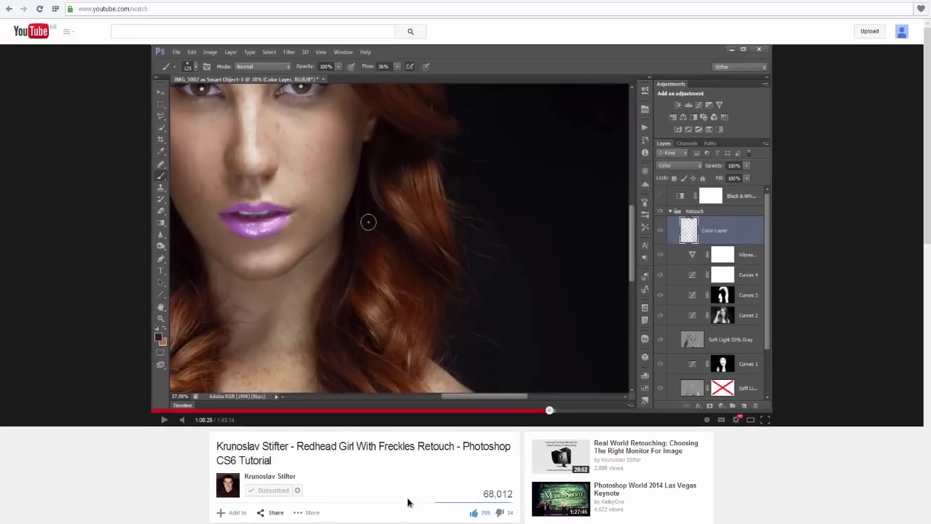